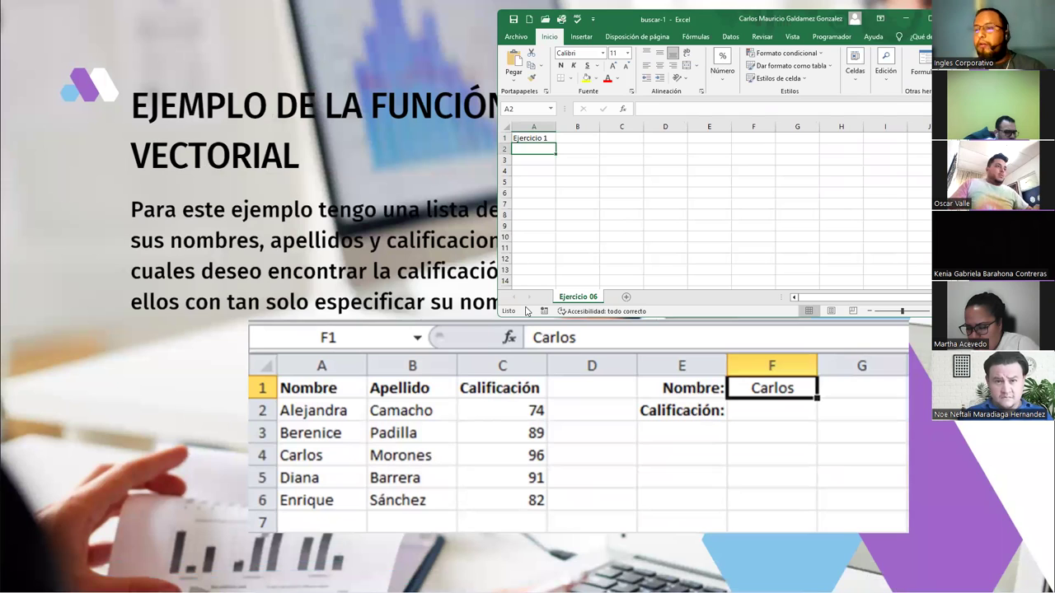
# - Enter the headers Nombre, Apellido and Calificación in cells A2 to C2
pyautogui.write('Nombr')
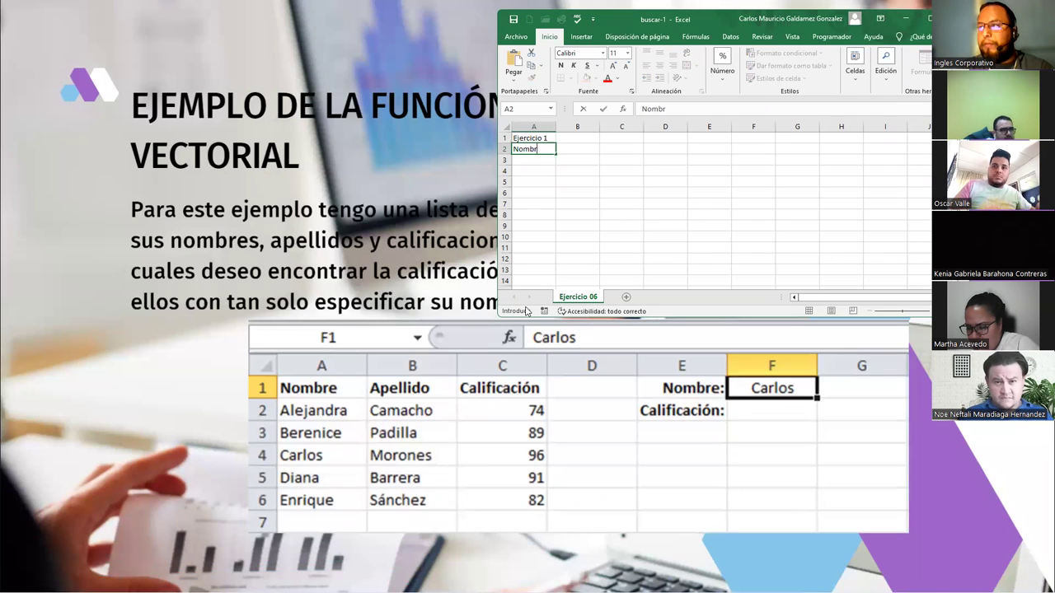
pyautogui.press('Tab')
pyautogui.write('Apelli')
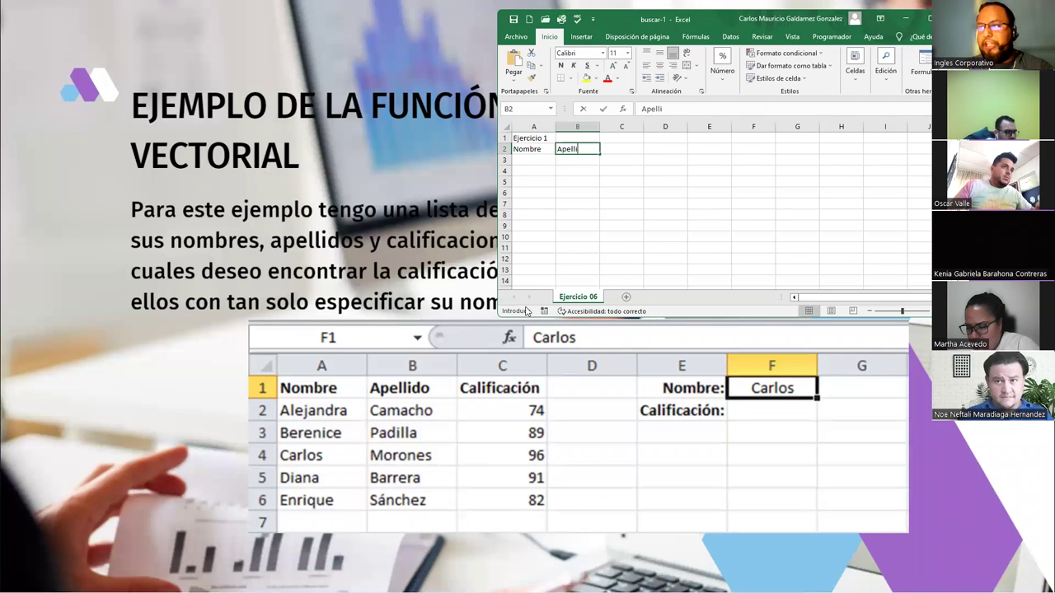
pyautogui.write('do')
pyautogui.press('Tab')
pyautogui.write('Calificación')
# - Enter the lookup labels "Nombre:" in E2 and "Calificación" in E3
pyautogui.press('Tab')
pyautogui.press('Tab')
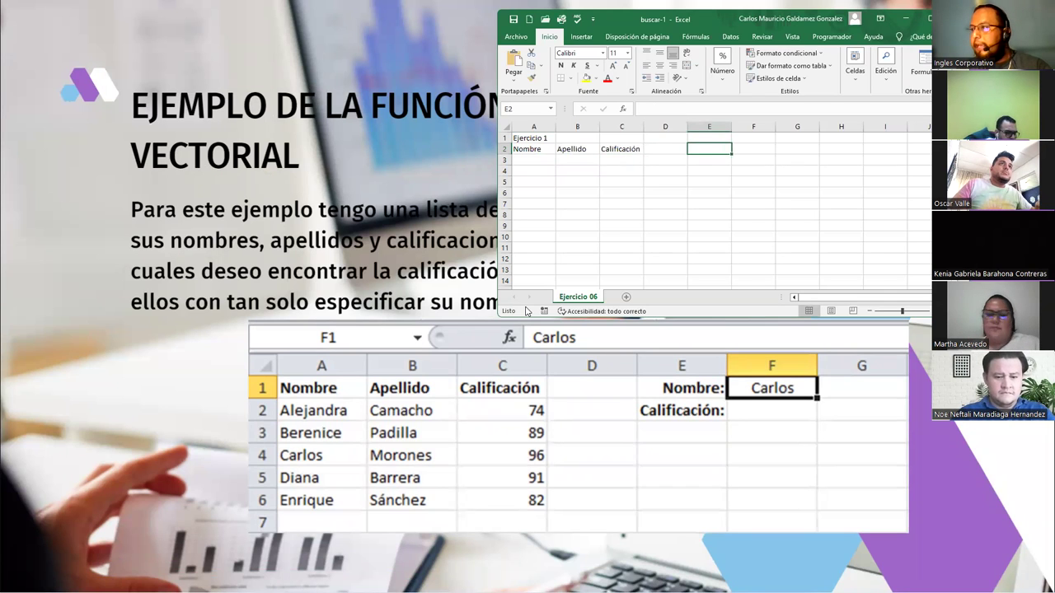
pyautogui.write('Nombre:')
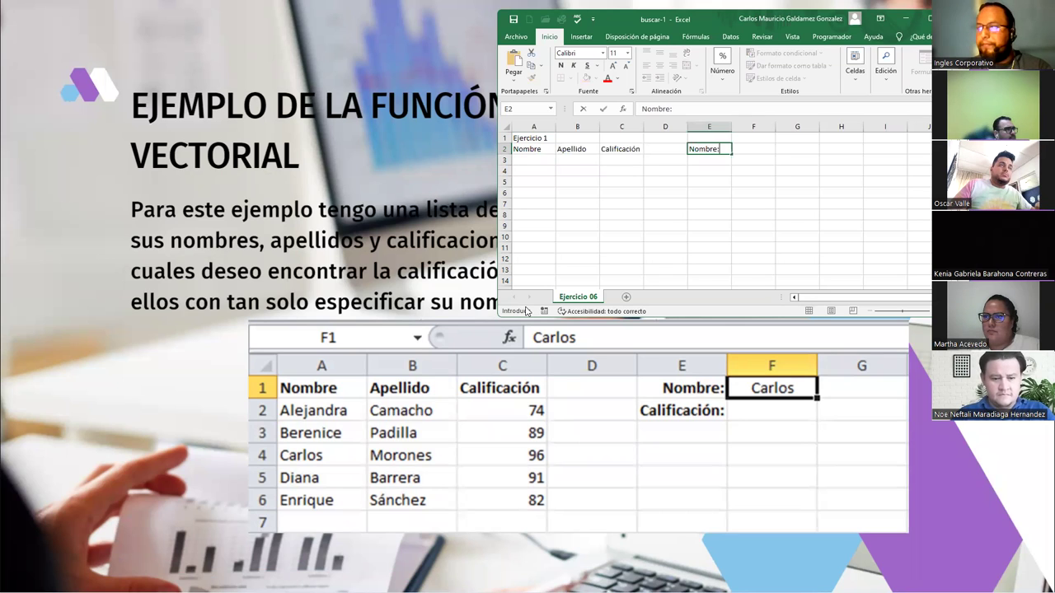
pyautogui.press('Tab')
pyautogui.press('Return')
pyautogui.write('Ca')
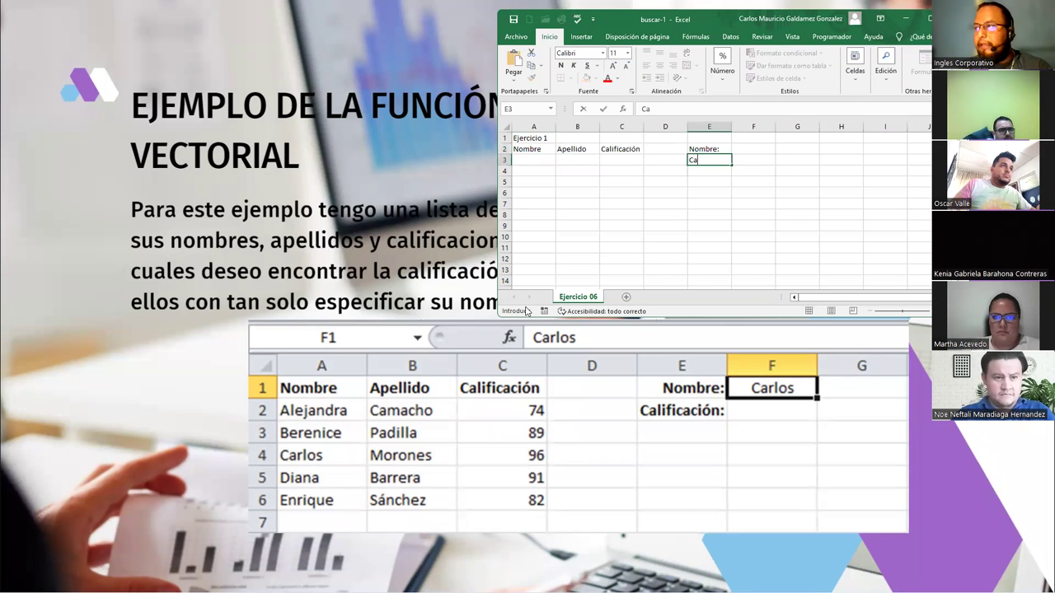
pyautogui.write('kificación')
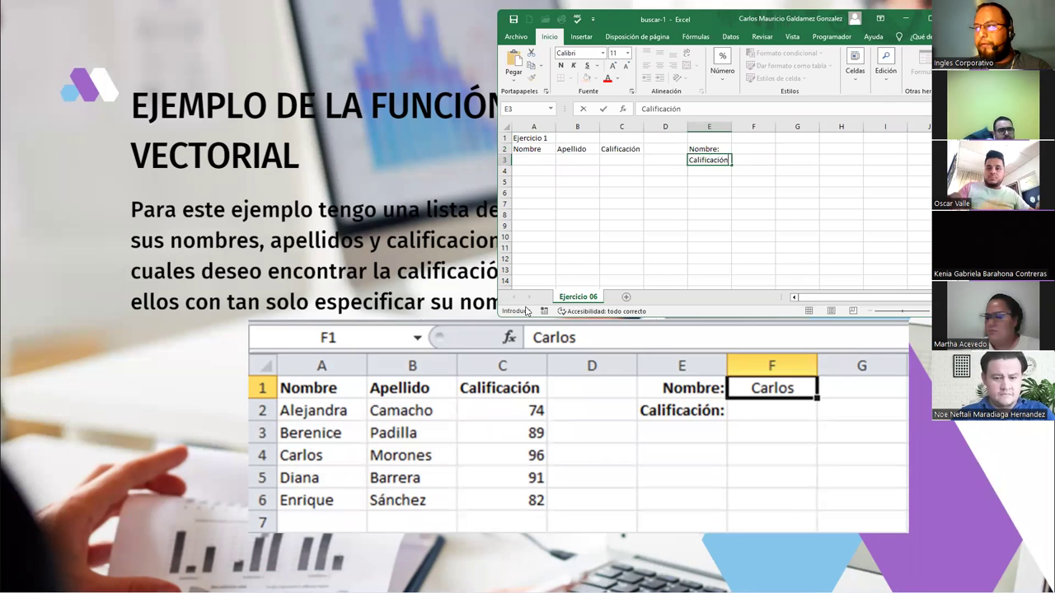
pyautogui.press('Return')
pyautogui.press('Up')
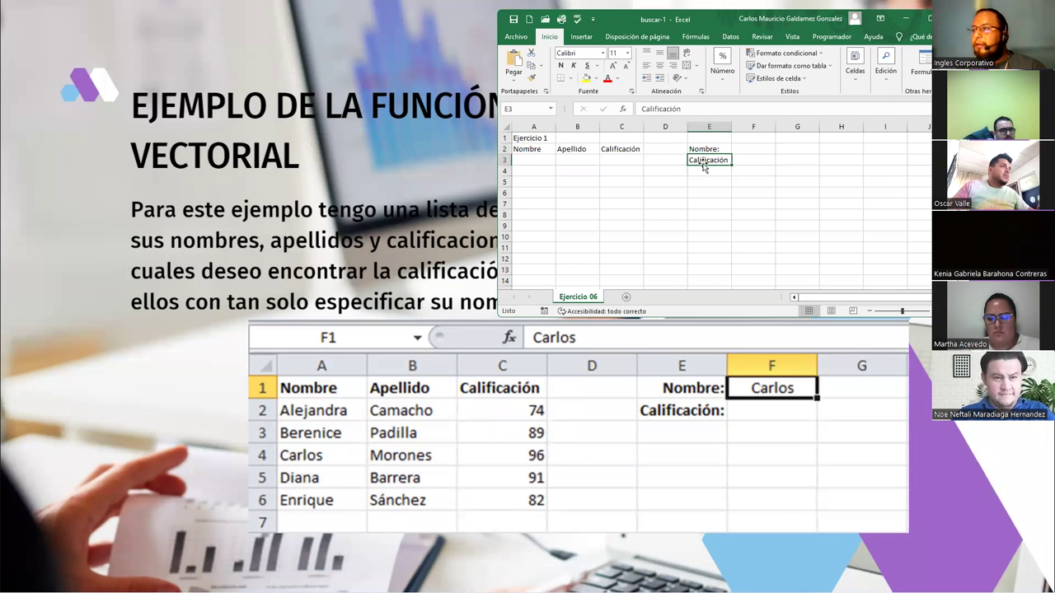
pyautogui.moveTo(703, 148); pyautogui.dragTo(706, 161)
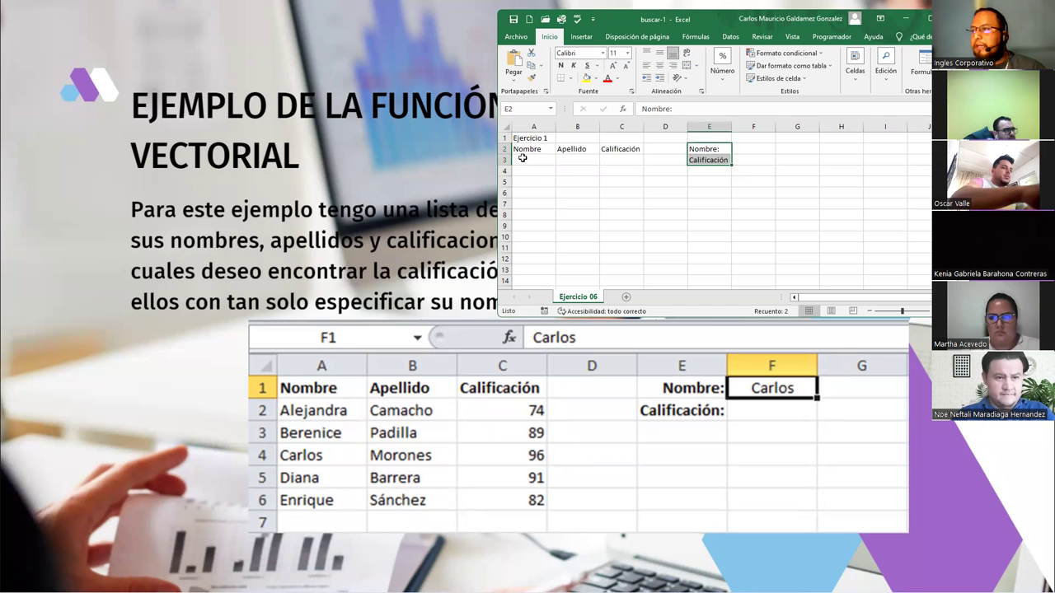
# - Fill A3:A7 under Nombre with the five first names from the slide's example list
pyautogui.click(523, 158)
pyautogui.write('Aleja')
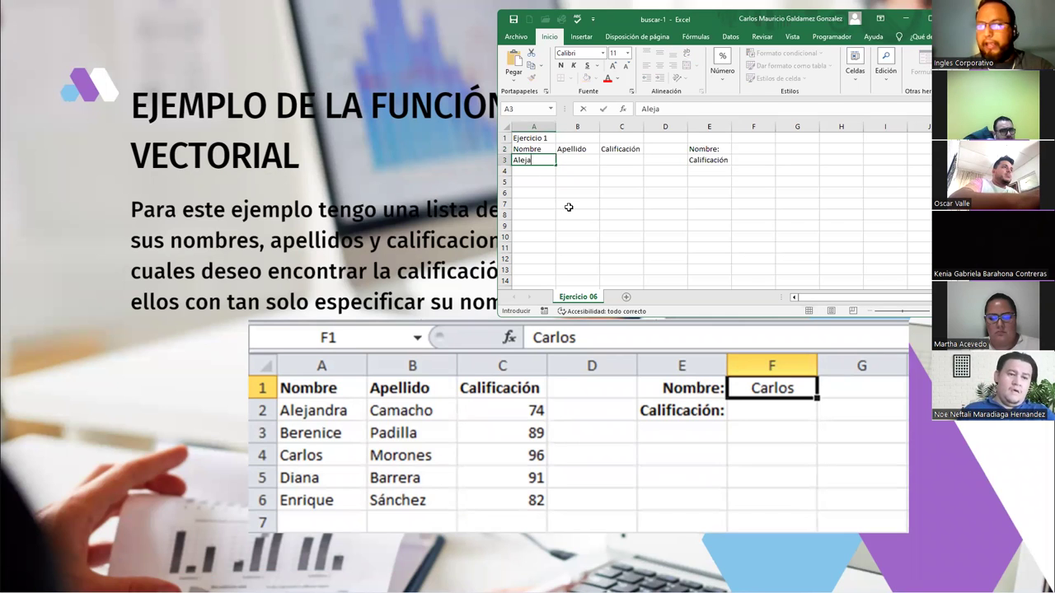
pyautogui.write('ndra')
pyautogui.press('Return')
pyautogui.write('Berenice')
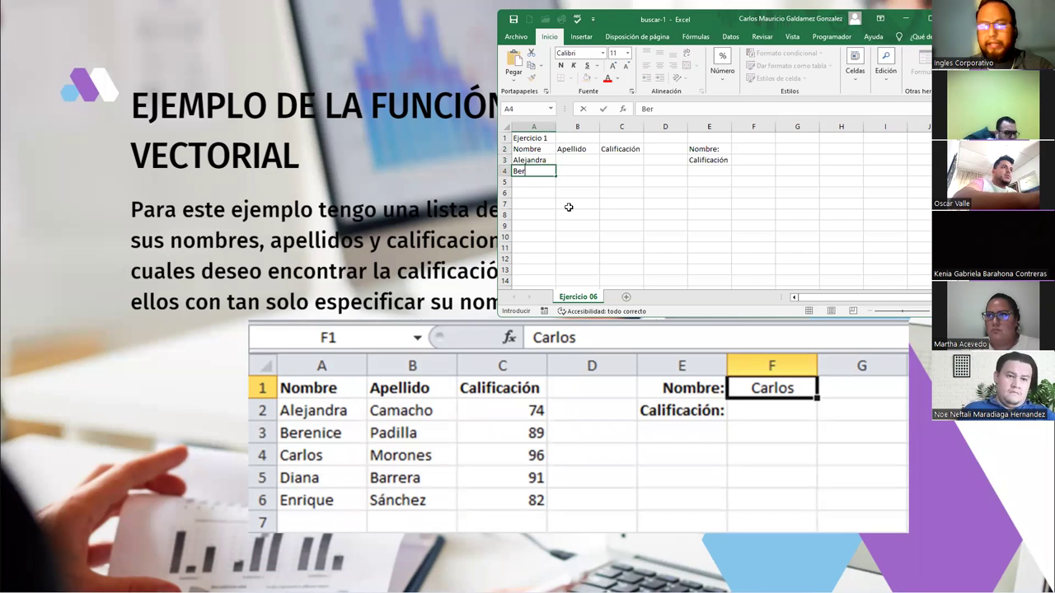
pyautogui.press('Return')
pyautogui.write('Carlos')
pyautogui.press('Return')
pyautogui.write('Diana')
pyautogui.press('Return')
pyautogui.write('Enrique')
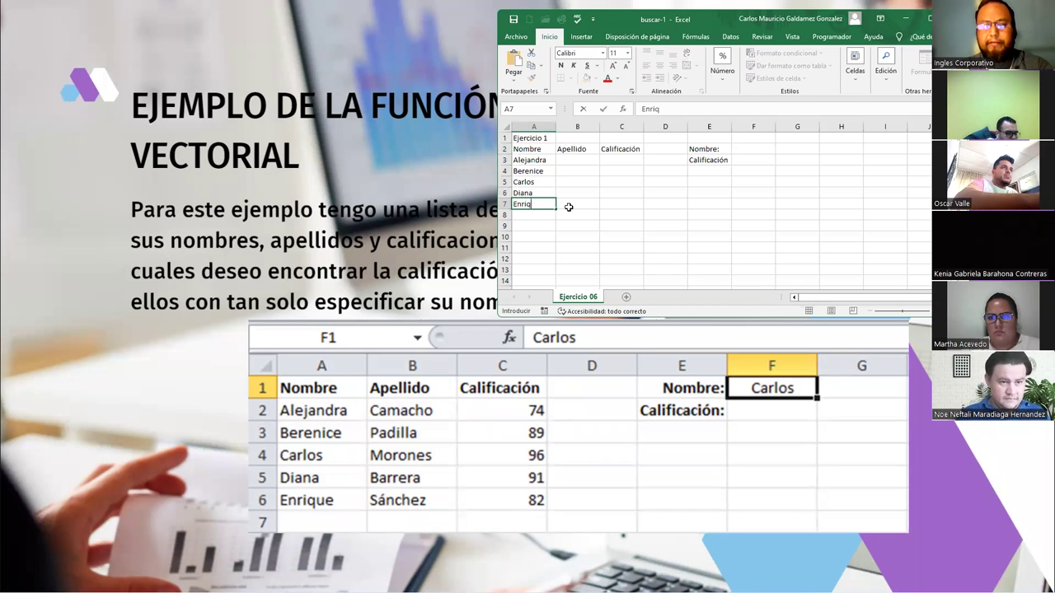
# - Fill B3:B7 under Apellido with the five matching surnames from the slide's example list
pyautogui.click(565, 163)
pyautogui.write('C')
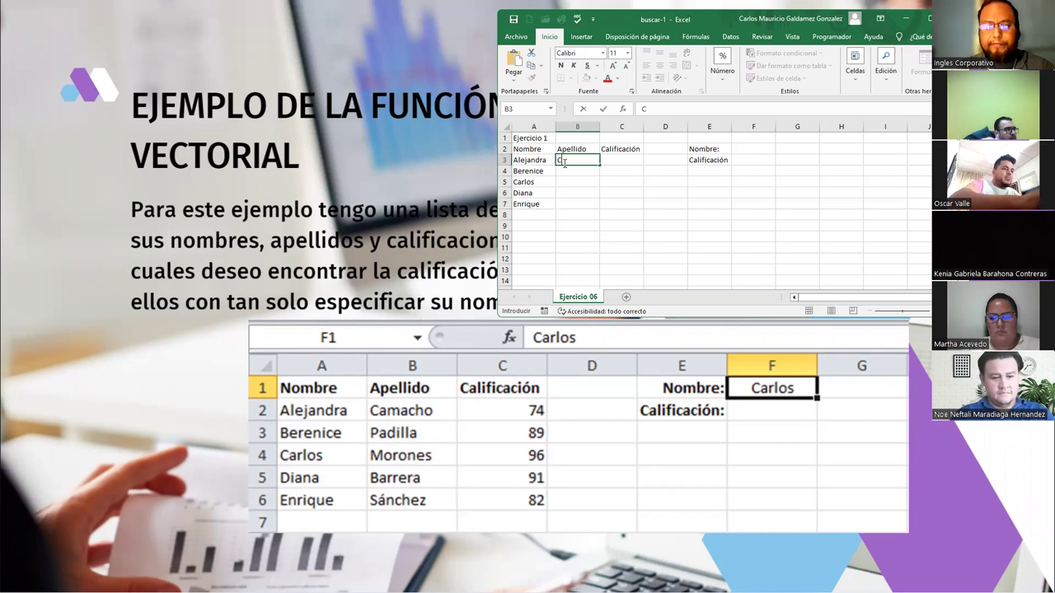
pyautogui.write('amacho')
pyautogui.press('Return')
pyautogui.write('Padilla')
pyautogui.press('Return')
pyautogui.write('Morones')
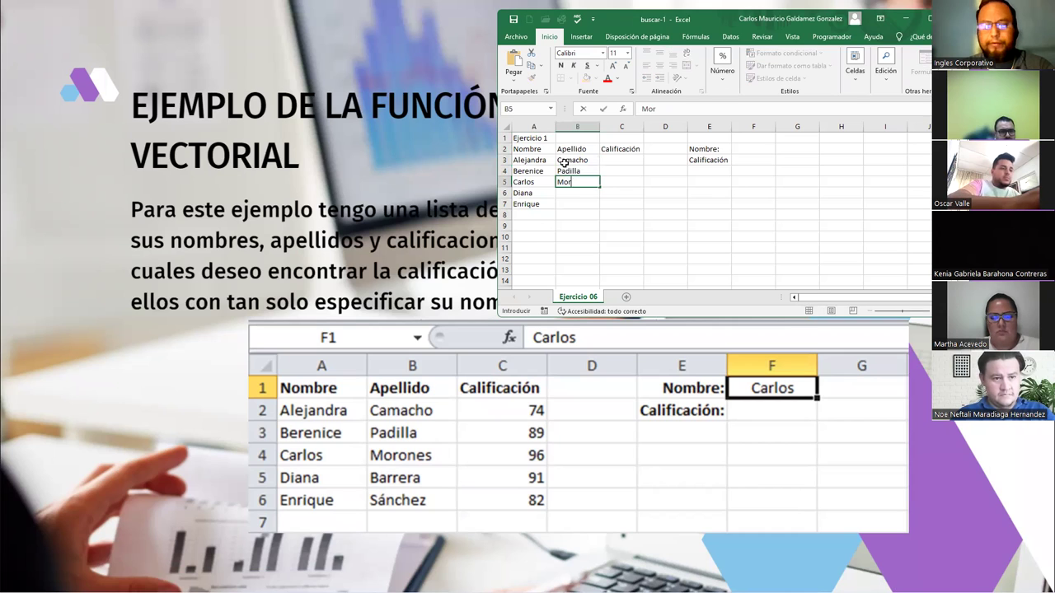
pyautogui.press('Return')
pyautogui.write('Barrera')
pyautogui.press('Return')
pyautogui.write('Sanche')
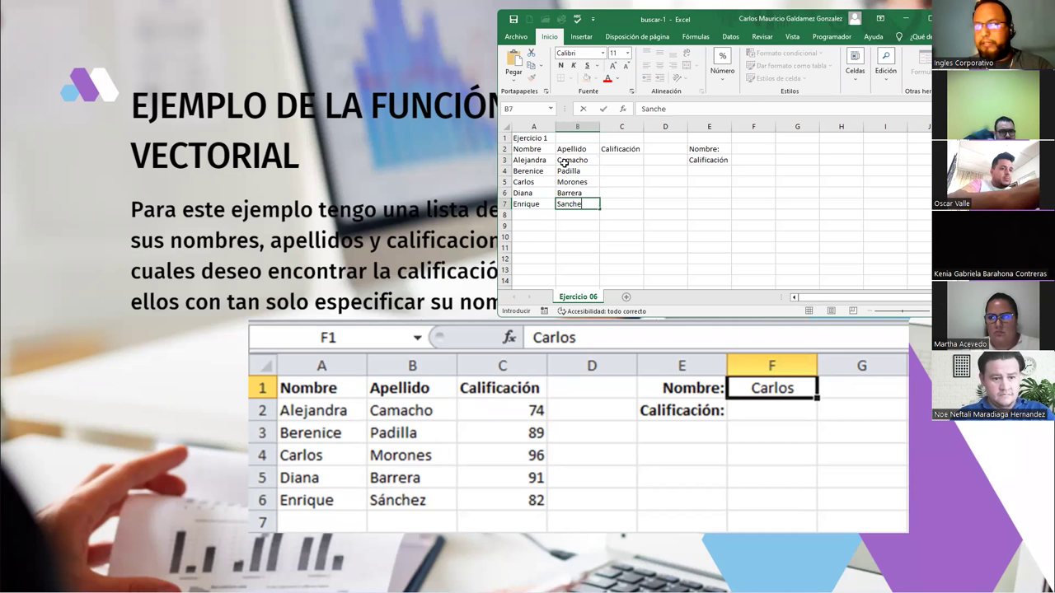
pyautogui.write('z')
pyautogui.press('Return')
# - Enter the grades 74, 89, 96, 91 and 82 in C3:C7 under Calificación
pyautogui.click(613, 151)
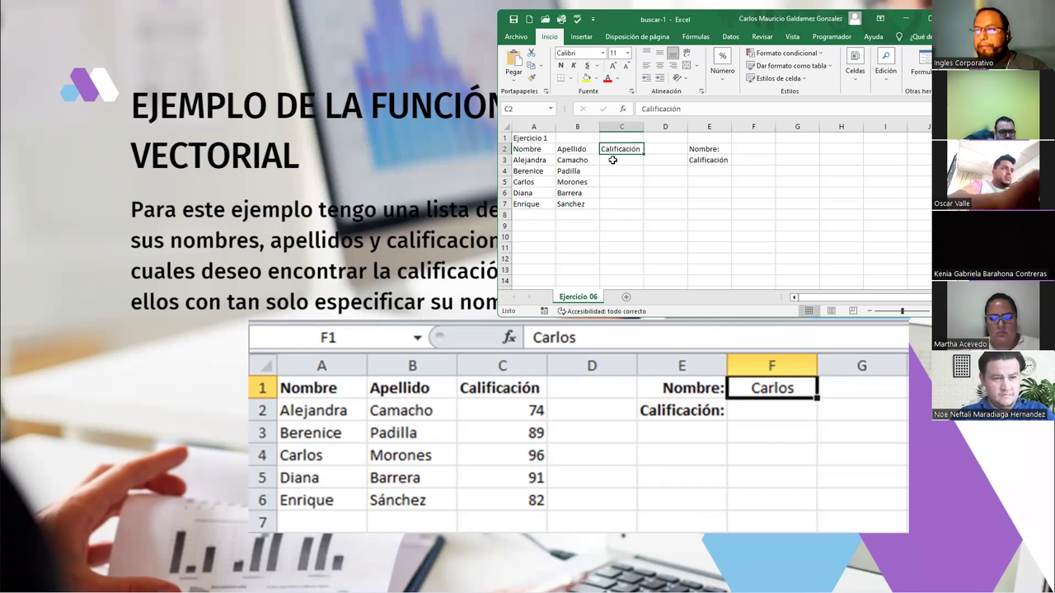
pyautogui.click(613, 159)
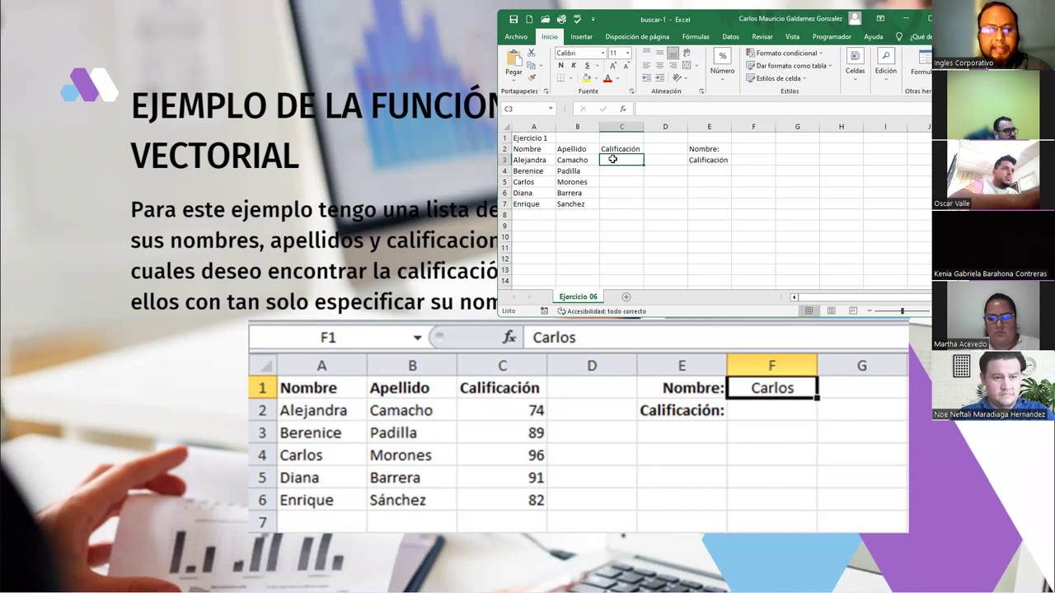
pyautogui.write('7')
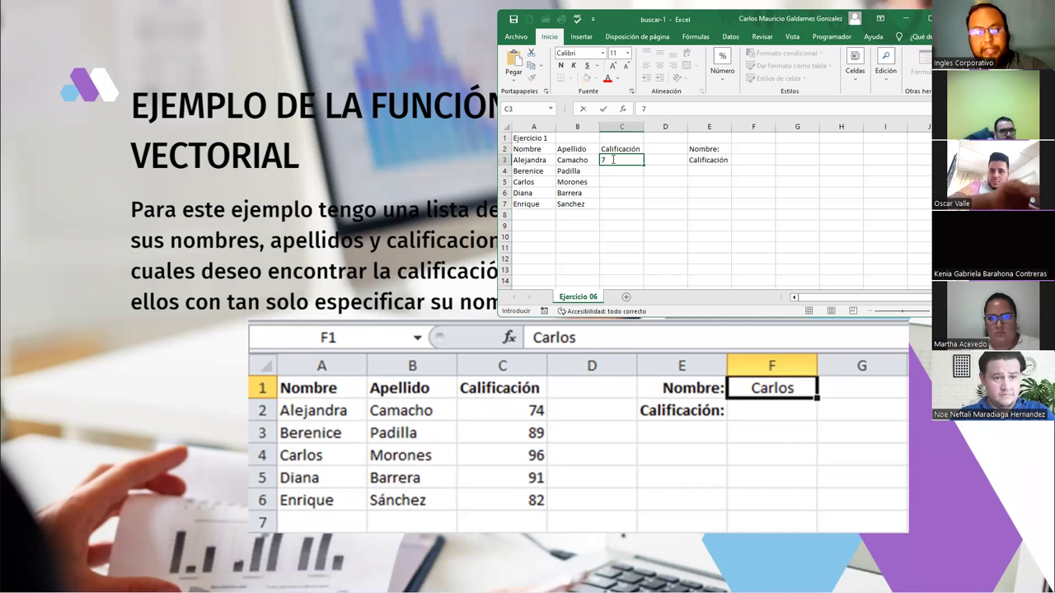
pyautogui.write('4')
pyautogui.press('Return')
pyautogui.write('89')
pyautogui.press('Return')
pyautogui.write('96')
pyautogui.press('Return')
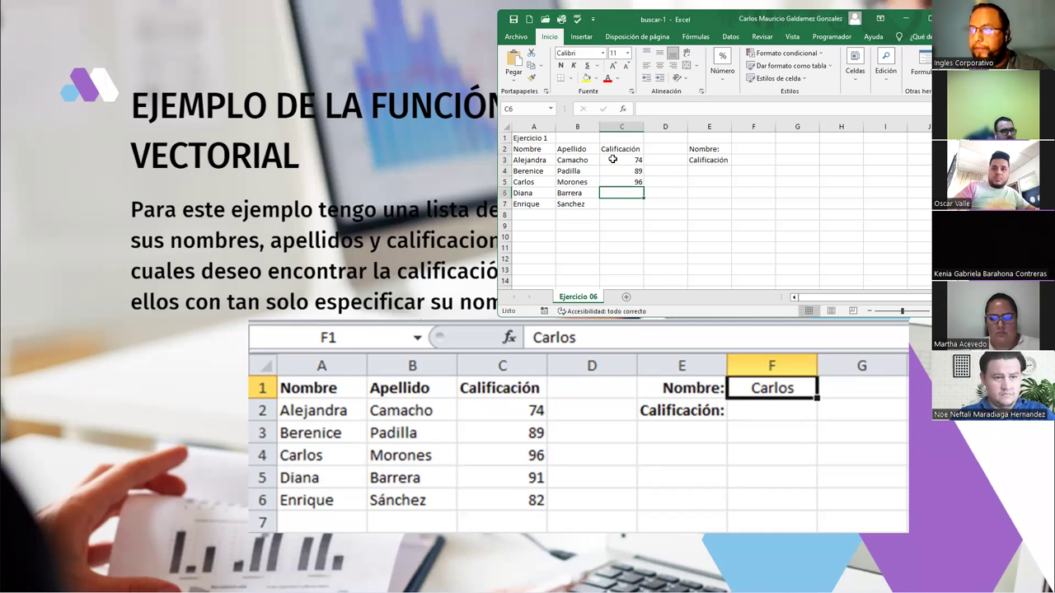
pyautogui.write('91')
pyautogui.press('Return')
pyautogui.write('82')
pyautogui.press('Return')
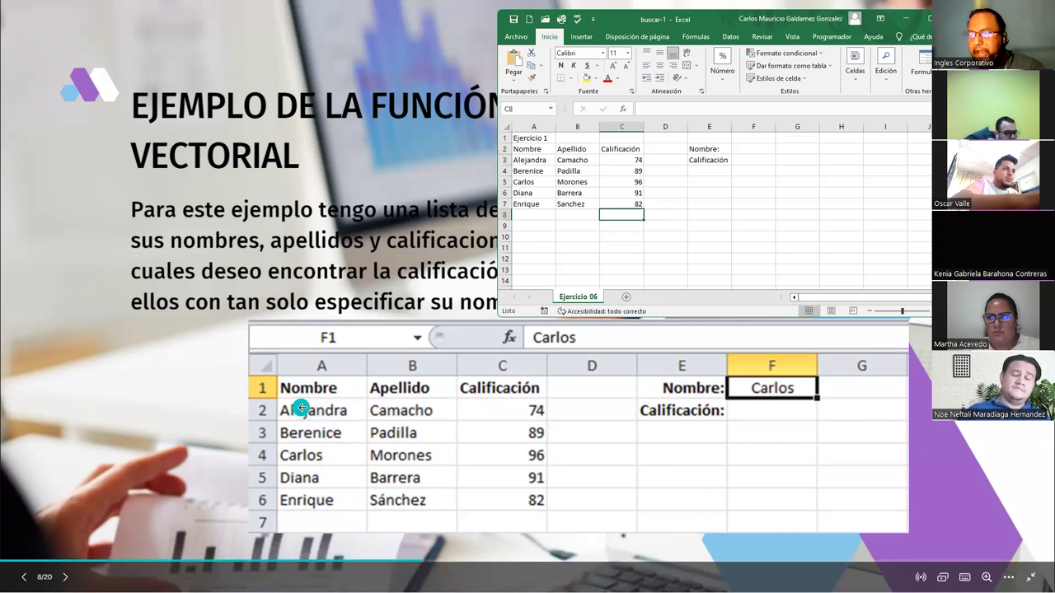
# - Maximize the workbook window and convert the range A2:C7 into a table with headers
pyautogui.moveTo(520, 160); pyautogui.dragTo(534, 203)
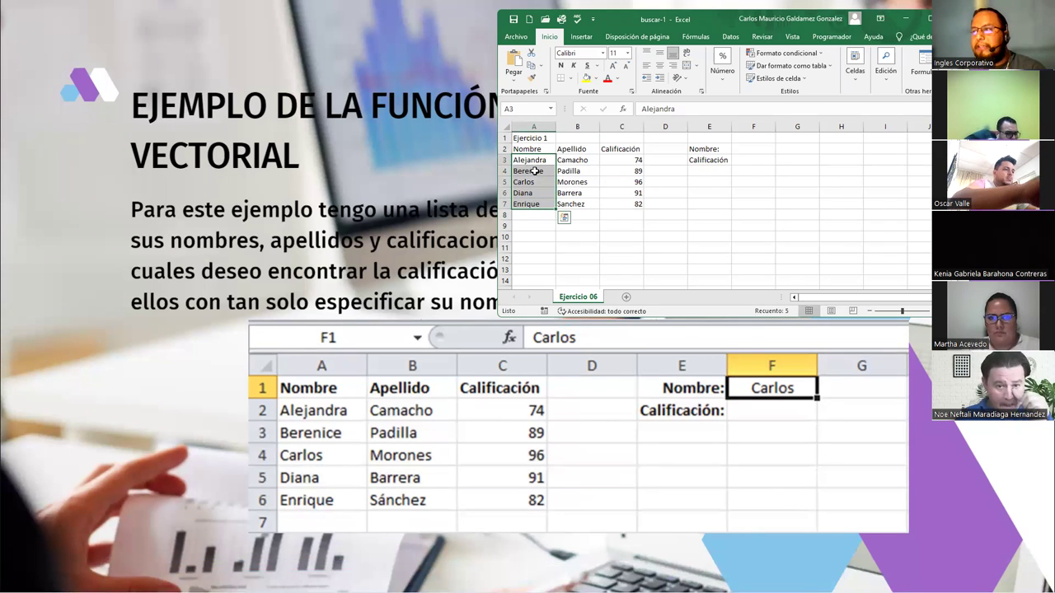
pyautogui.moveTo(568, 160); pyautogui.dragTo(577, 203)
pyautogui.moveTo(525, 150); pyautogui.dragTo(618, 205)
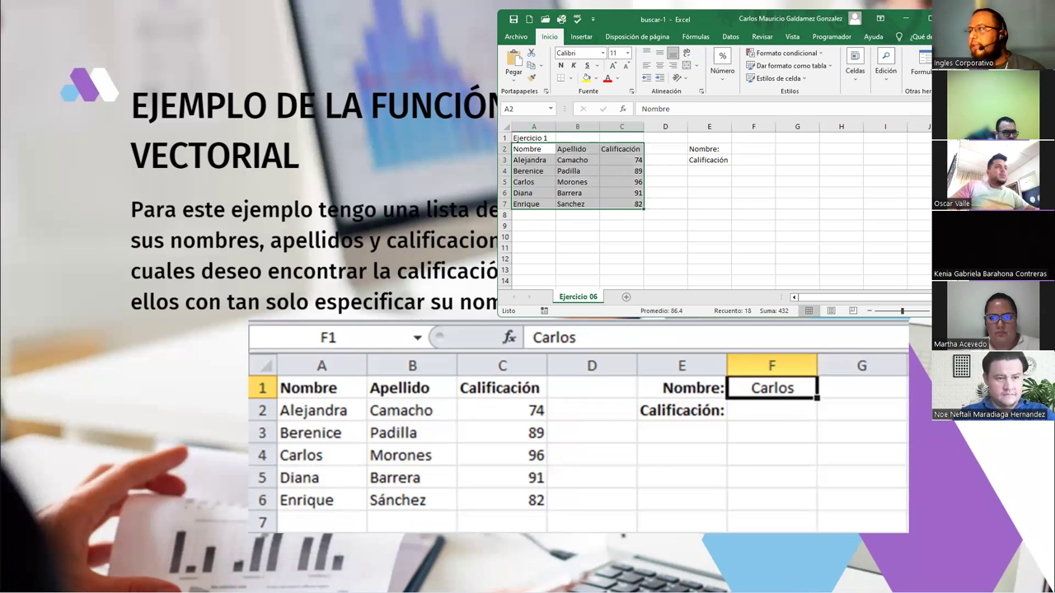
pyautogui.click(926, 20)
pyautogui.scroll(5, 589, 223)
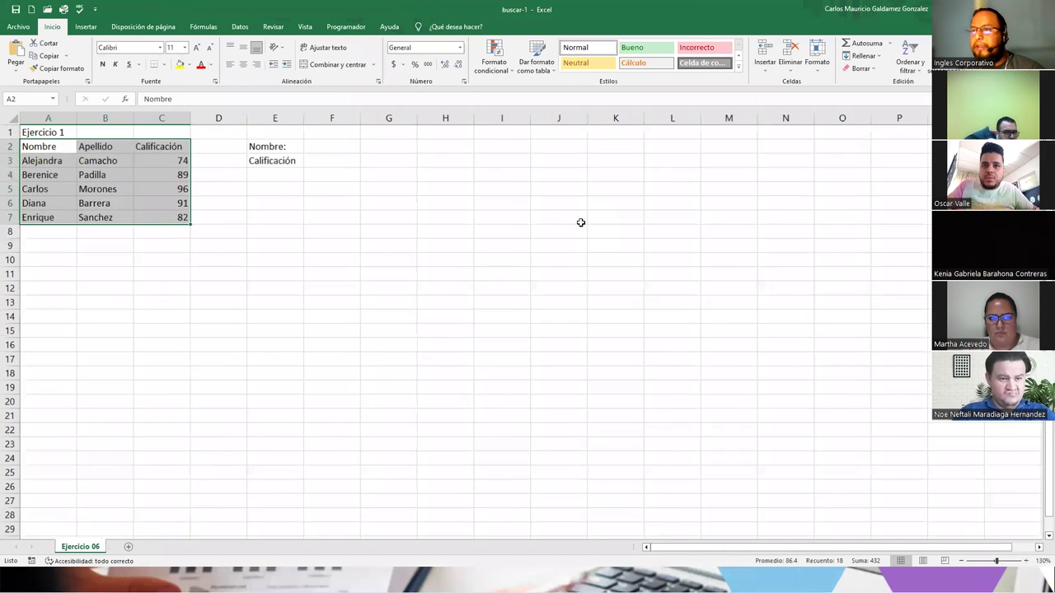
pyautogui.scroll(1, 577, 222)
pyautogui.click(86, 27)
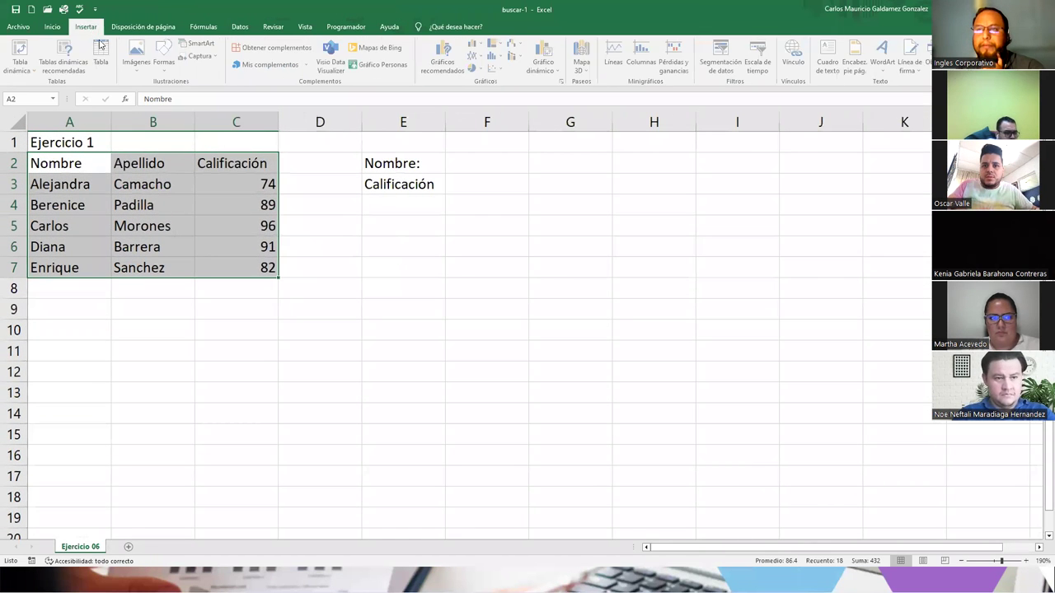
pyautogui.click(109, 59)
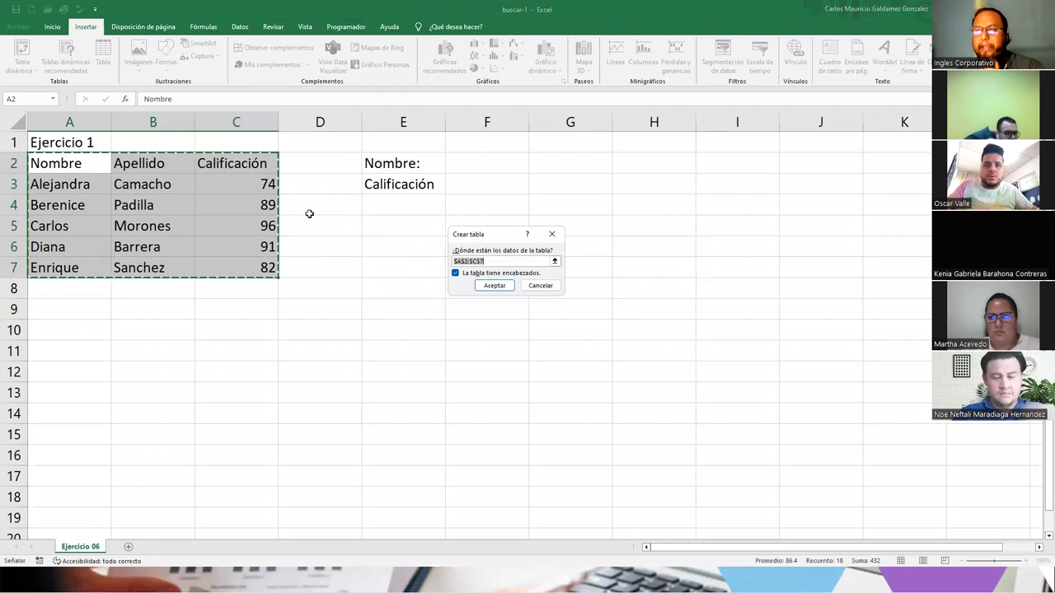
pyautogui.click(486, 285)
pyautogui.click(148, 245)
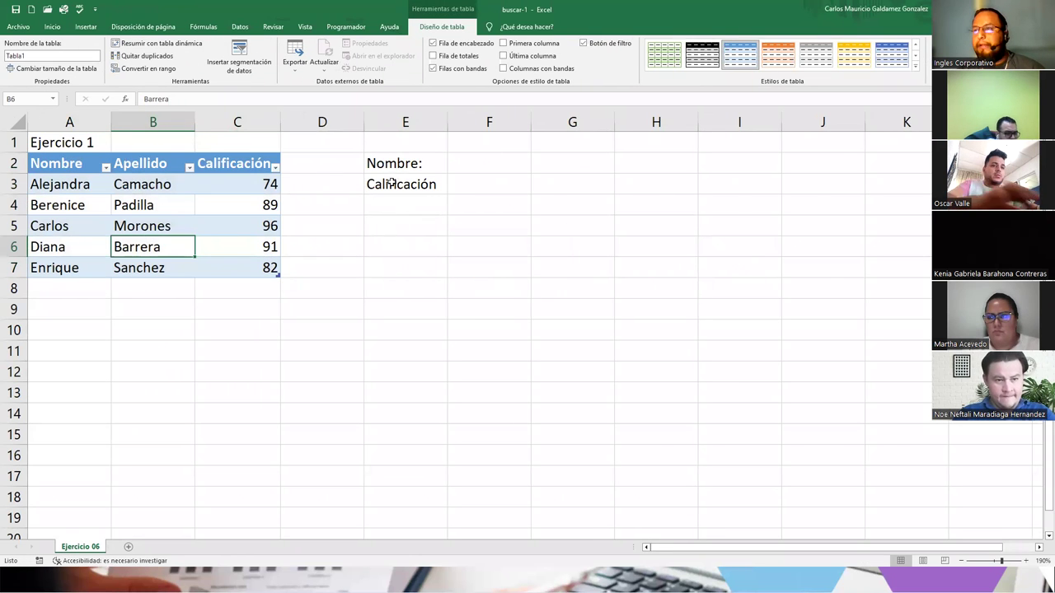
pyautogui.moveTo(381, 165); pyautogui.dragTo(476, 180)
pyautogui.click(739, 68)
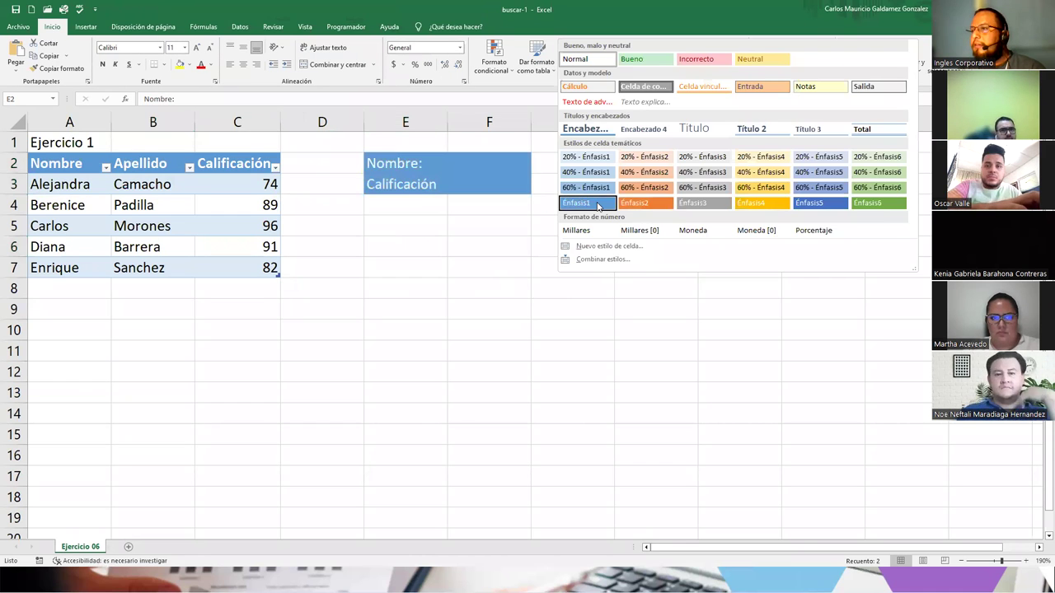
pyautogui.click(400, 168)
# - Move the Calificación label from E3 to F2 and remove the colon from the Nombre label in E2
pyautogui.moveTo(396, 165); pyautogui.dragTo(482, 174)
pyautogui.click(414, 191)
pyautogui.click(425, 163)
pyautogui.doubleClick(426, 165)
pyautogui.press('BackSpace')
pyautogui.press('Return')
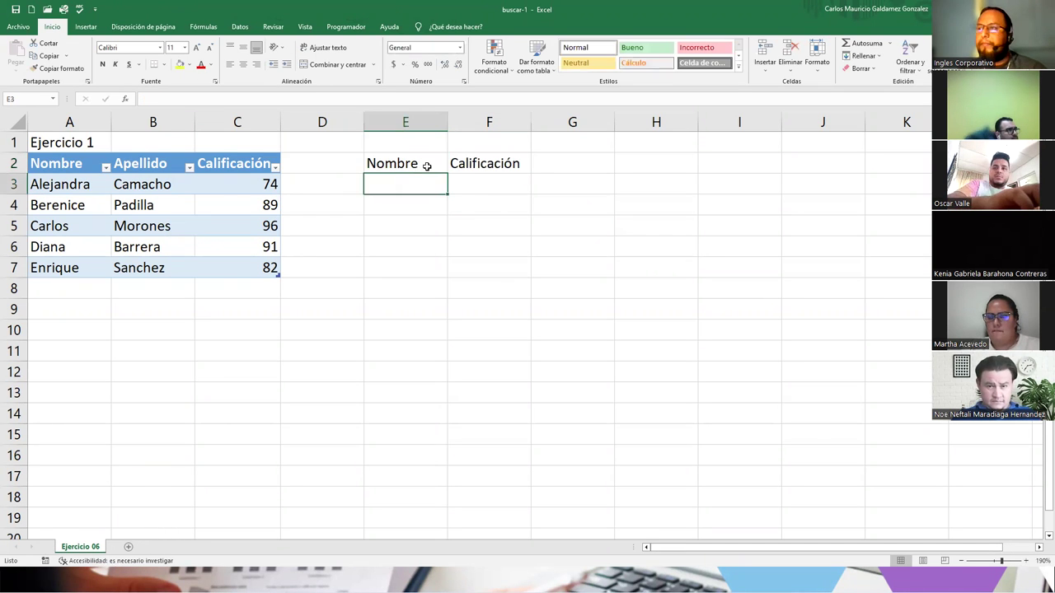
# - Convert the range E2:F3 into a table, leaving the option for existing headers off
pyautogui.moveTo(426, 167); pyautogui.dragTo(478, 198)
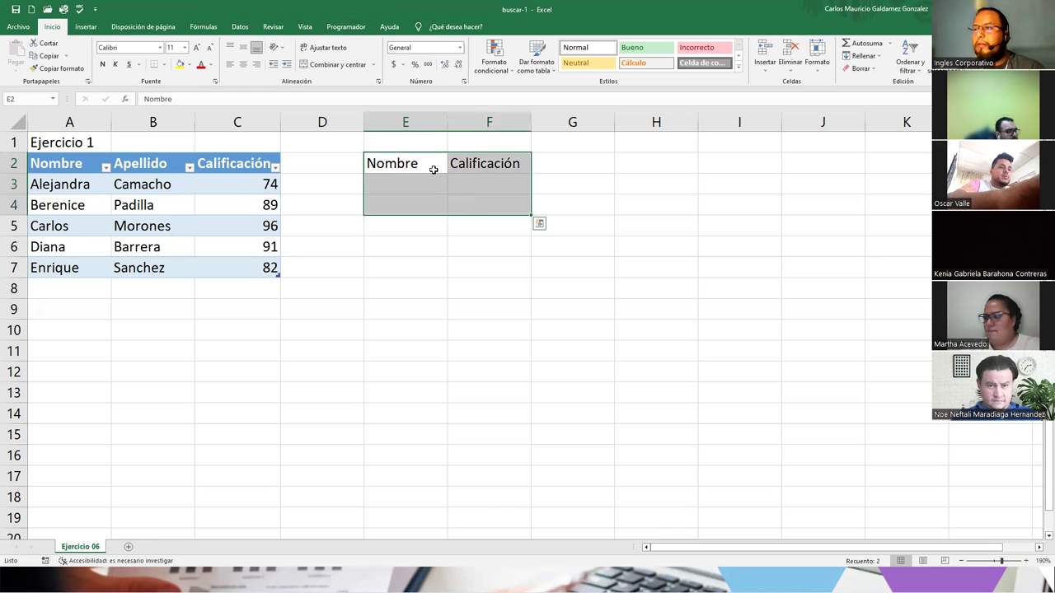
pyautogui.moveTo(433, 169); pyautogui.dragTo(454, 182)
pyautogui.click(86, 26)
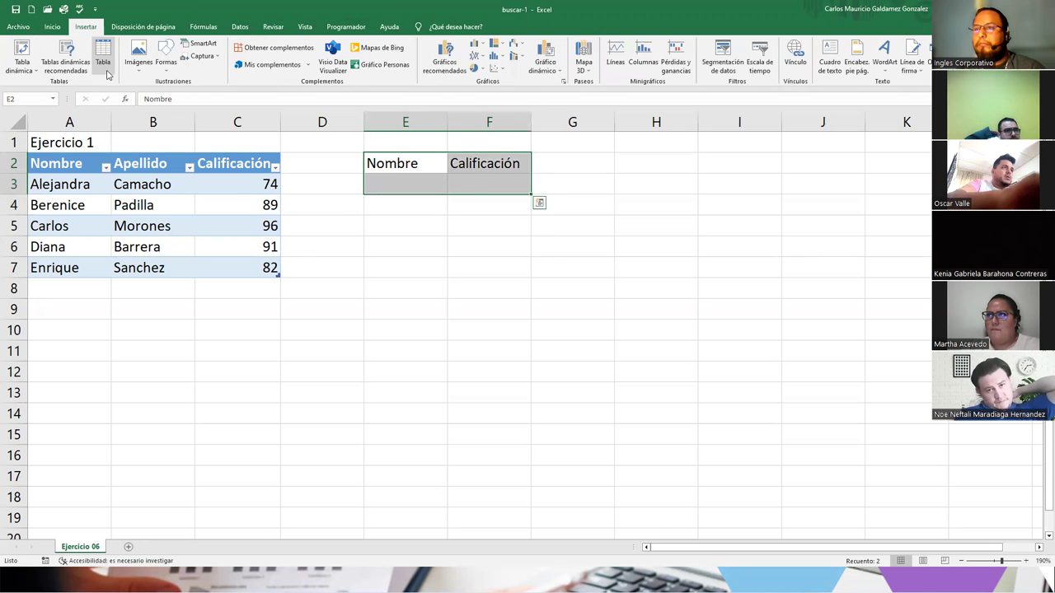
pyautogui.click(106, 72)
pyautogui.click(493, 286)
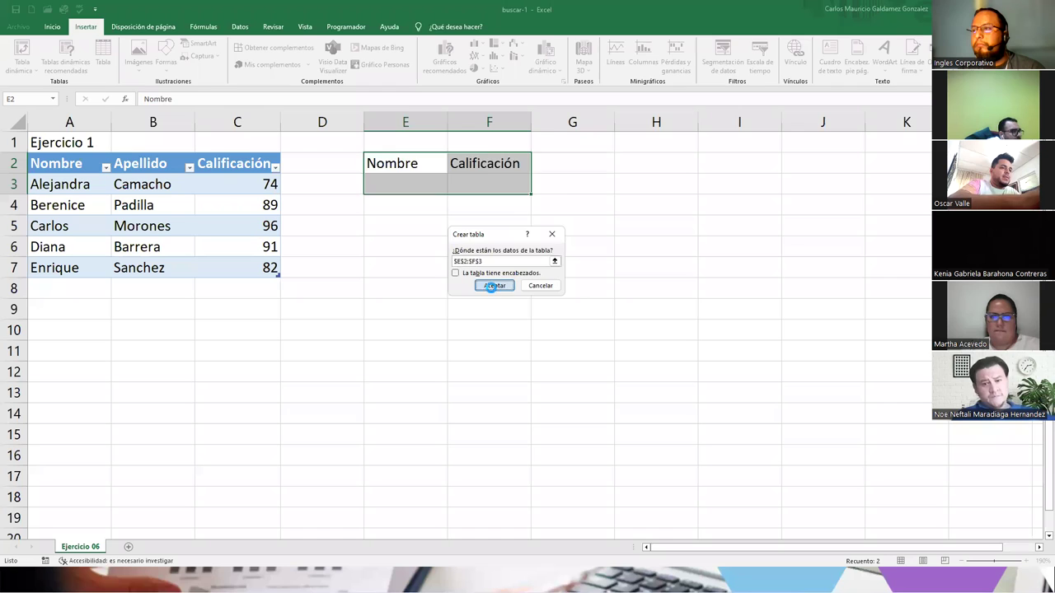
pyautogui.click(427, 196)
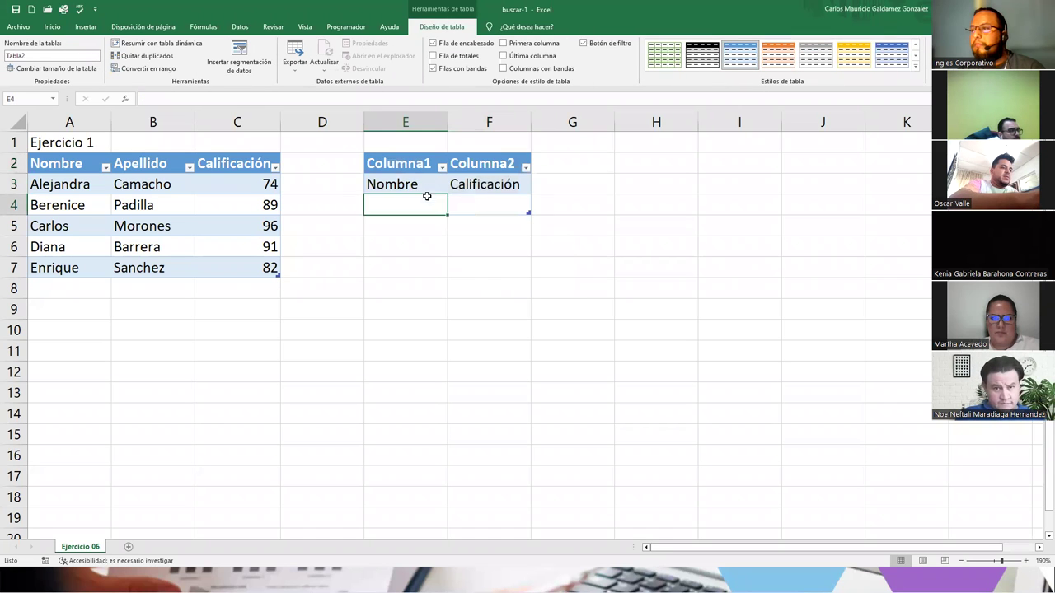
# - Turn off the header row of the small table in columns E and F
pyautogui.moveTo(393, 162); pyautogui.dragTo(489, 160)
pyautogui.click(401, 187)
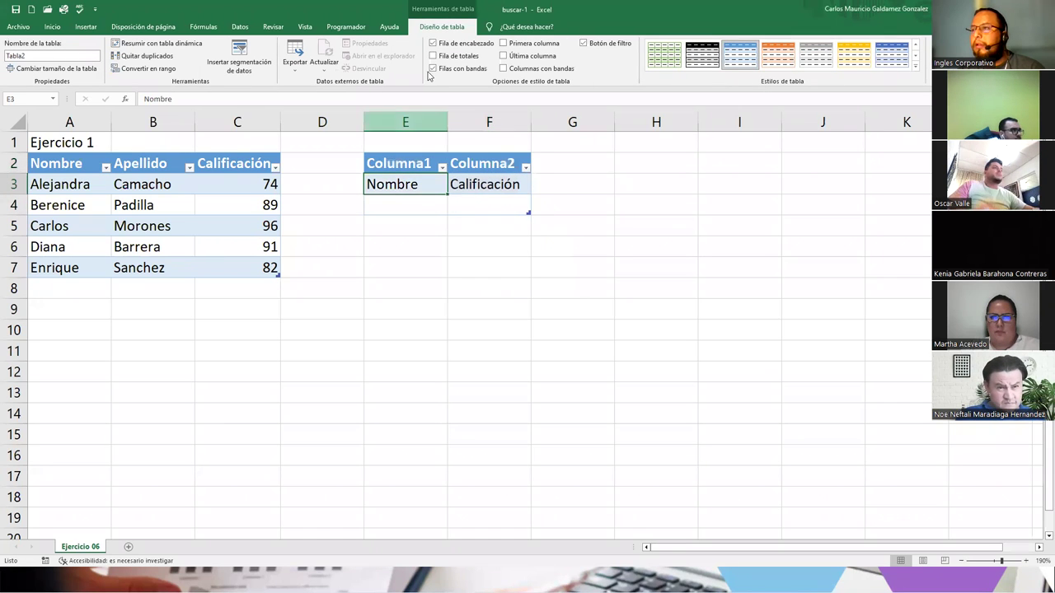
pyautogui.click(451, 44)
pyautogui.moveTo(437, 193); pyautogui.dragTo(464, 207)
pyautogui.click(429, 211)
# - Merge and center cells E2:F2 above the small table and enter the title RESULTADOS
pyautogui.moveTo(408, 158); pyautogui.dragTo(473, 161)
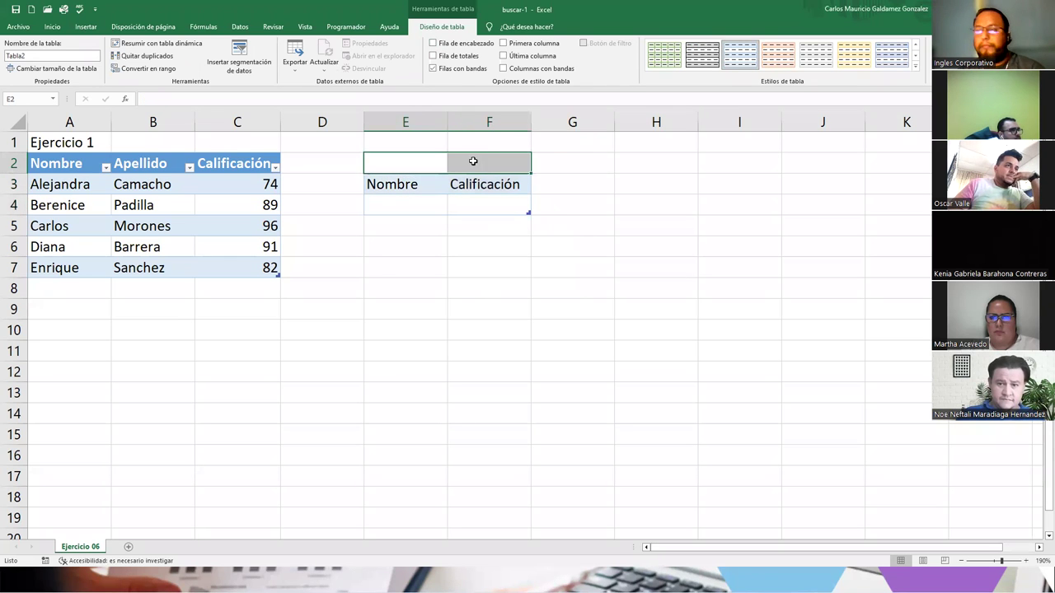
pyautogui.click(52, 26)
pyautogui.click(341, 66)
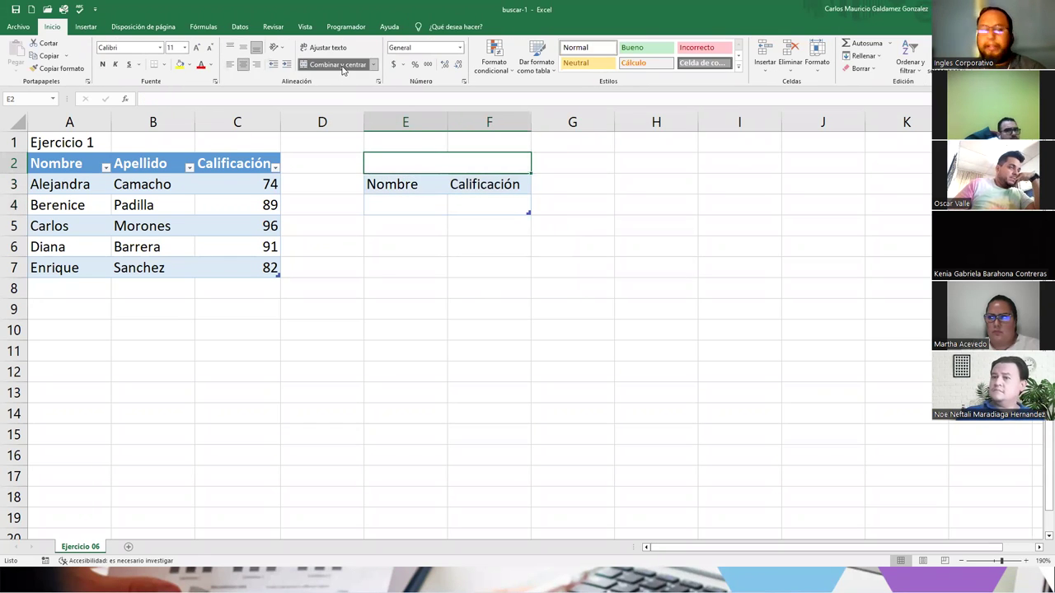
pyautogui.write('RESU')
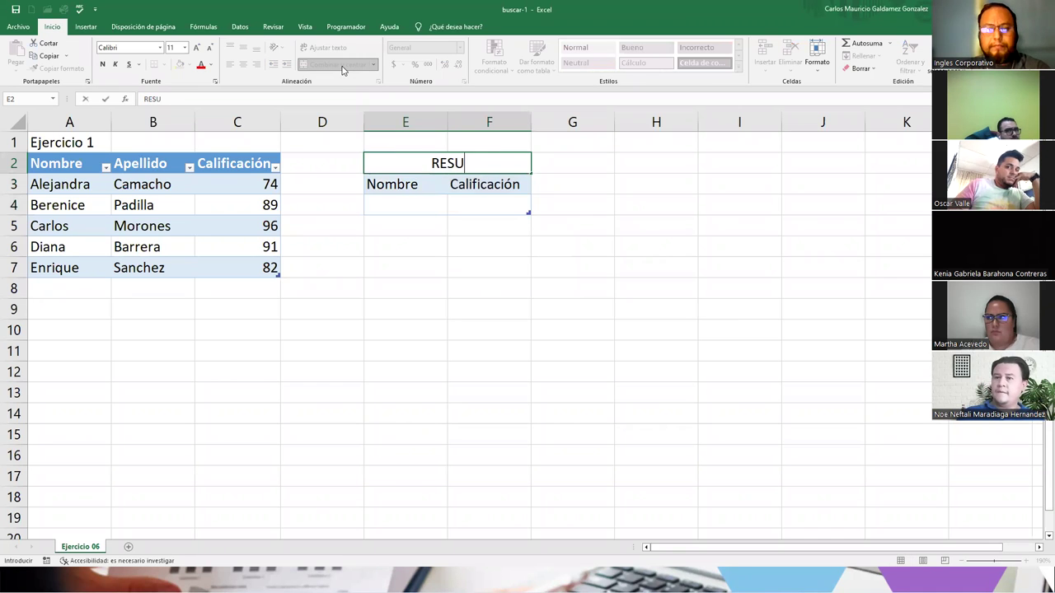
pyautogui.write('LTADOS')
pyautogui.press('Return')
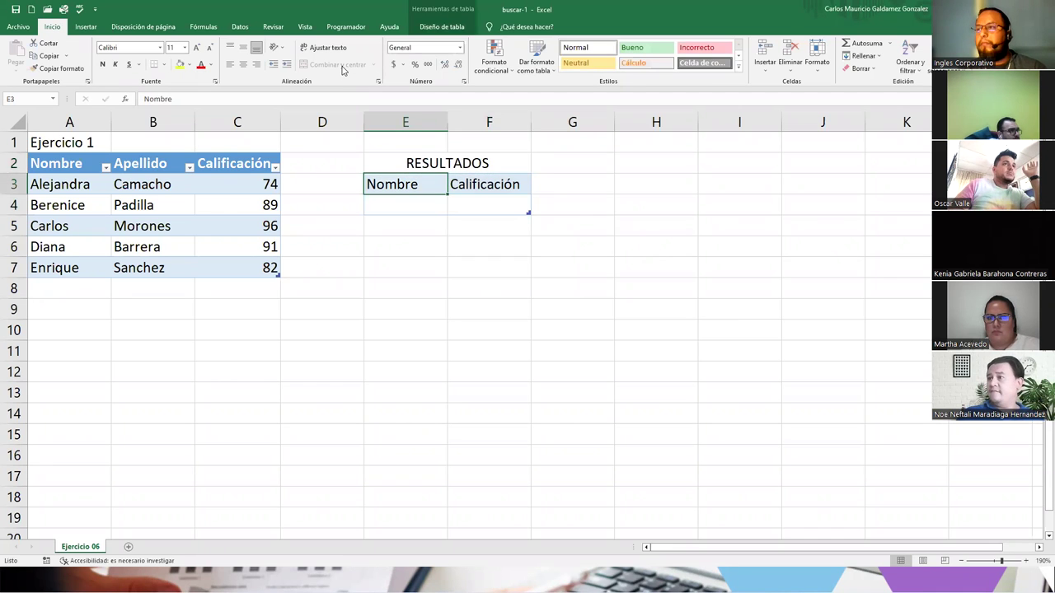
# - Apply the Énfasis1 cell style to the merged RESULTADOS title
pyautogui.click(391, 162)
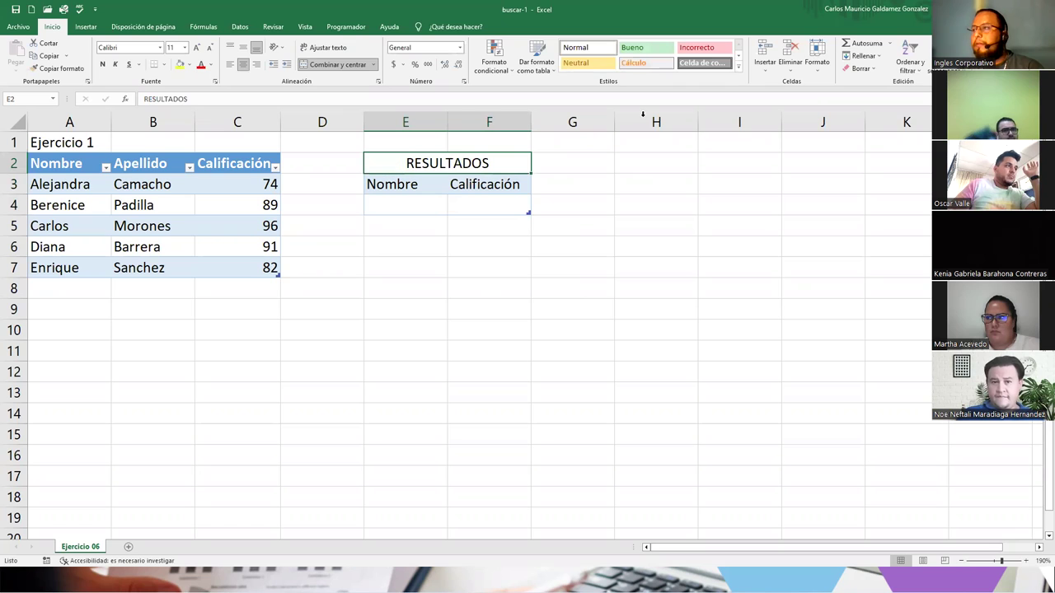
pyautogui.click(738, 65)
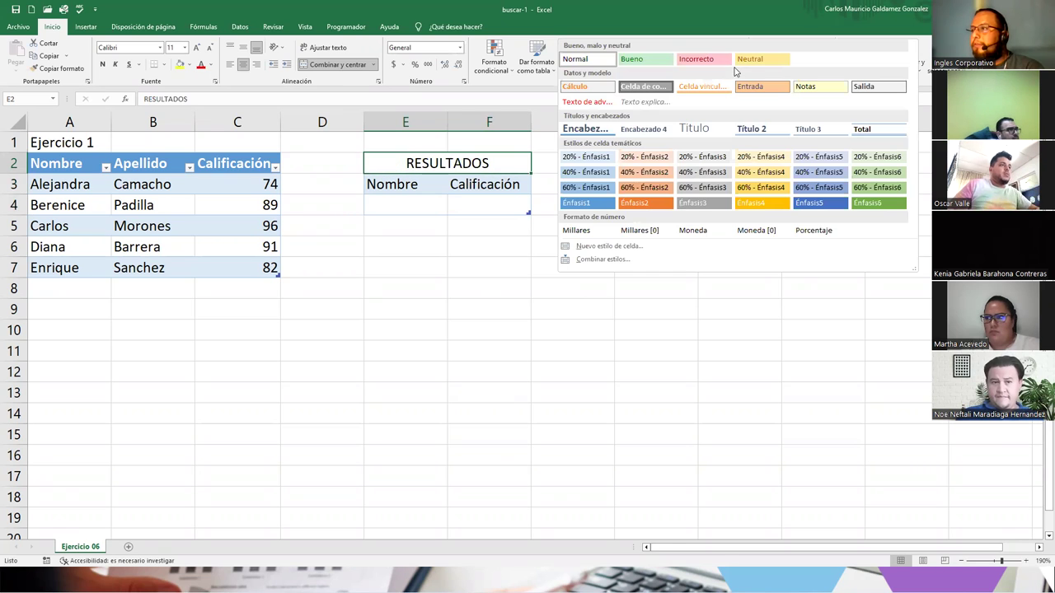
pyautogui.click(599, 203)
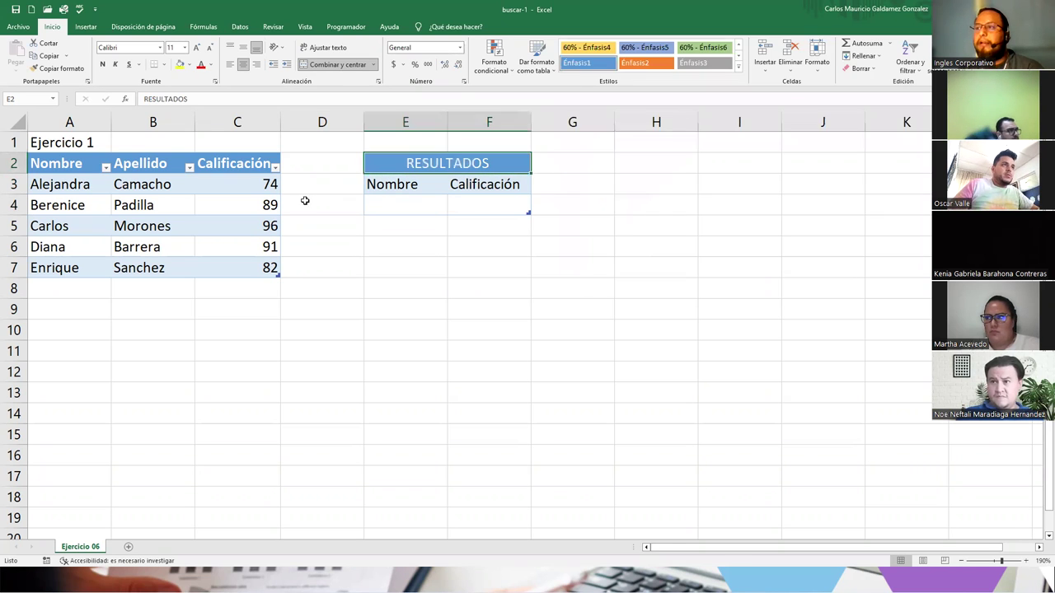
pyautogui.click(305, 202)
# - Add all borders to the results range E2:F4, including the RESULTADOS title
pyautogui.moveTo(386, 169); pyautogui.dragTo(390, 205)
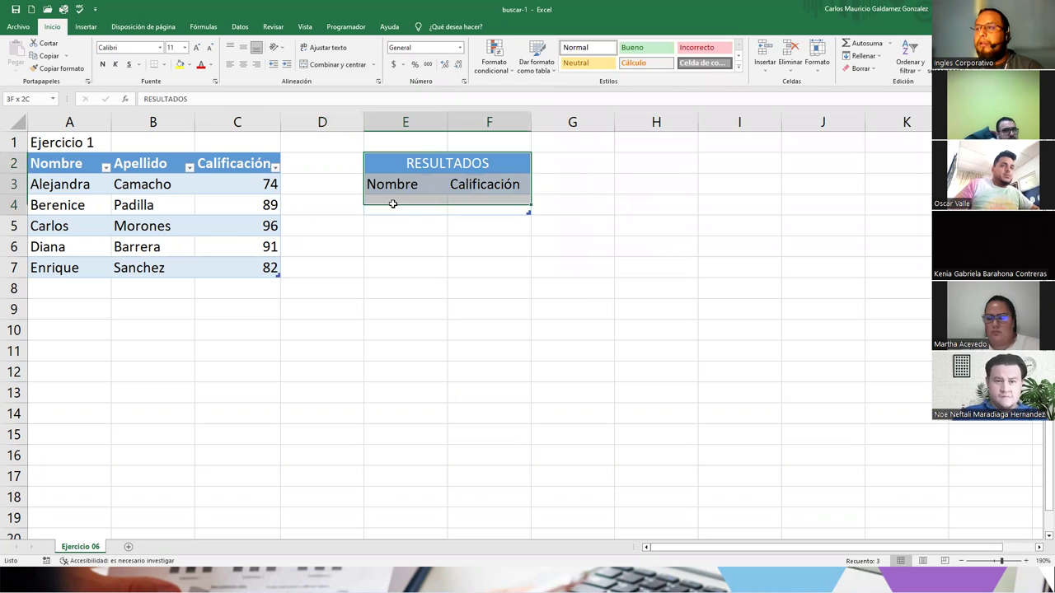
pyautogui.click(166, 65)
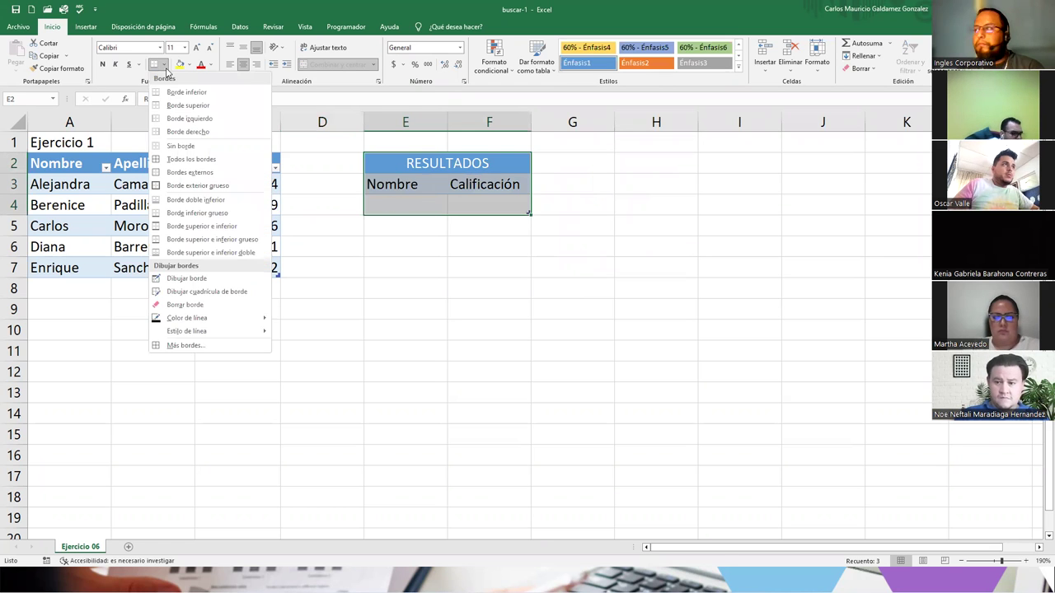
pyautogui.click(191, 159)
pyautogui.click(483, 203)
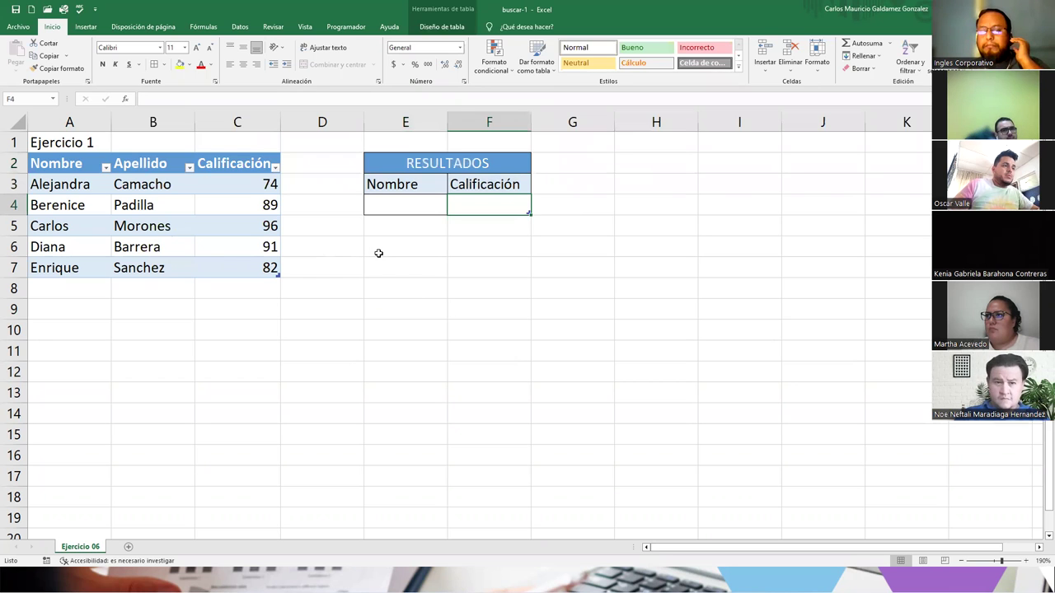
pyautogui.click(416, 205)
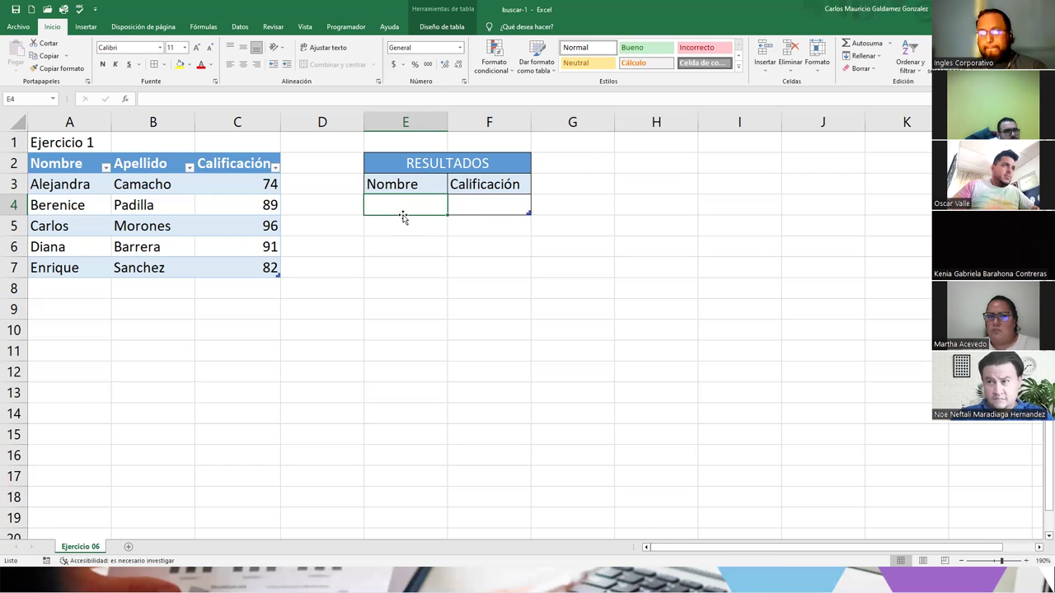
# - Uncover the slide with the BUSCAR example behind the workbook, and bring the workbook back to full size
pyautogui.doubleClick(723, 9)
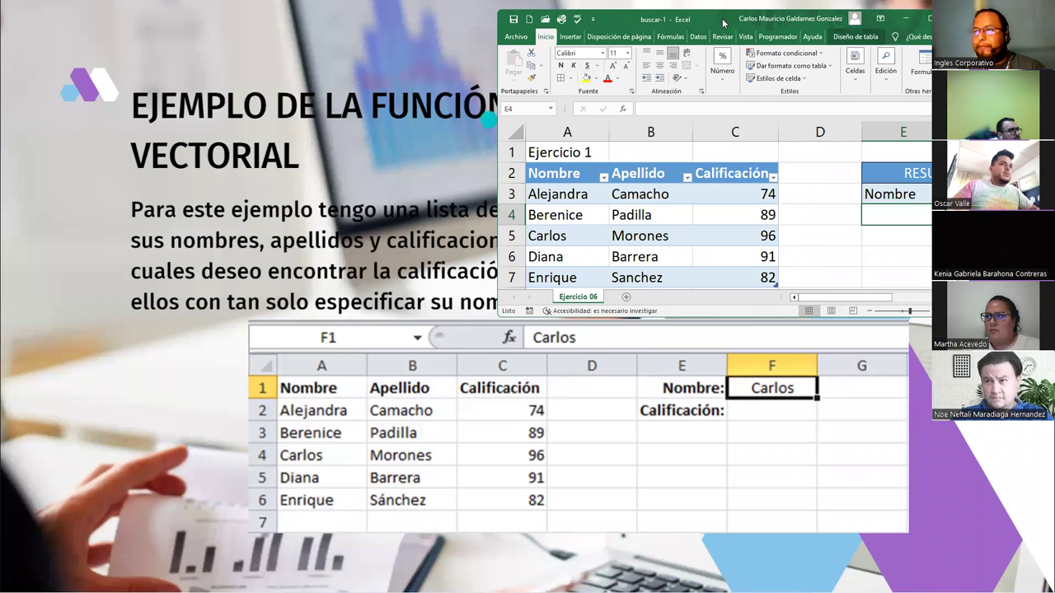
pyautogui.moveTo(722, 22); pyautogui.dragTo(376, 194)
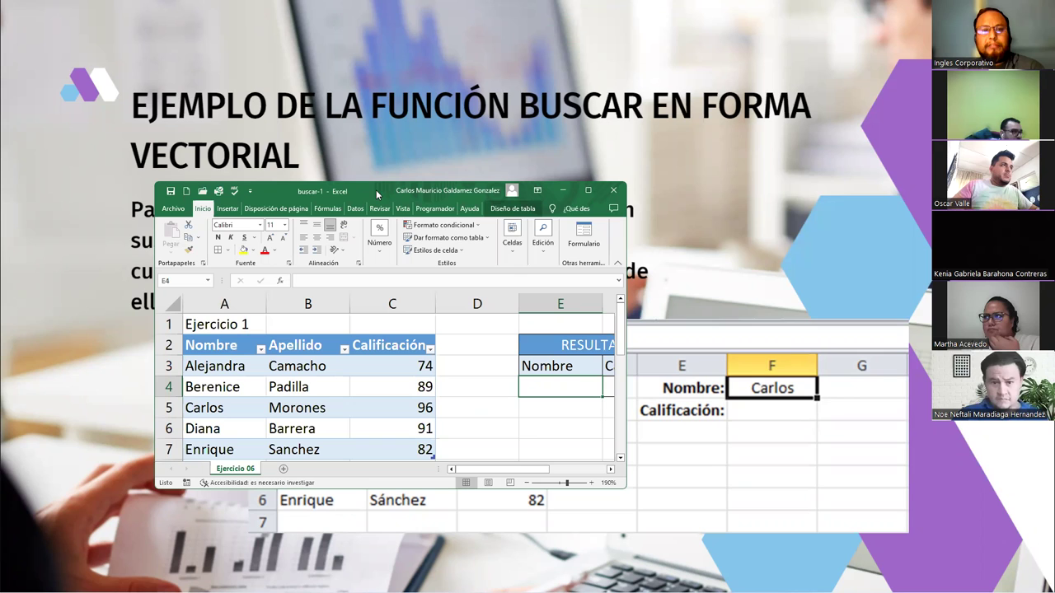
pyautogui.click(588, 190)
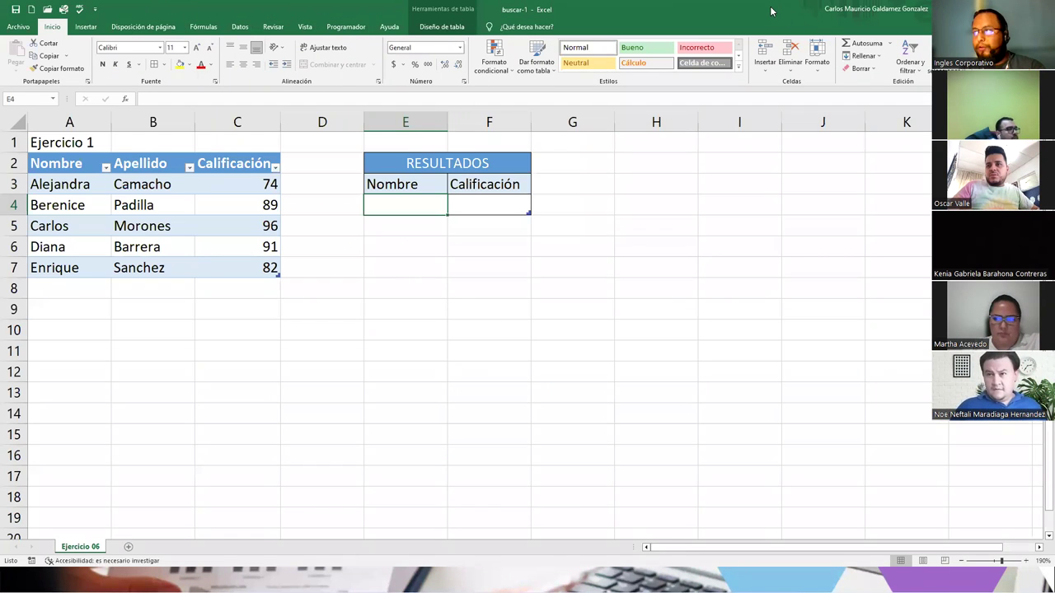
pyautogui.doubleClick(771, 11)
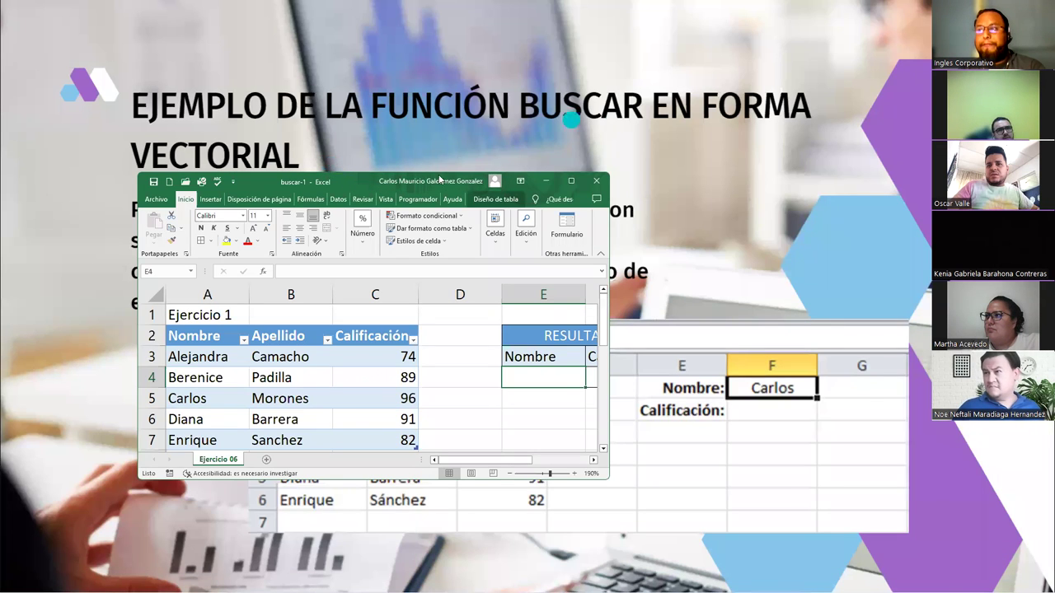
pyautogui.doubleClick(364, 179)
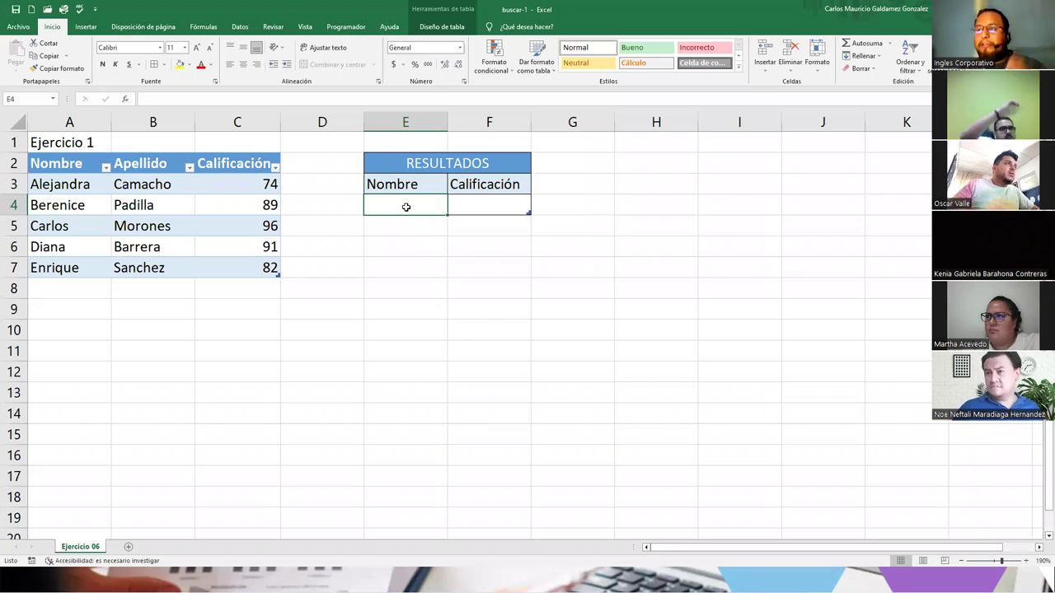
pyautogui.click(476, 202)
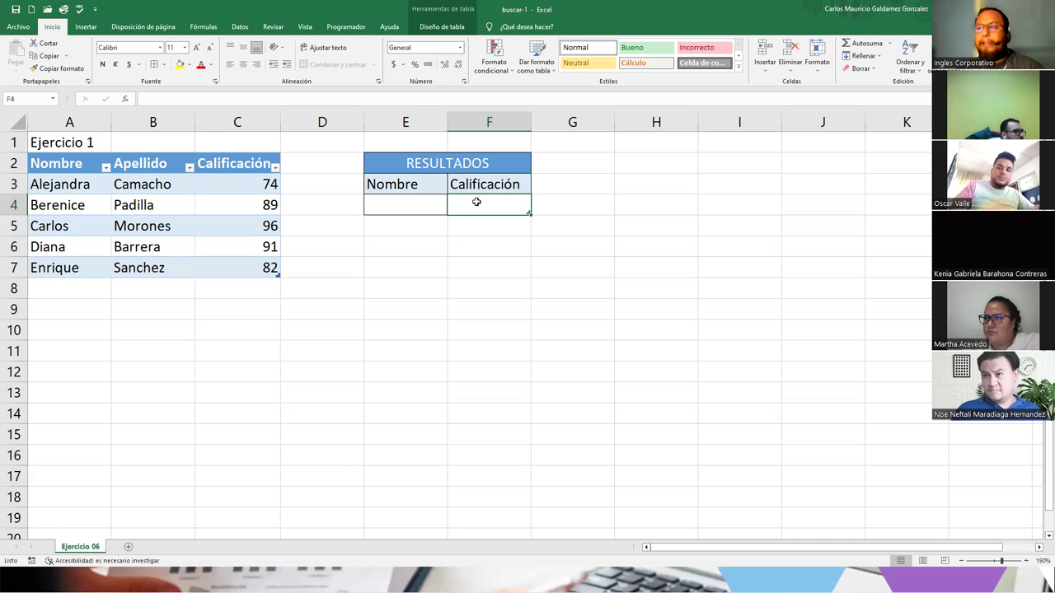
pyautogui.click(423, 205)
pyautogui.click(466, 207)
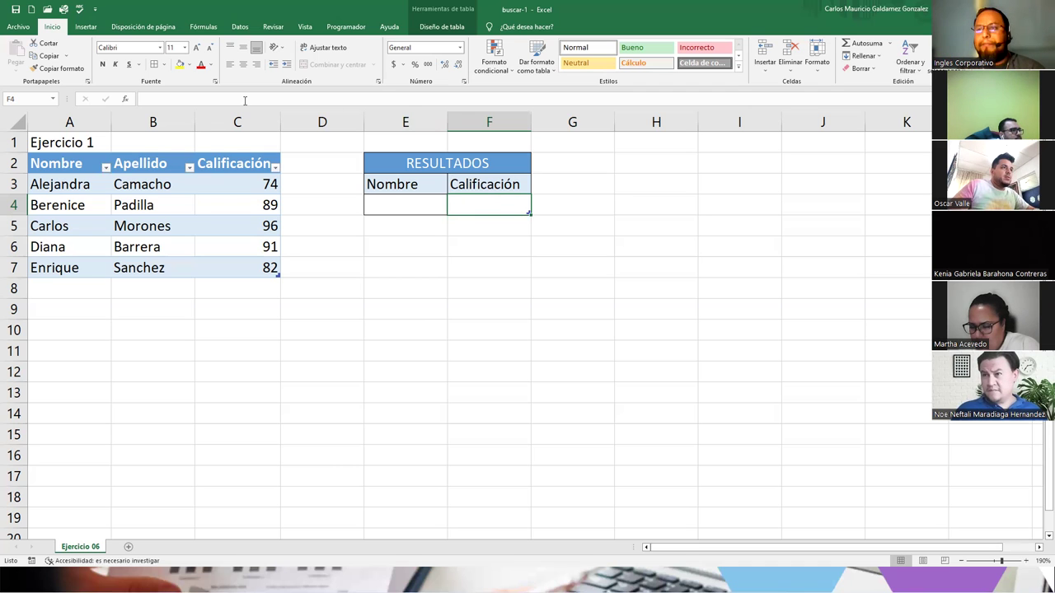
# - Enter Forma Vectorial in cell B1 and make it bold
pyautogui.click(183, 141)
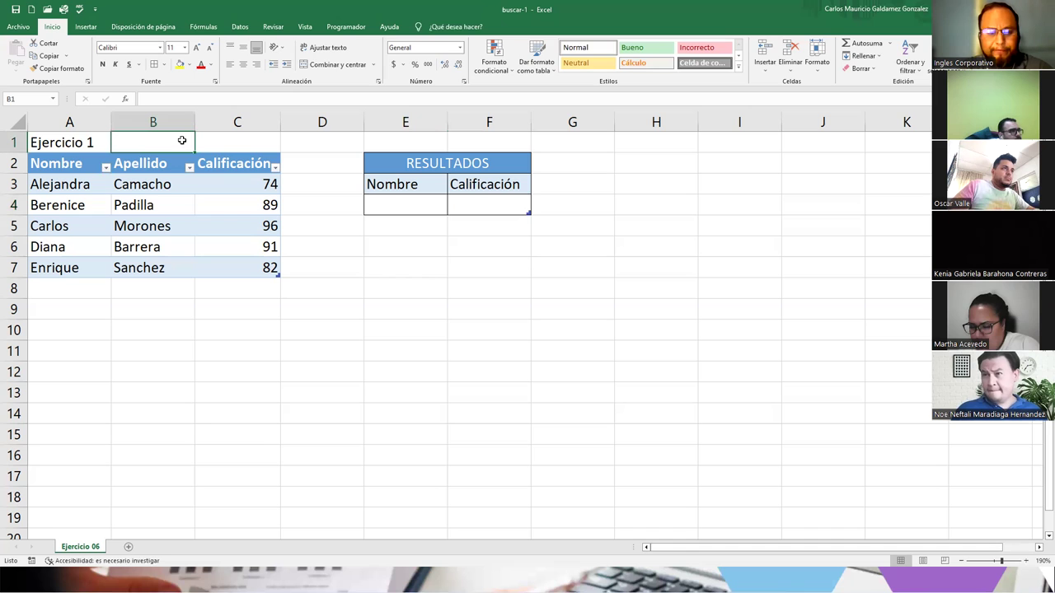
pyautogui.write('Forma Vectorial')
pyautogui.hotkey('ctrl', 'Return')
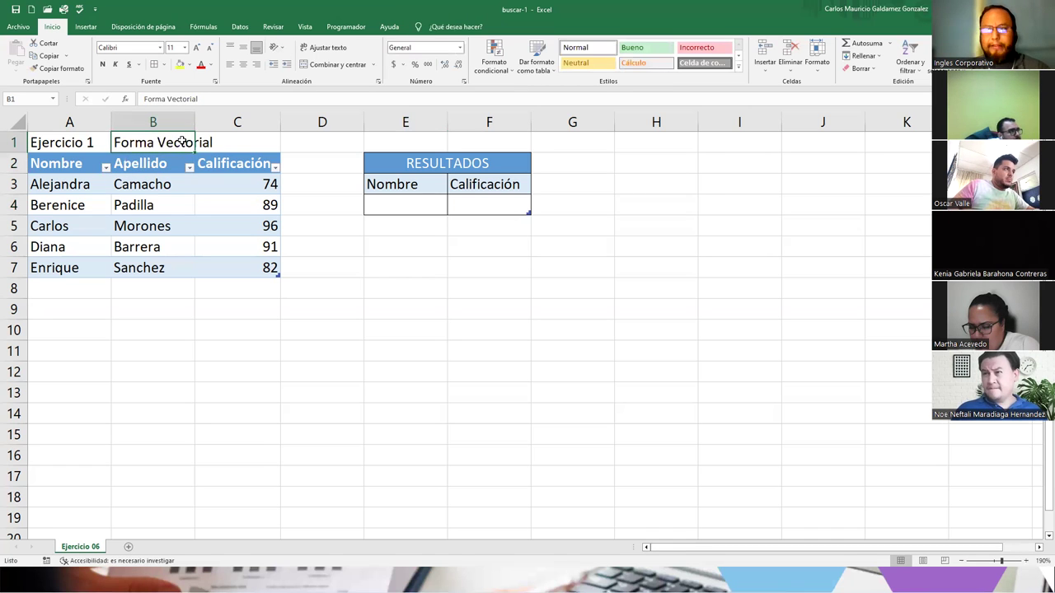
pyautogui.hotkey('ctrl', 'n')
pyautogui.click(38, 142)
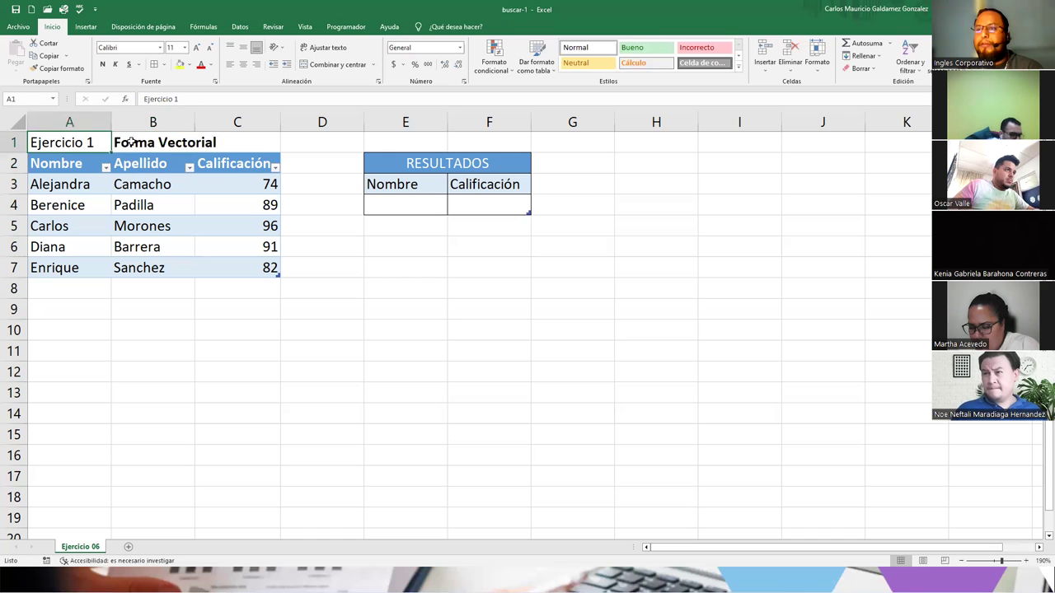
pyautogui.click(412, 206)
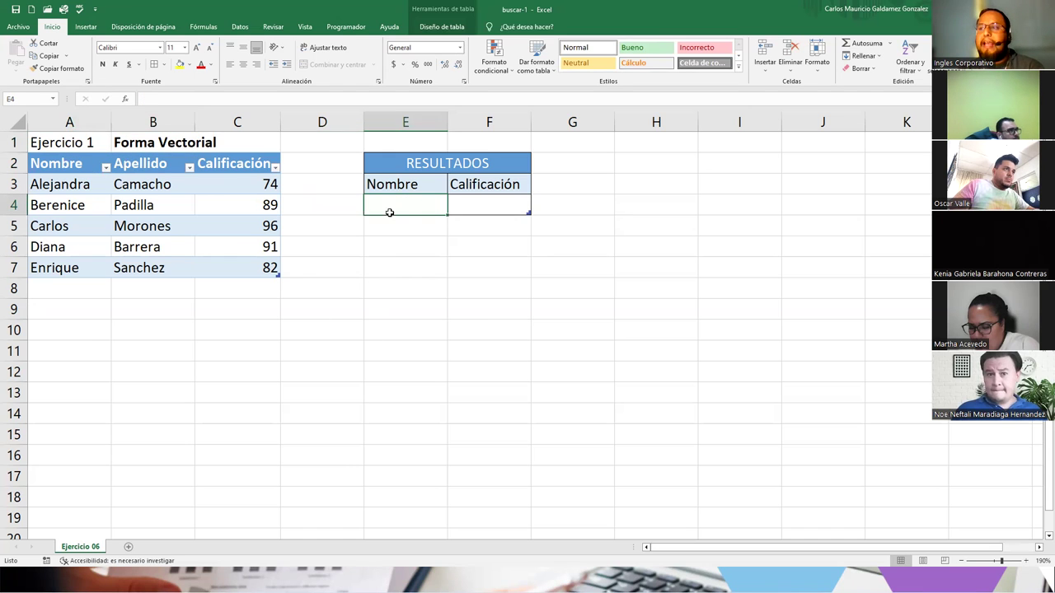
pyautogui.moveTo(68, 189); pyautogui.dragTo(65, 264)
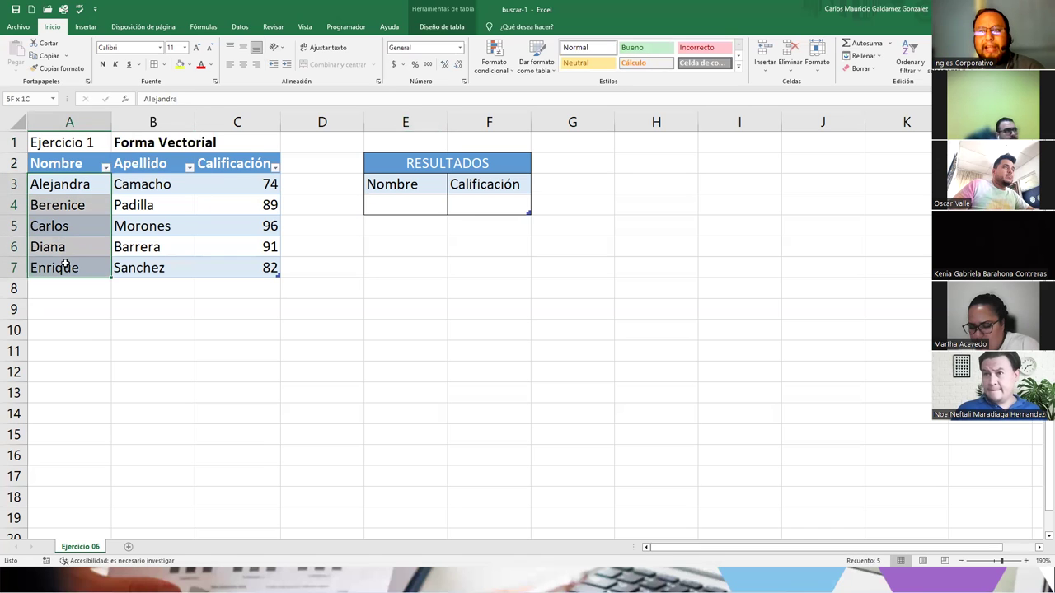
# - Select result cell F4, advance the presentation to the slide with the BUSCAR formula steps, and return to the workbook
pyautogui.click(463, 206)
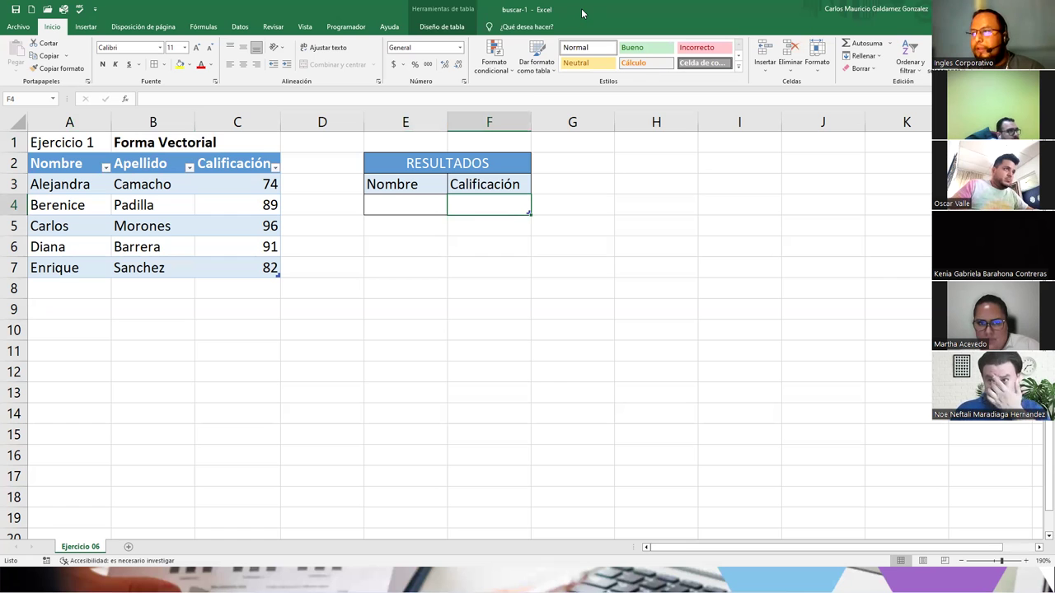
pyautogui.hotkey('alt', 'Tab')
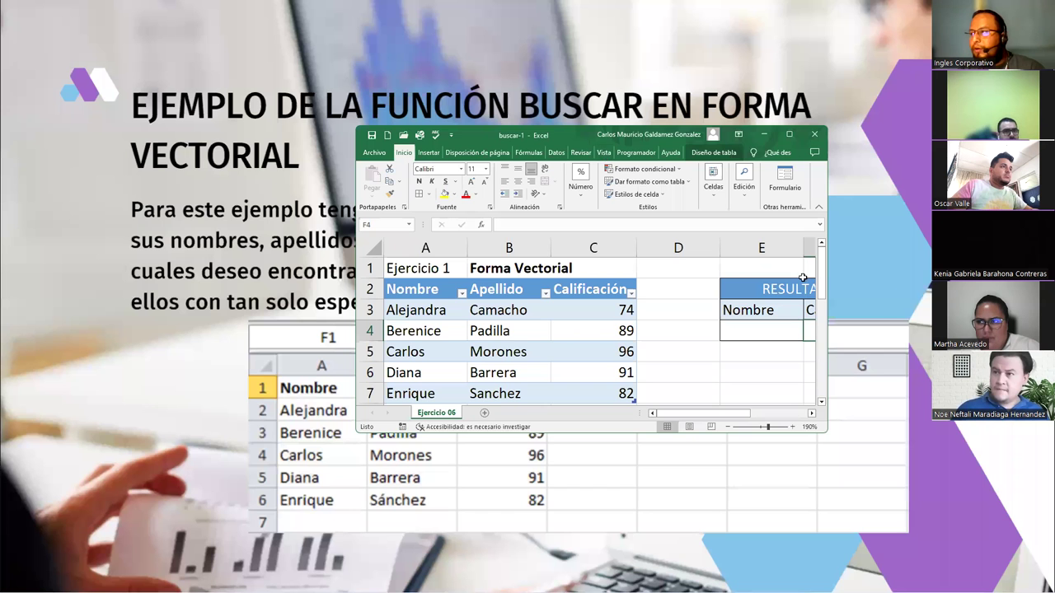
pyautogui.press('Right')
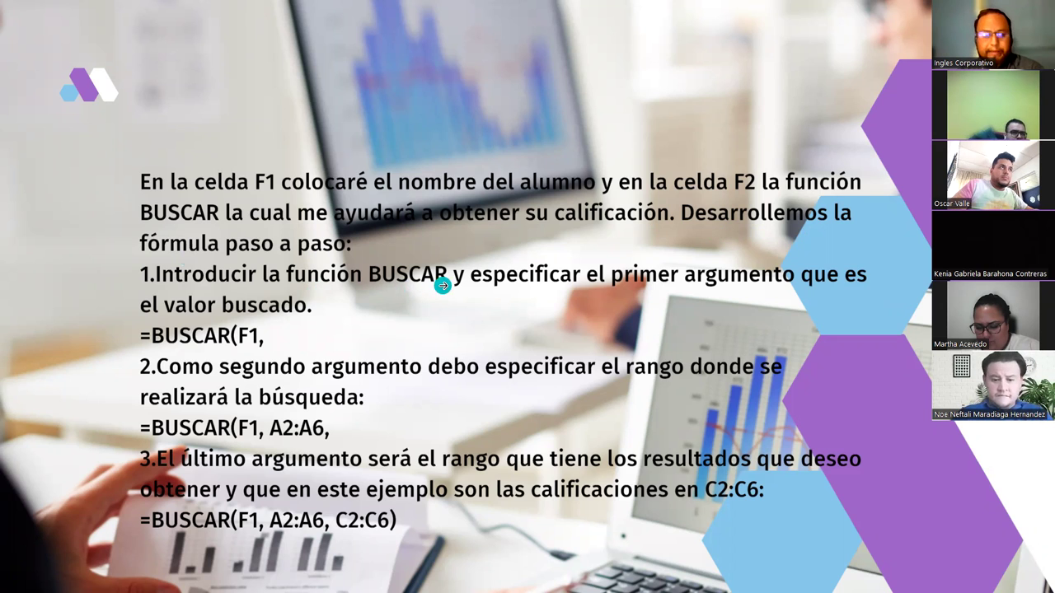
pyautogui.hotkey('alt', 'Tab')
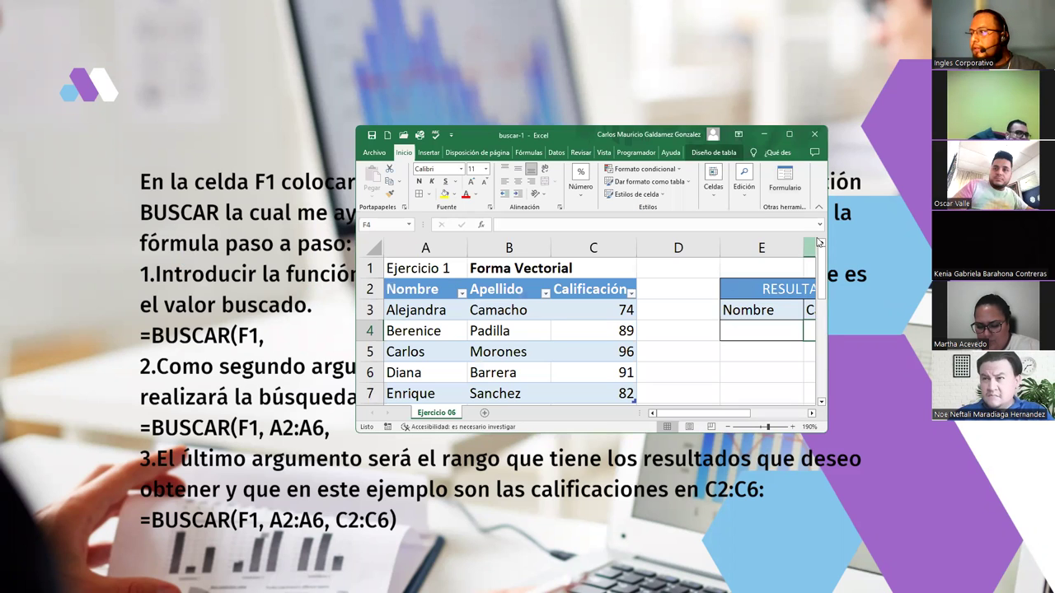
# - Move and resize the workbook window so both tables and the numbered BUSCAR formula steps on the slide are visible
pyautogui.moveTo(648, 137); pyautogui.dragTo(586, 80)
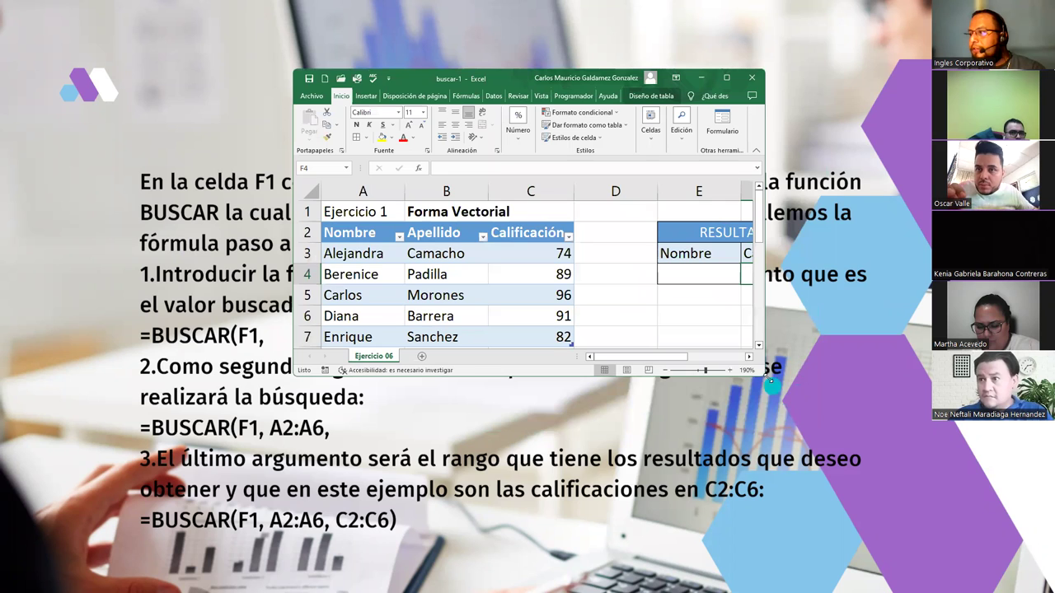
pyautogui.moveTo(765, 375); pyautogui.dragTo(955, 417)
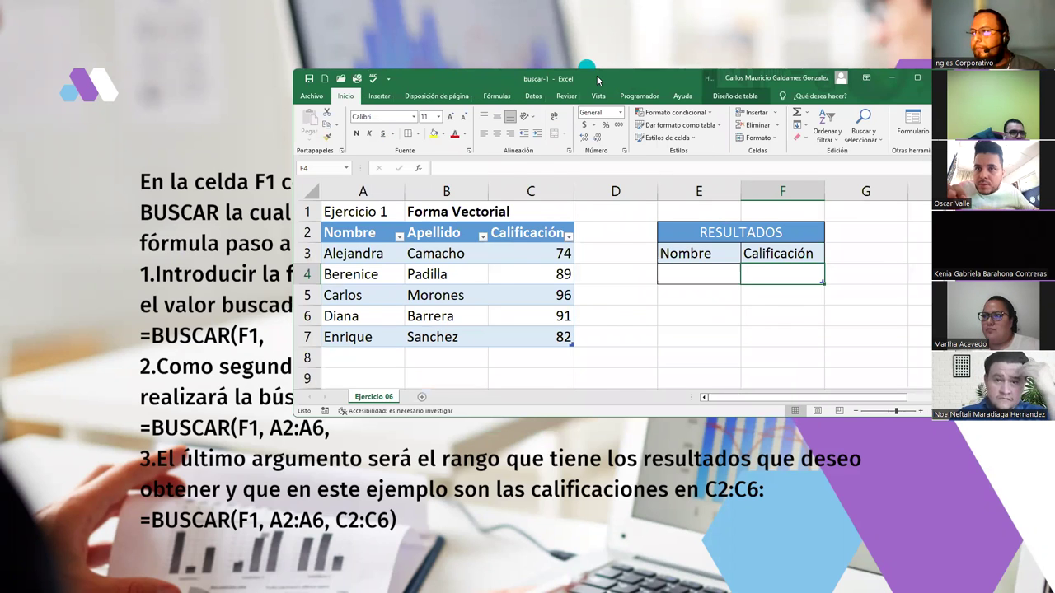
pyautogui.moveTo(597, 80); pyautogui.dragTo(655, 17)
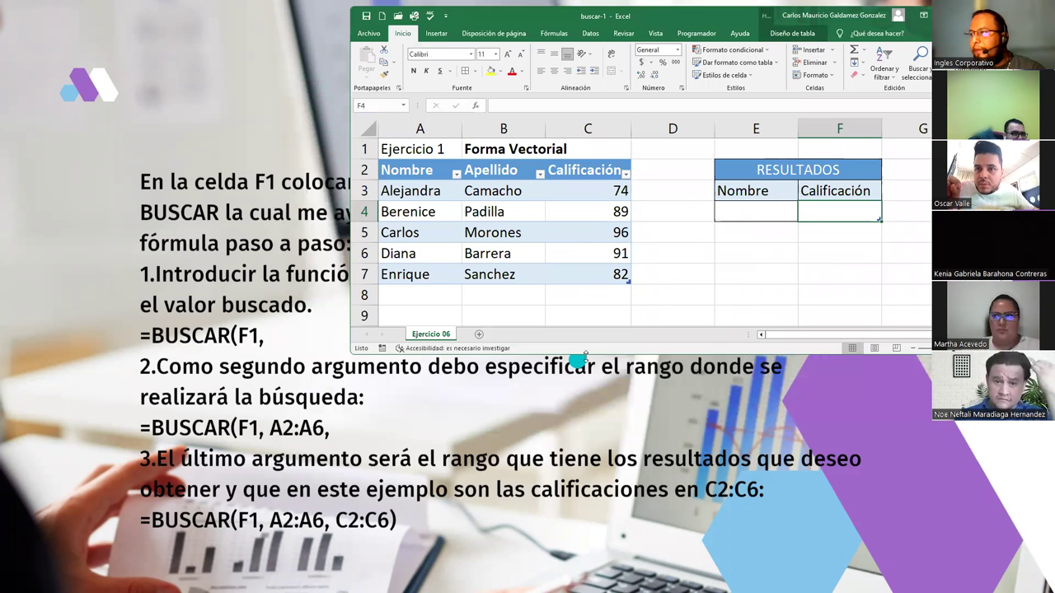
pyautogui.moveTo(586, 354); pyautogui.dragTo(593, 254)
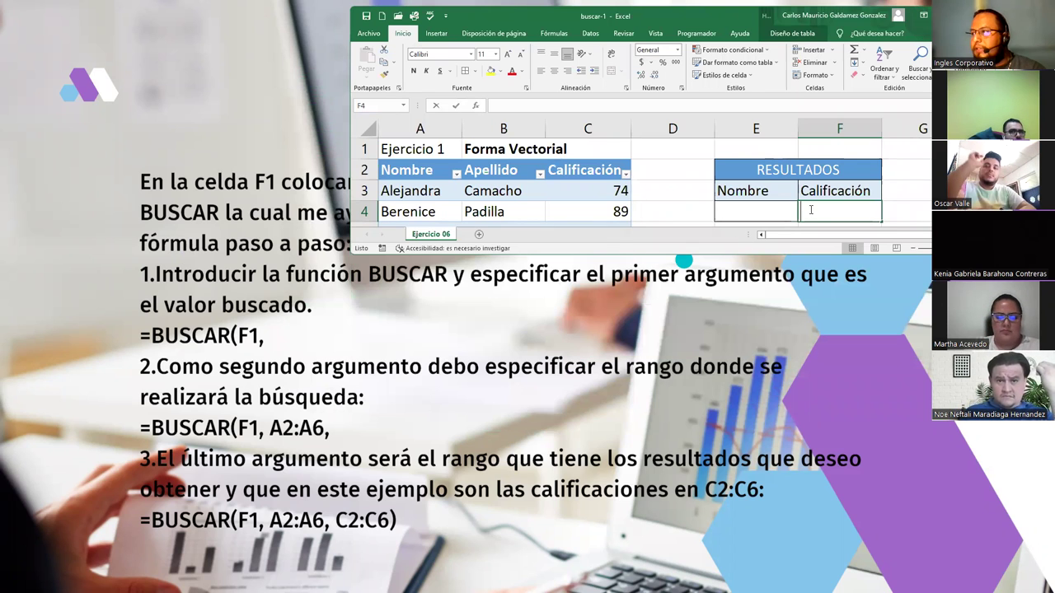
# - Start a BUSCAR formula in cell F4 with the Nombre entry in E4 as the lookup value
pyautogui.write('=')
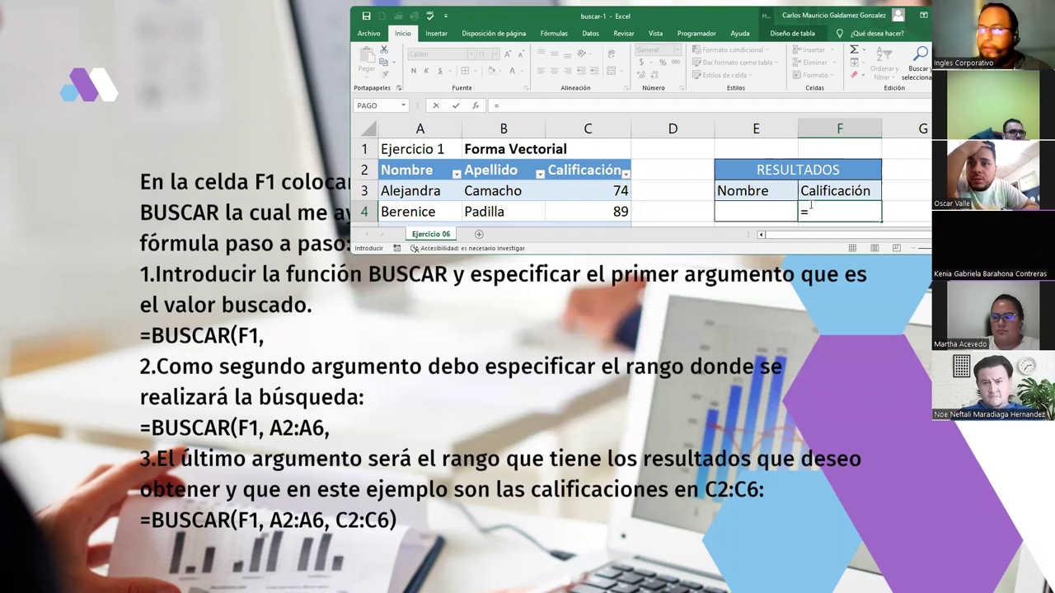
pyautogui.write('bus')
pyautogui.press('Tab')
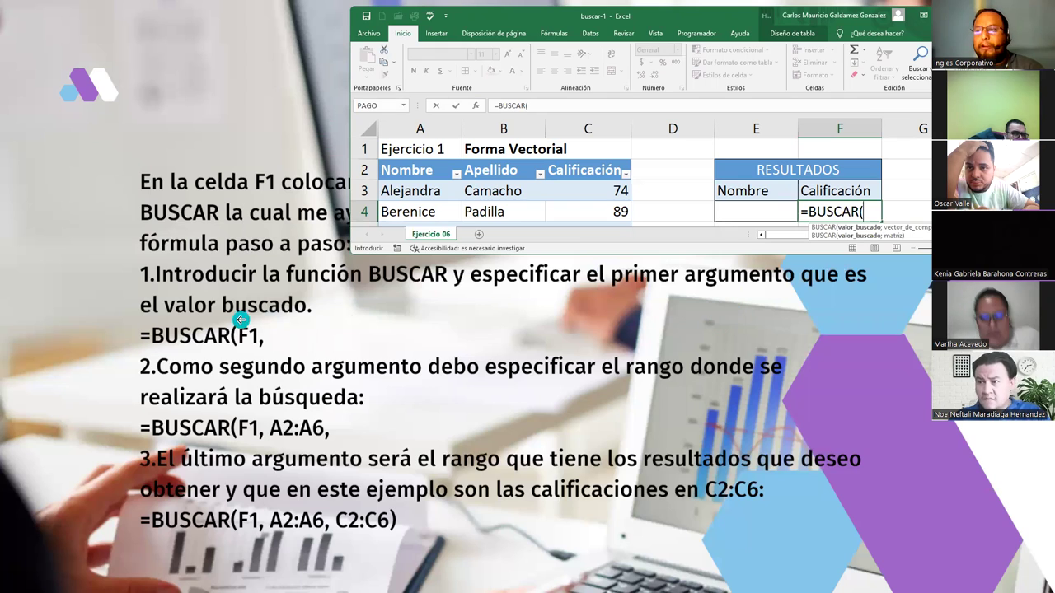
pyautogui.click(756, 208)
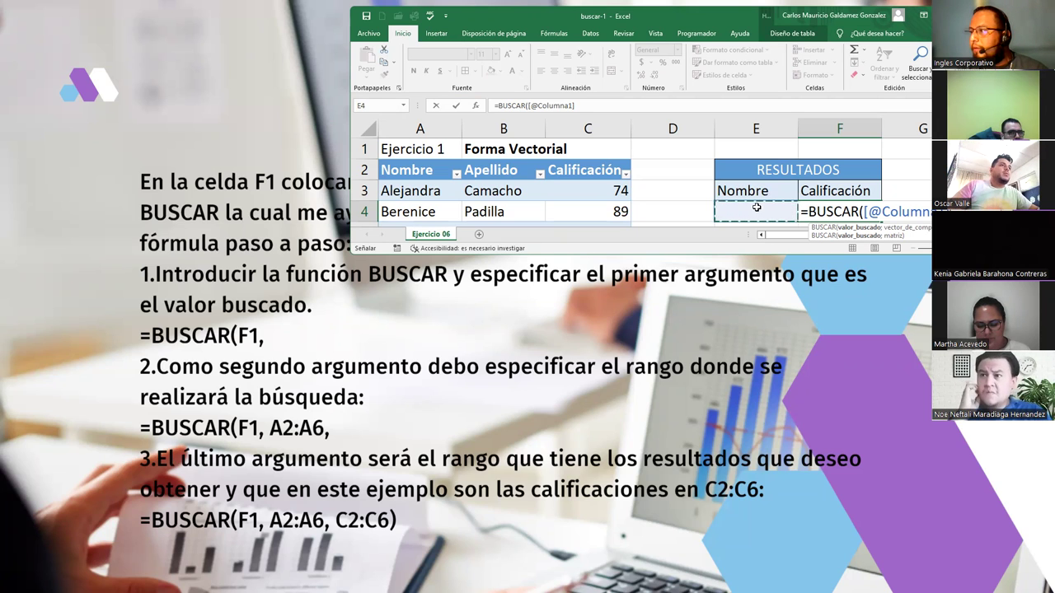
pyautogui.write(';')
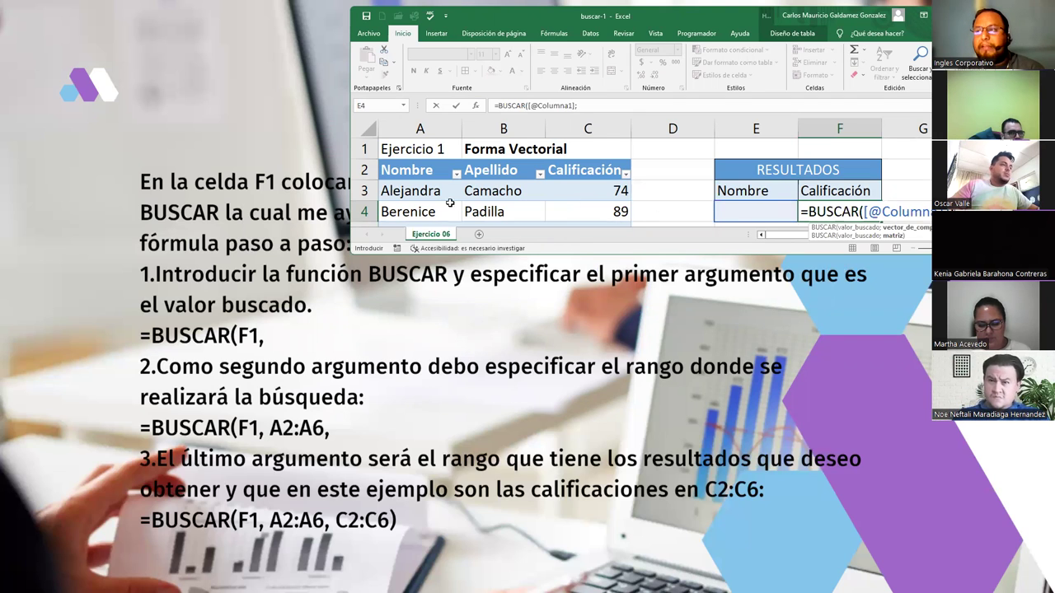
# - Add the student first names in A3:A7 as the lookup vector, enlarging the workbook window to show the whole range
pyautogui.click(412, 191)
pyautogui.moveTo(412, 192); pyautogui.dragTo(416, 204)
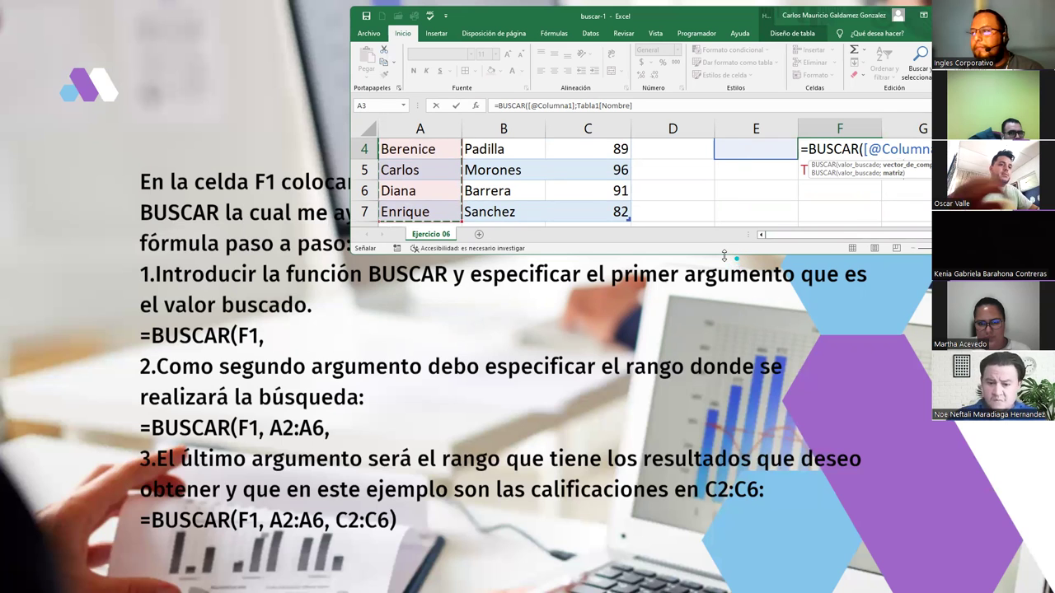
pyautogui.moveTo(723, 256); pyautogui.dragTo(724, 318)
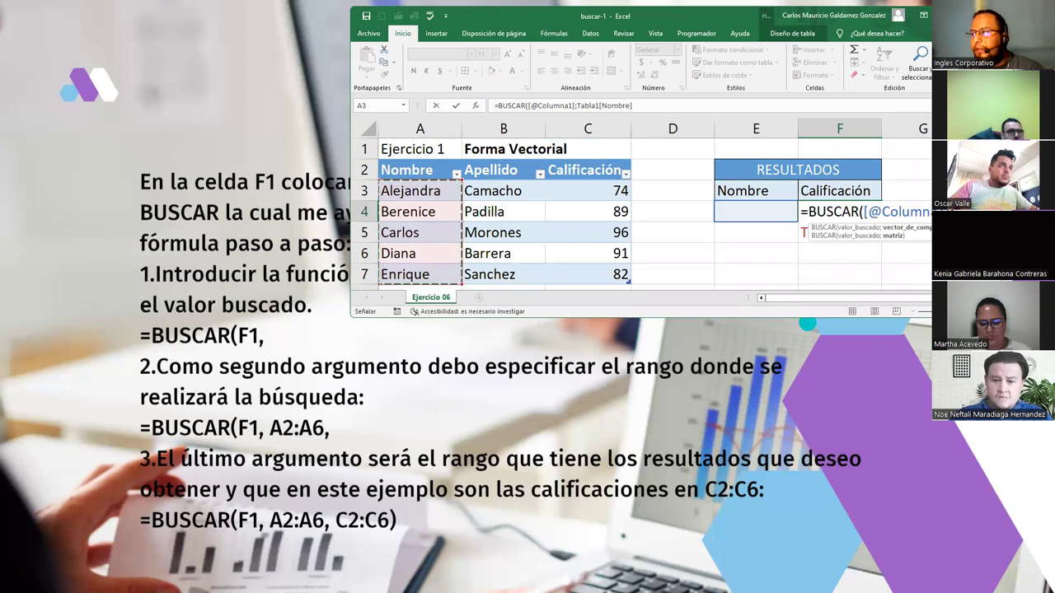
pyautogui.click(861, 234)
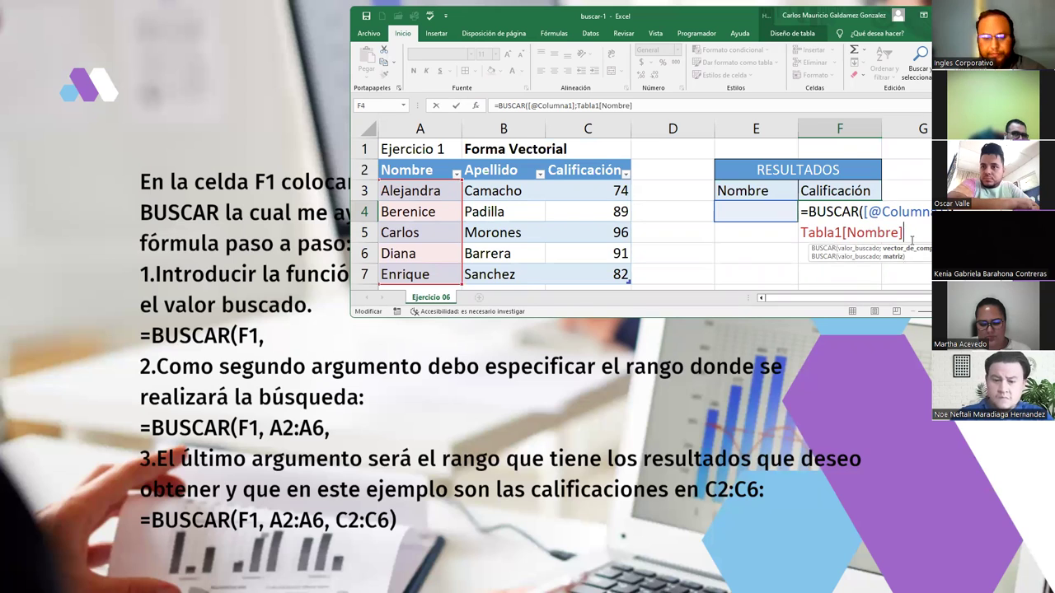
pyautogui.write(';')
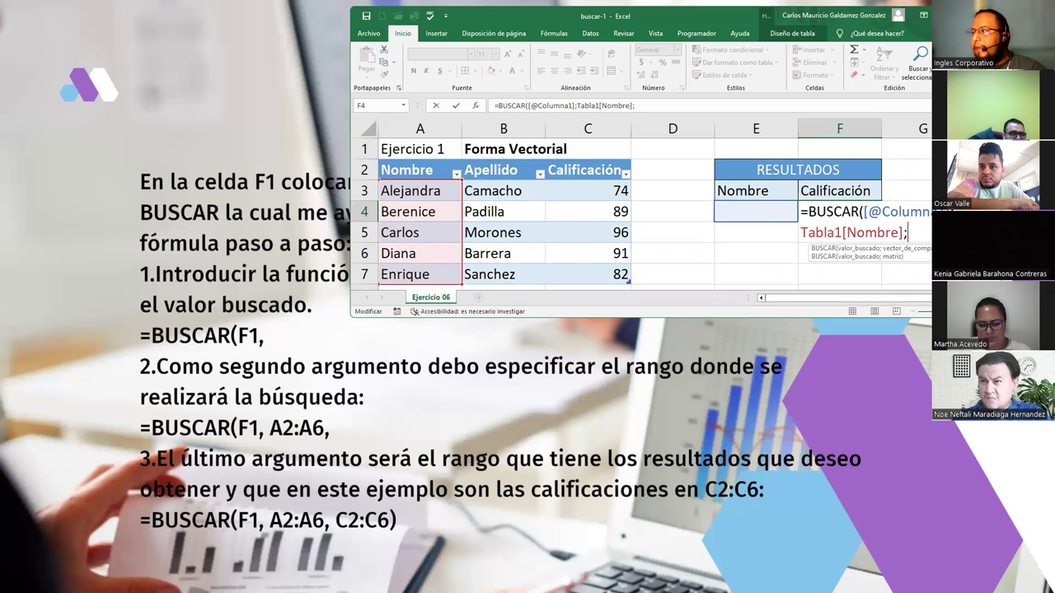
# - Add the Calificación values in C3:C7 as the result vector and enter the BUSCAR formula in F4
pyautogui.moveTo(594, 193); pyautogui.dragTo(594, 272)
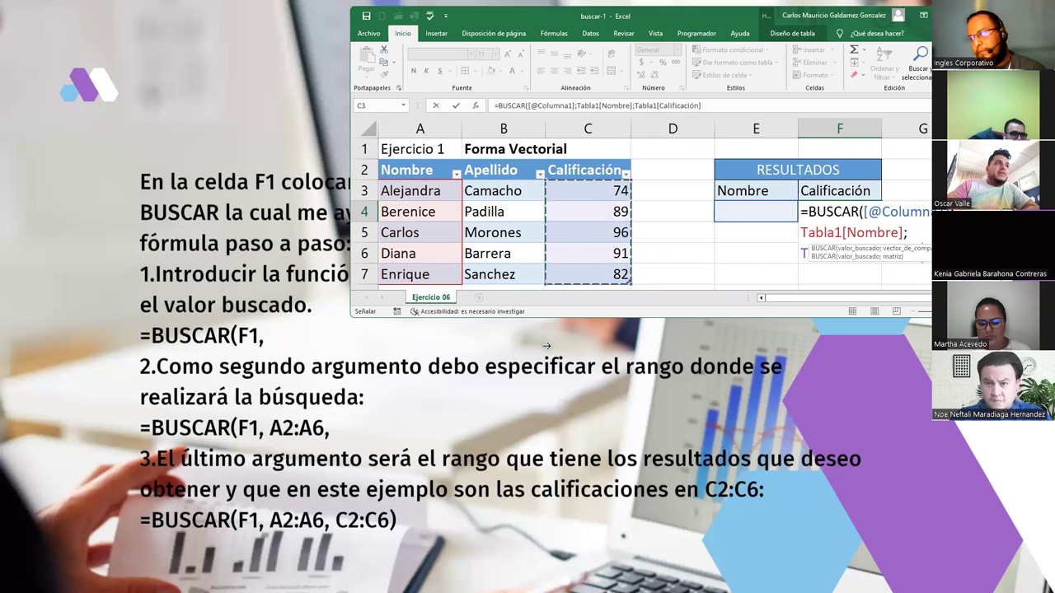
pyautogui.click(920, 254)
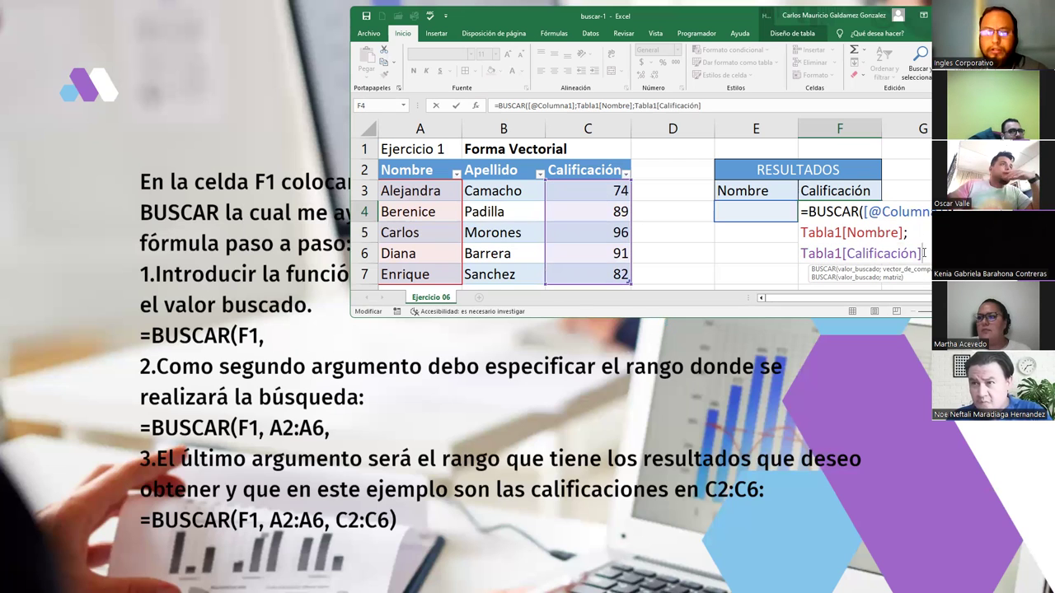
pyautogui.write(')')
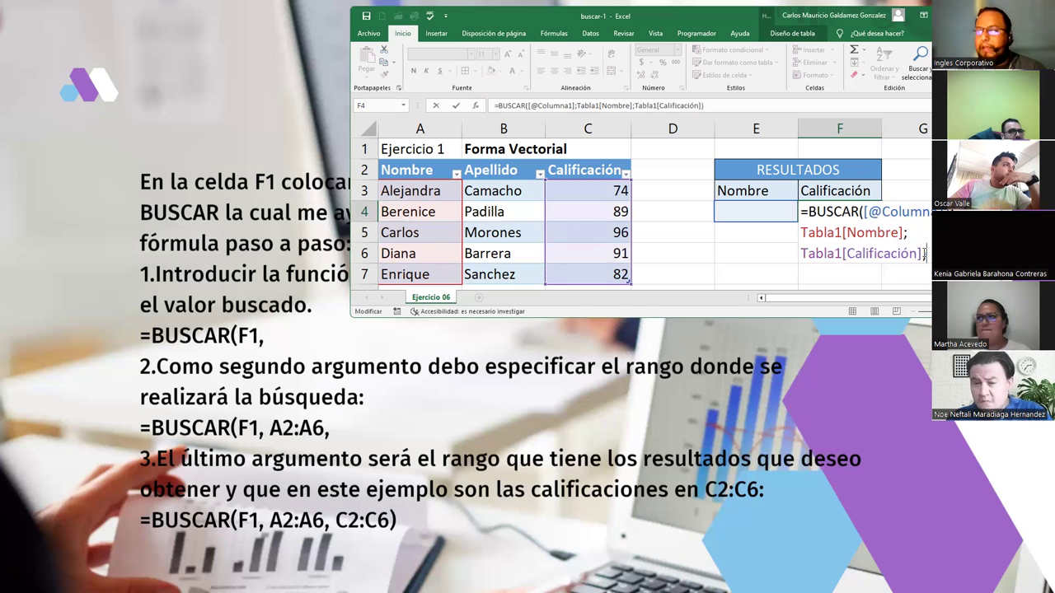
pyautogui.hotkey('ctrl', 'Return')
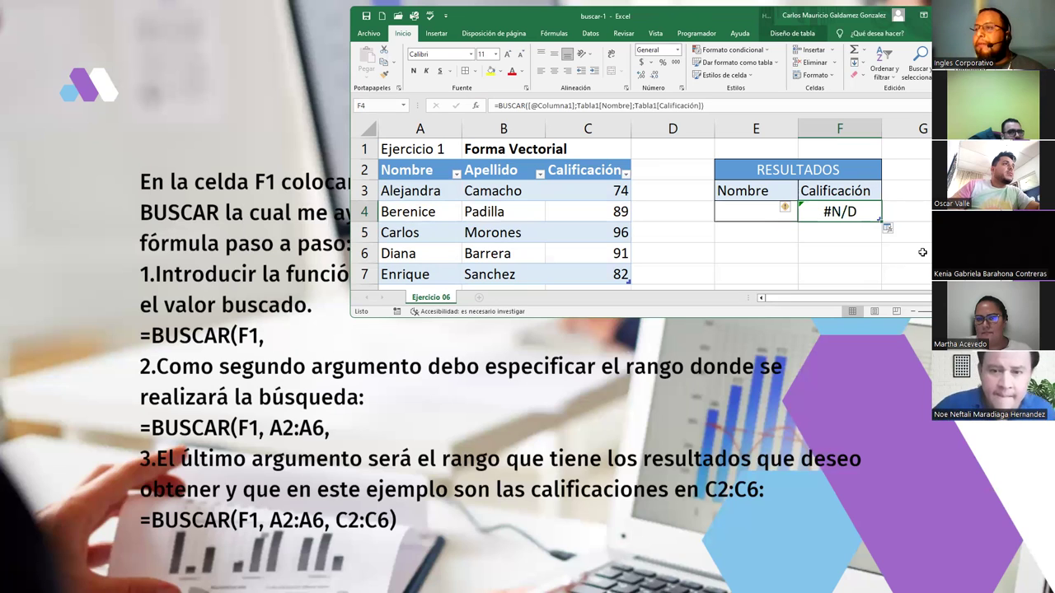
# - Test the lookup by entering the row 6 student's first name in E4 in capitals, and compare the result with C6
pyautogui.click(767, 217)
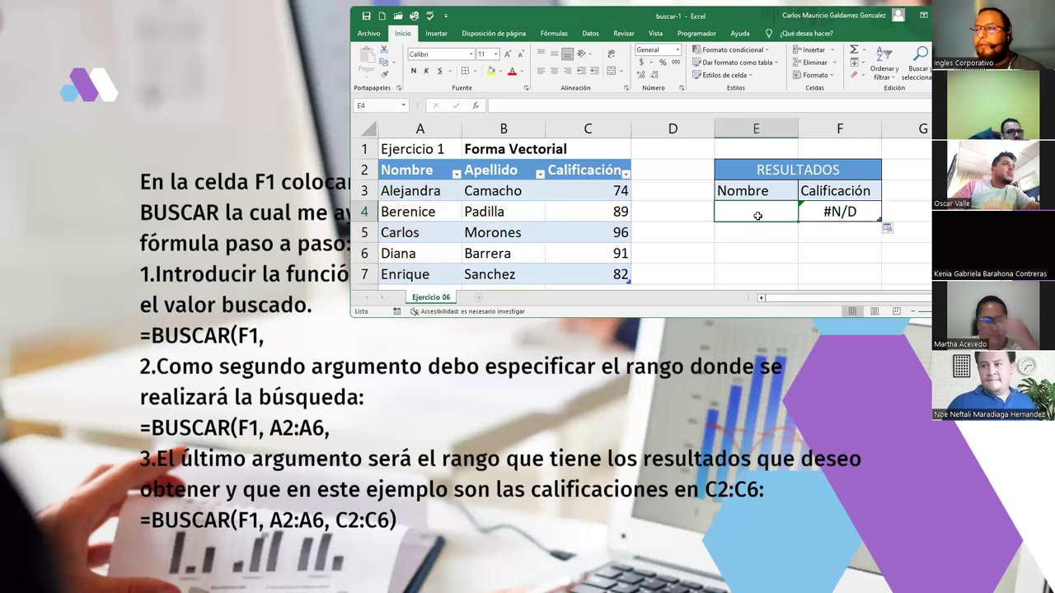
pyautogui.write('Dia')
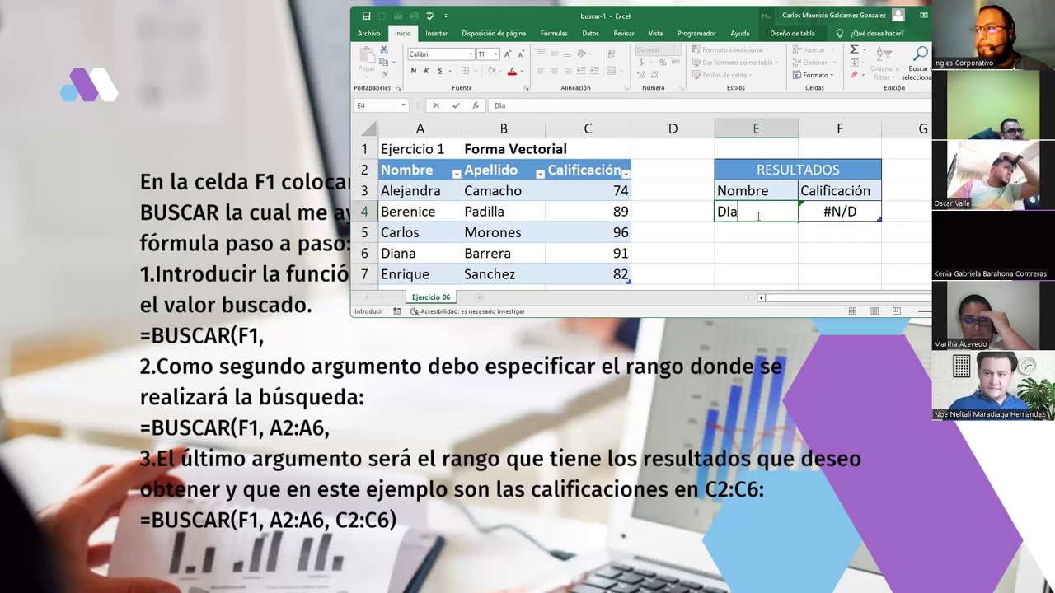
pyautogui.press('BackSpace')
pyautogui.press('BackSpace')
pyautogui.write('IANA')
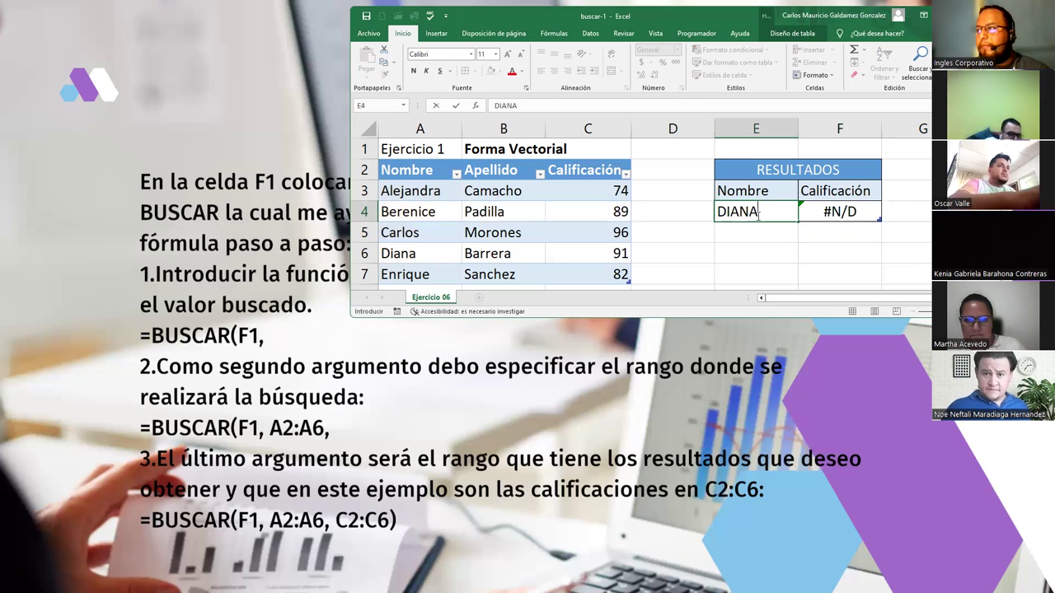
pyautogui.press('Return')
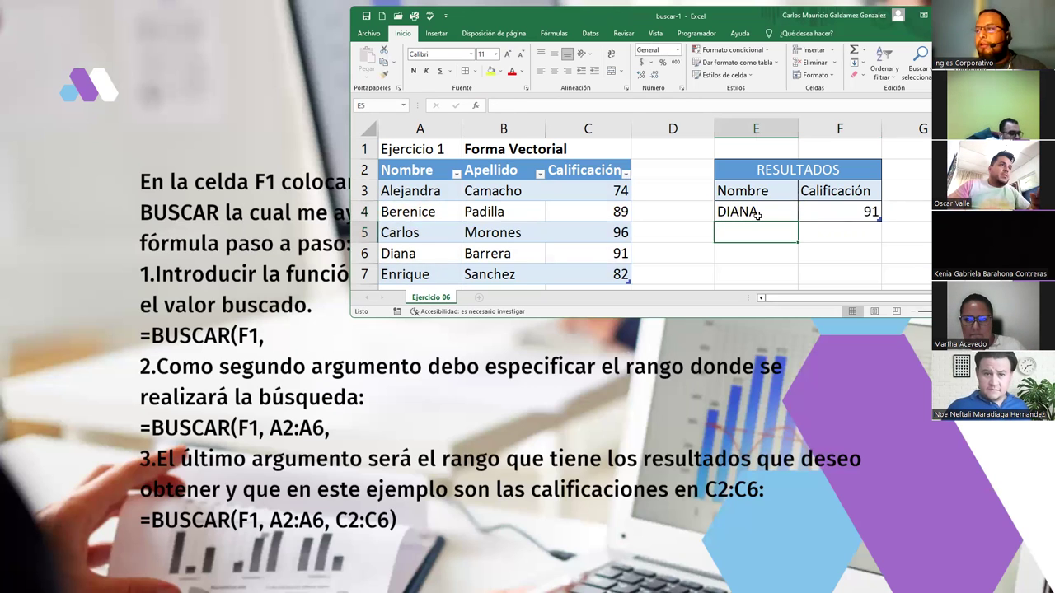
pyautogui.click(577, 258)
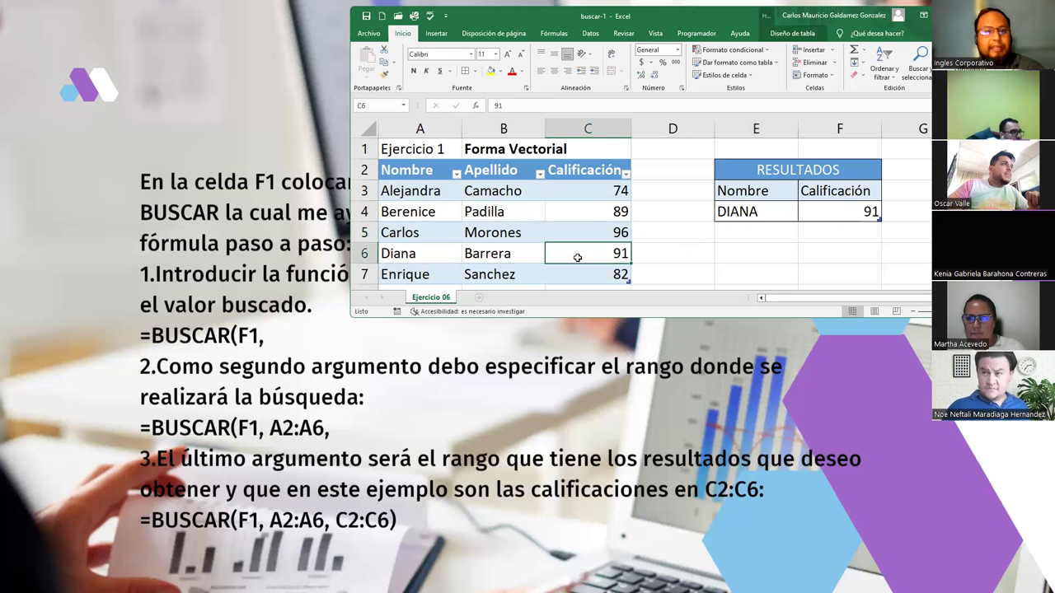
# - Enter the row 5 student's first name in E4 in capitals and check the returned grade against C5
pyautogui.click(775, 212)
pyautogui.write('CARLOS')
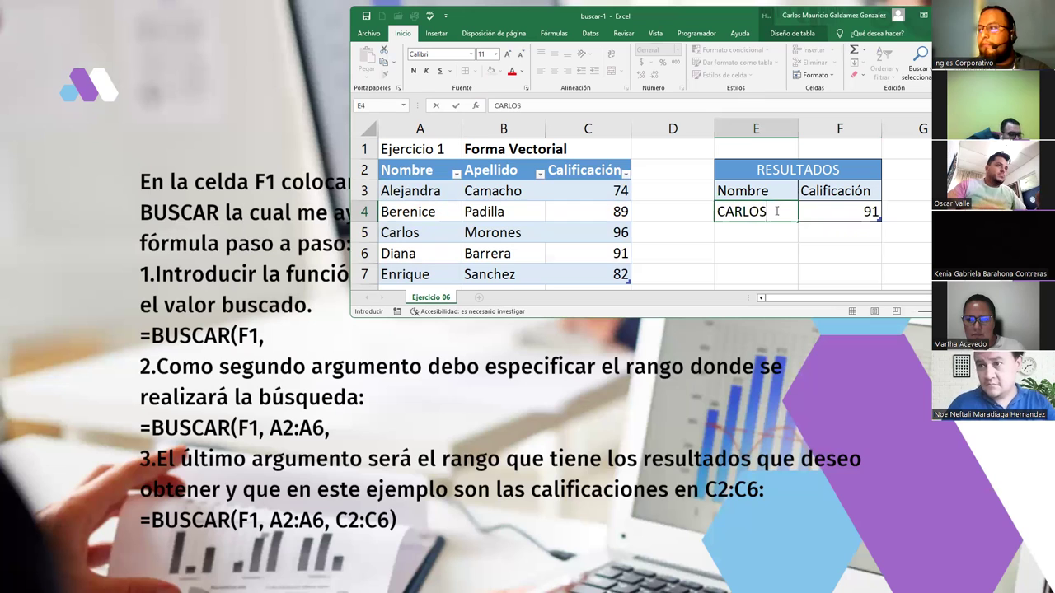
pyautogui.press('Return')
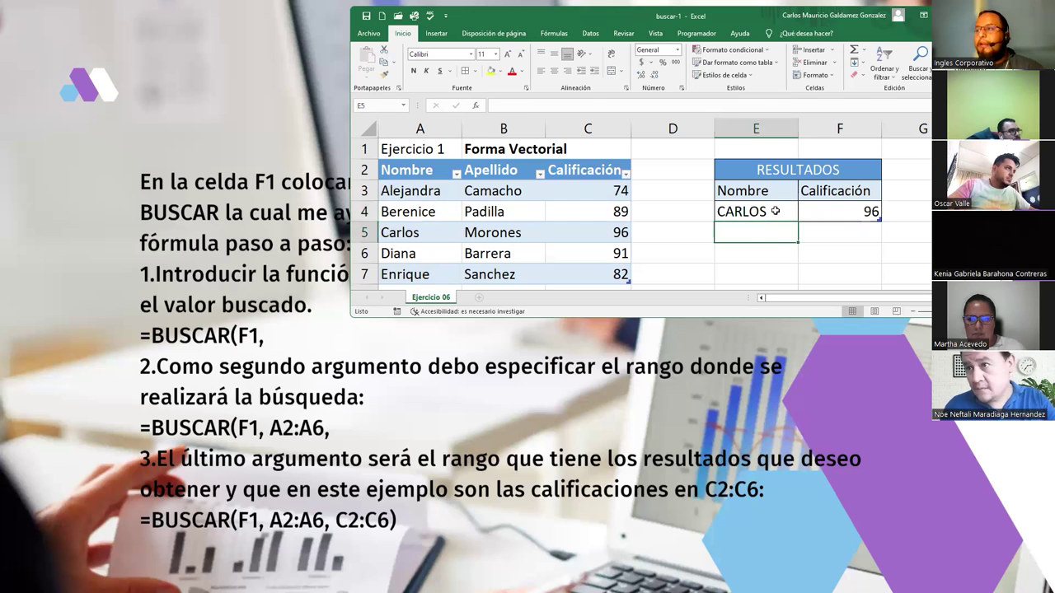
pyautogui.click(585, 236)
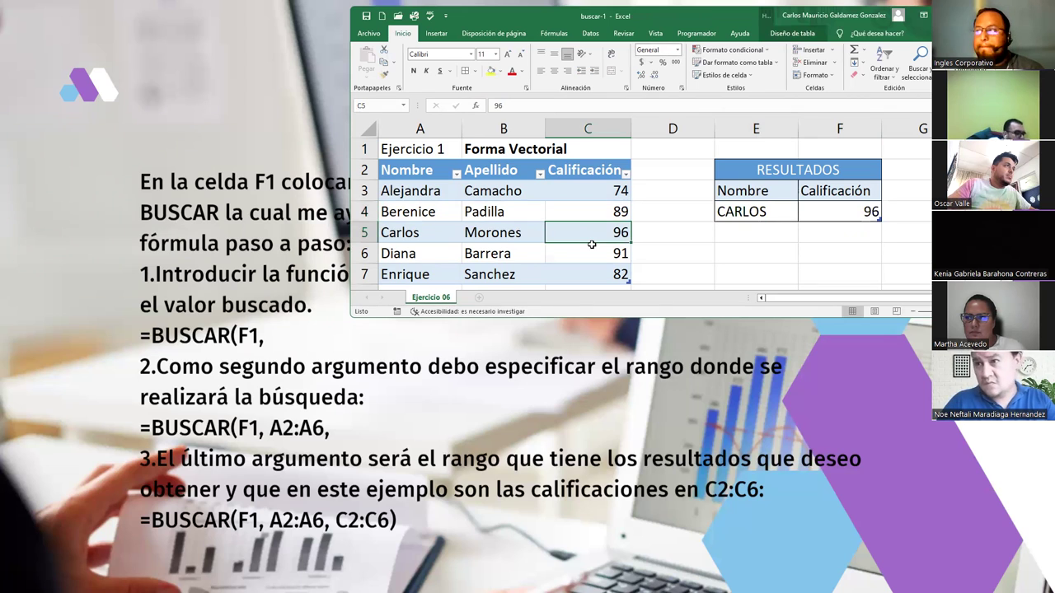
# - Review the arguments of the BUSCAR formula in F4 with the workbook window maximized
pyautogui.click(736, 212)
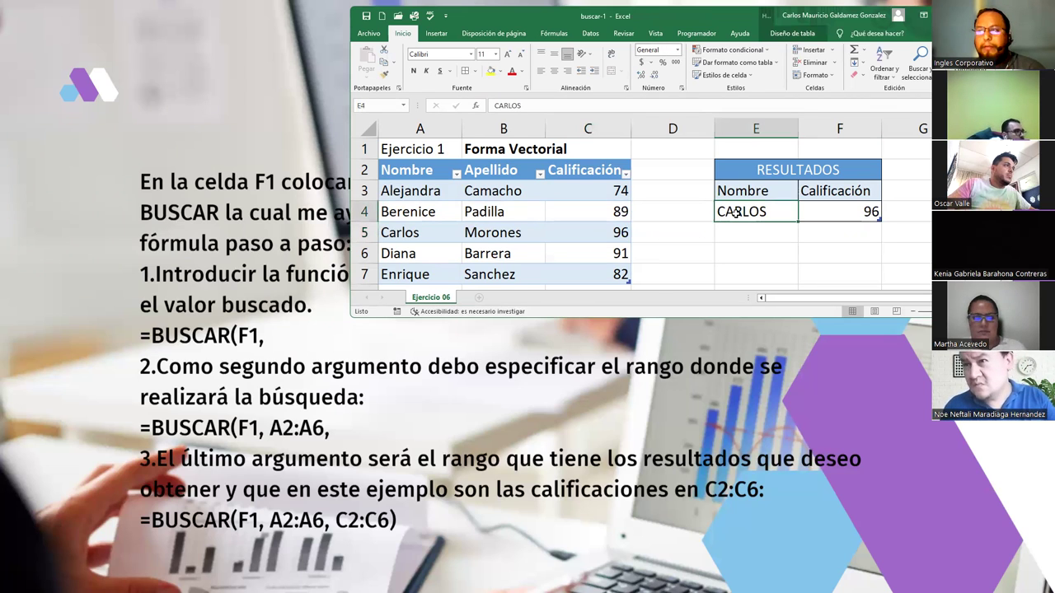
pyautogui.click(823, 217)
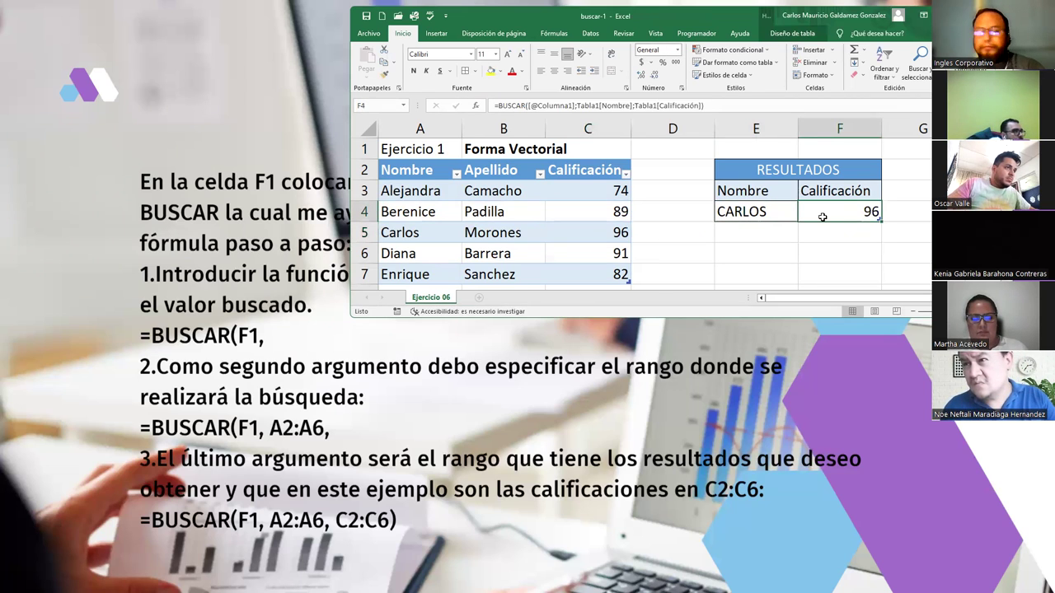
pyautogui.doubleClick(823, 217)
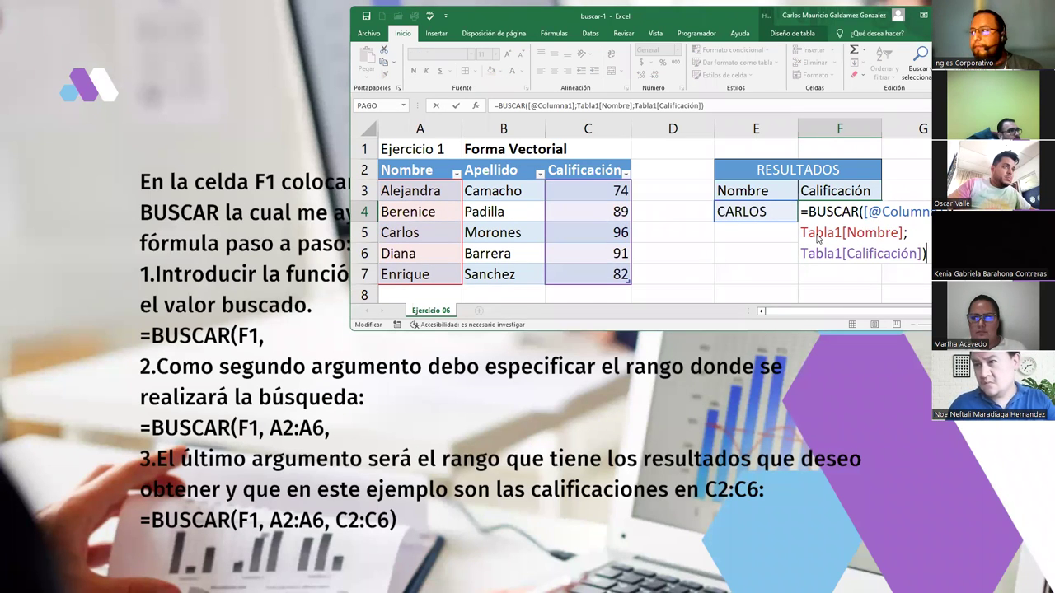
pyautogui.press('super+Up')
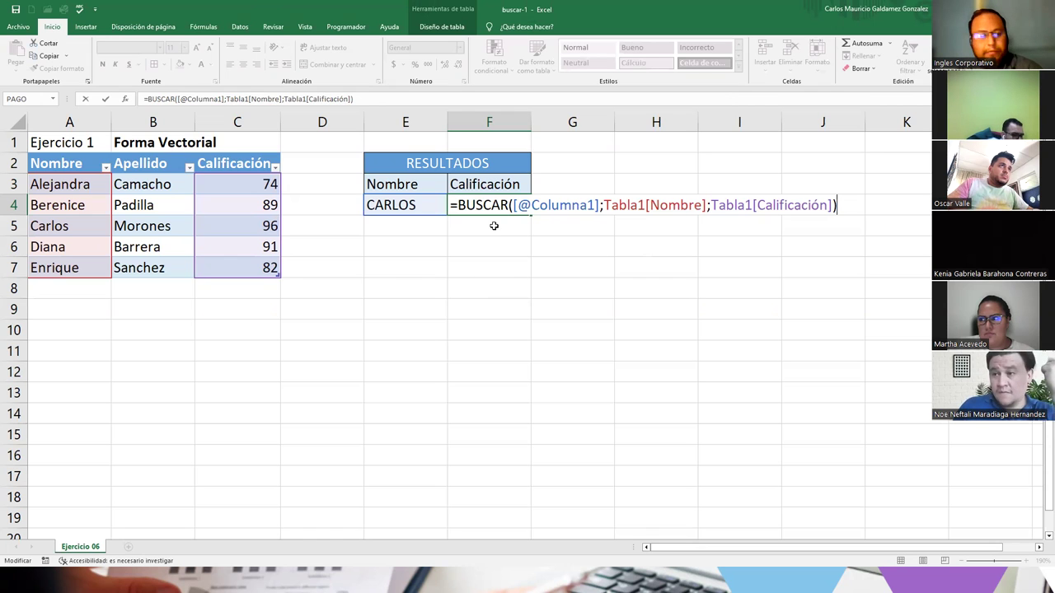
pyautogui.press('Return')
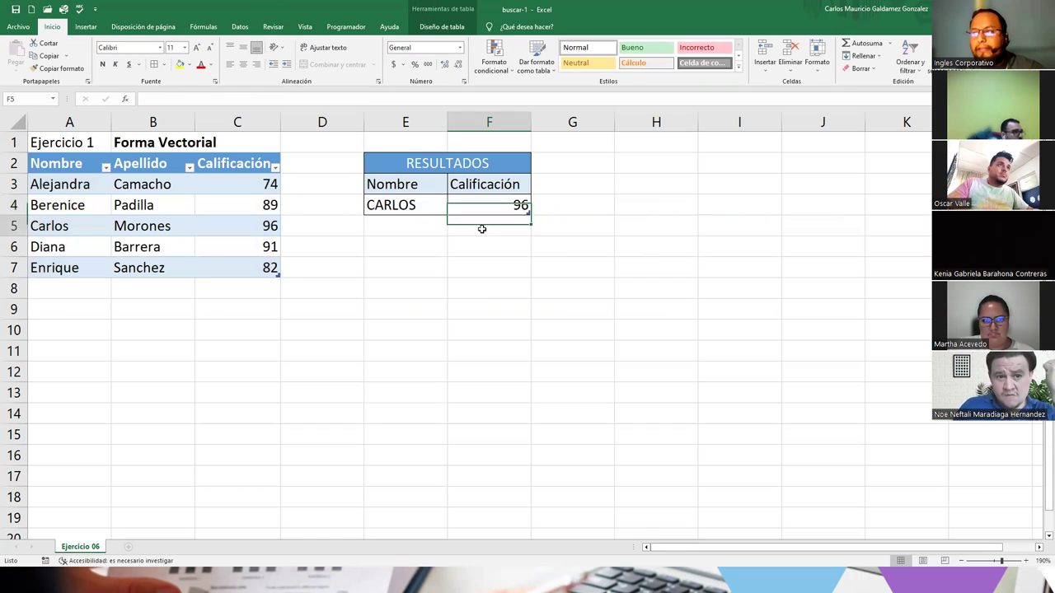
# - Write the formula as text in F5 with cell references: '=buscar(f4;A3:A7;C3:C7)
pyautogui.write("'=")
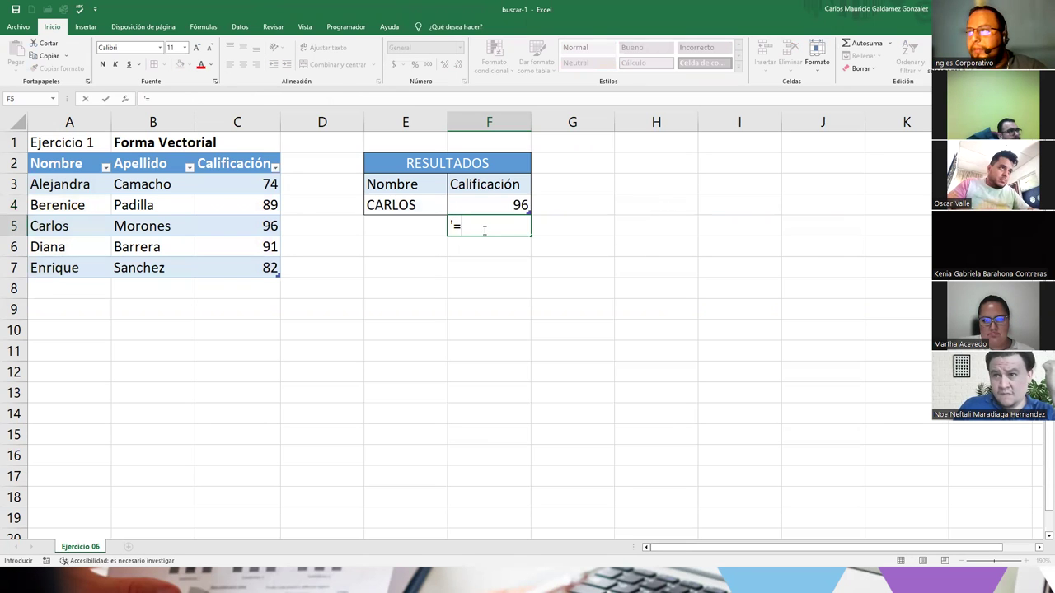
pyautogui.write('buscar(')
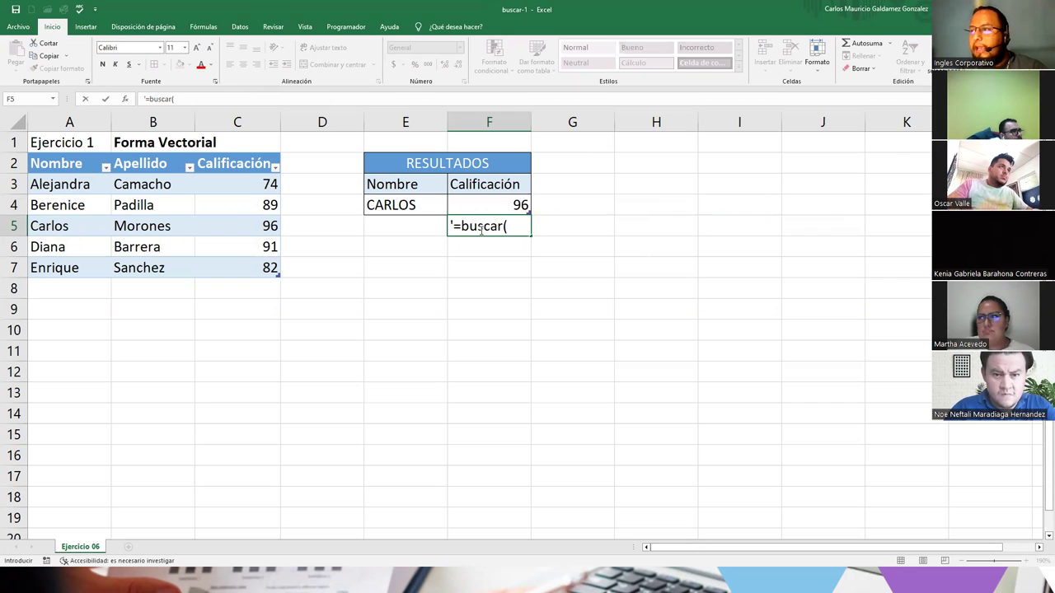
pyautogui.write('f4;')
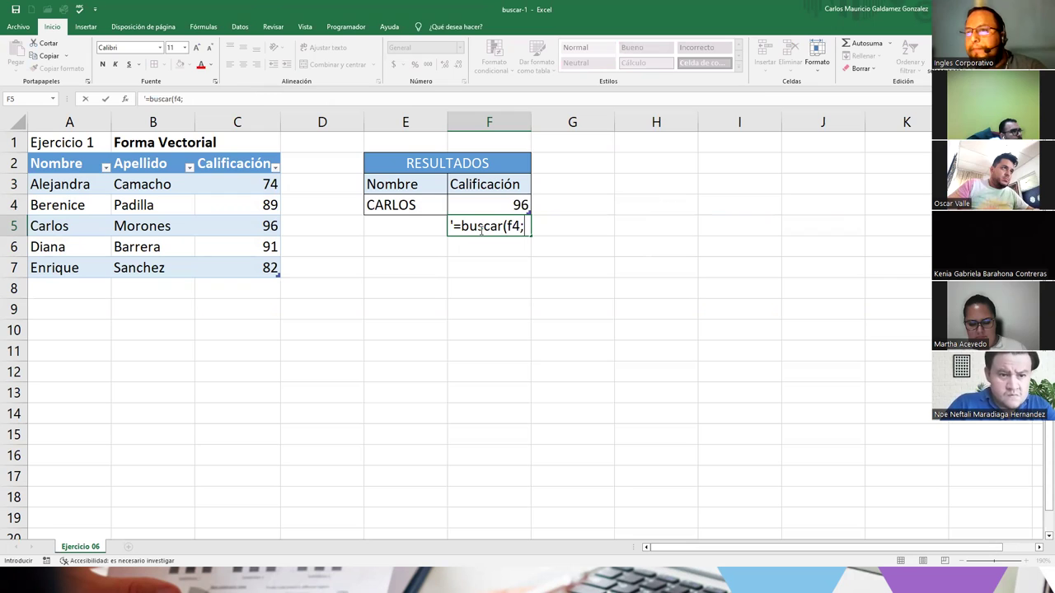
pyautogui.write('A')
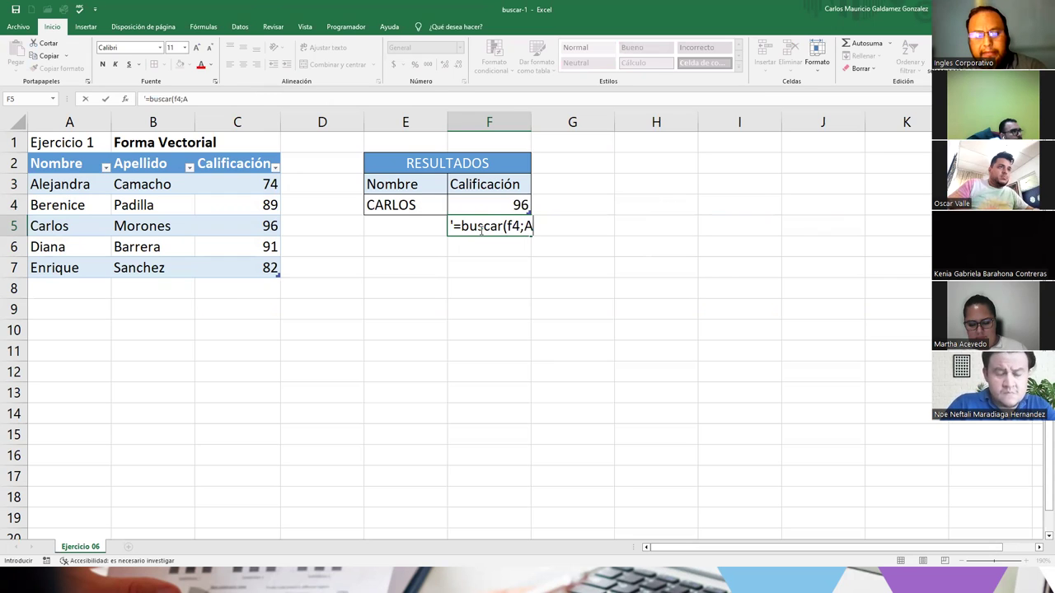
pyautogui.write('3:A7;')
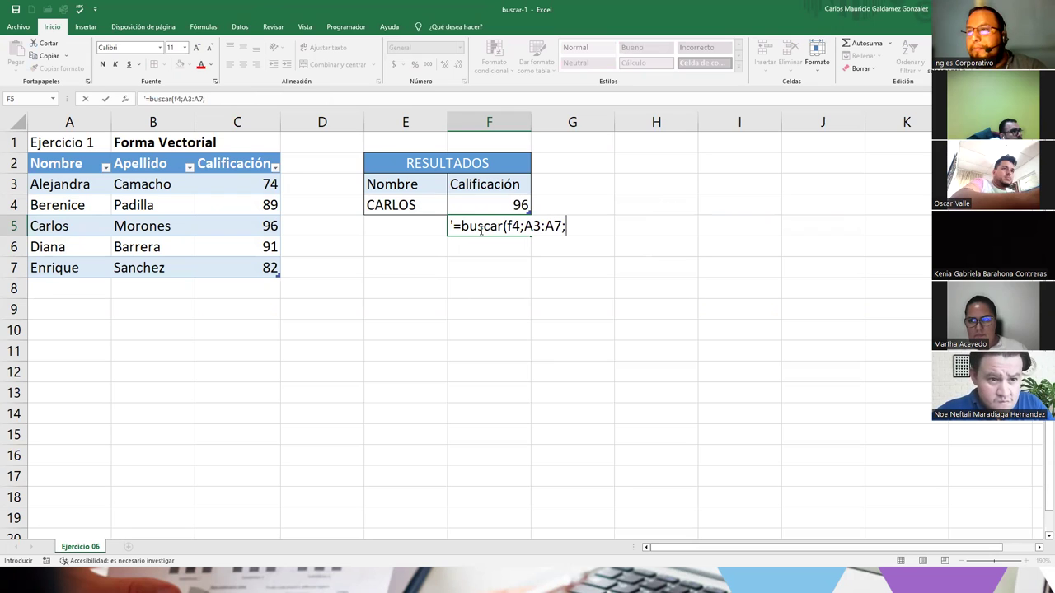
pyautogui.write('C3:C7)')
# - Capitalize the F4 reference in the F5 formula text, add a closing apostrophe, and enter it as '=buscar(F4;A3:A7;C3:C7)'
pyautogui.click(512, 226)
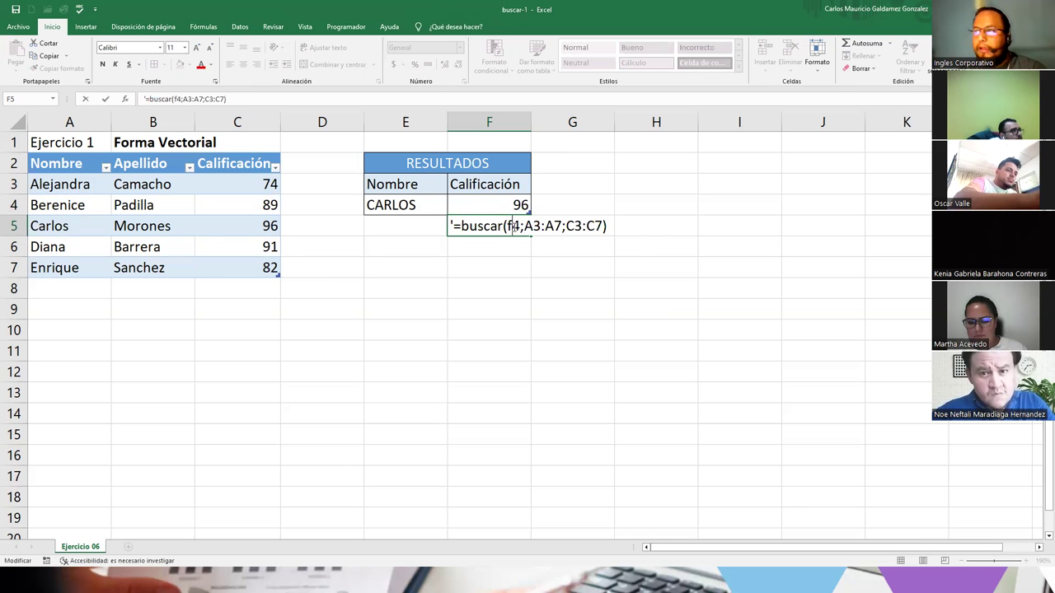
pyautogui.press('BackSpace')
pyautogui.write('F')
pyautogui.press('Right')
pyautogui.press('Right')
pyautogui.press('Right')
pyautogui.press('Right')
pyautogui.press('Right')
pyautogui.press('Right')
pyautogui.press('Right')
pyautogui.press('Right')
pyautogui.press('Right')
pyautogui.press('Right')
pyautogui.press('Right')
pyautogui.press('Right')
pyautogui.press('Right')
pyautogui.press('Right')
pyautogui.press('Return')
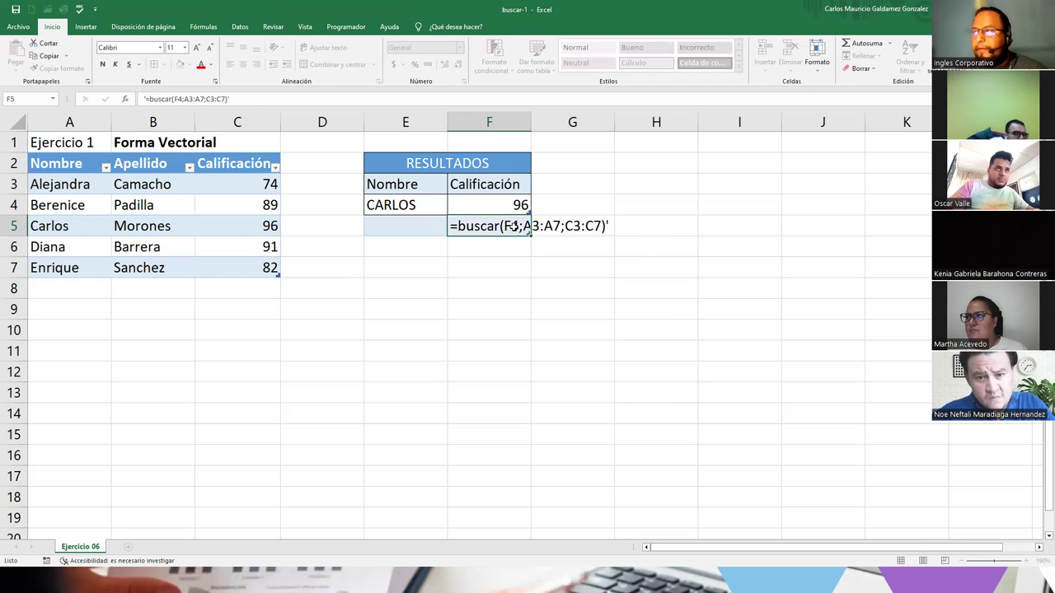
# - Compare the arguments of the table-style BUSCAR formula in F4 with the cell-reference version written in F5
pyautogui.press('Up')
pyautogui.press('Up')
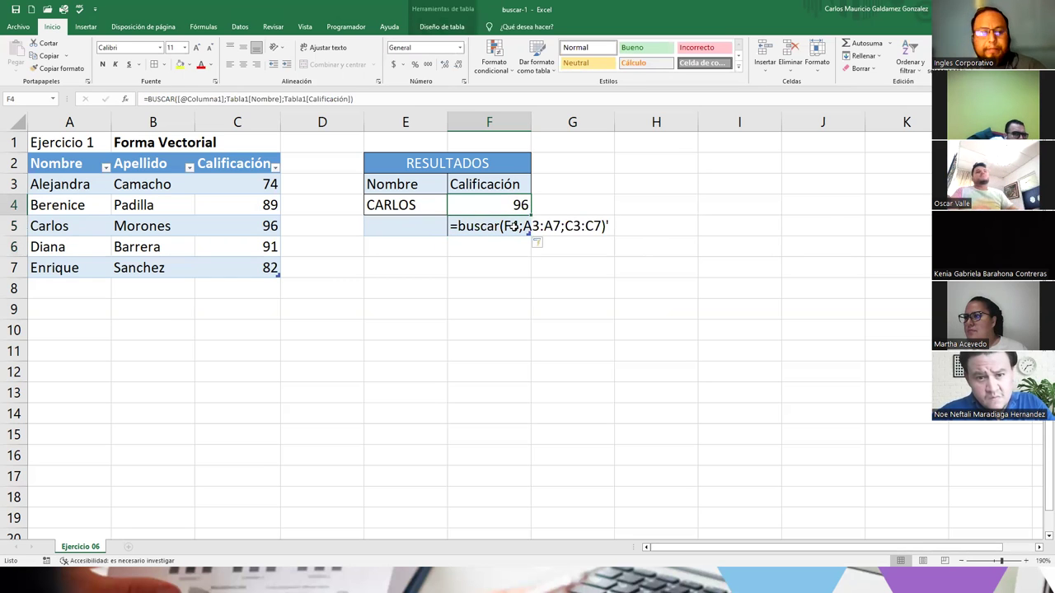
pyautogui.press('F2')
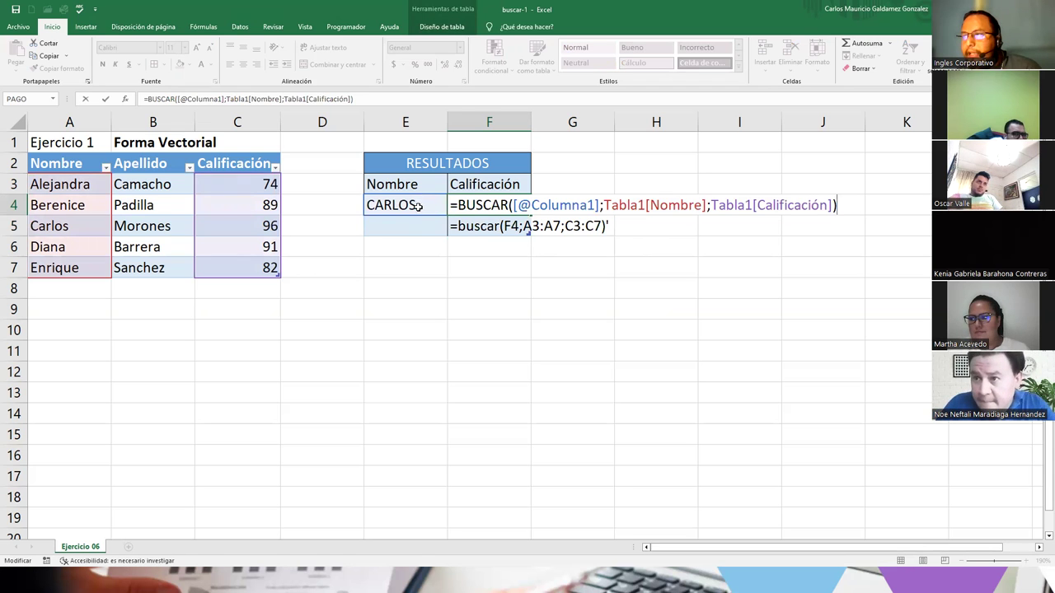
pyautogui.click(511, 227)
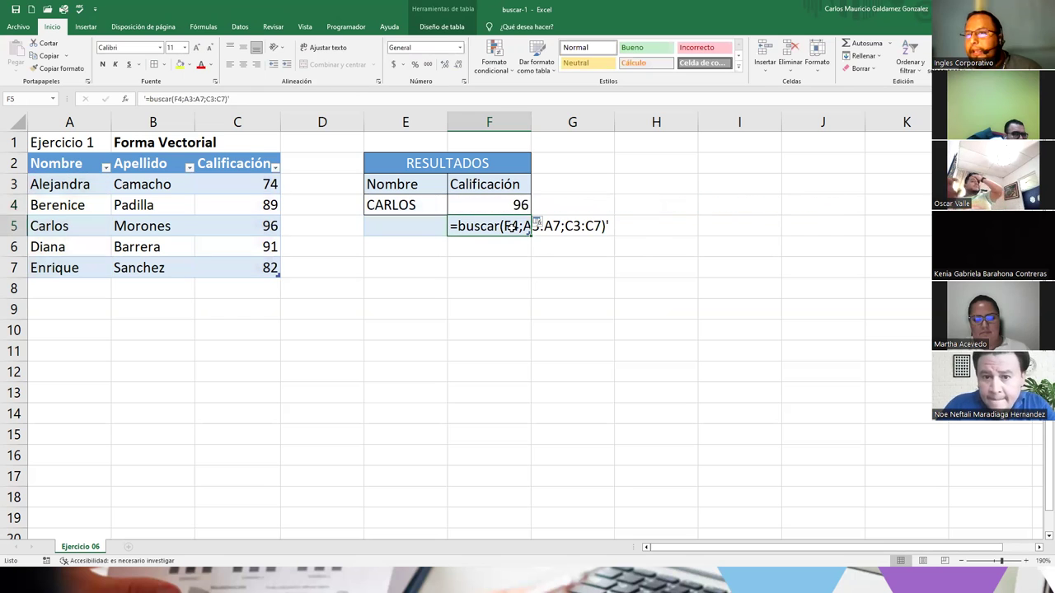
# - Correct the lookup reference in the F5 formula text to E4, giving '=buscar(E4;A3:A7;C3:C7)'
pyautogui.click(435, 207)
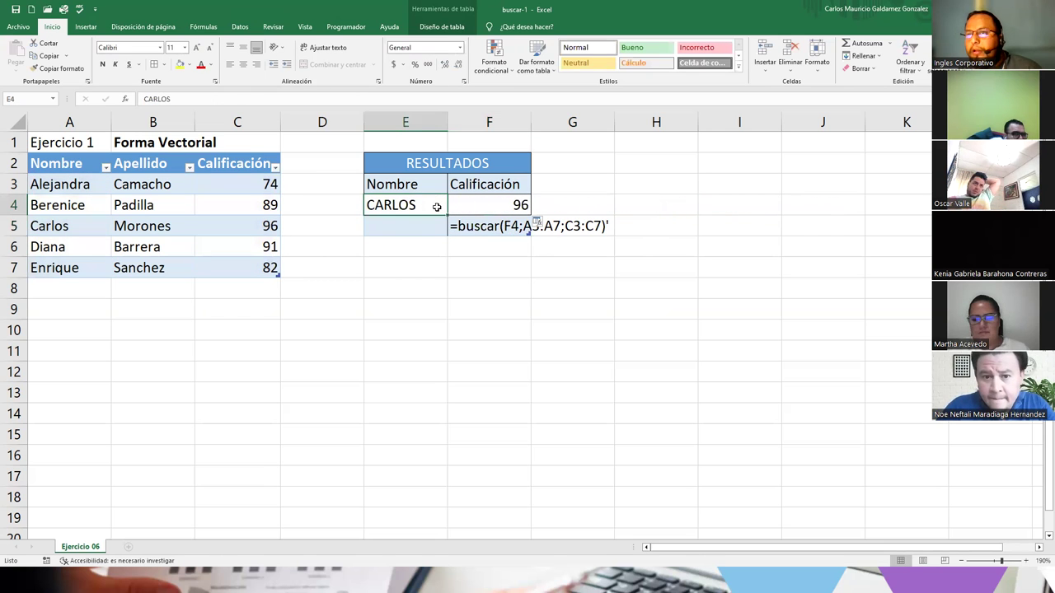
pyautogui.doubleClick(514, 226)
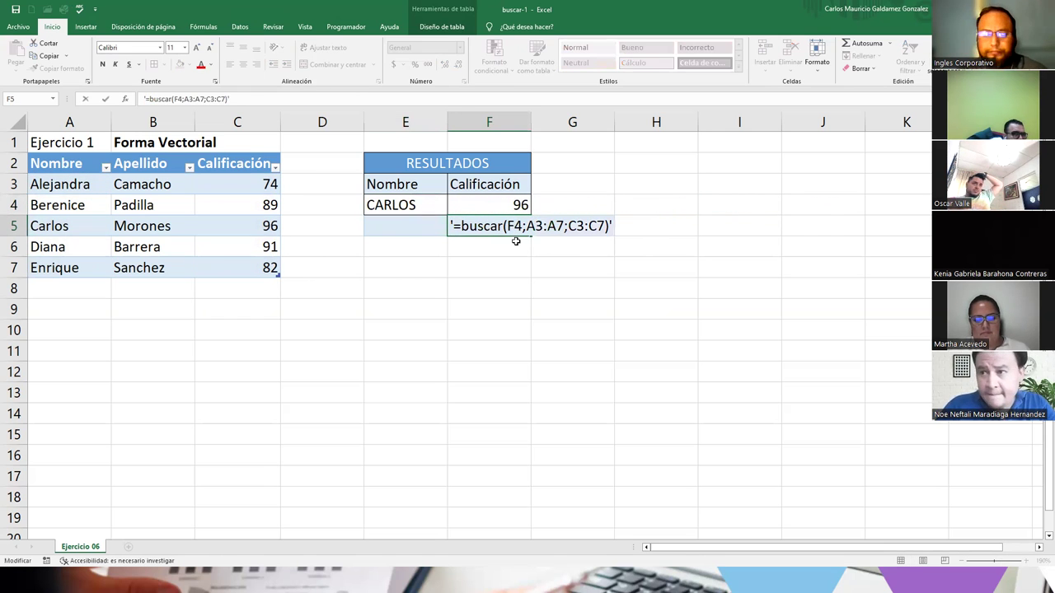
pyautogui.press('BackSpace')
pyautogui.write('E')
pyautogui.press('Return')
pyautogui.click(515, 236)
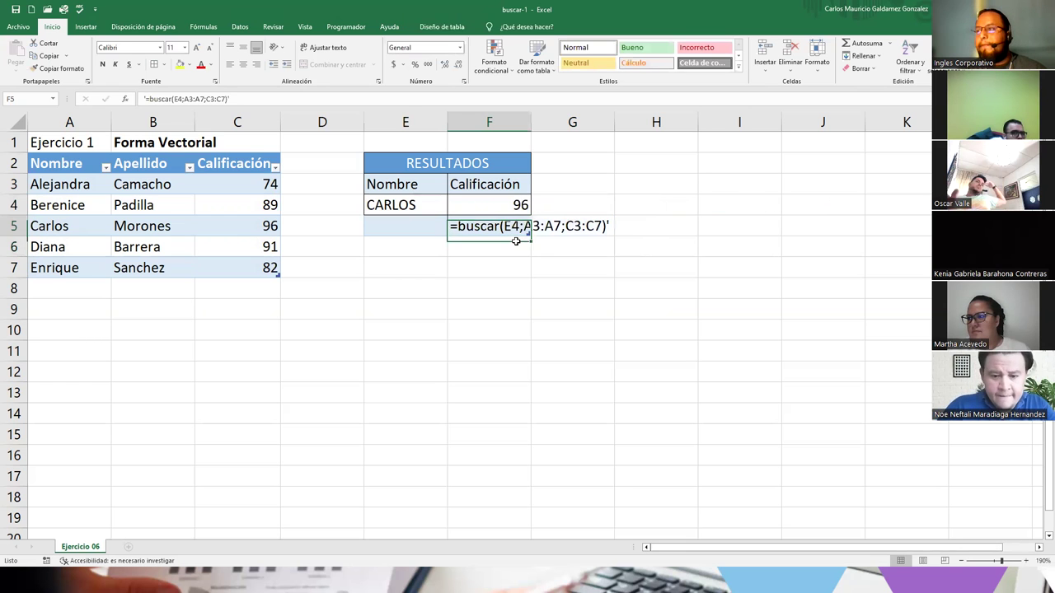
# - Review the ranges that the BUSCAR formula in F4 uses for its comparison and result vectors
pyautogui.click(505, 207)
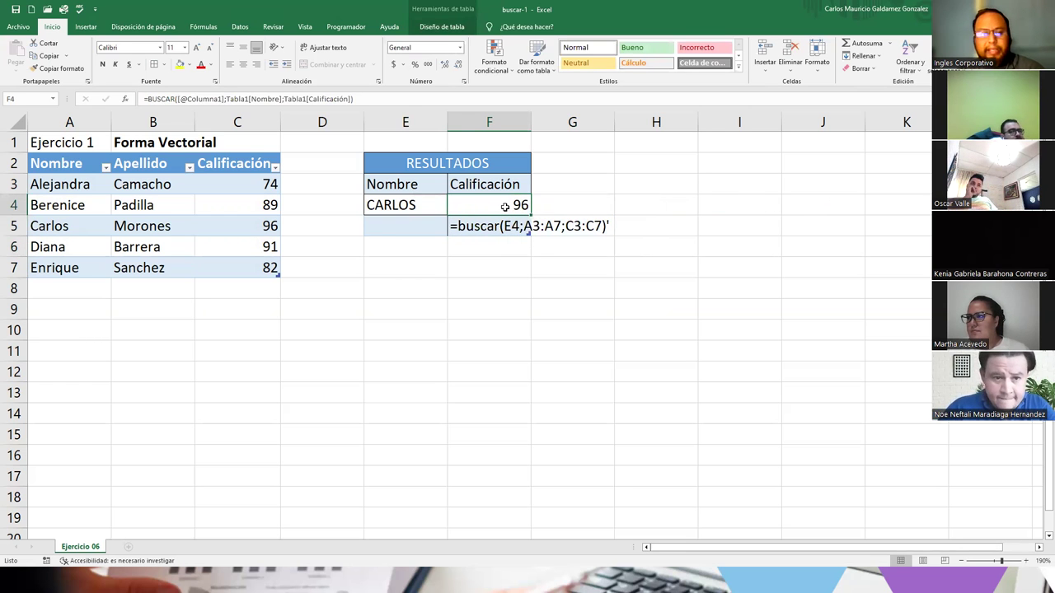
pyautogui.doubleClick(506, 207)
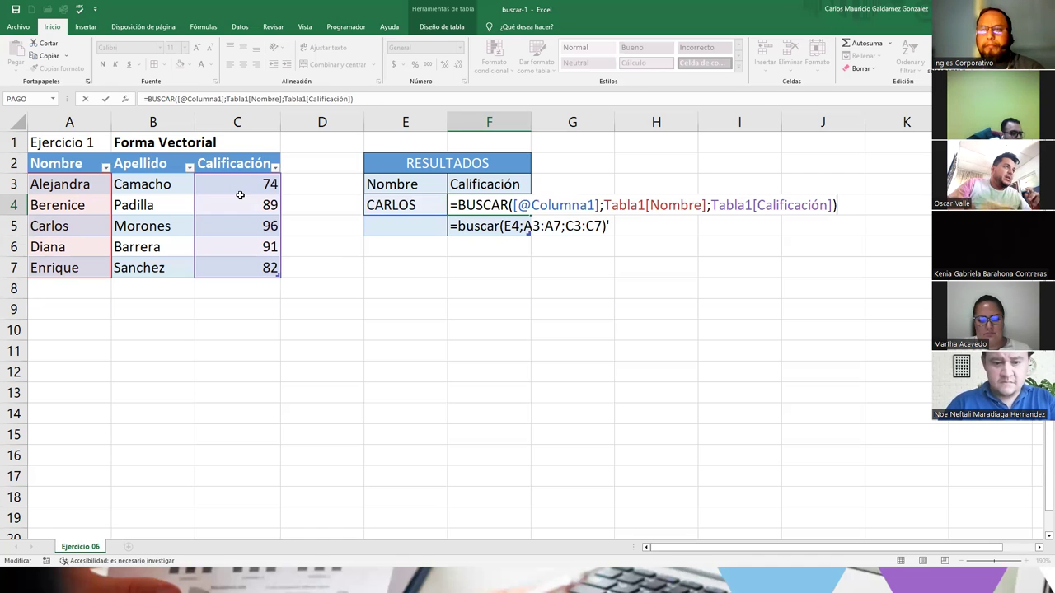
pyautogui.press('Return')
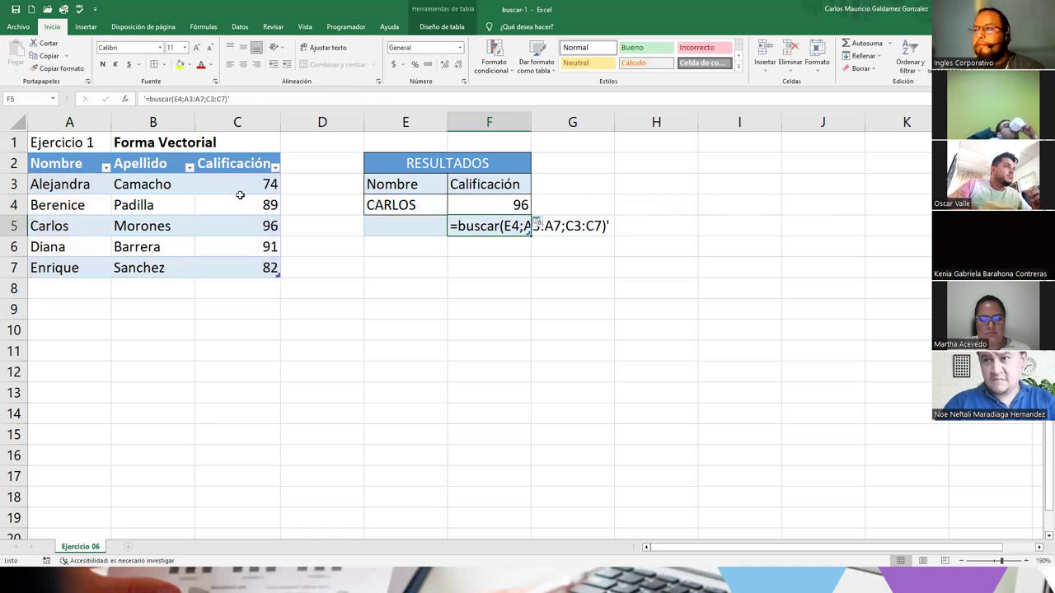
# - Clear the name in E4 and apply data validation that allows a Lista with the source =$A$3:$A$7
pyautogui.click(390, 207)
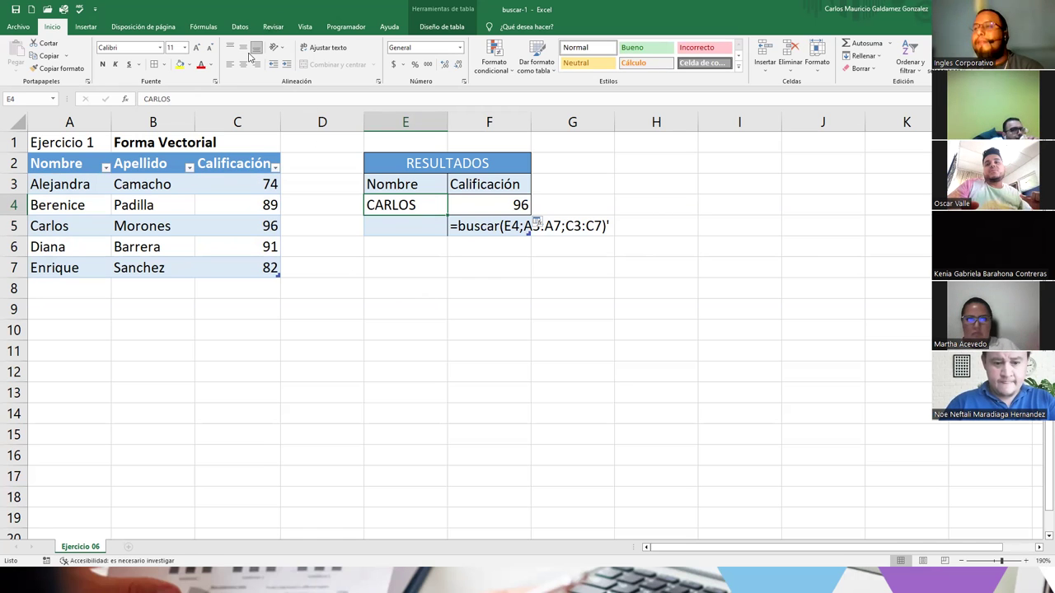
pyautogui.press('Delete')
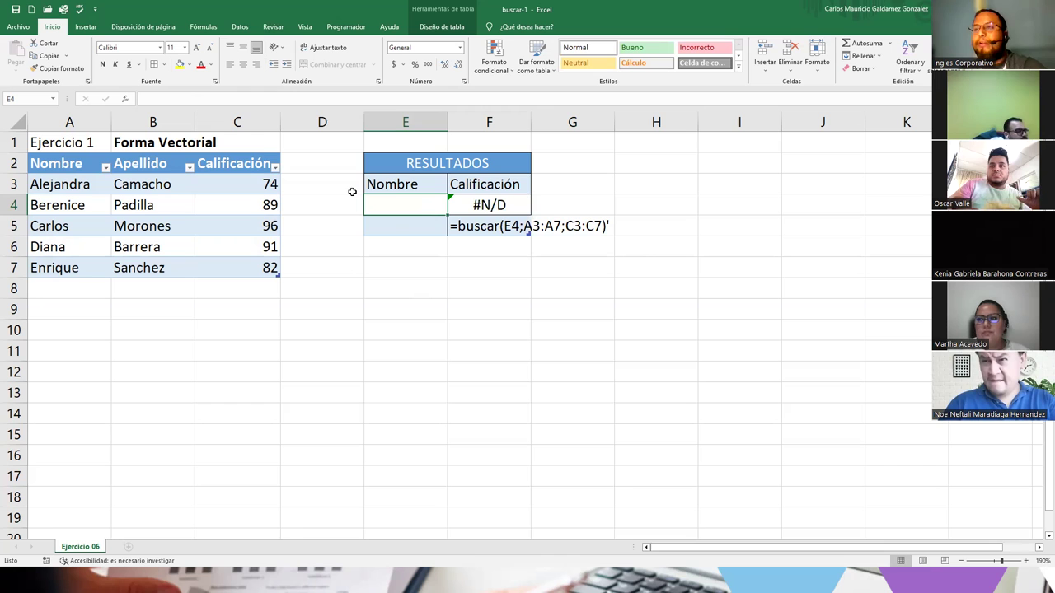
pyautogui.click(242, 28)
pyautogui.click(632, 51)
pyautogui.click(467, 218)
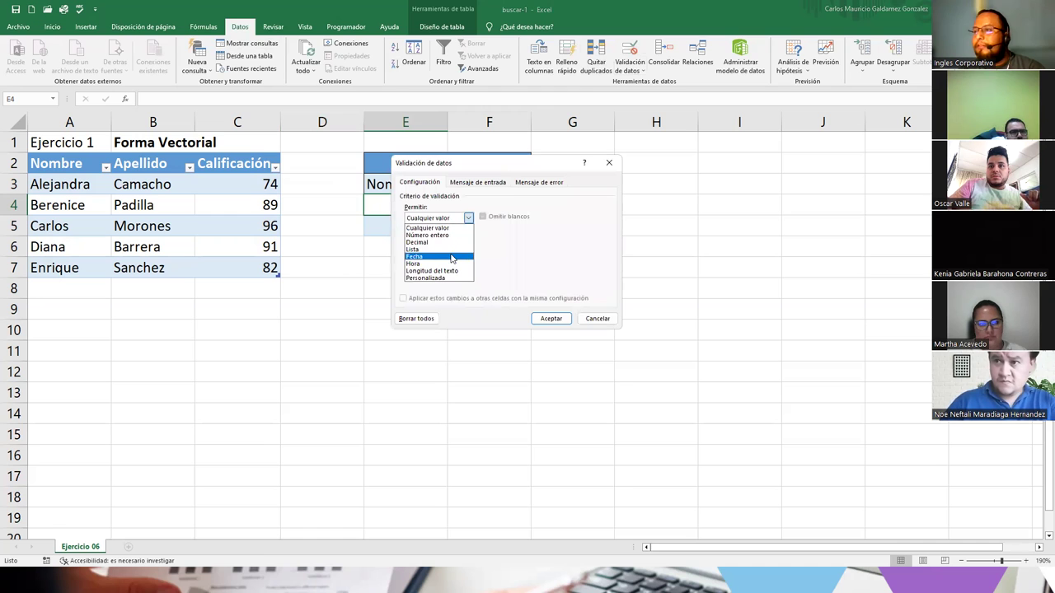
pyautogui.click(449, 256)
pyautogui.click(445, 262)
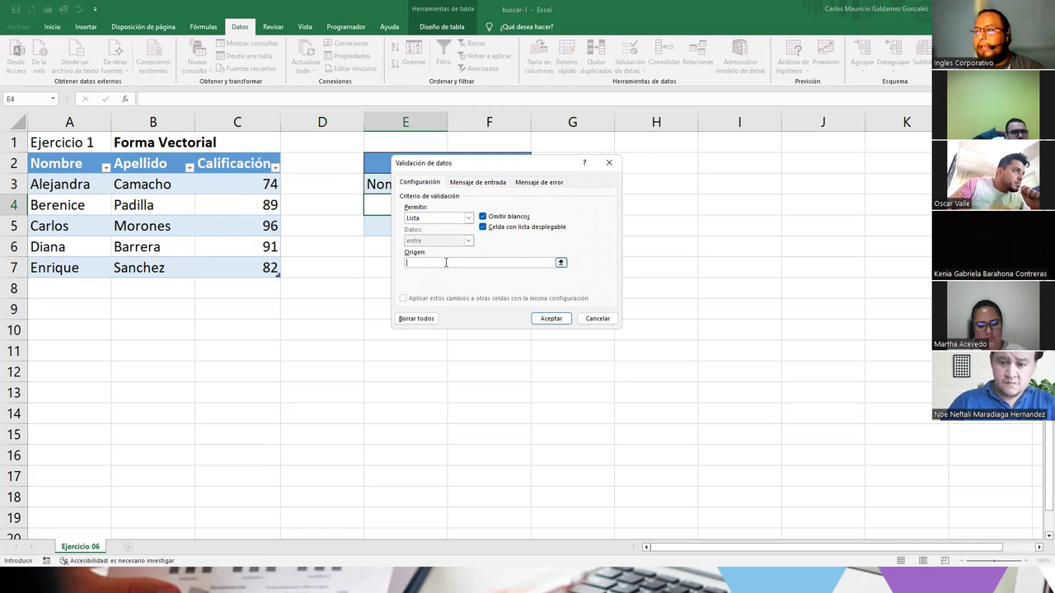
pyautogui.click(560, 262)
pyautogui.click(563, 265)
pyautogui.moveTo(79, 186); pyautogui.dragTo(76, 268)
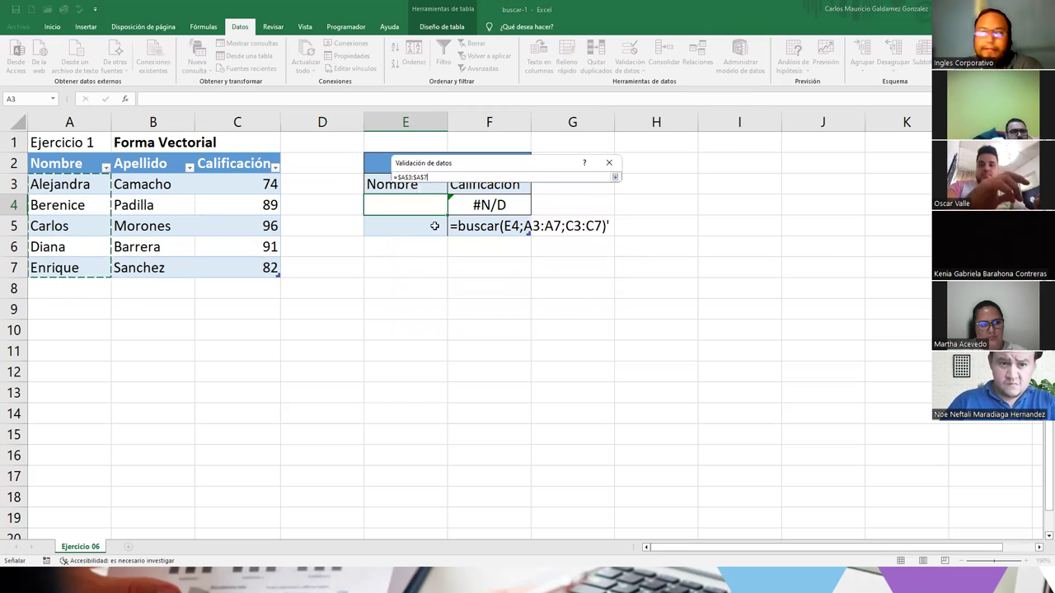
pyautogui.click(614, 177)
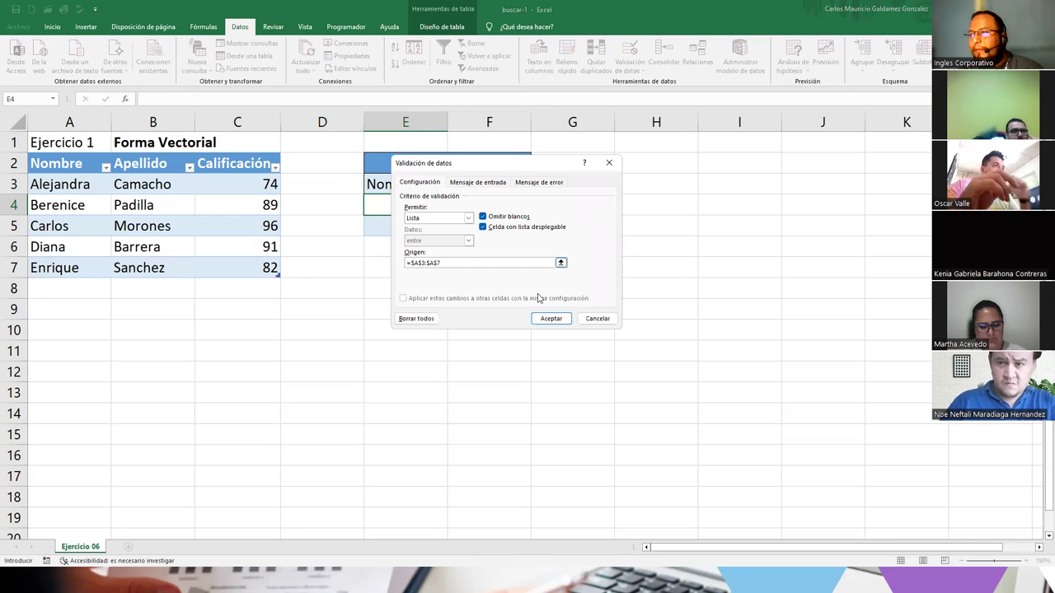
pyautogui.click(550, 319)
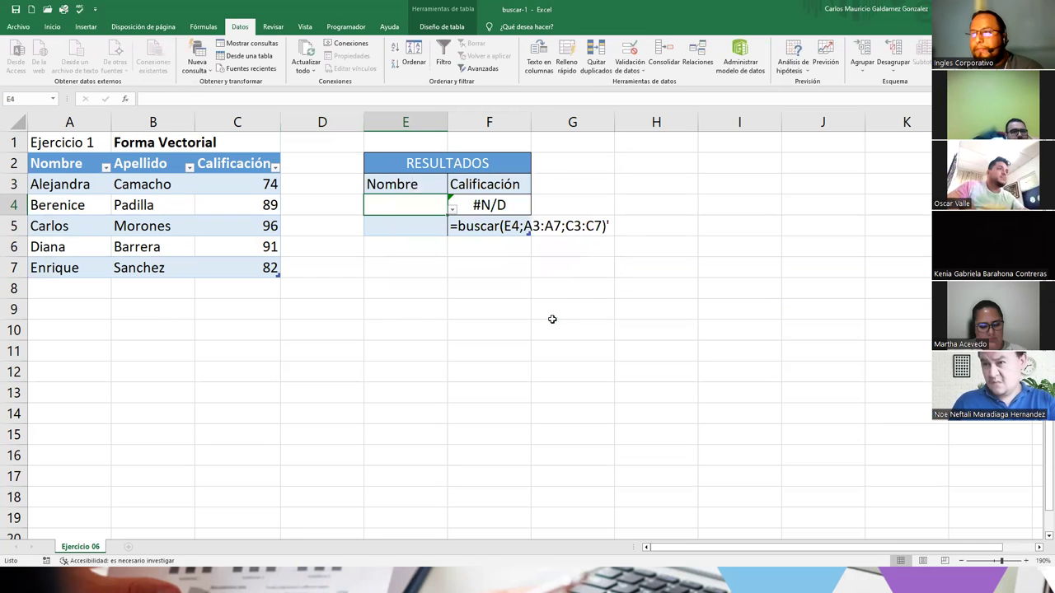
# - Test the E4 dropdown by choosing each of the five student names in order, ending on the last one
pyautogui.click(452, 210)
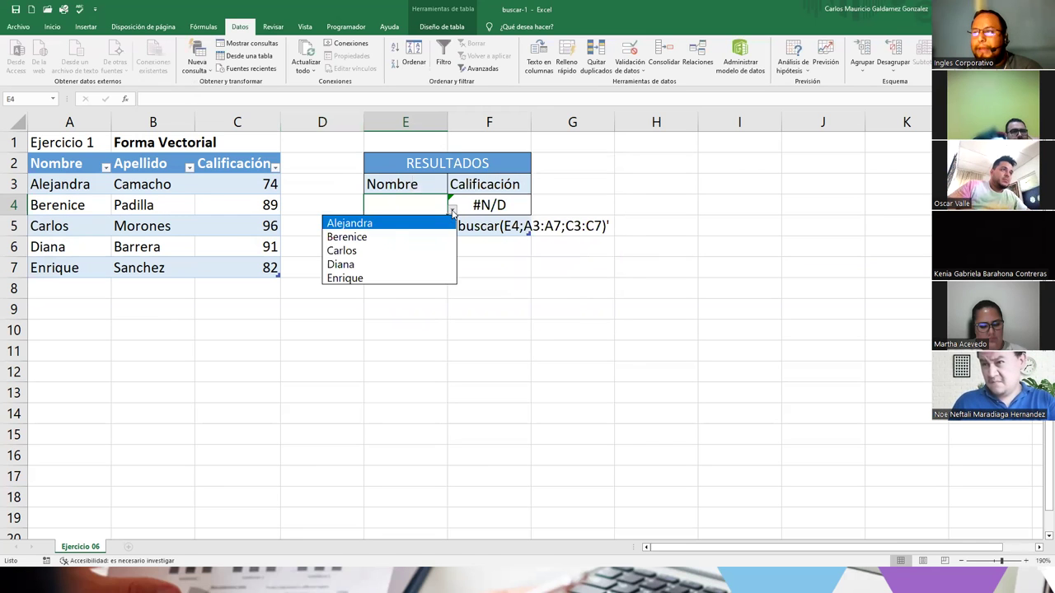
pyautogui.click(394, 225)
pyautogui.click(452, 212)
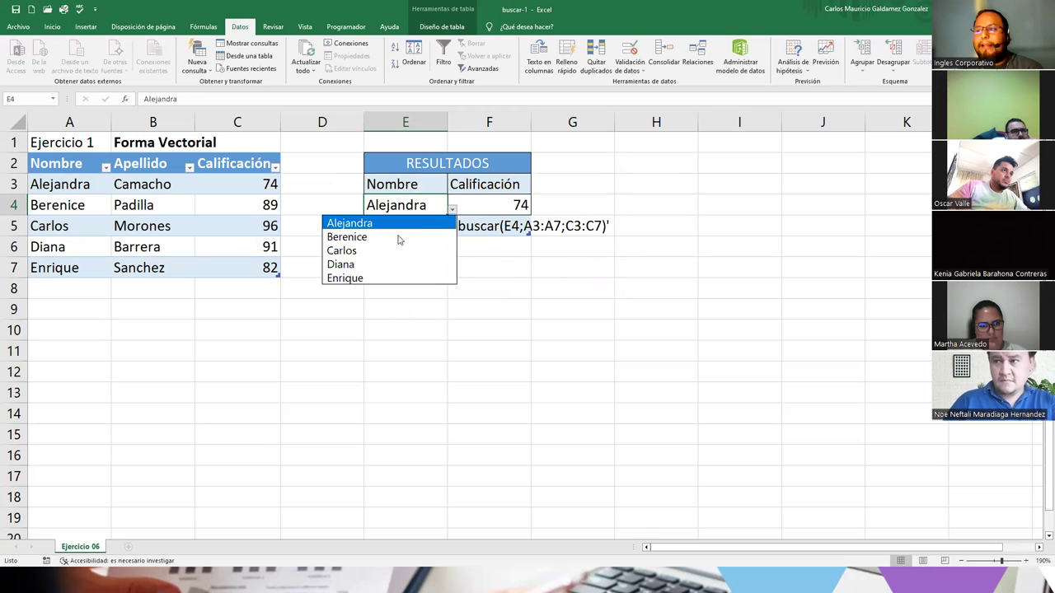
pyautogui.click(381, 238)
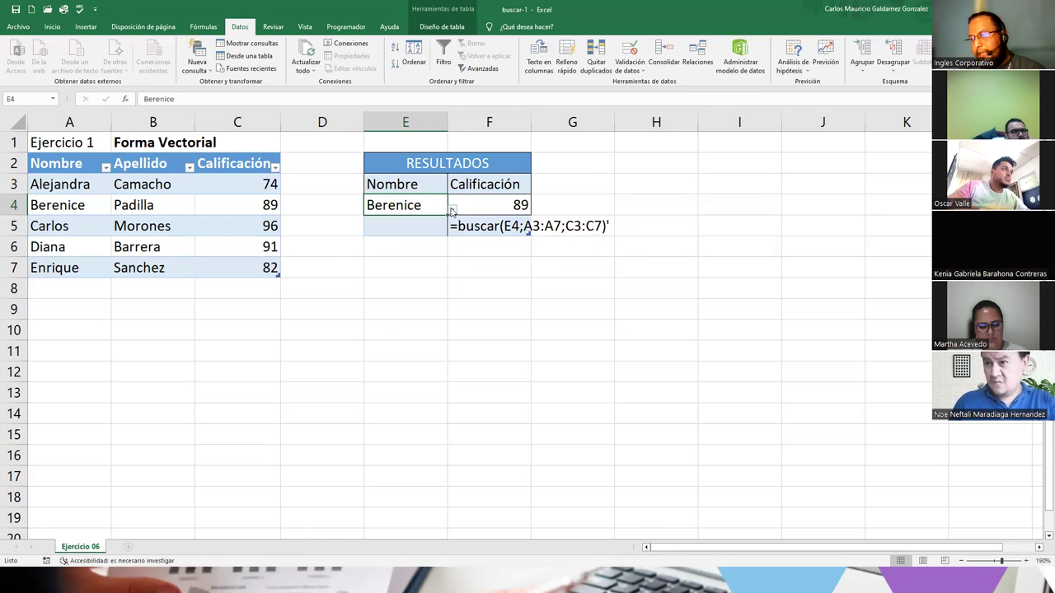
pyautogui.click(453, 211)
pyautogui.click(397, 250)
pyautogui.click(453, 211)
pyautogui.click(415, 263)
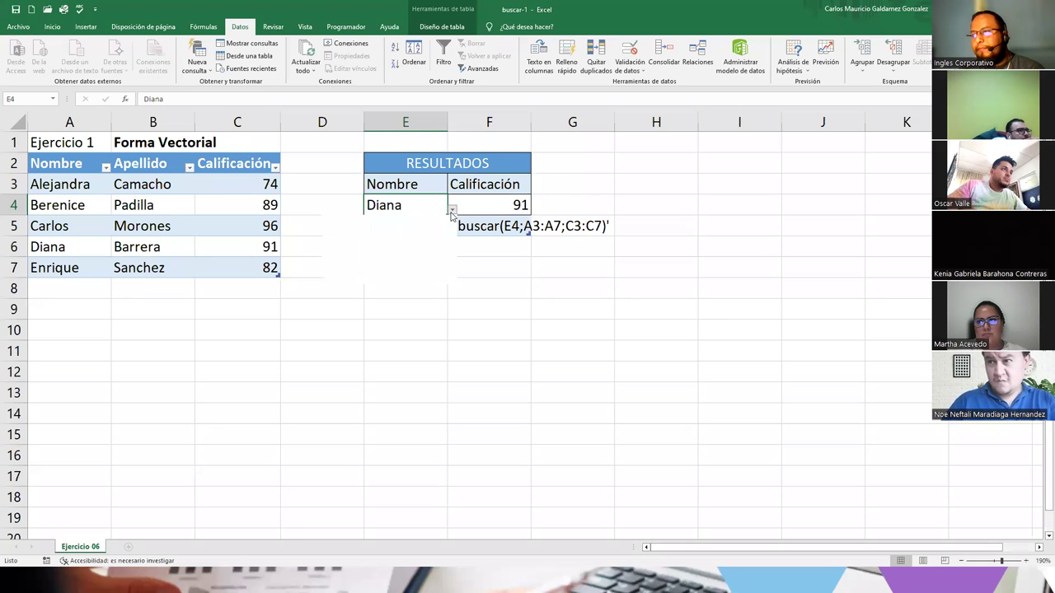
pyautogui.click(453, 212)
pyautogui.click(402, 274)
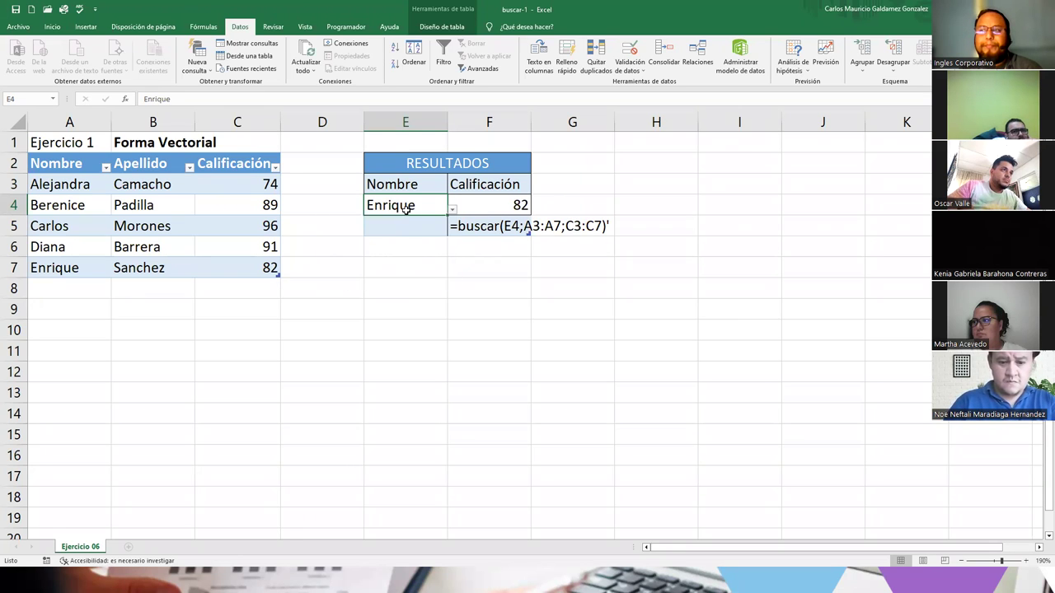
pyautogui.click(422, 286)
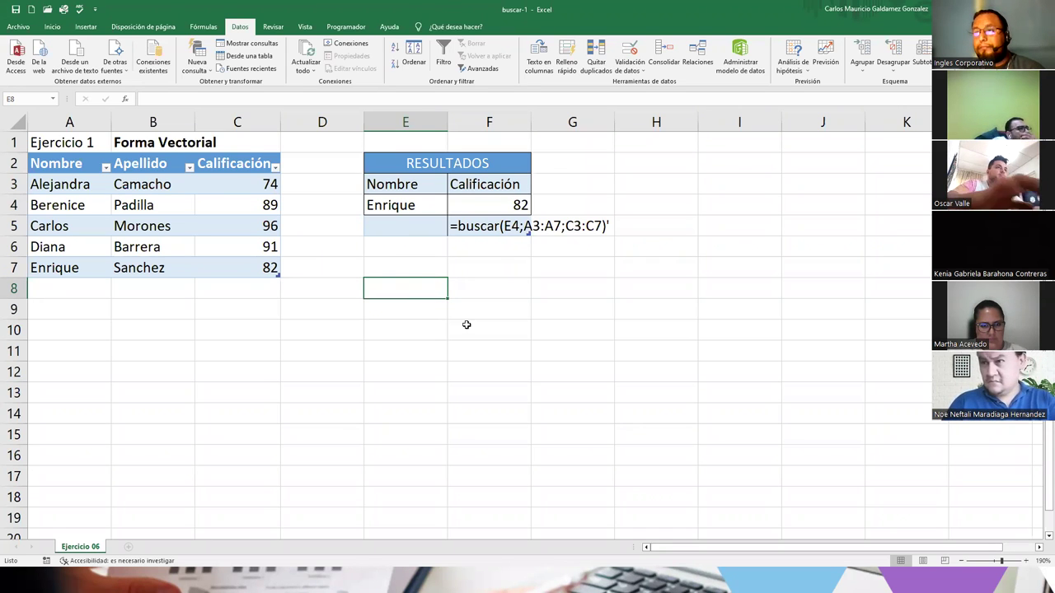
# - Inspect the arguments of the BUSCAR formula in F4 against the source table without changing it
pyautogui.doubleClick(491, 206)
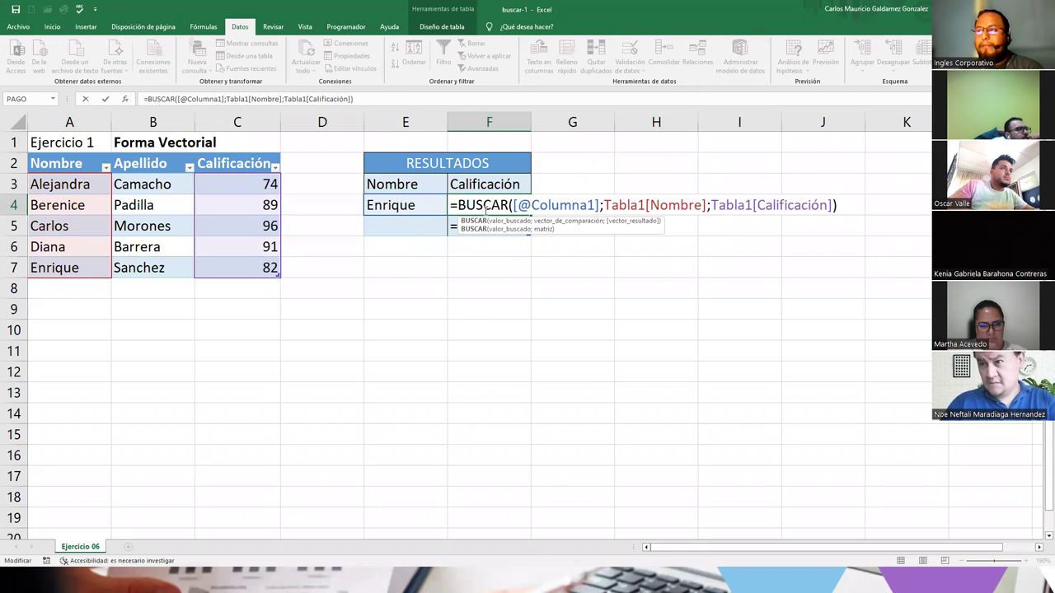
pyautogui.click(696, 206)
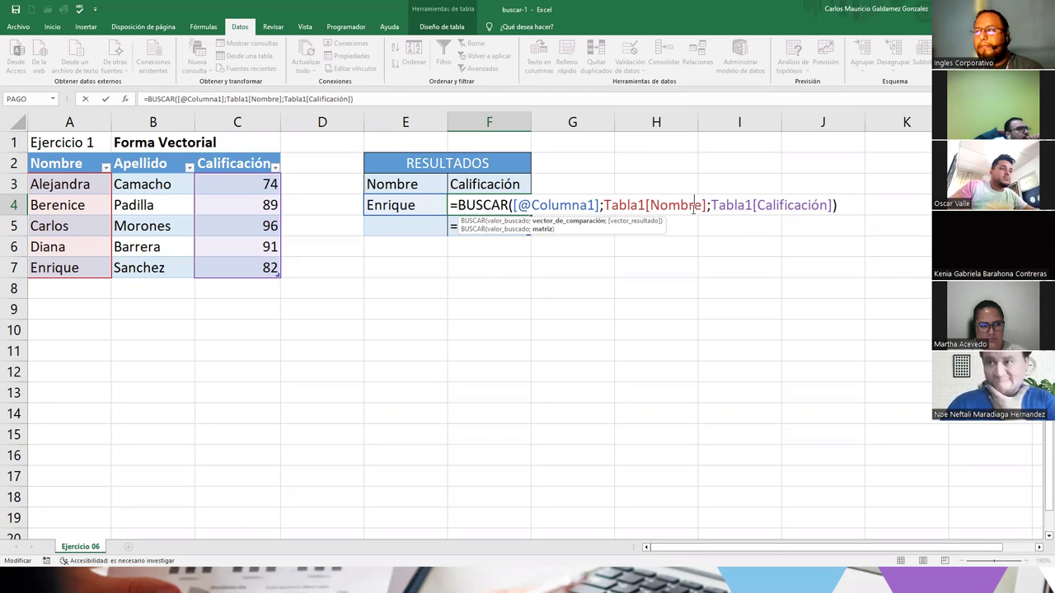
pyautogui.click(452, 205)
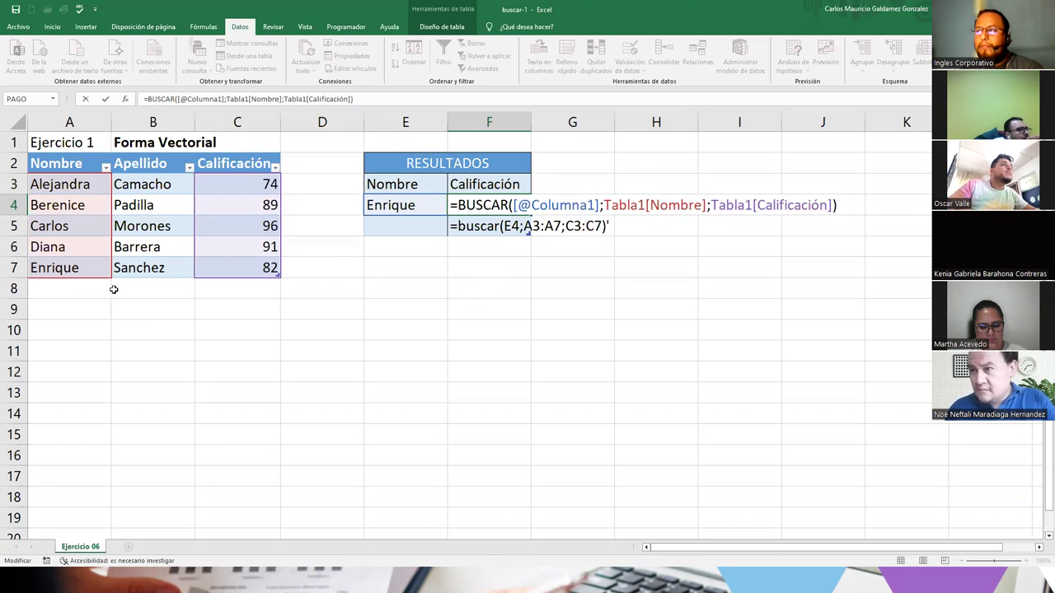
pyautogui.click(75, 268)
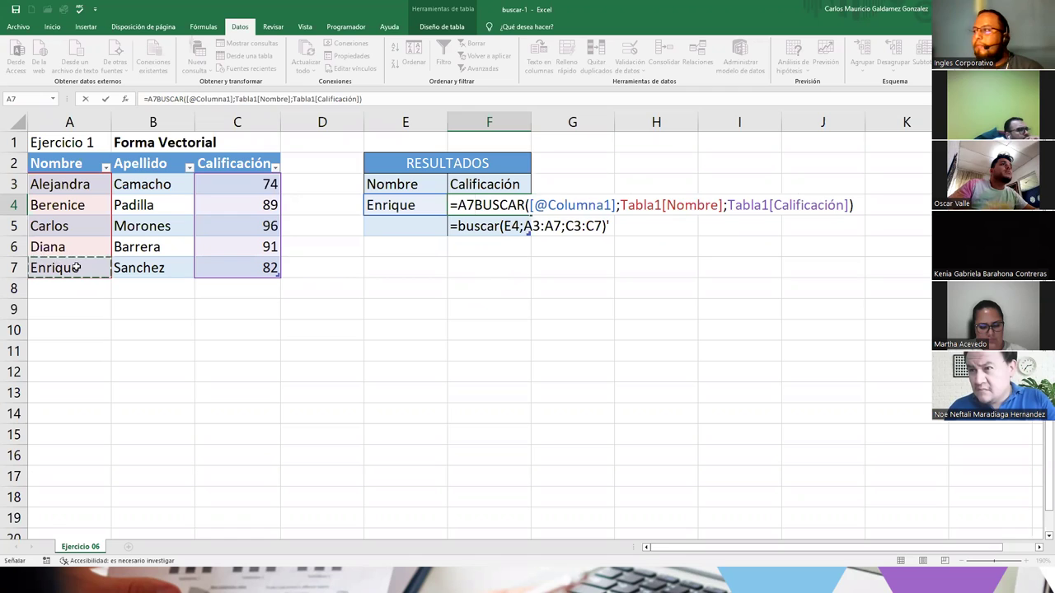
pyautogui.press('Escape')
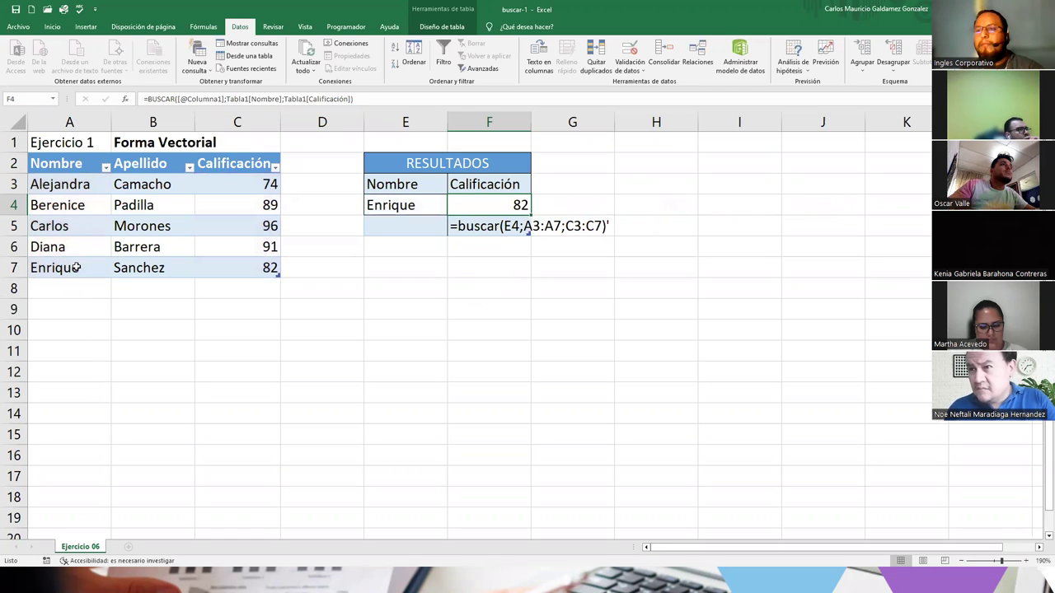
pyautogui.click(75, 267)
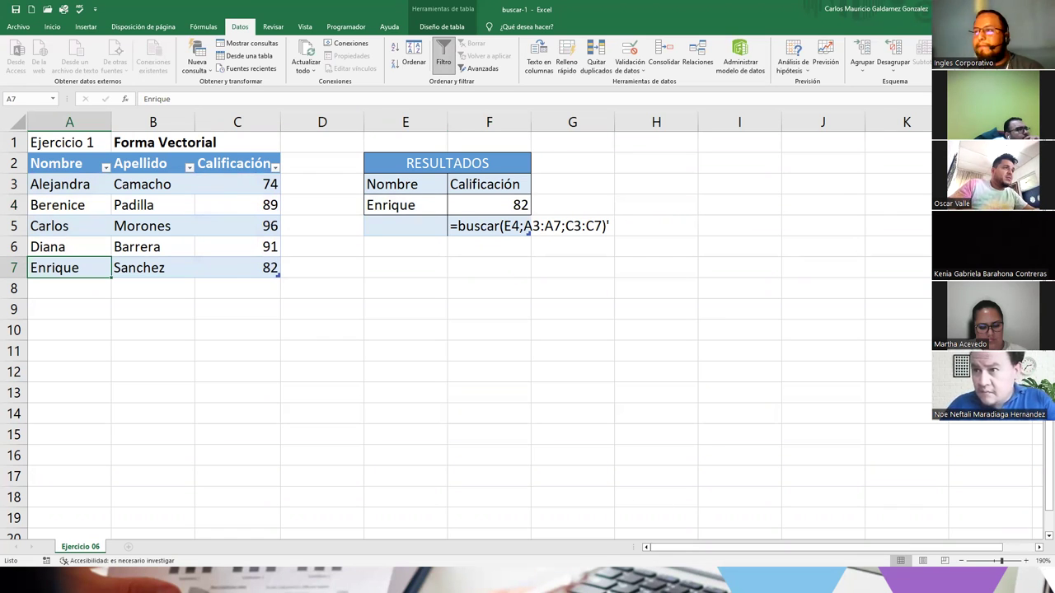
# - Switch to the presentation, read the slides on BUSCAR returning the grade and the surname, and return to the workbook
pyautogui.hotkey('alt', 'Tab')
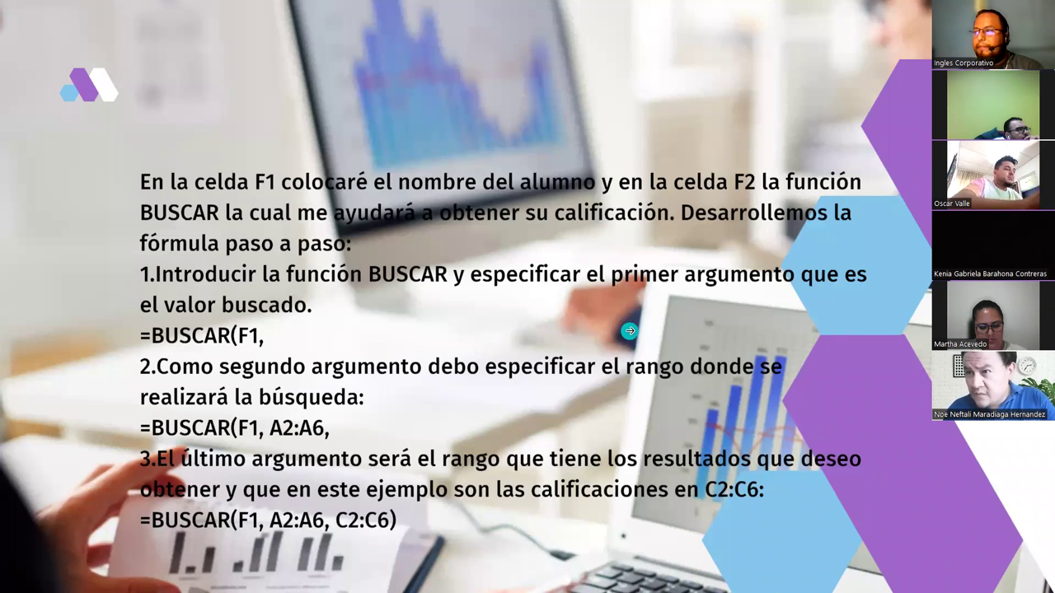
pyautogui.press('Right')
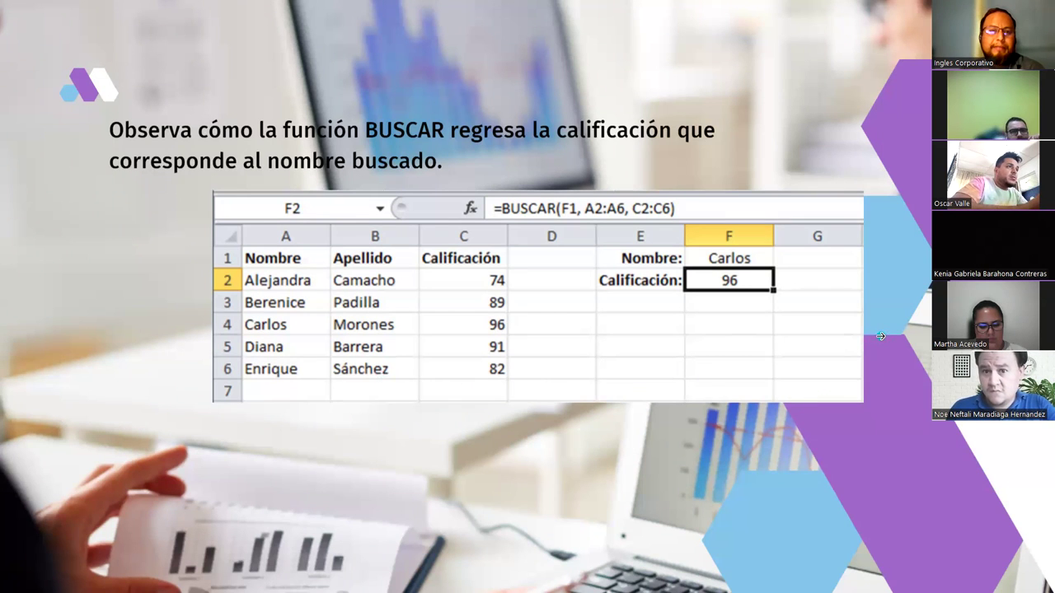
pyautogui.press('Right')
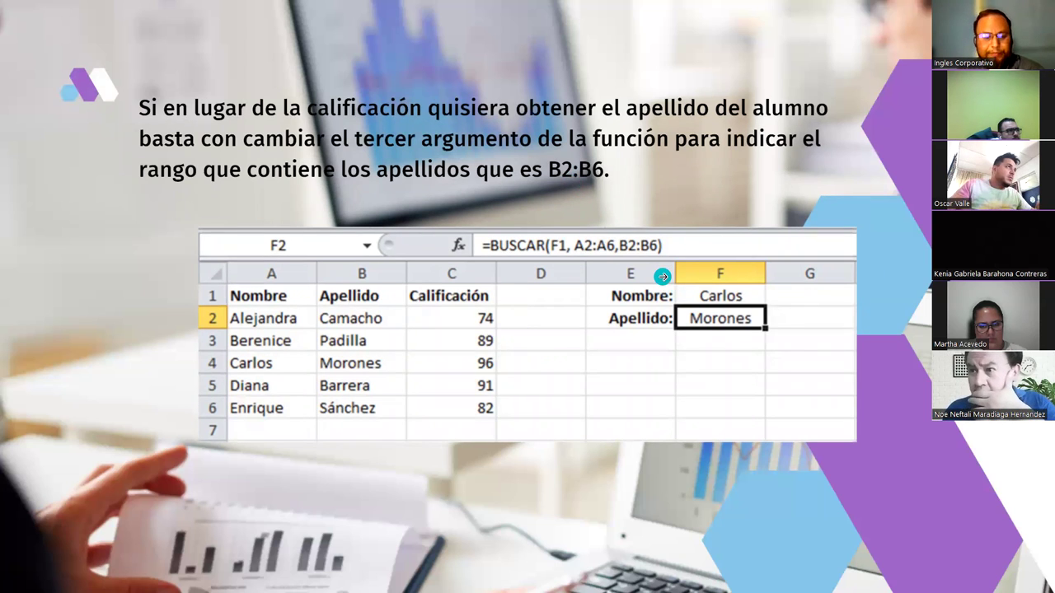
pyautogui.hotkey('alt', 'Tab')
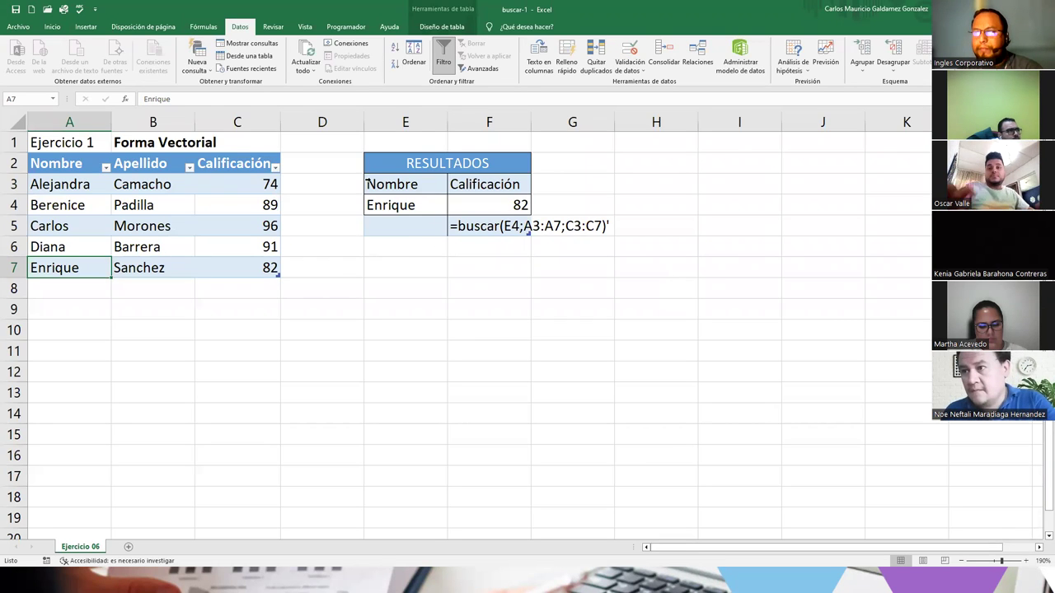
# - Copy the RESULTADOS table in E2:F4 and paste it at H2
pyautogui.moveTo(370, 163); pyautogui.dragTo(513, 210)
pyautogui.hotkey('ctrl', 'c')
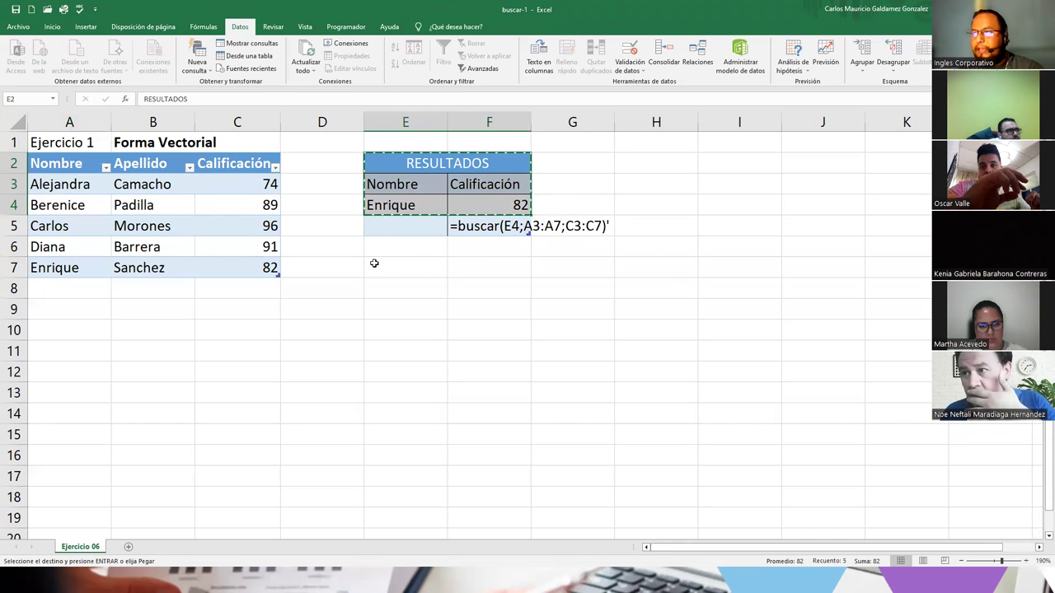
pyautogui.click(374, 263)
pyautogui.click(635, 163)
pyautogui.hotkey('ctrl', 'v')
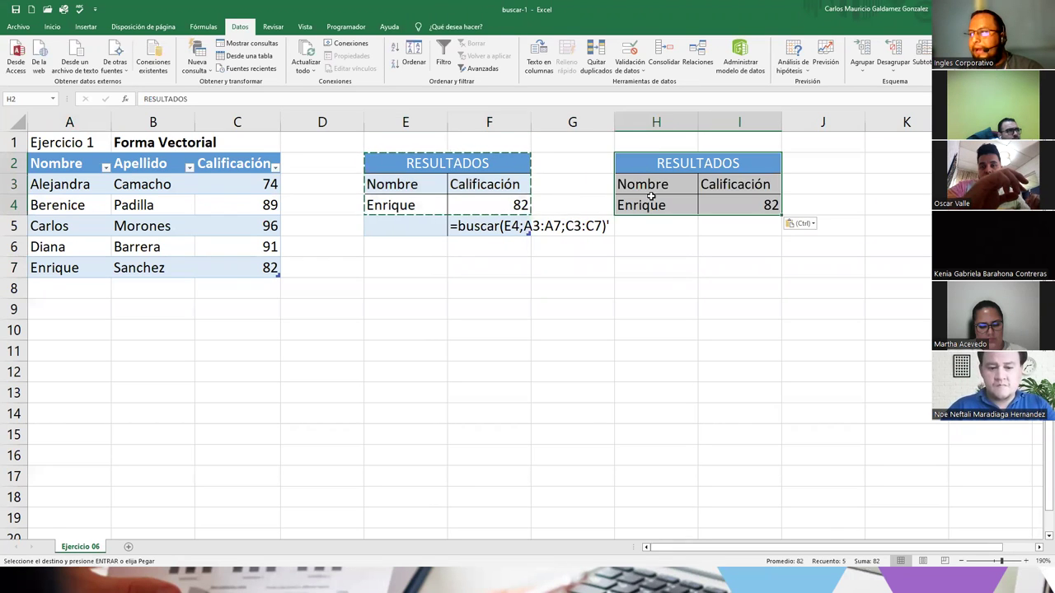
# - Change the Calificación heading in I3 of the copied RESULTADOS table to Apellido
pyautogui.click(725, 188)
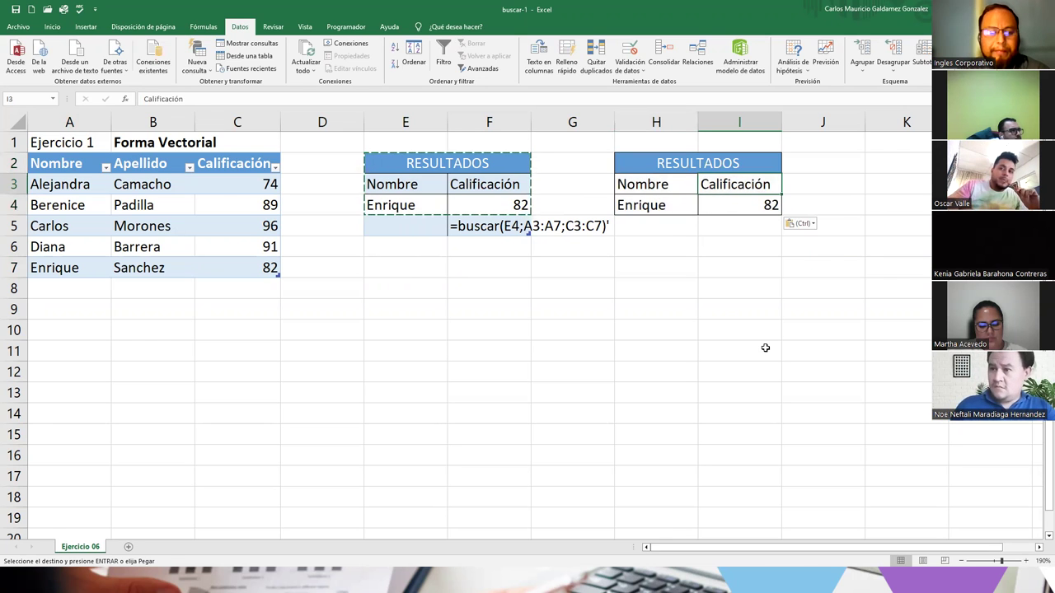
pyautogui.write('Apellido')
pyautogui.press('Return')
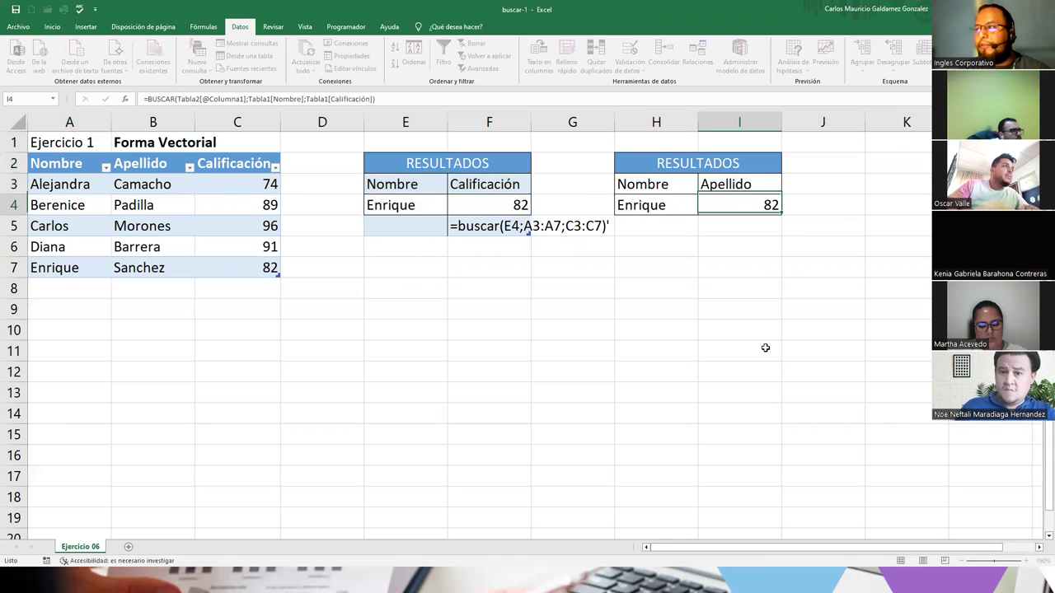
# - Change the result vector of the BUSCAR formula in I4 from the grade column to Tabla1[Apellido]
pyautogui.press('F2')
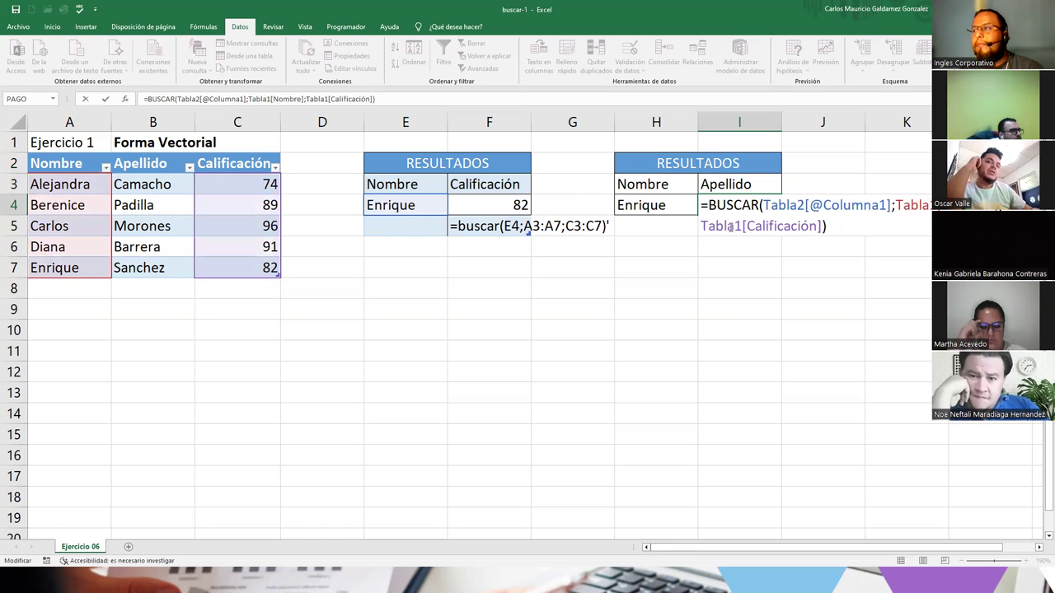
pyautogui.moveTo(701, 225); pyautogui.dragTo(824, 226)
pyautogui.click(809, 225)
pyautogui.doubleClick(809, 225)
pyautogui.click(816, 226)
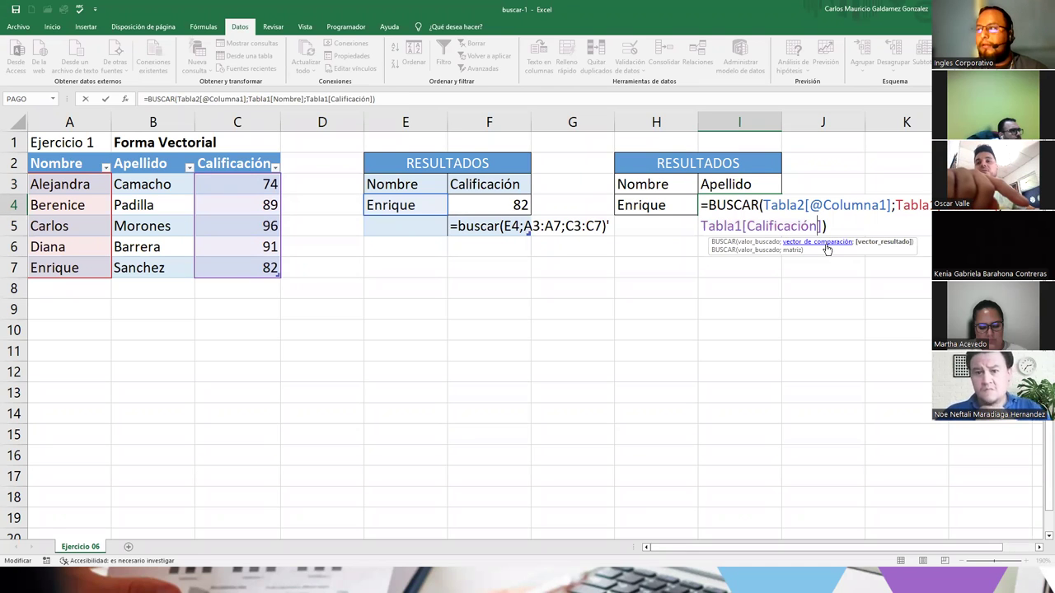
pyautogui.press('BackSpace')
pyautogui.press('BackSpace')
pyautogui.press('BackSpace')
pyautogui.press('BackSpace')
pyautogui.press('BackSpace')
pyautogui.press('BackSpace')
pyautogui.press('BackSpace')
pyautogui.press('BackSpace')
pyautogui.press('BackSpace')
pyautogui.press('BackSpace')
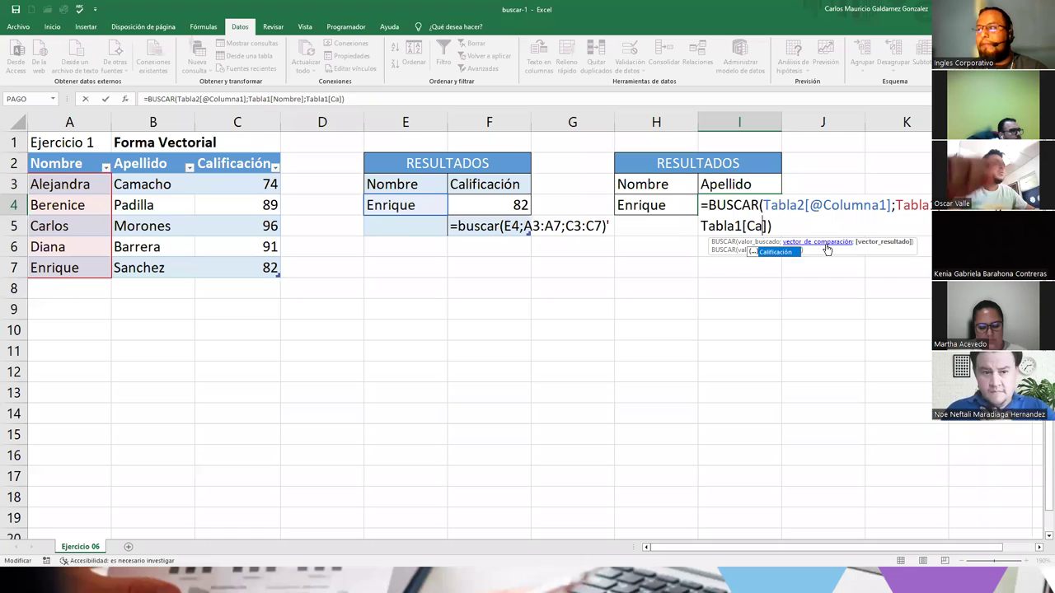
pyautogui.press('BackSpace')
pyautogui.press('BackSpace')
pyautogui.press('Down')
pyautogui.press('Down')
pyautogui.press('Tab')
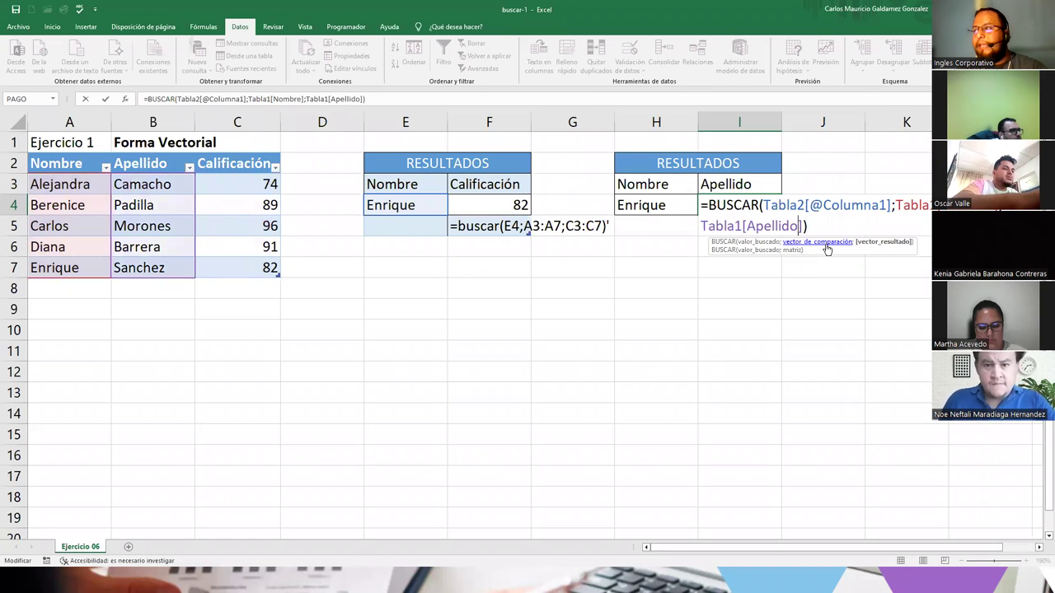
pyautogui.press('Return')
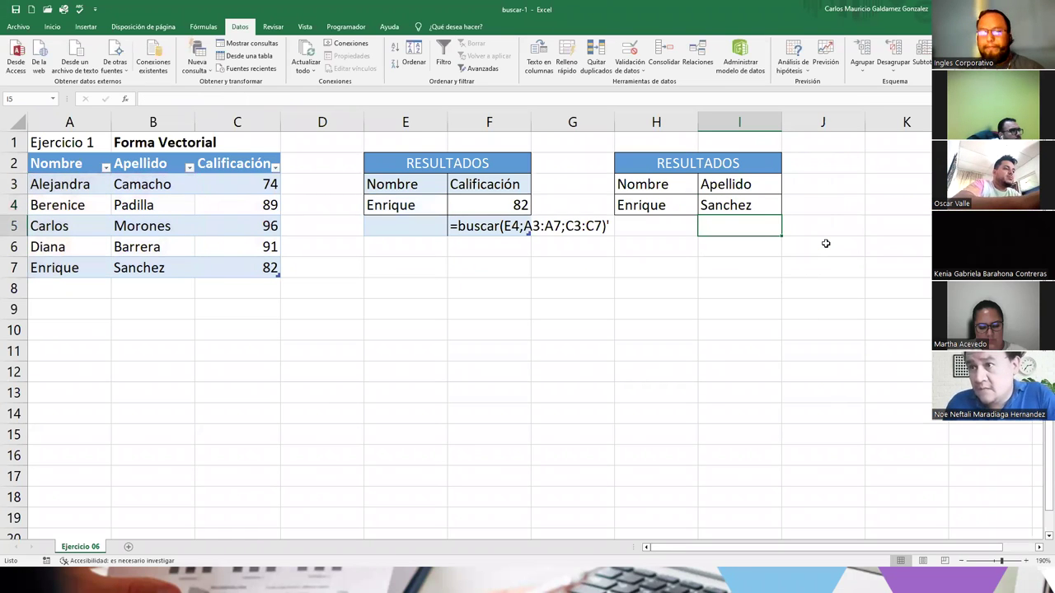
pyautogui.press('Up')
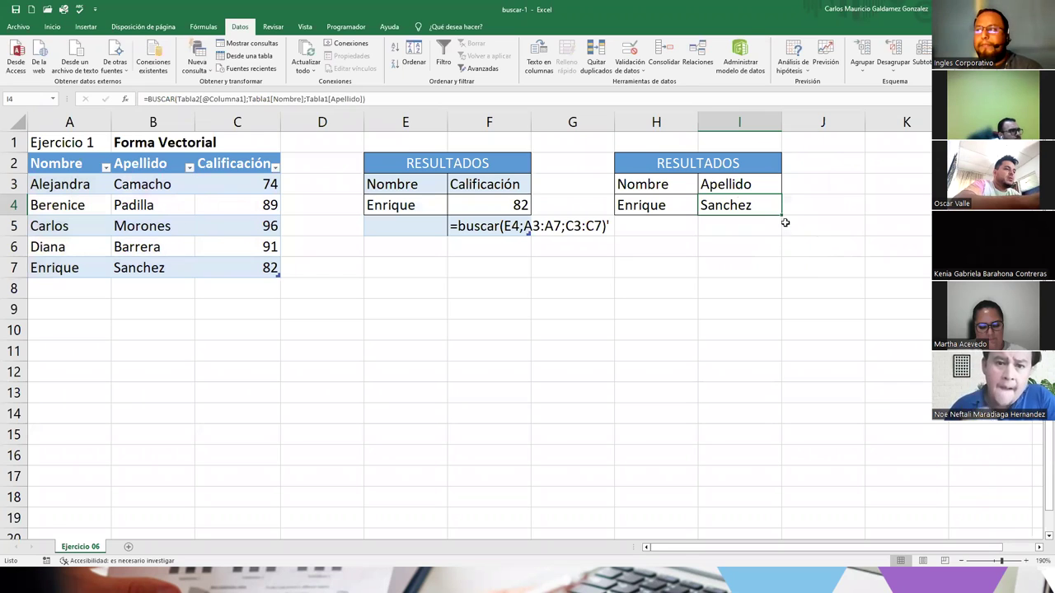
# - Clear the formula text written in F5 under the Calificación result
pyautogui.click(454, 232)
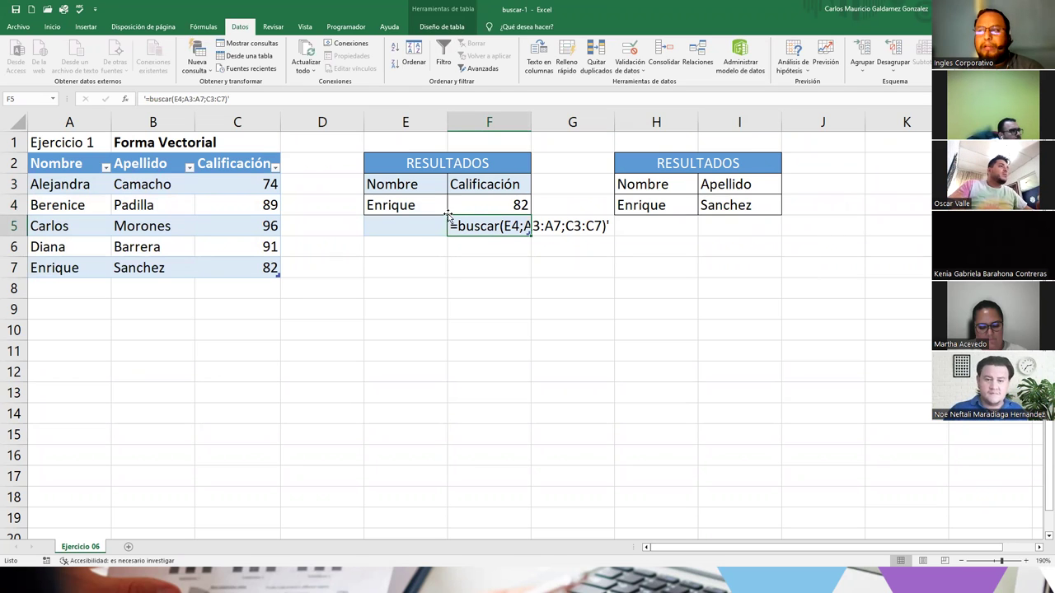
pyautogui.moveTo(70, 160); pyautogui.dragTo(236, 266)
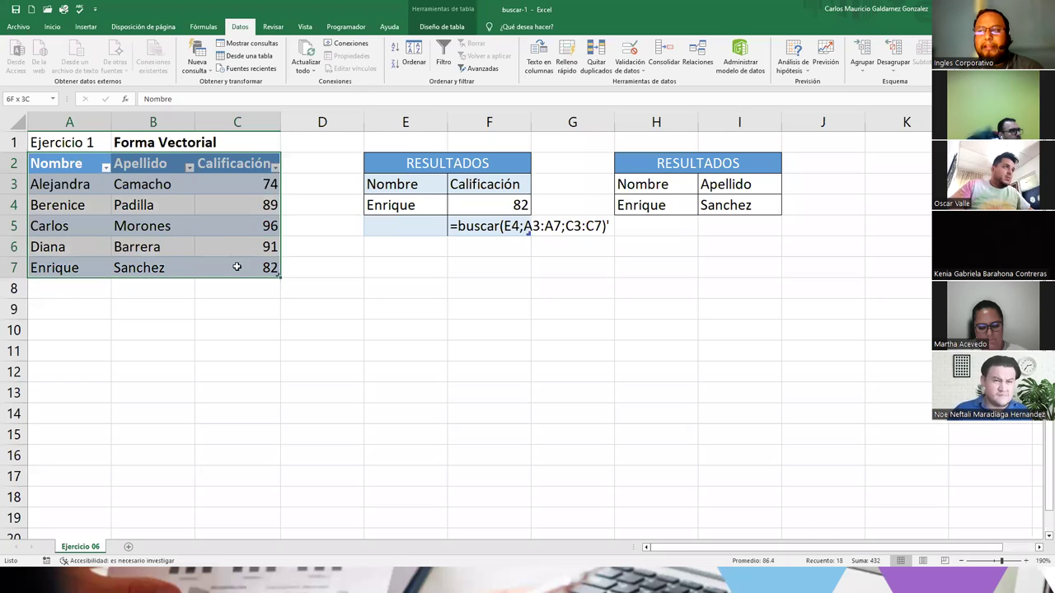
pyautogui.click(466, 223)
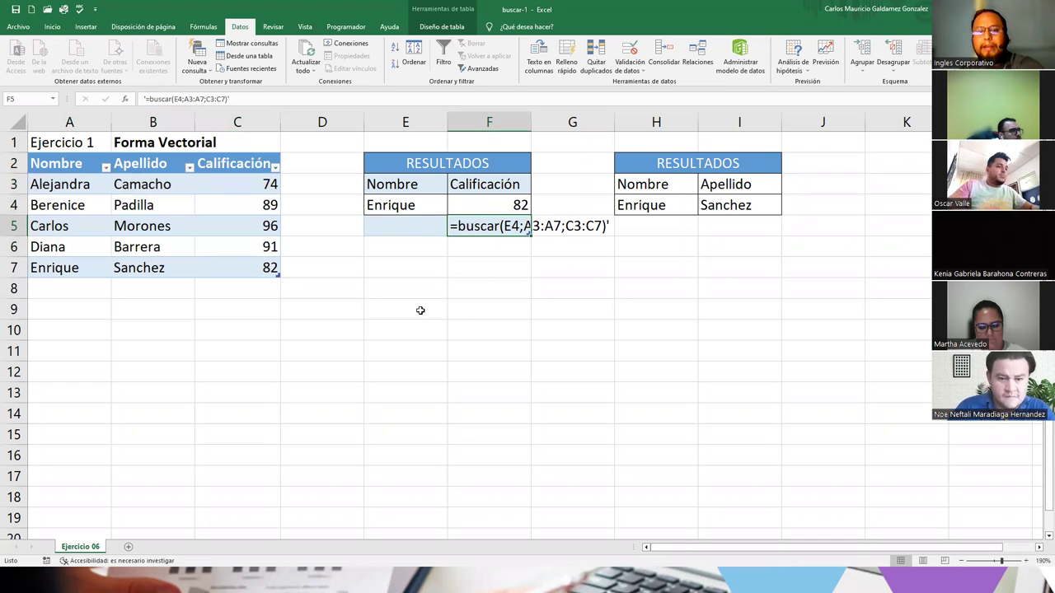
pyautogui.press('Delete')
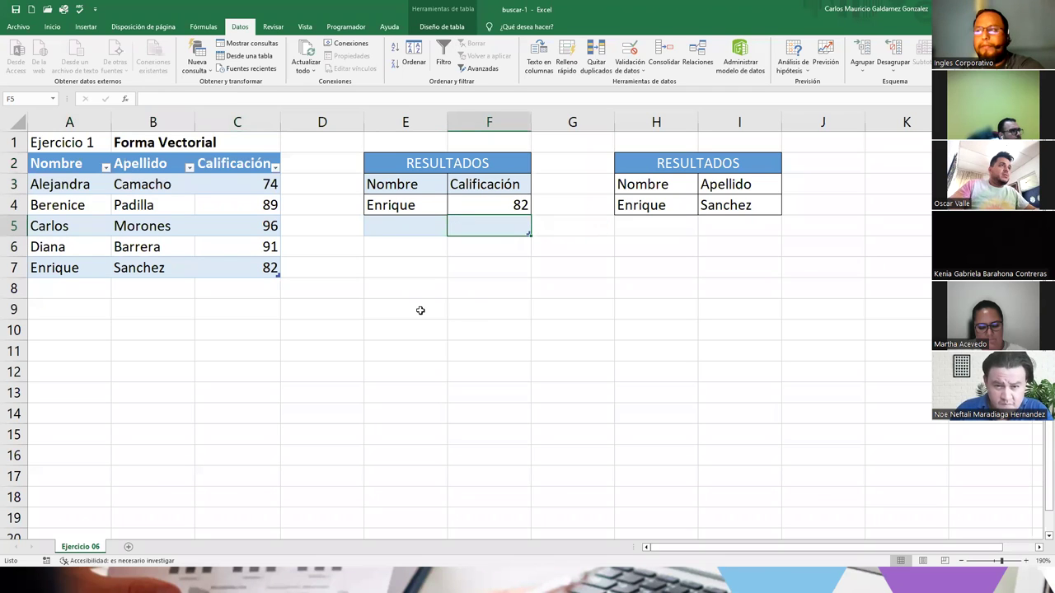
# - Try to clear the leftover shading in E5:F5 by copying the blank cell G5 over E5
pyautogui.moveTo(388, 252)
pyautogui.mouseDown()
pyautogui.moveTo(528, 228)
pyautogui.moveTo(534, 255)
pyautogui.mouseUp()
pyautogui.click(556, 250)
pyautogui.moveTo(404, 251); pyautogui.dragTo(494, 253)
pyautogui.moveTo(417, 227); pyautogui.dragTo(457, 227)
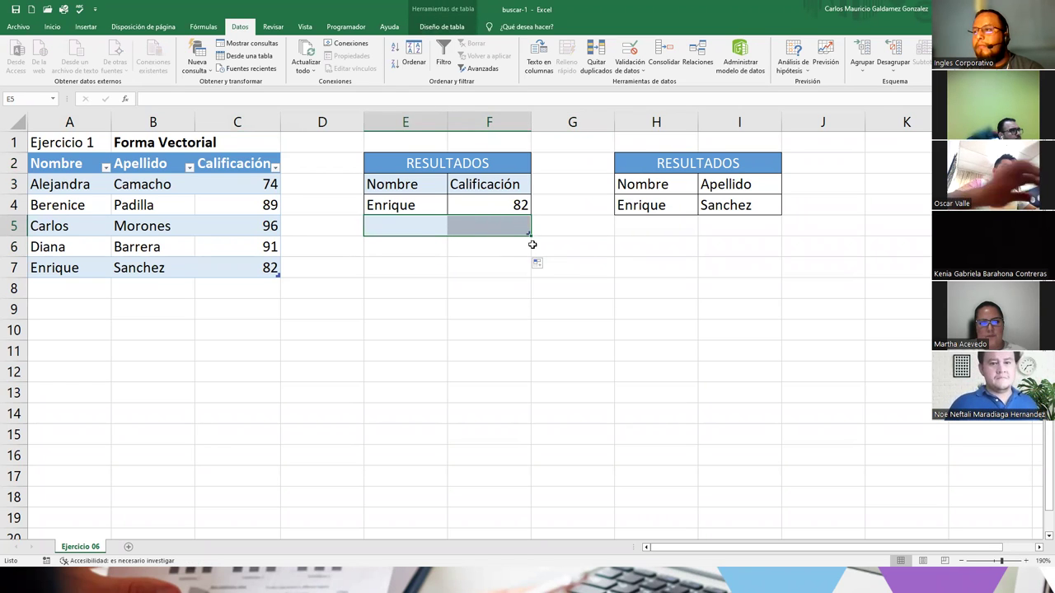
pyautogui.click(488, 205)
pyautogui.moveTo(411, 211); pyautogui.dragTo(433, 228)
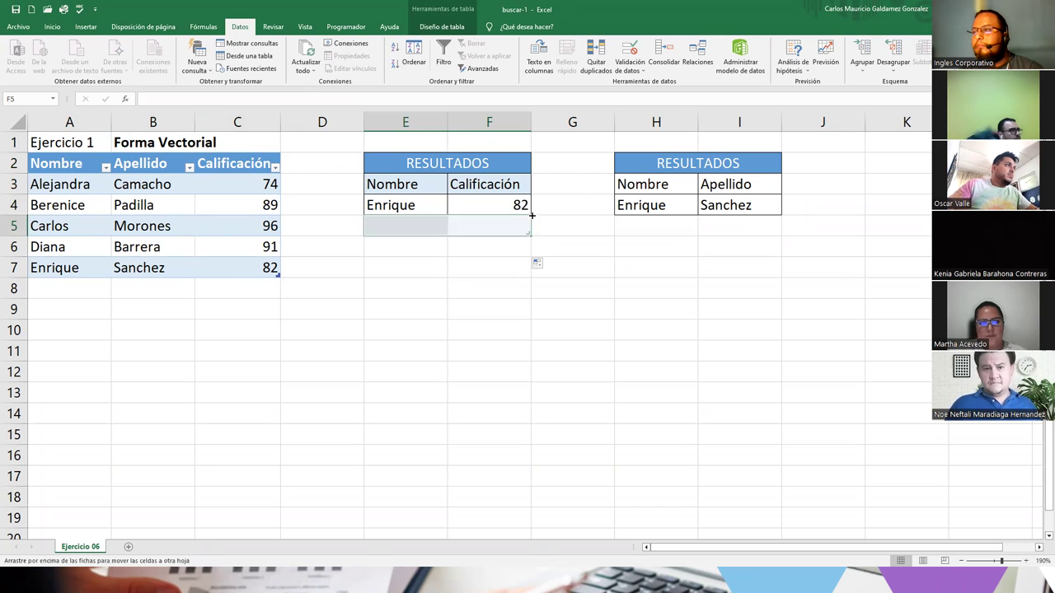
pyautogui.click(597, 239)
pyautogui.click(577, 228)
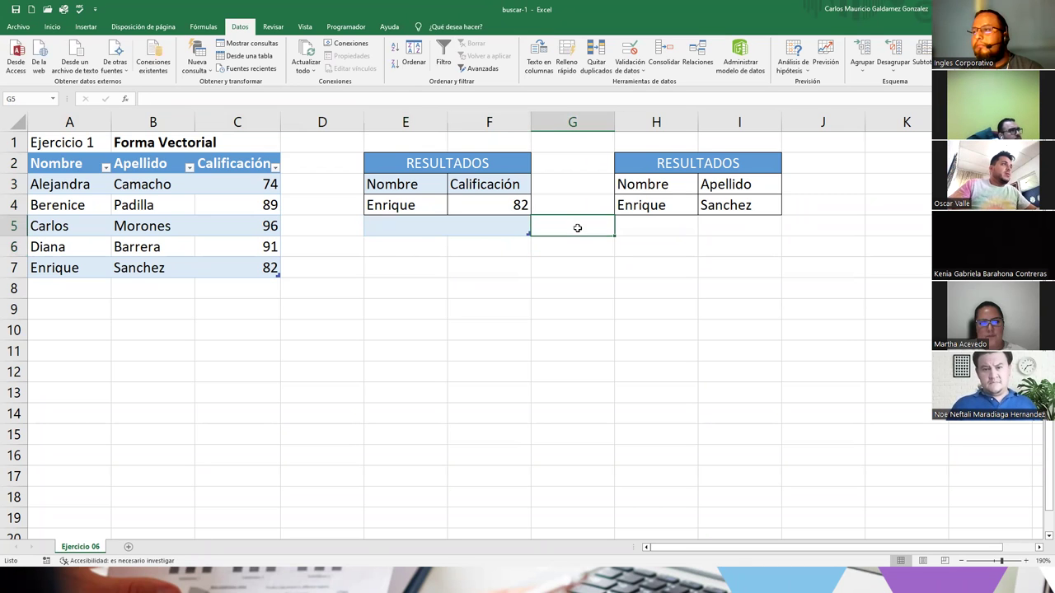
pyautogui.hotkey('ctrl', 'c')
pyautogui.click(417, 225)
pyautogui.hotkey('ctrl', 'v')
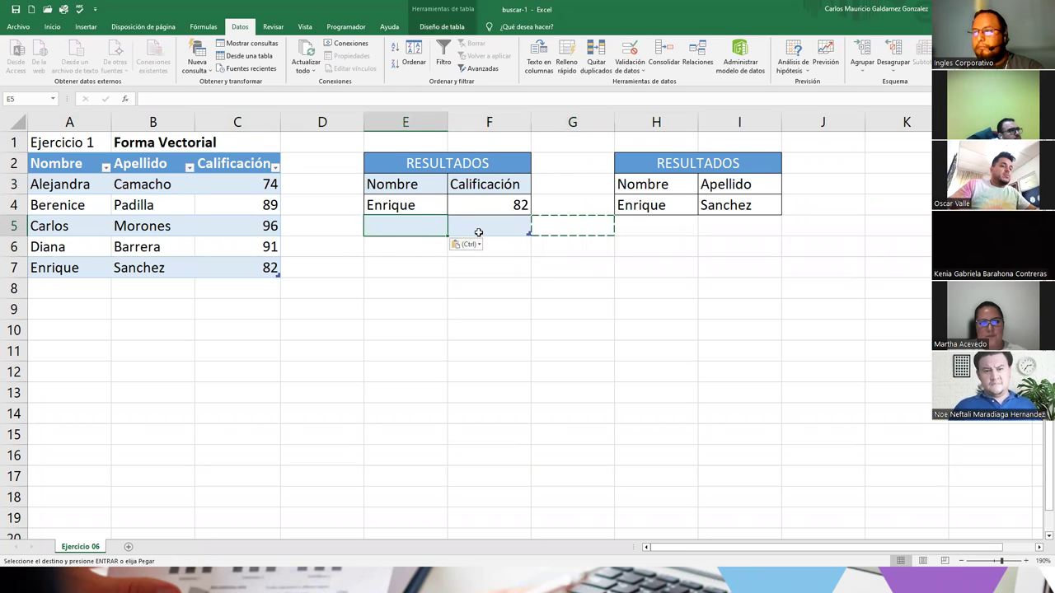
pyautogui.moveTo(402, 262); pyautogui.dragTo(524, 221)
pyautogui.click(575, 250)
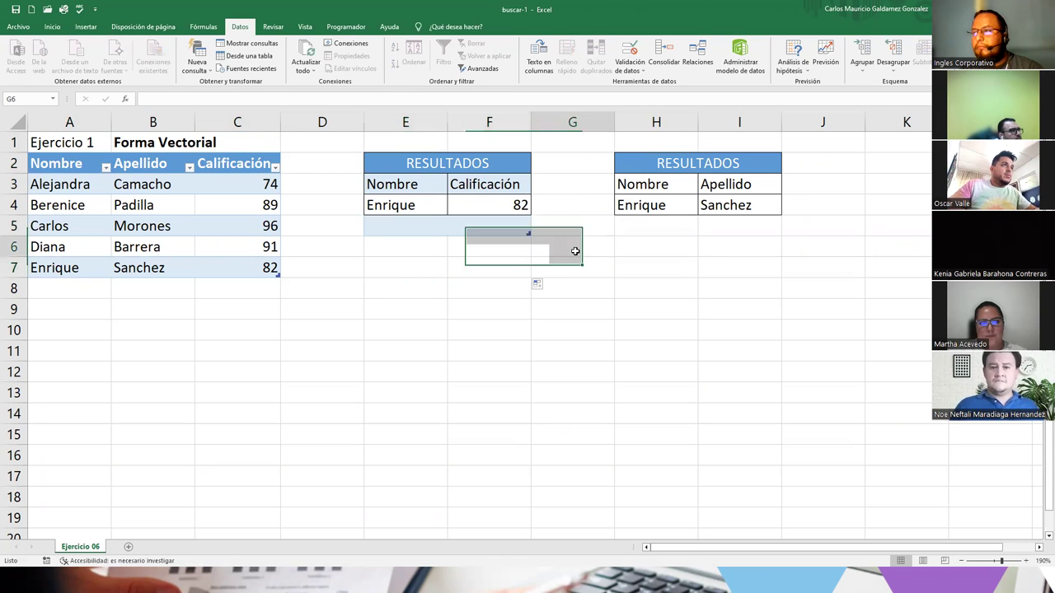
# - Delete the empty shaded row 5 from the first RESULTADOS table
pyautogui.rightClick(489, 228)
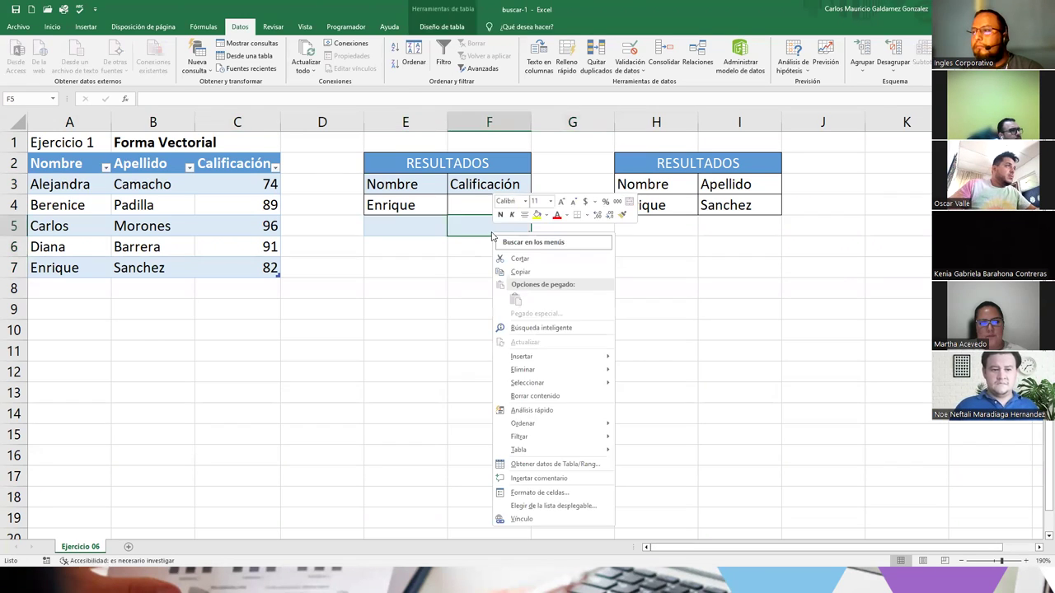
pyautogui.moveTo(558, 377)
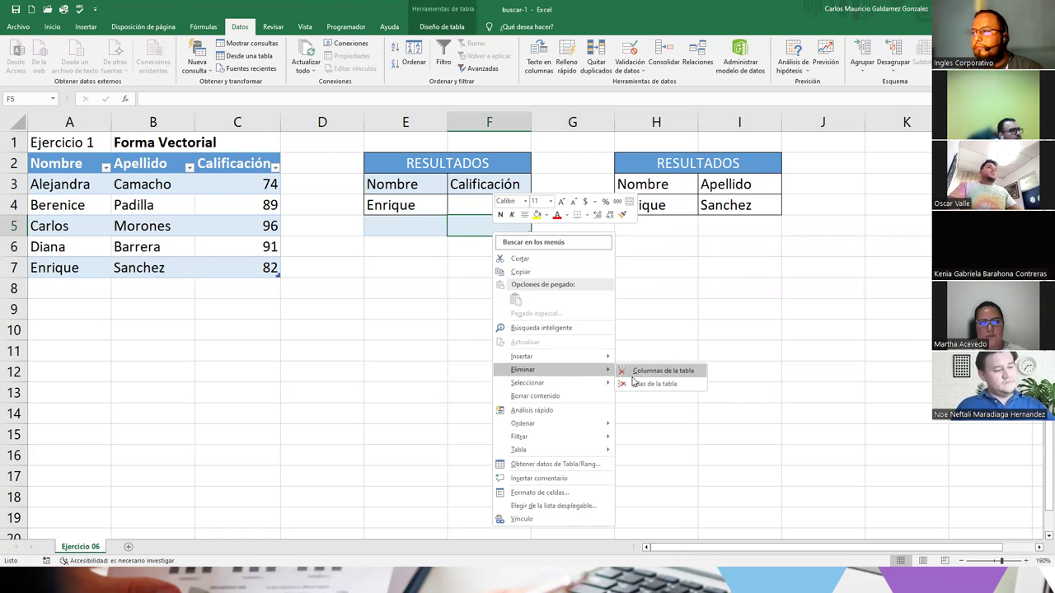
pyautogui.click(656, 383)
pyautogui.click(518, 329)
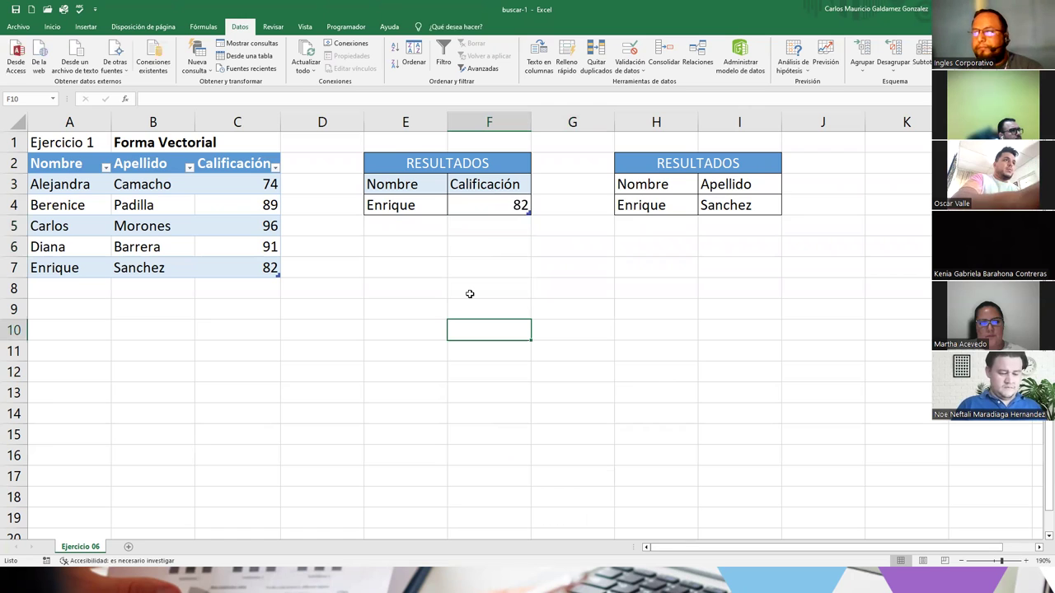
pyautogui.click(469, 245)
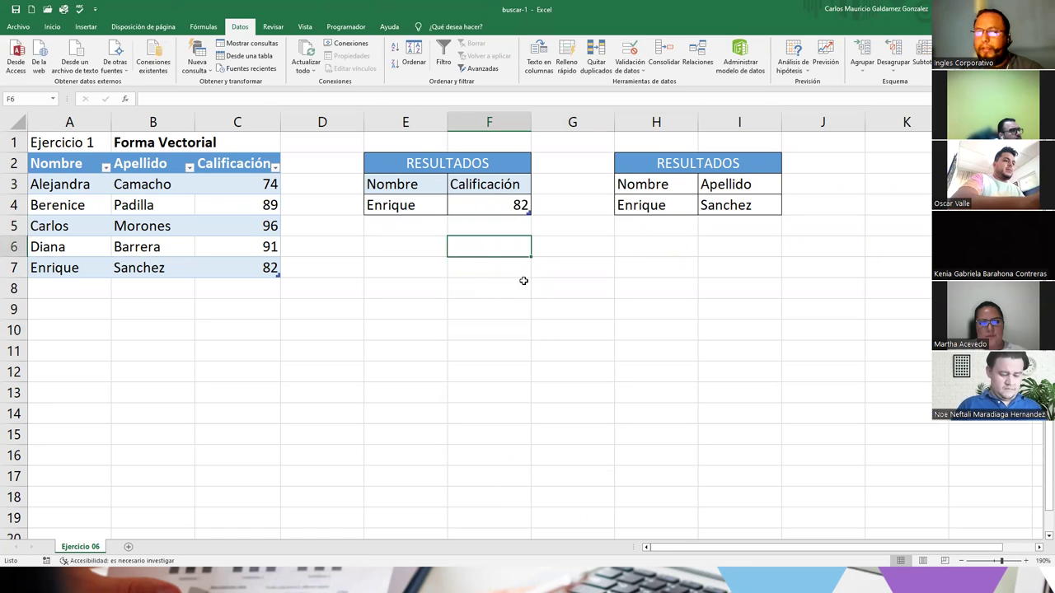
pyautogui.write('=')
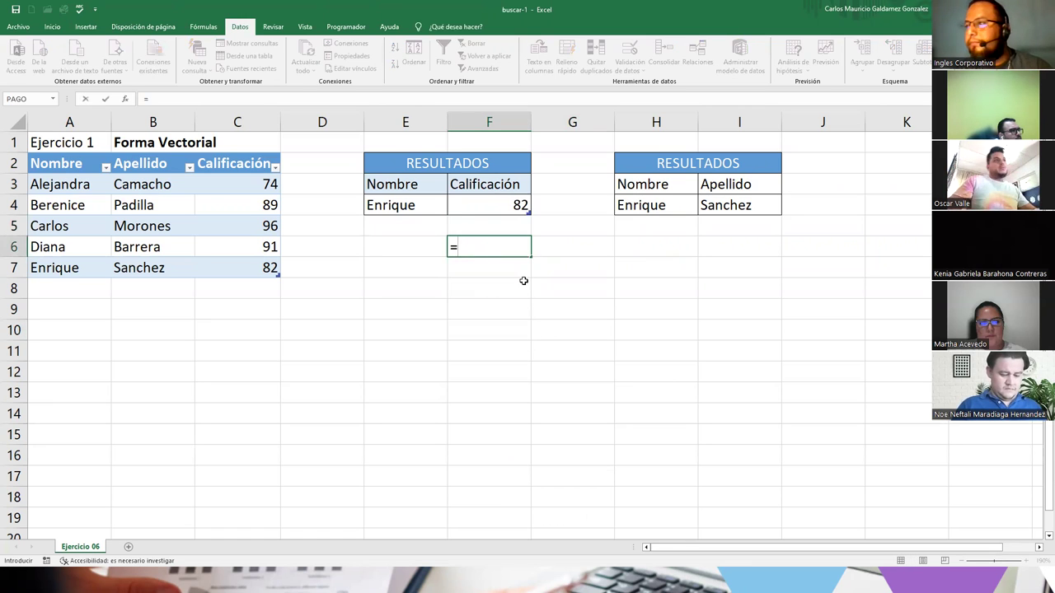
pyautogui.write('buscar')
pyautogui.press('Tab')
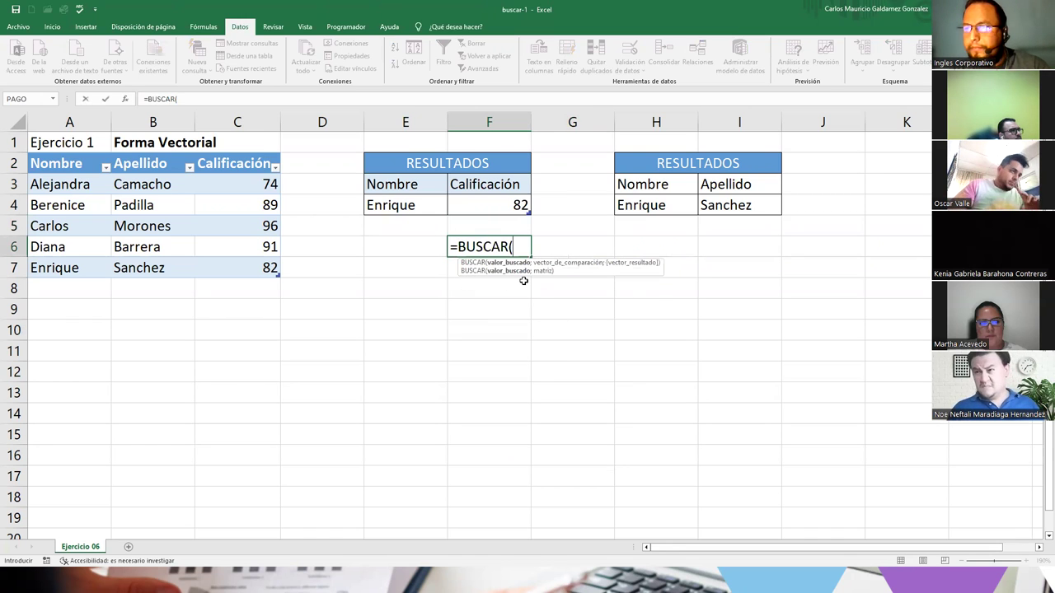
pyautogui.write('y')
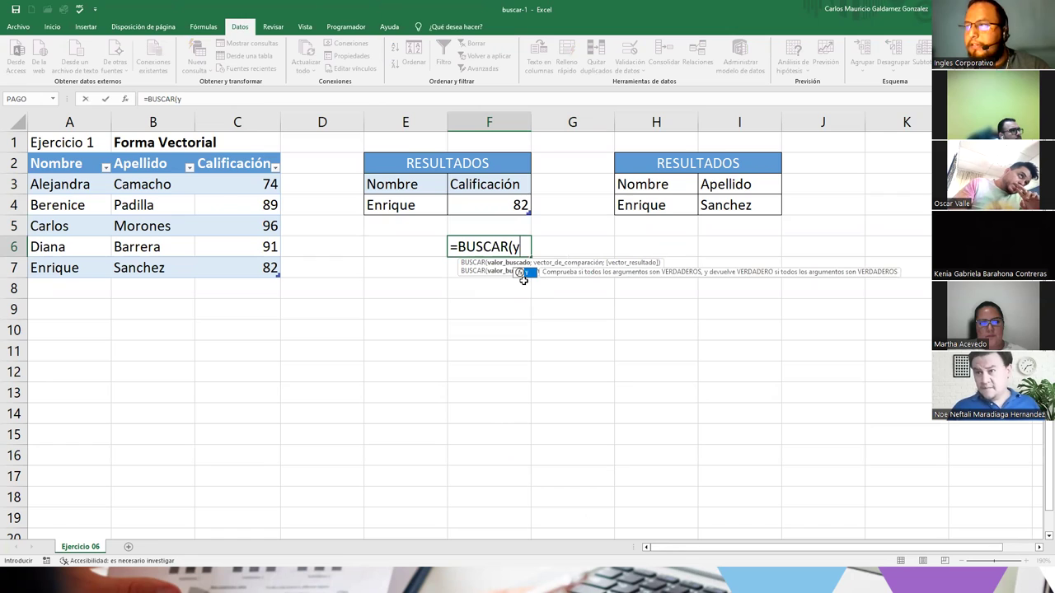
pyautogui.press('Tab')
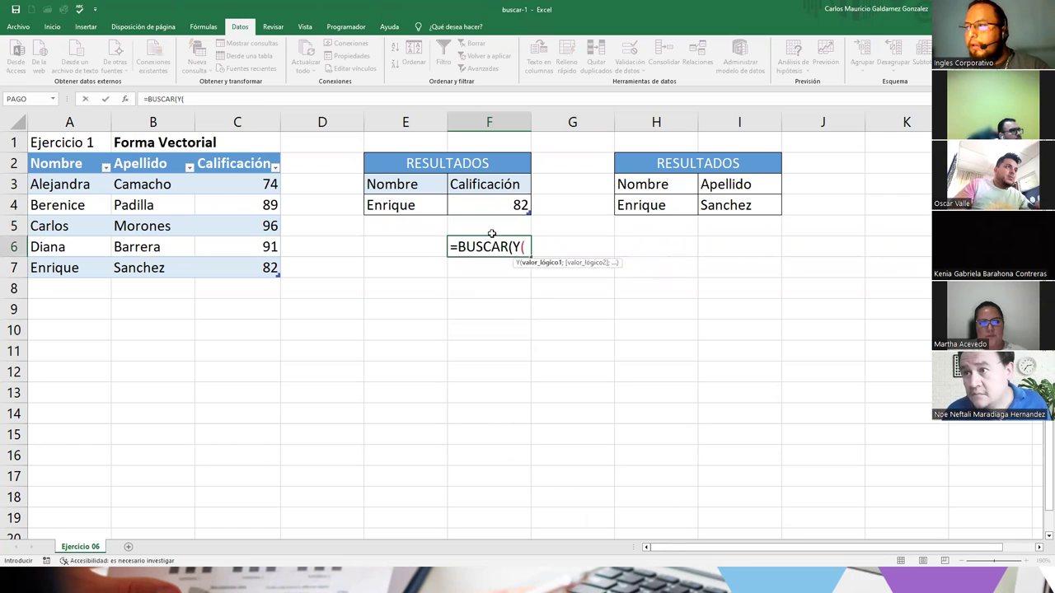
pyautogui.click(420, 208)
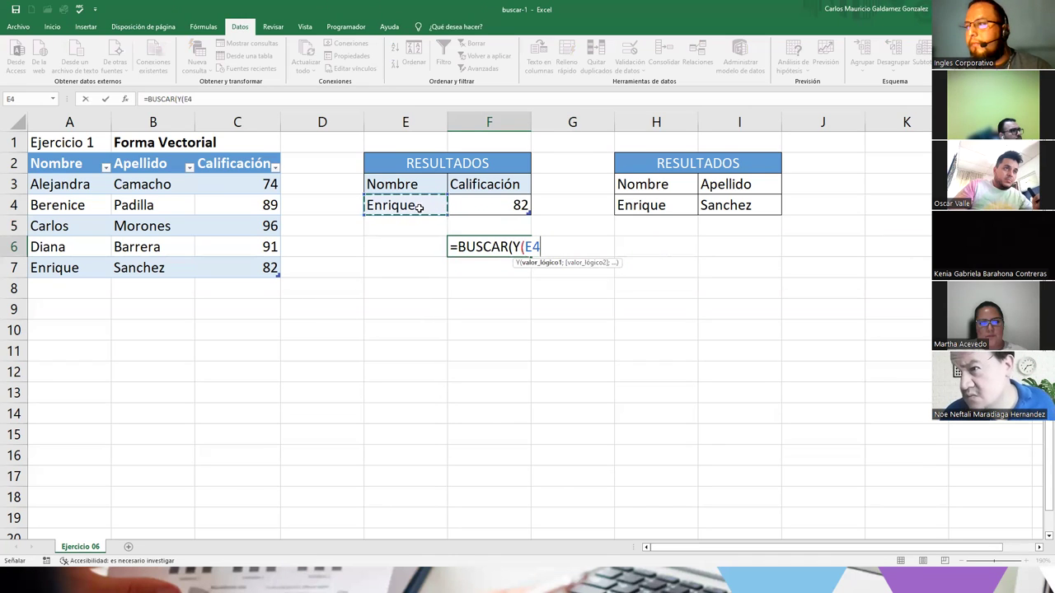
pyautogui.press('BackSpace')
pyautogui.press('BackSpace')
pyautogui.press('BackSpace')
pyautogui.press('BackSpace')
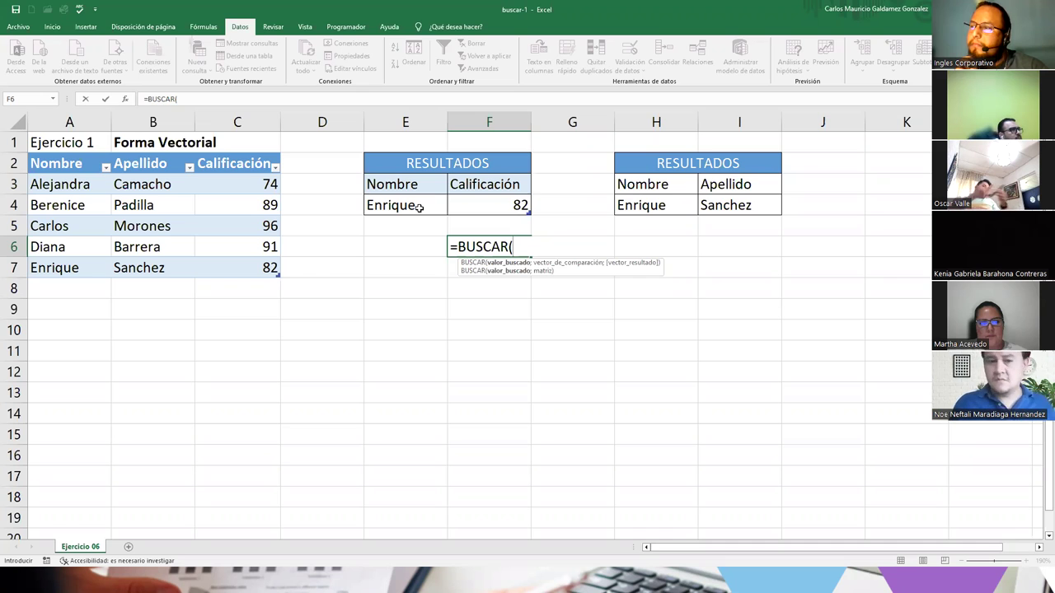
pyautogui.press('Escape')
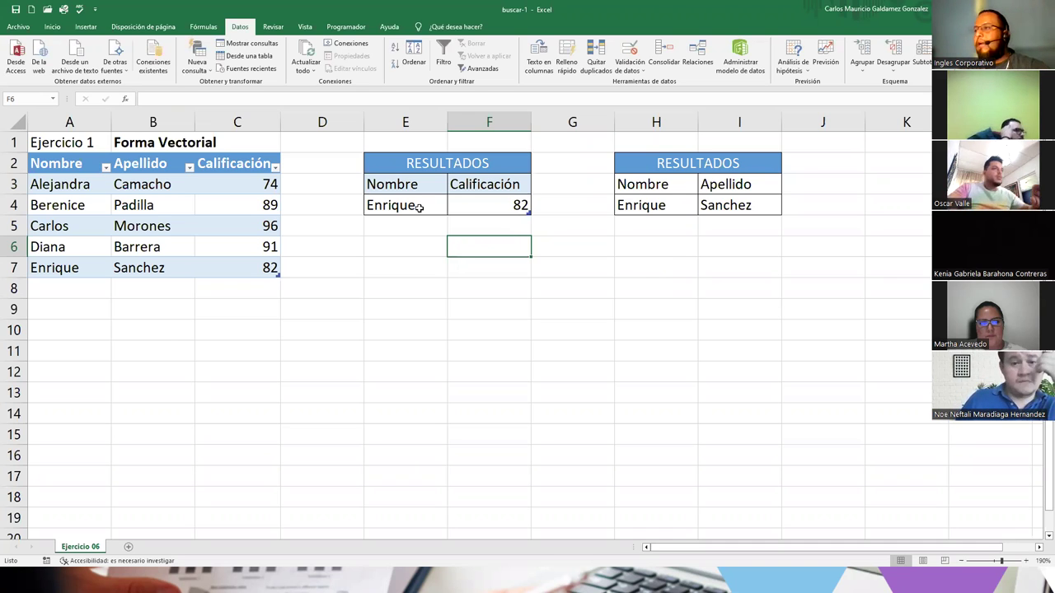
pyautogui.click(434, 249)
pyautogui.click(495, 252)
pyautogui.click(648, 241)
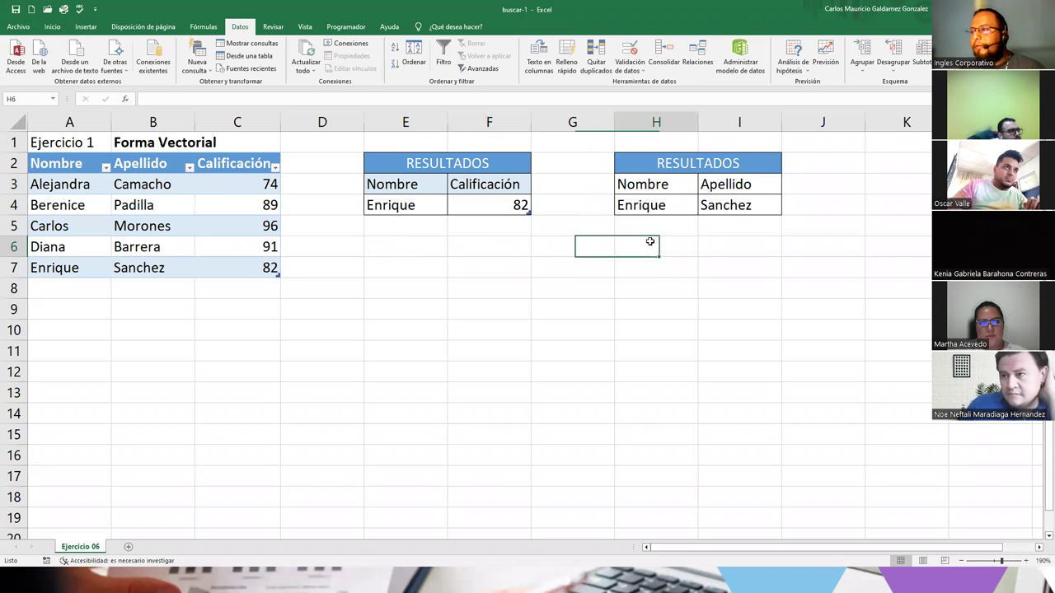
pyautogui.click(706, 243)
pyautogui.click(618, 248)
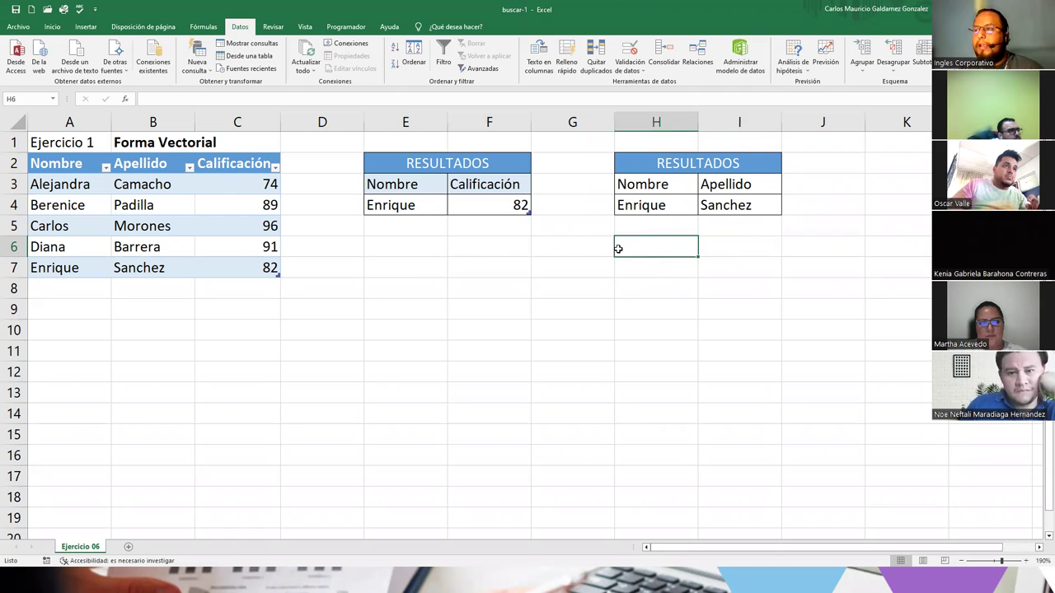
# - Compare the RESULTADOS tables in E2:F4 and H2:I4, checking the name in H4 and the BUSCAR formula in I4
pyautogui.moveTo(661, 165); pyautogui.dragTo(659, 203)
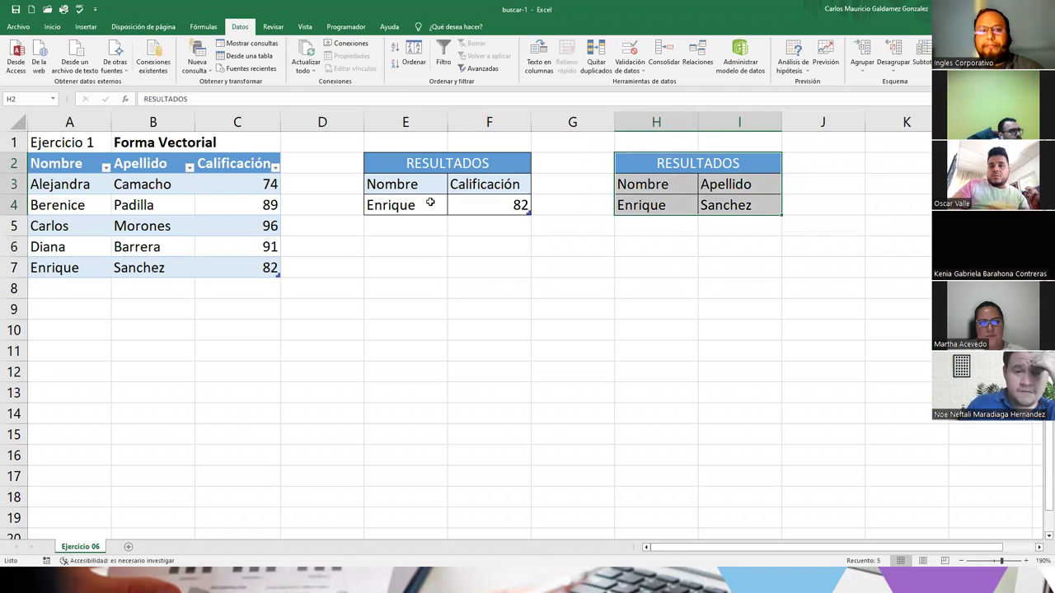
pyautogui.click(423, 169)
pyautogui.moveTo(423, 171); pyautogui.dragTo(395, 202)
pyautogui.moveTo(670, 170); pyautogui.dragTo(673, 203)
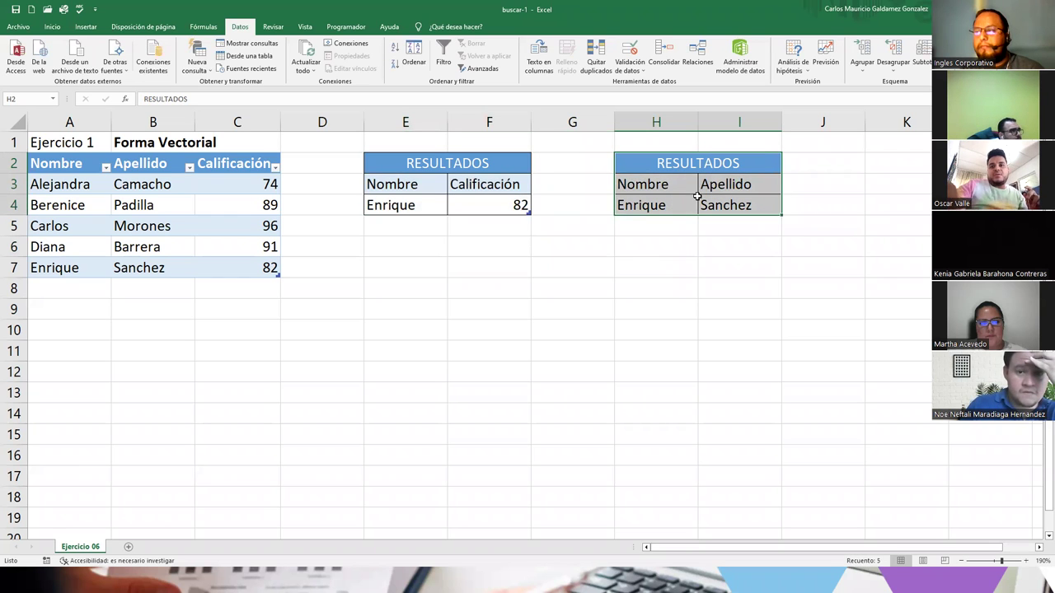
pyautogui.click(669, 205)
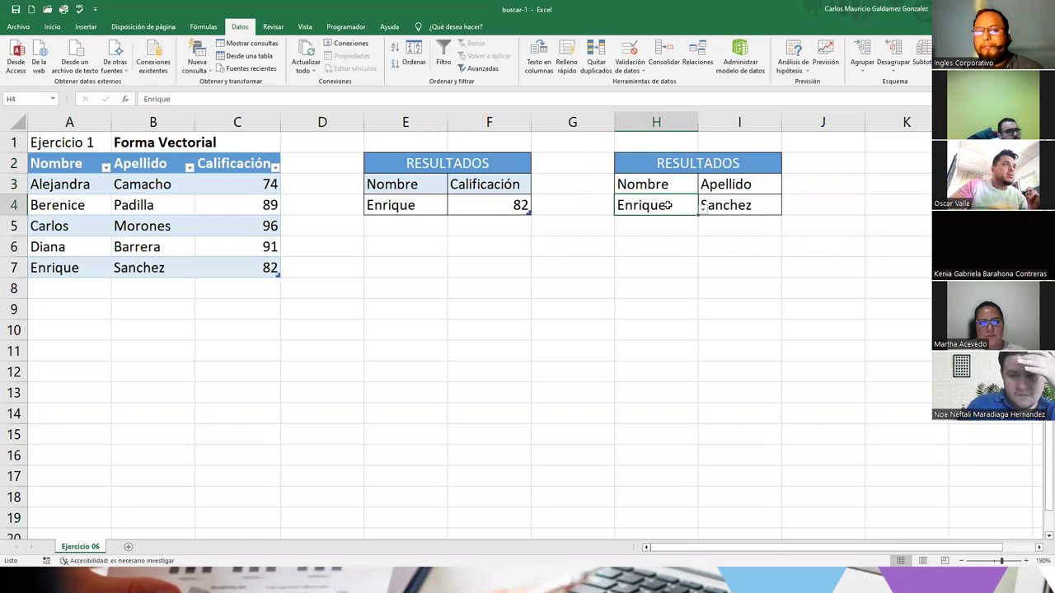
pyautogui.click(743, 205)
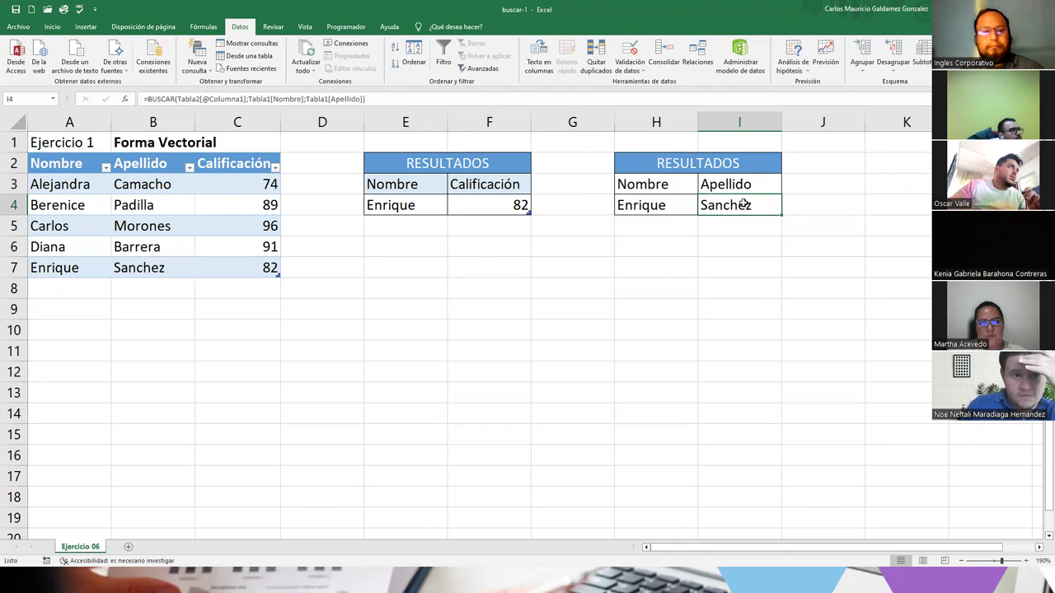
pyautogui.click(670, 206)
pyautogui.click(748, 206)
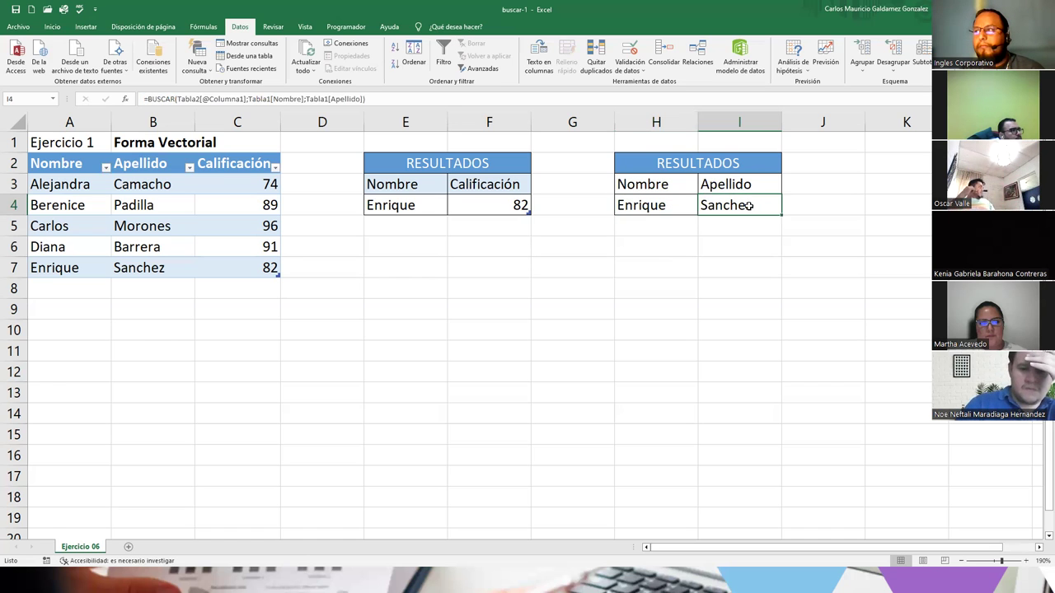
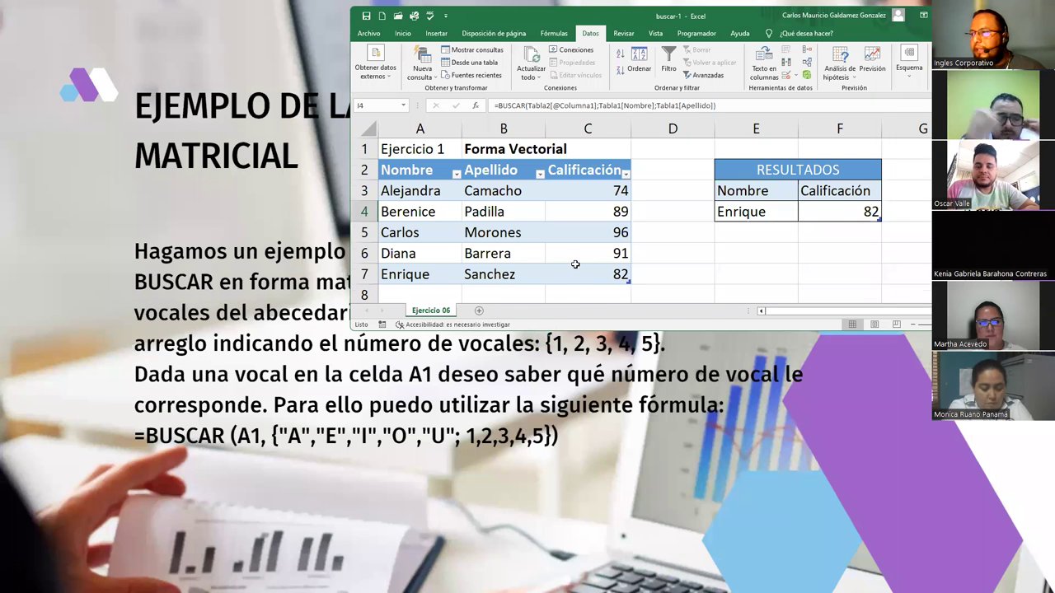
pyautogui.scroll(-5, 520, 247)
pyautogui.scroll(3, 520, 248)
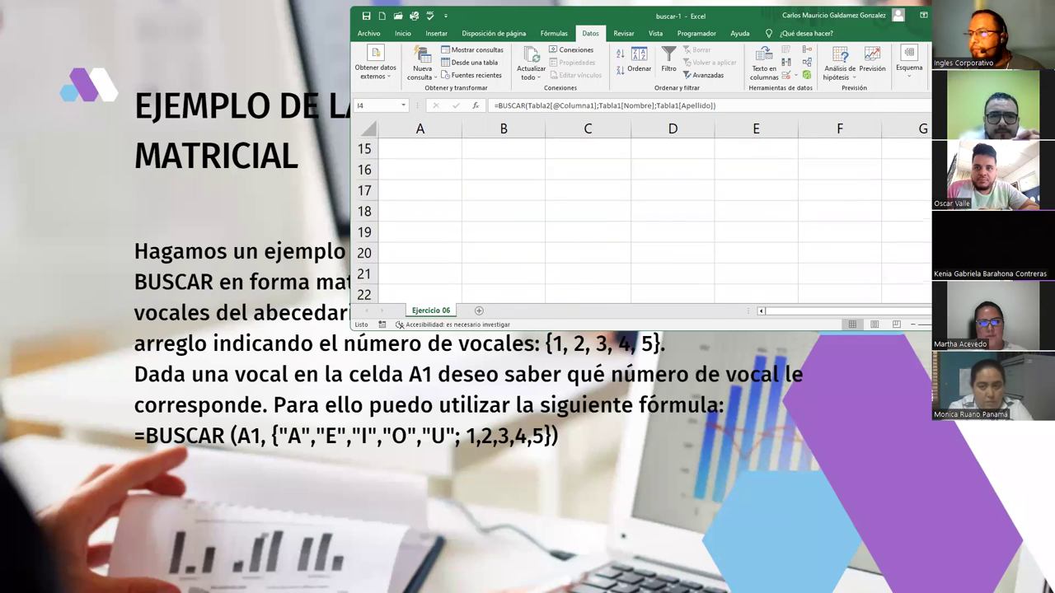
# - Copy the exercise heading in A1:B1 to A12:B12, below the student table
pyautogui.scroll(1, 909, 165)
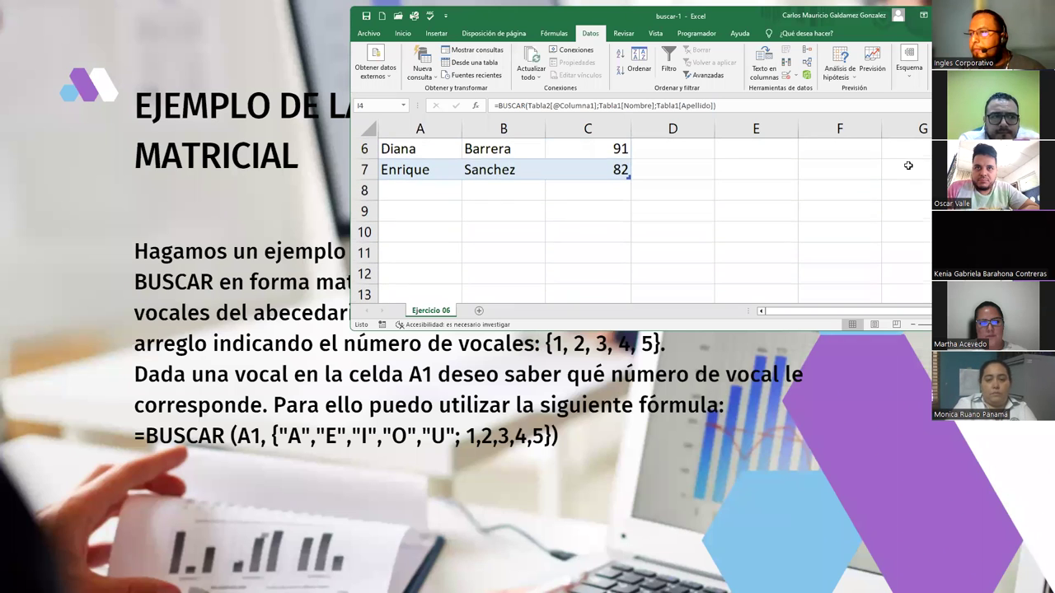
pyautogui.click(405, 236)
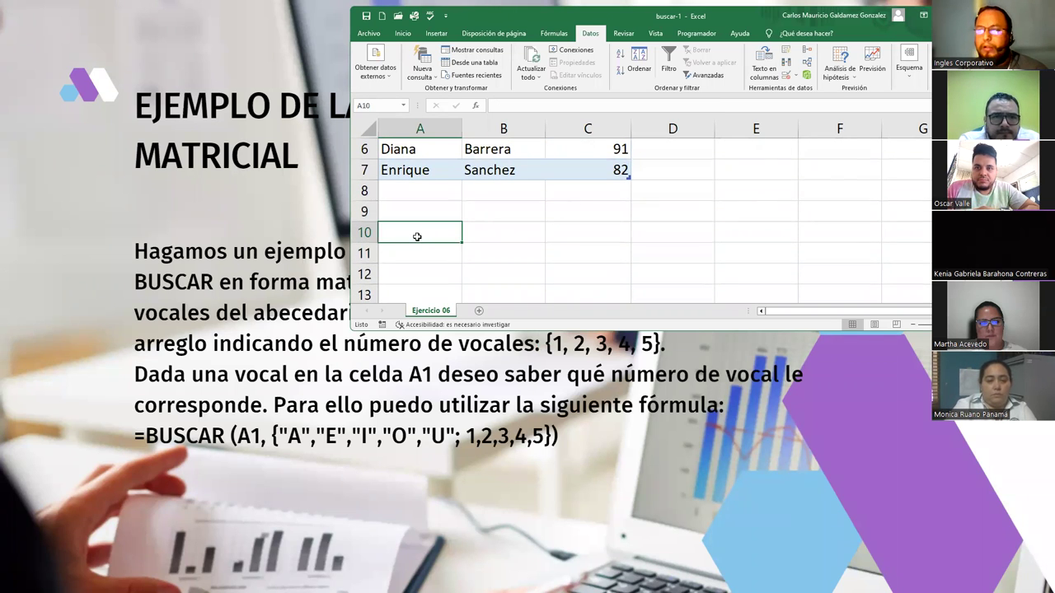
pyautogui.scroll(2, 418, 236)
pyautogui.moveTo(405, 147); pyautogui.dragTo(505, 129)
pyautogui.hotkey('ctrl', 'c')
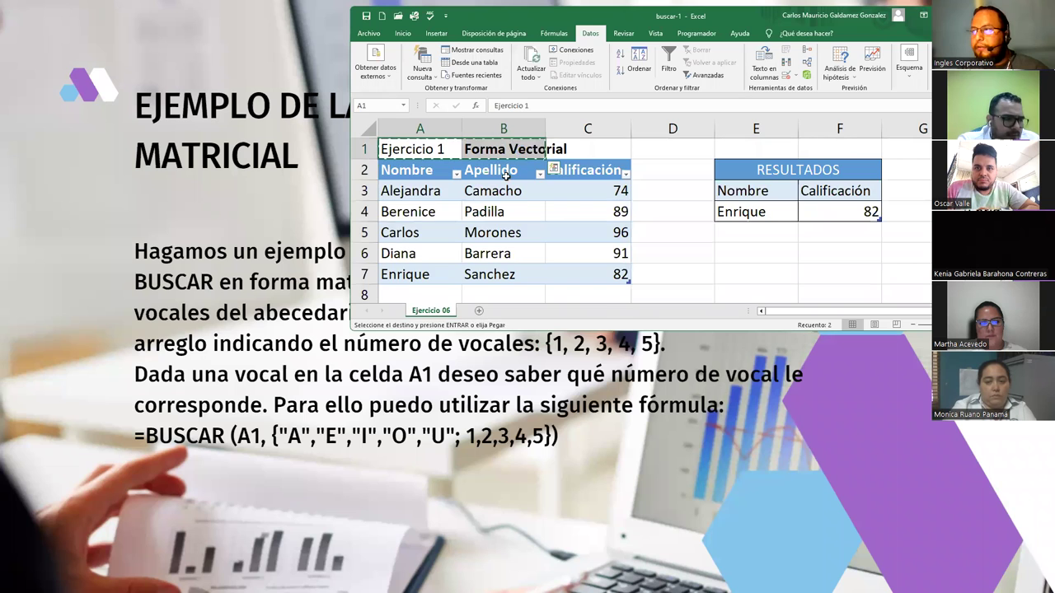
pyautogui.scroll(-5, 491, 190)
pyautogui.scroll(5, 492, 198)
pyautogui.click(401, 291)
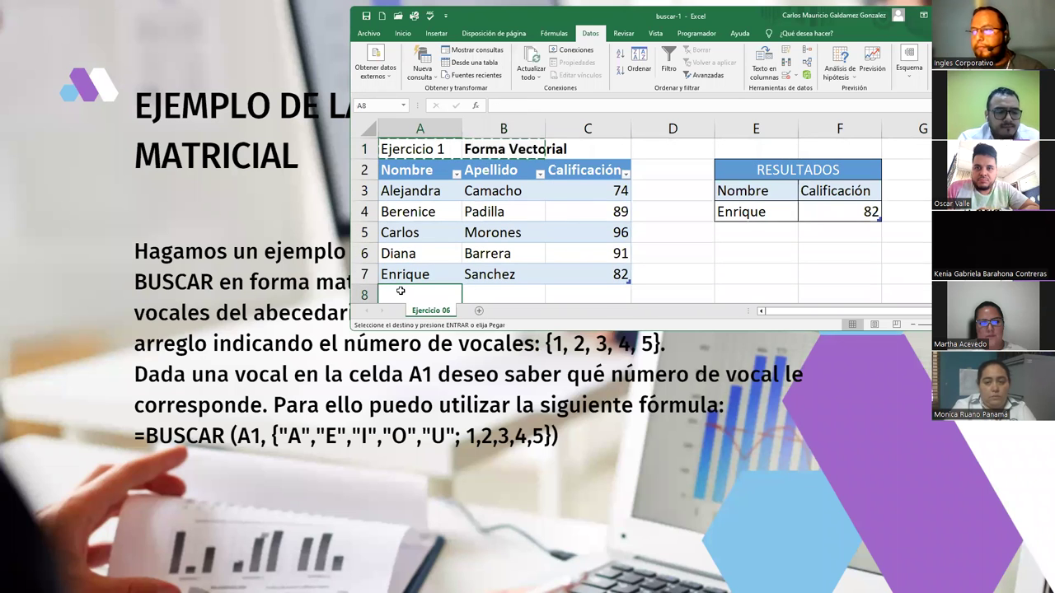
pyautogui.scroll(-2, 400, 290)
pyautogui.click(400, 291)
pyautogui.hotkey('ctrl', 'v')
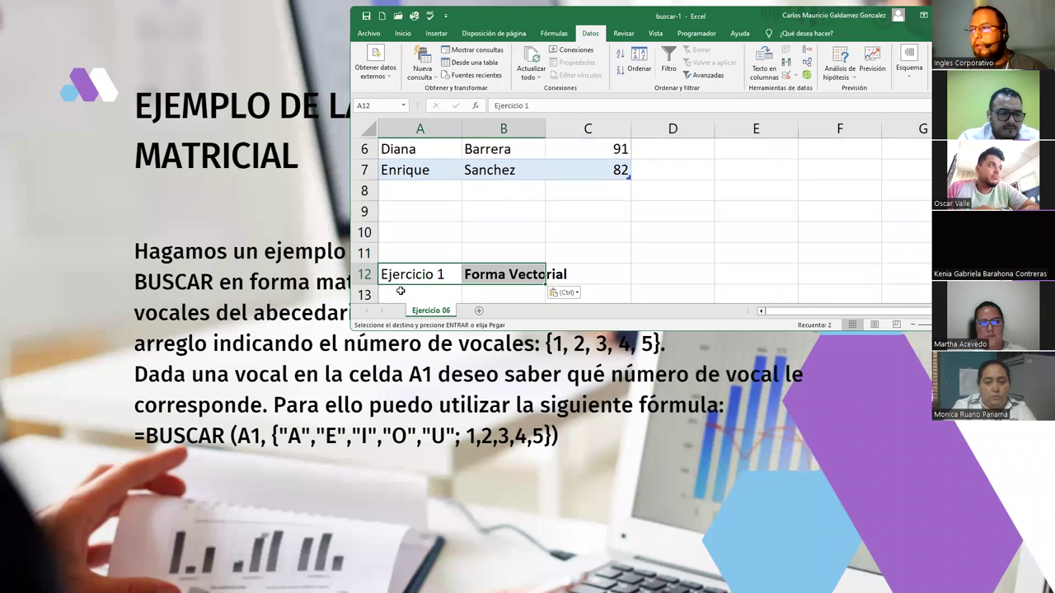
# - Change the copied heading to Ejercicio 2 in A12 and Forma Matricial in B12
pyautogui.press('F2')
pyautogui.press('BackSpace')
pyautogui.write('2')
pyautogui.press('Return')
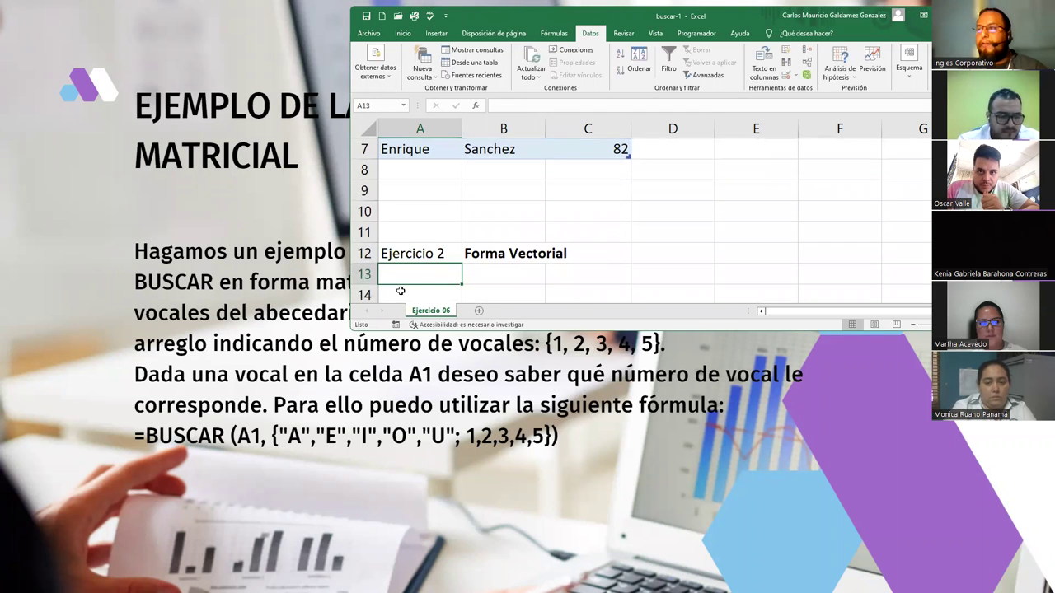
pyautogui.click(476, 253)
pyautogui.click(528, 106)
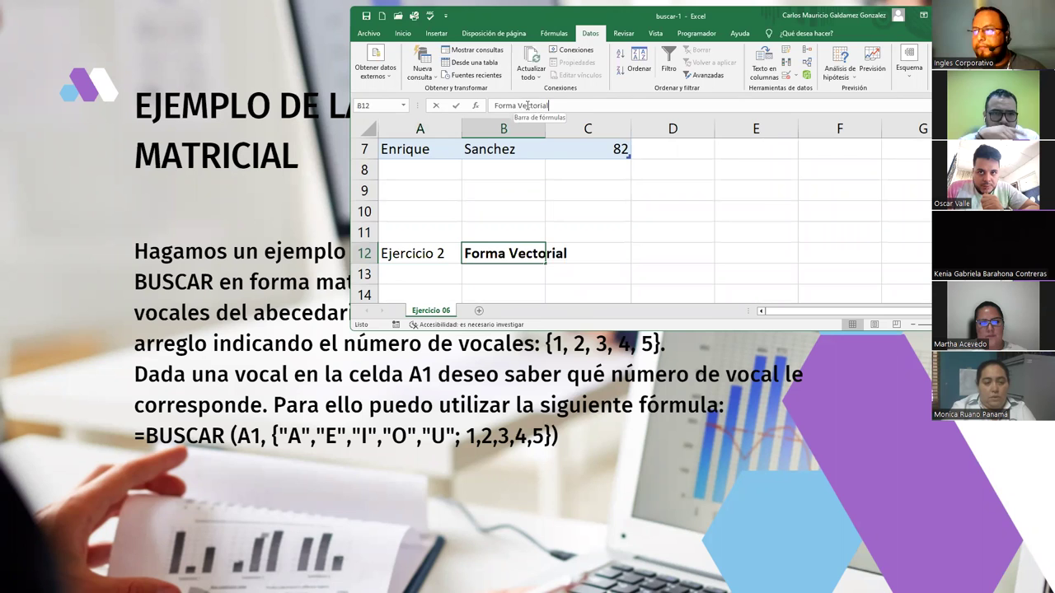
pyautogui.doubleClick(528, 105)
pyautogui.write('Matricial')
pyautogui.press('Return')
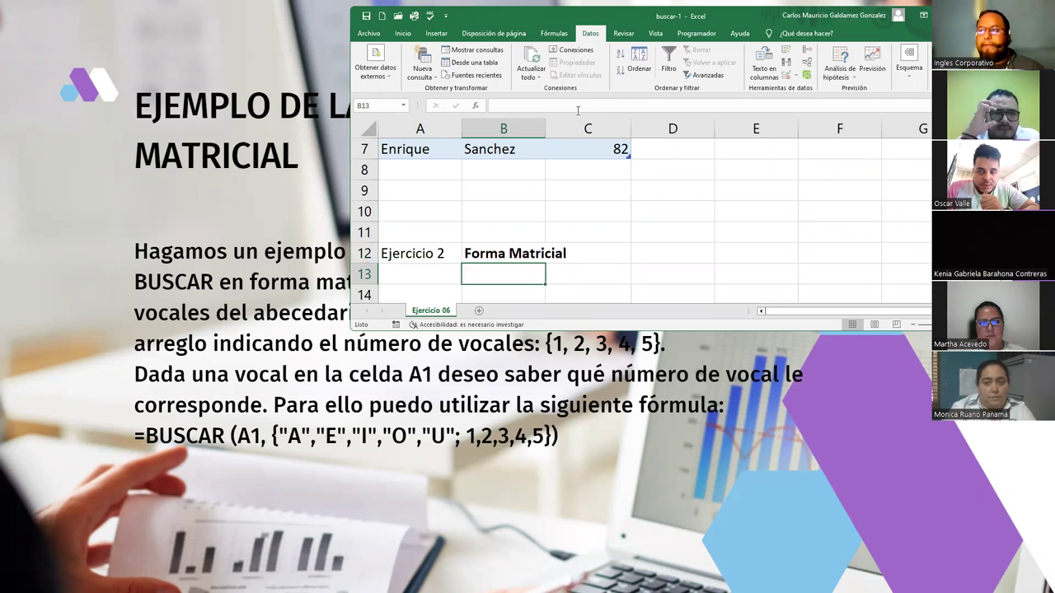
# - Enter the heading Valor in A13
pyautogui.click(420, 272)
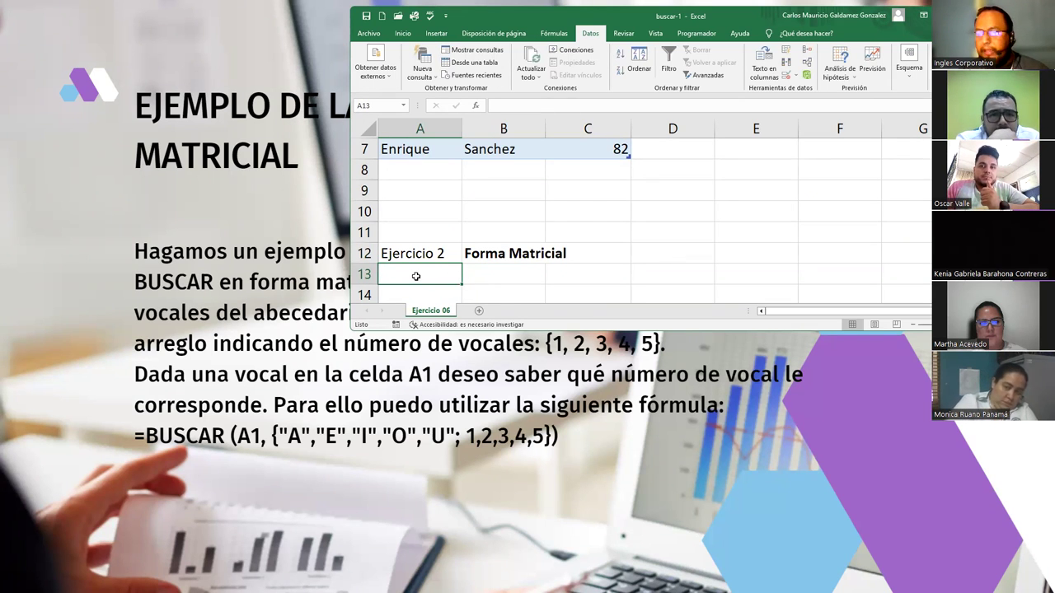
pyautogui.write('Vs')
pyautogui.press('BackSpace')
pyautogui.write('alor')
pyautogui.press('Tab')
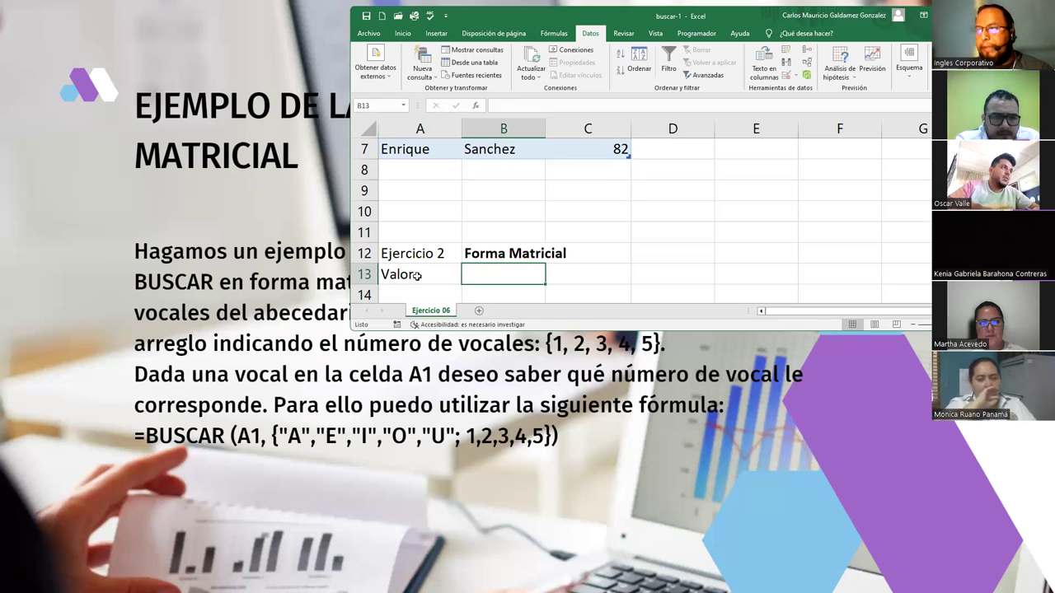
pyautogui.press('Return')
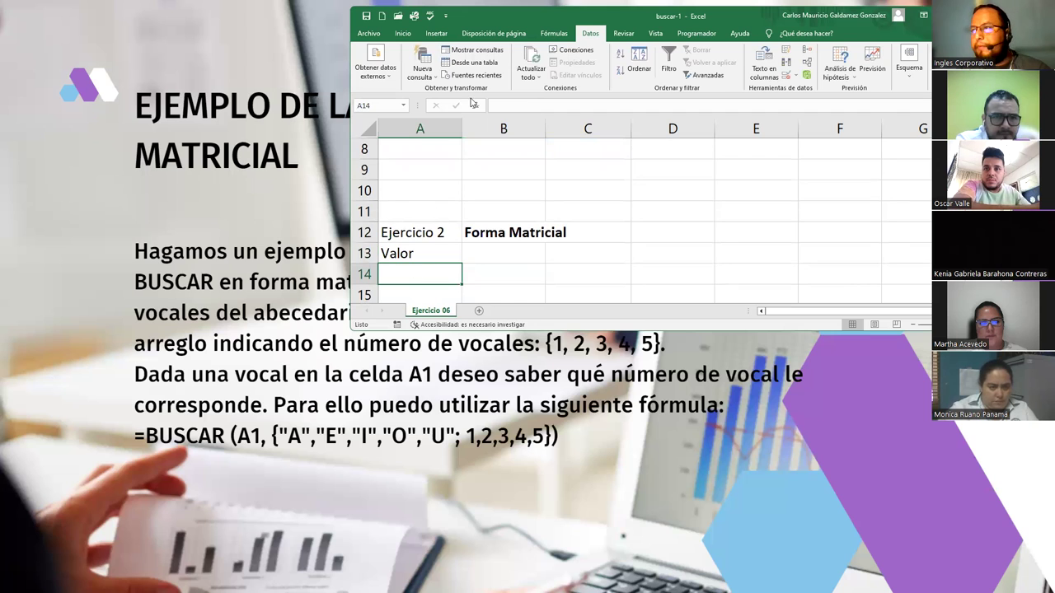
# - Apply all borders to A14, and center and bold the Valor heading in A13
pyautogui.click(402, 34)
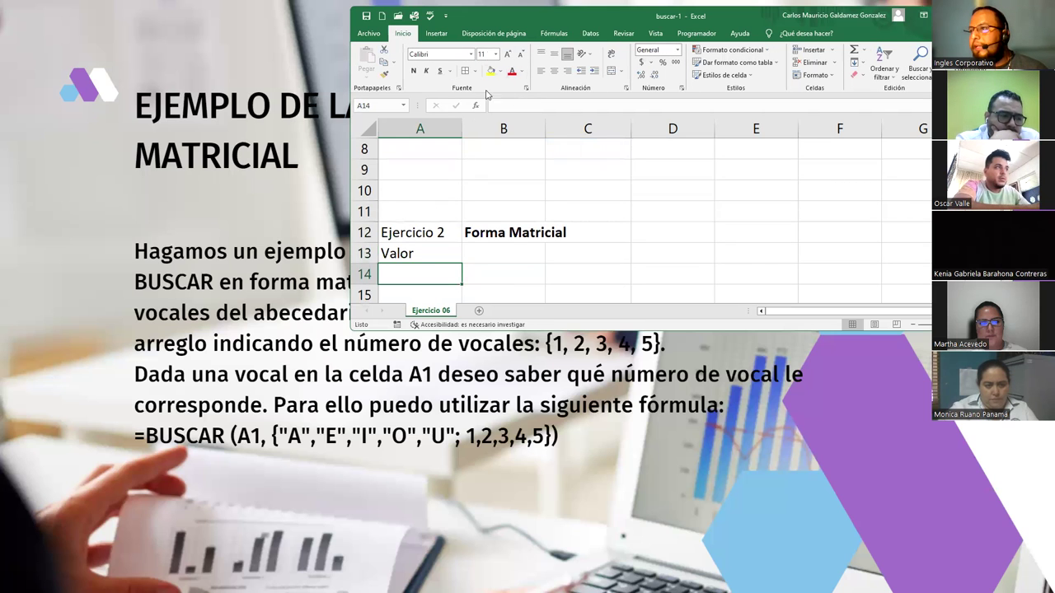
pyautogui.click(474, 71)
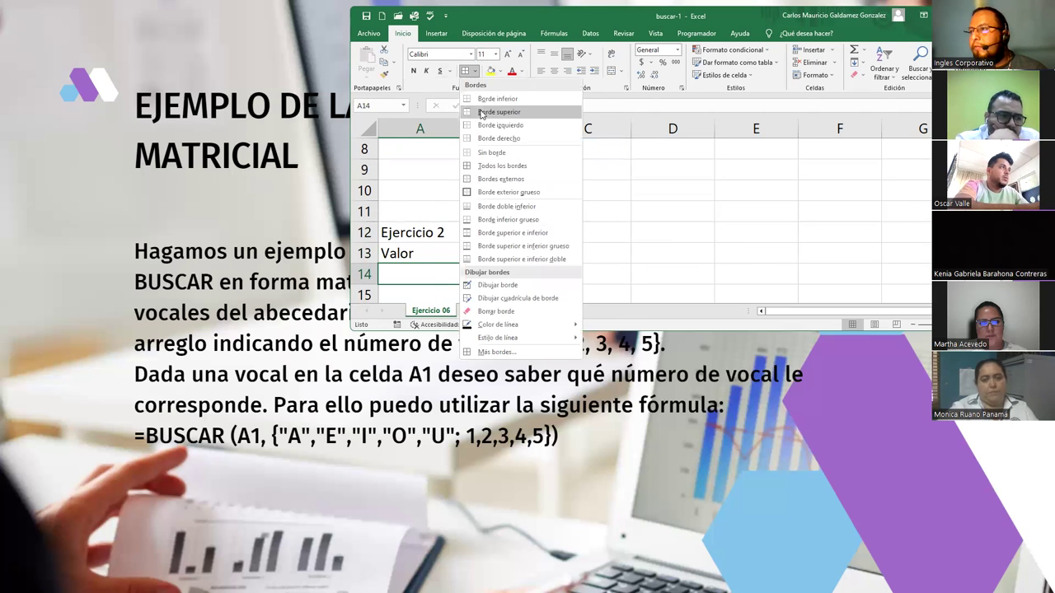
pyautogui.click(490, 166)
pyautogui.click(398, 254)
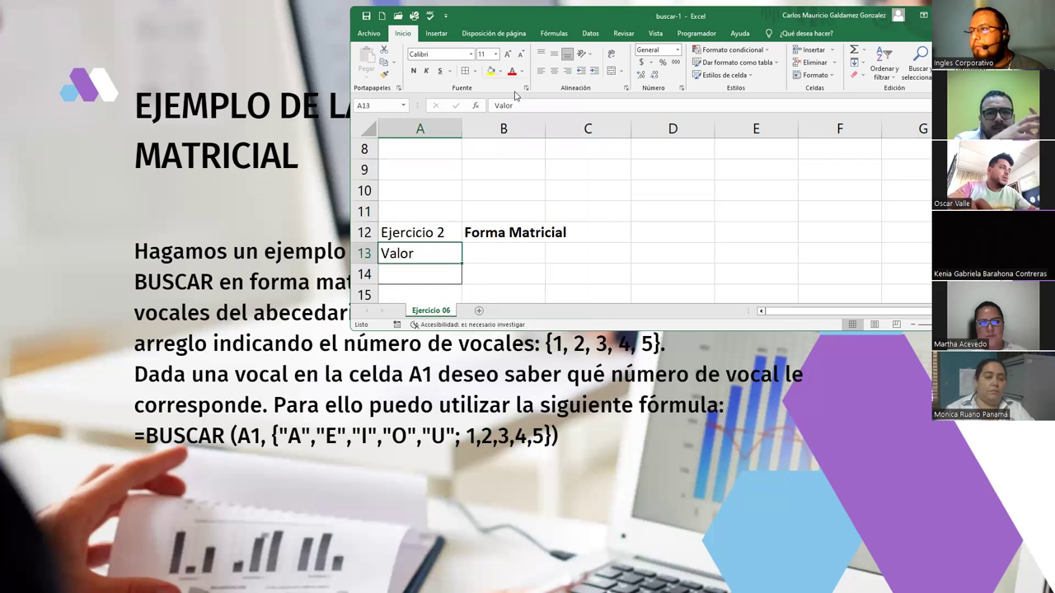
pyautogui.click(554, 71)
pyautogui.click(414, 71)
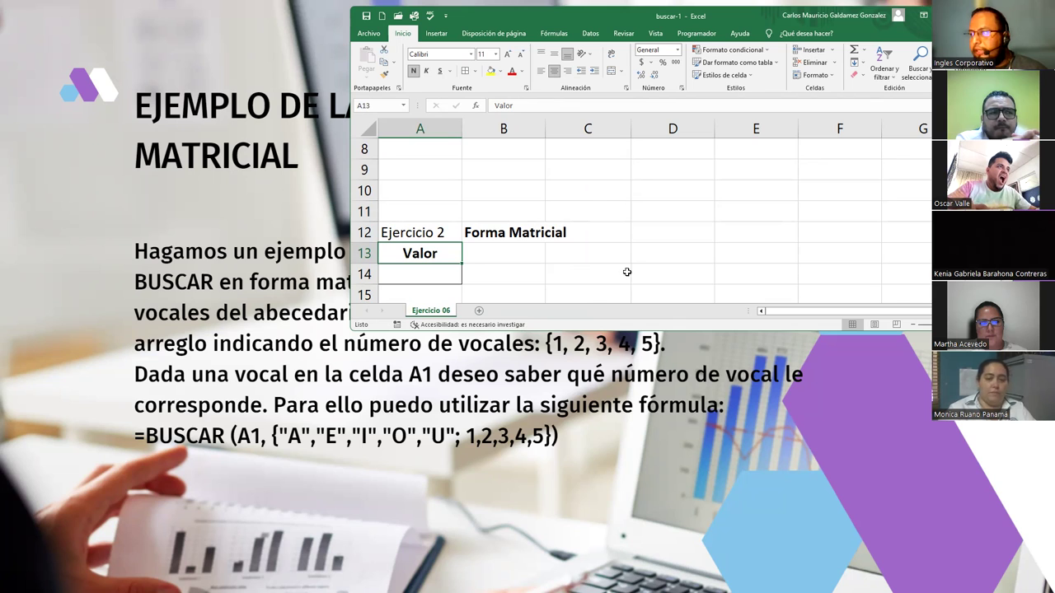
# - Enter the heading Resultado in C13 and set the cell below it, C14, to bold
pyautogui.click(577, 273)
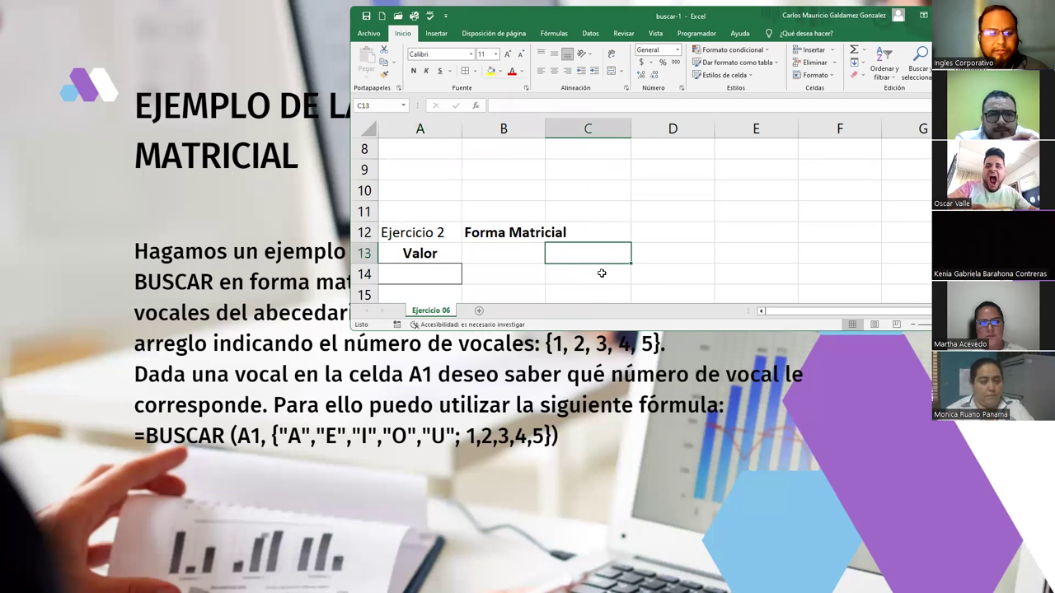
pyautogui.write('Resultado')
pyautogui.press('Return')
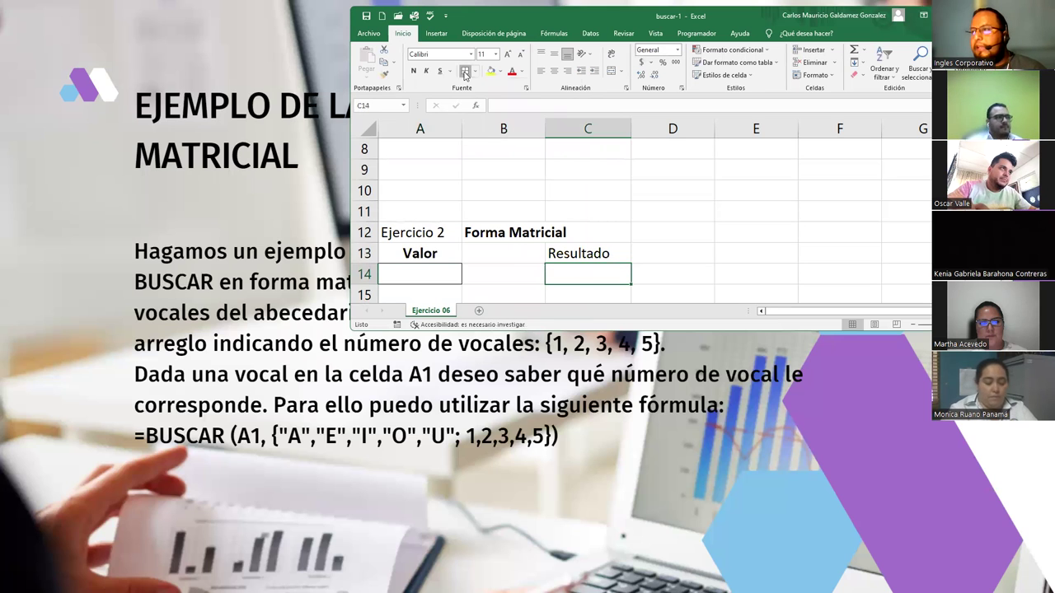
pyautogui.click(414, 71)
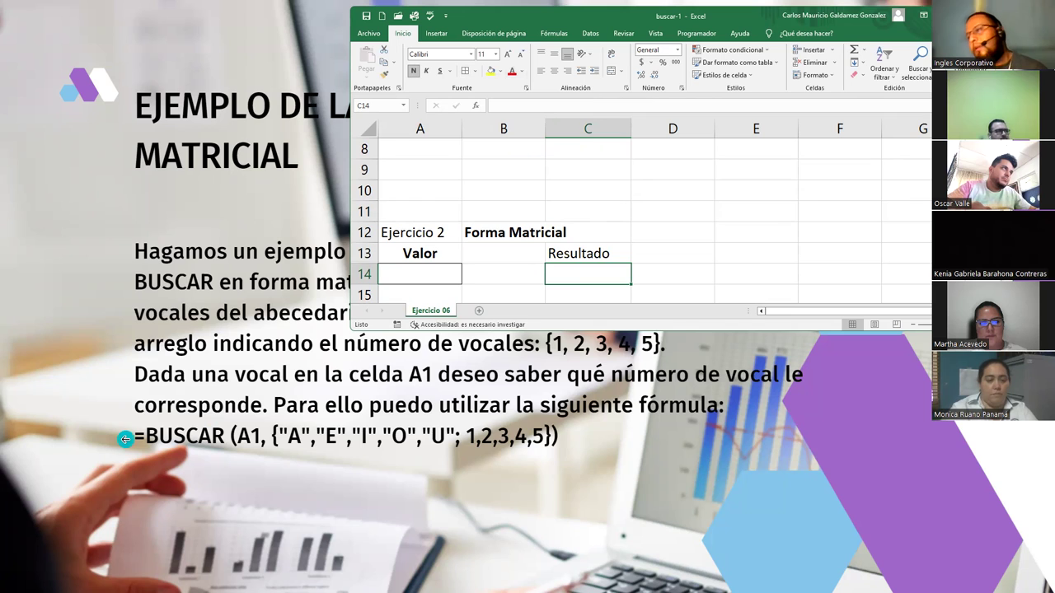
# - Start a BUSCAR formula in C14 with A14 as the lookup value and open an array constant for the second argument
pyautogui.doubleClick(578, 273)
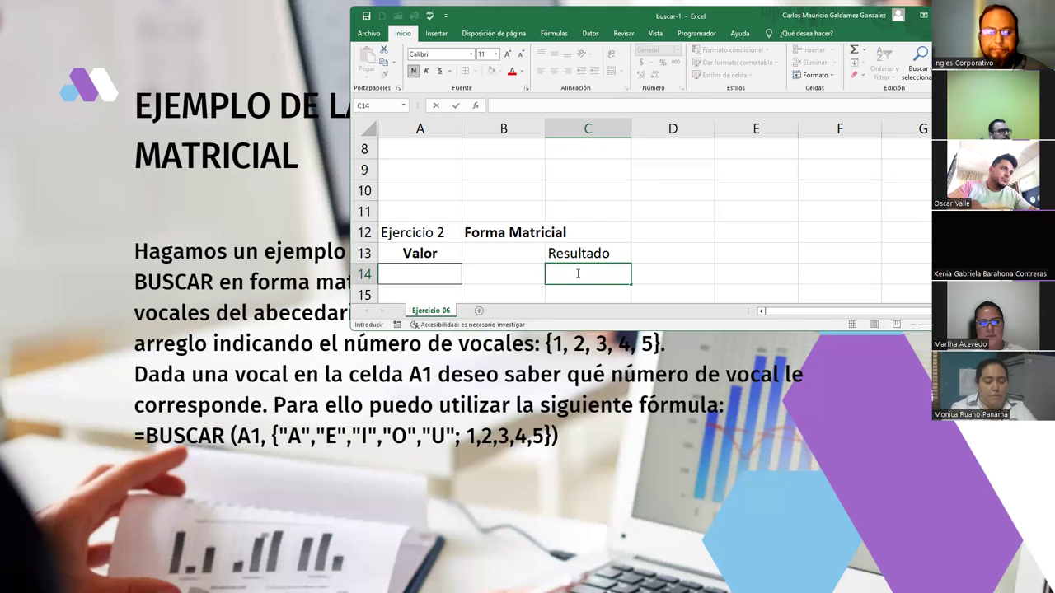
pyautogui.write('=buscar')
pyautogui.press('Tab')
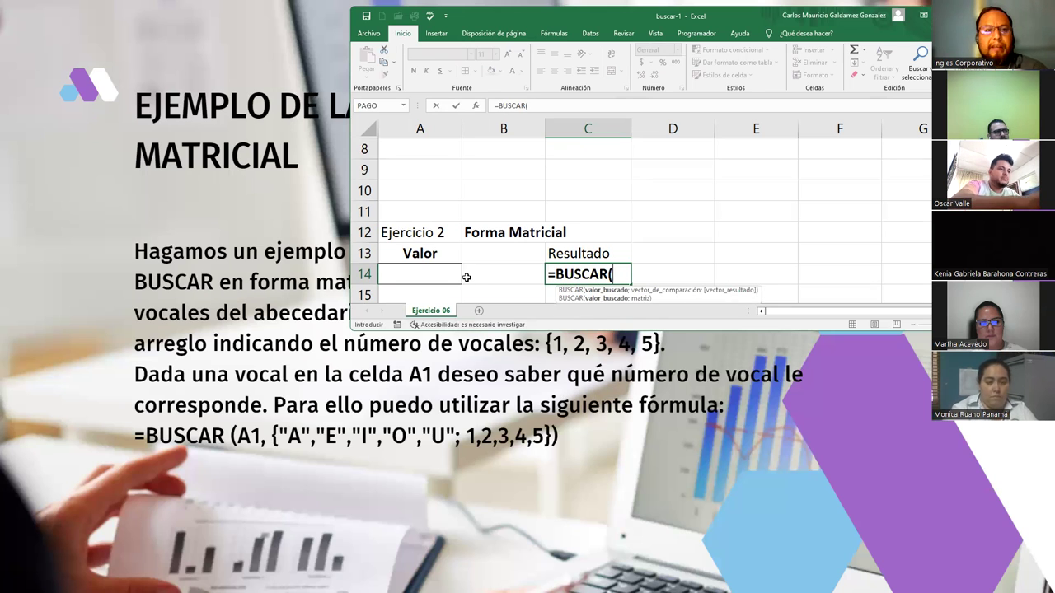
pyautogui.click(421, 274)
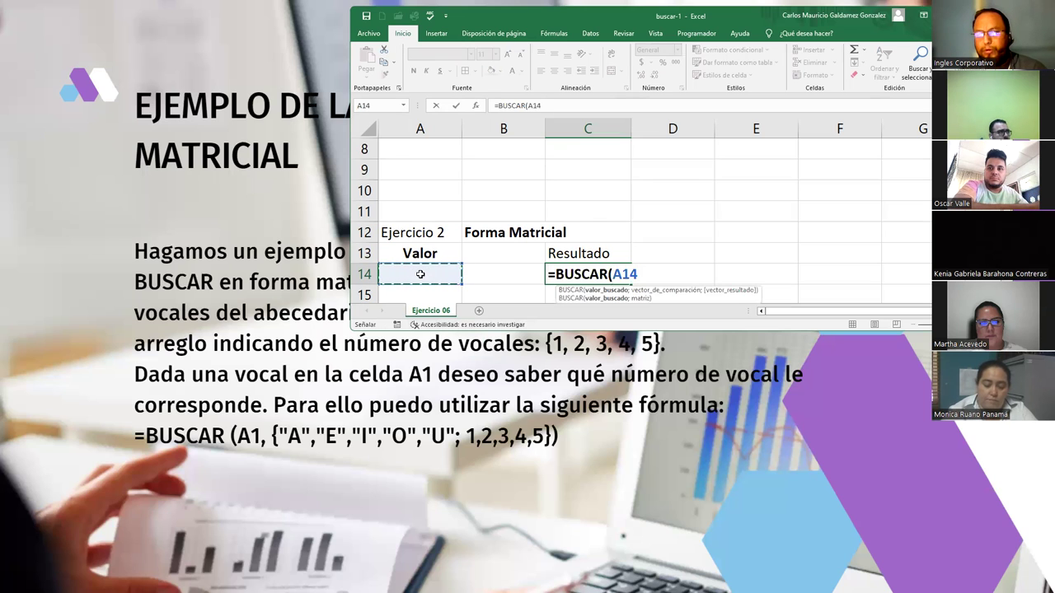
pyautogui.write(';')
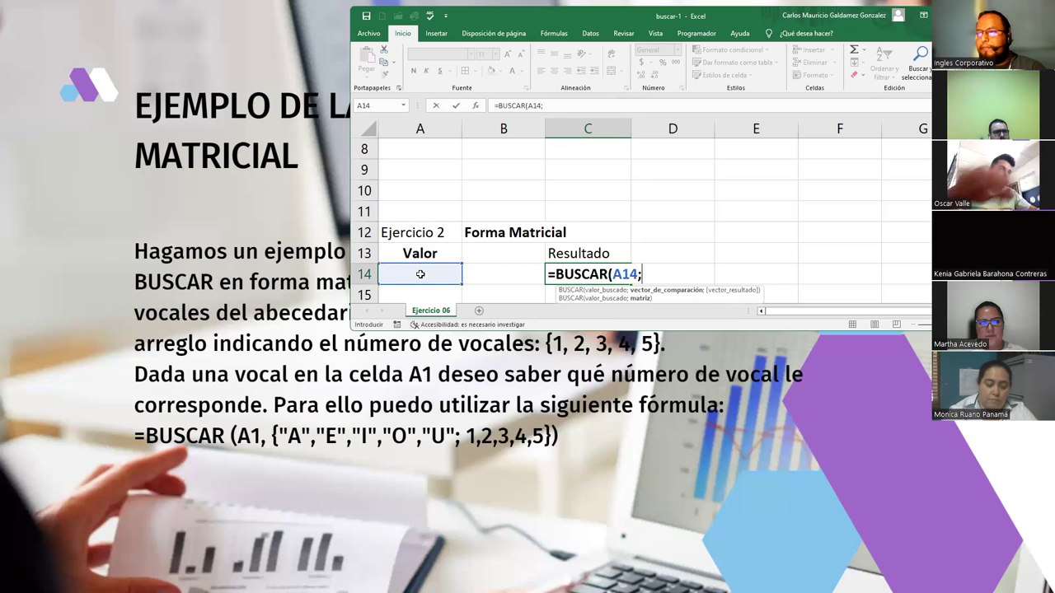
pyautogui.write('{')
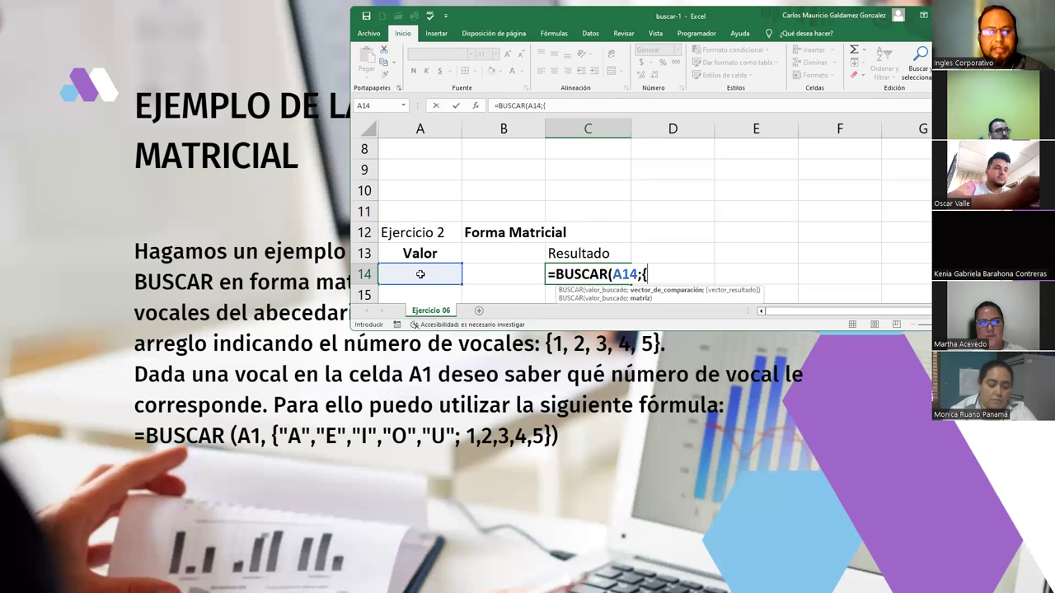
# - Add "A" and "E" as the first two vowels of the array constant in the C14 formula
pyautogui.write('"')
pyautogui.write('aA')
pyautogui.press('BackSpace')
pyautogui.press('BackSpace')
pyautogui.write('A",')
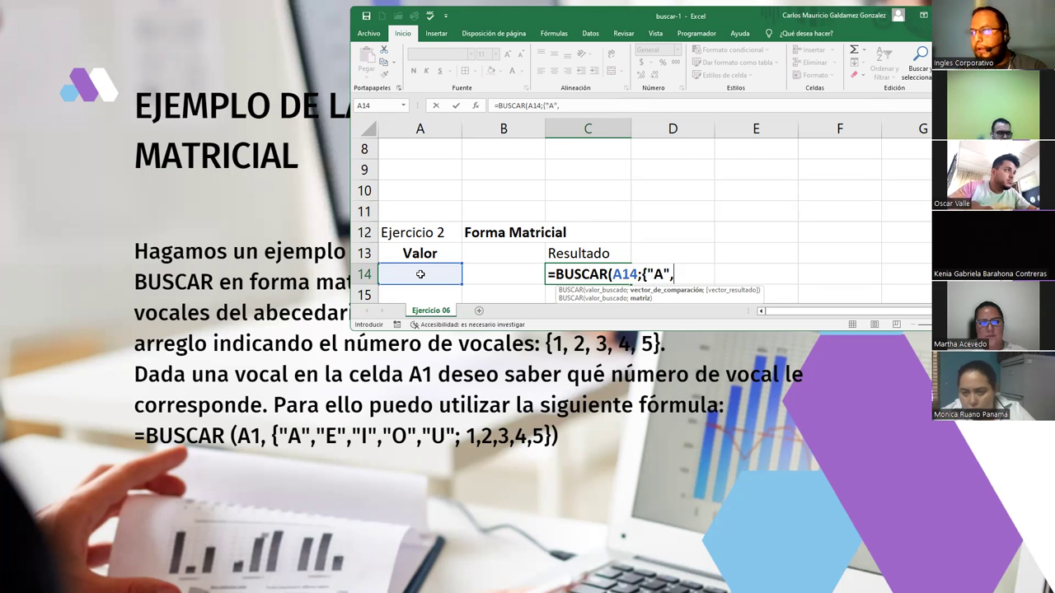
pyautogui.write('"B')
pyautogui.write('"')
pyautogui.press('BackSpace')
pyautogui.press('BackSpace')
pyautogui.write('E')
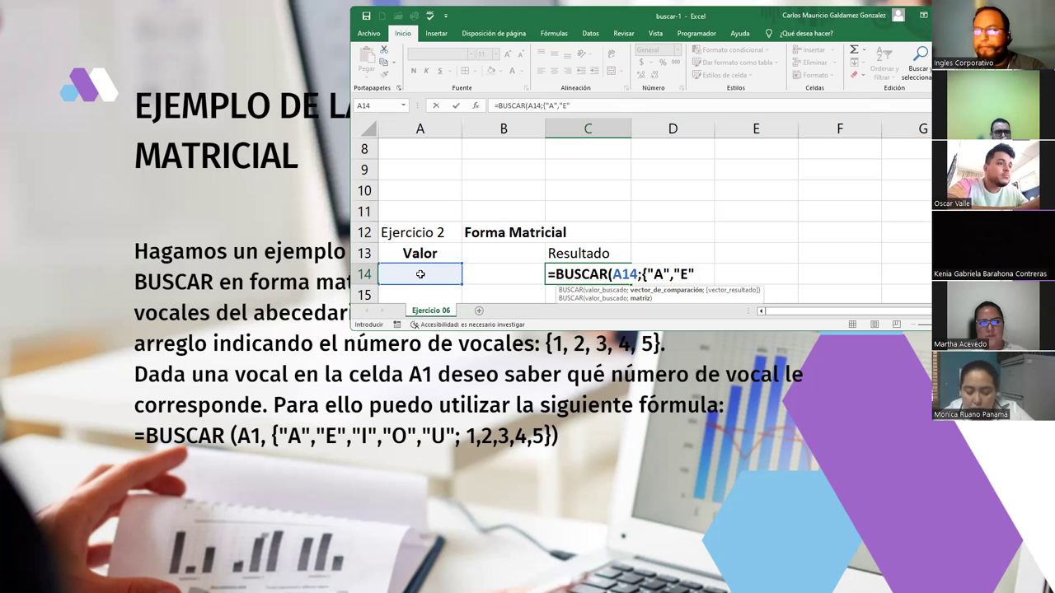
# - Complete the array's vowel row in the C14 formula with "I","O","U"
pyautogui.write('","C",')
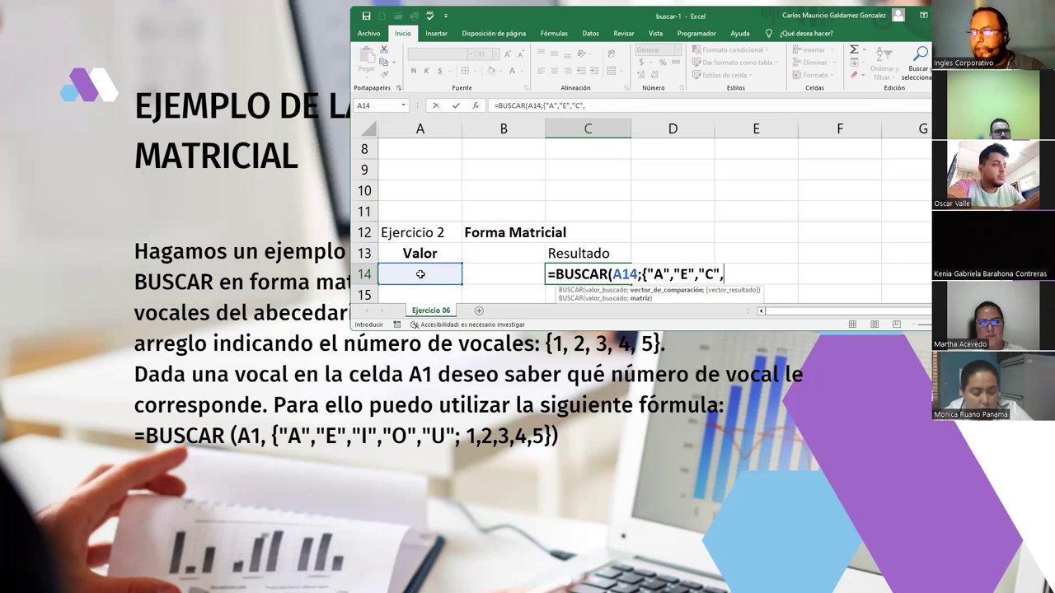
pyautogui.click(420, 273)
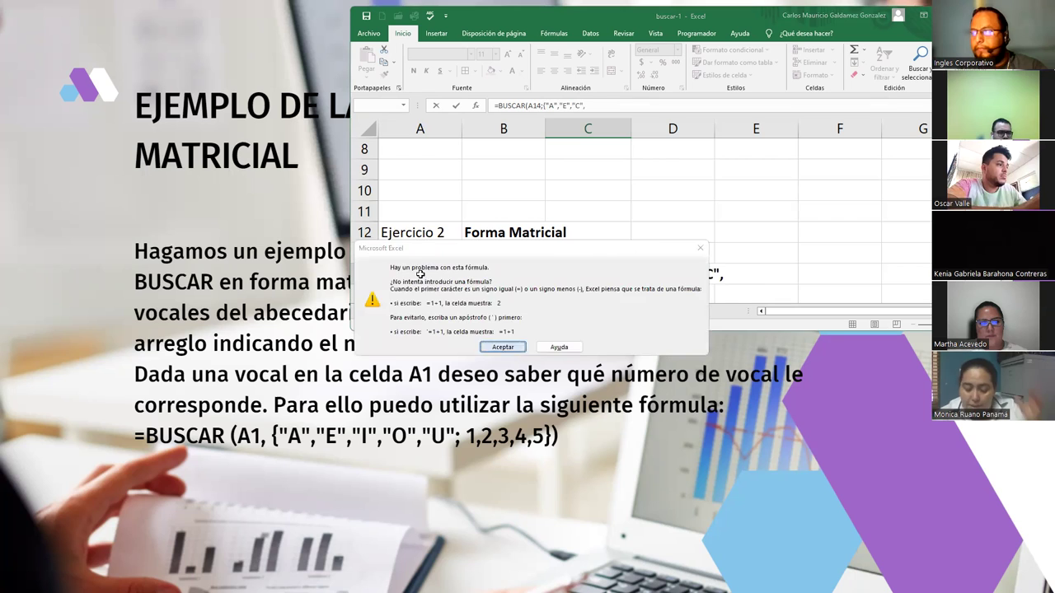
pyautogui.press('Return')
pyautogui.press('BackSpace')
pyautogui.write('I')
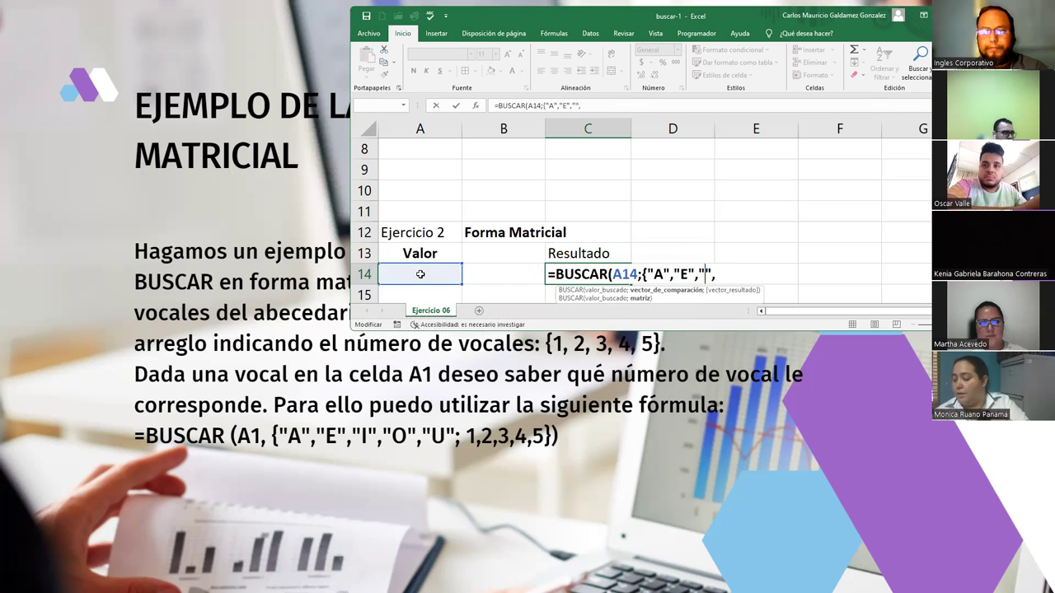
pyautogui.press('Right')
pyautogui.press('Right')
pyautogui.write('"O"')
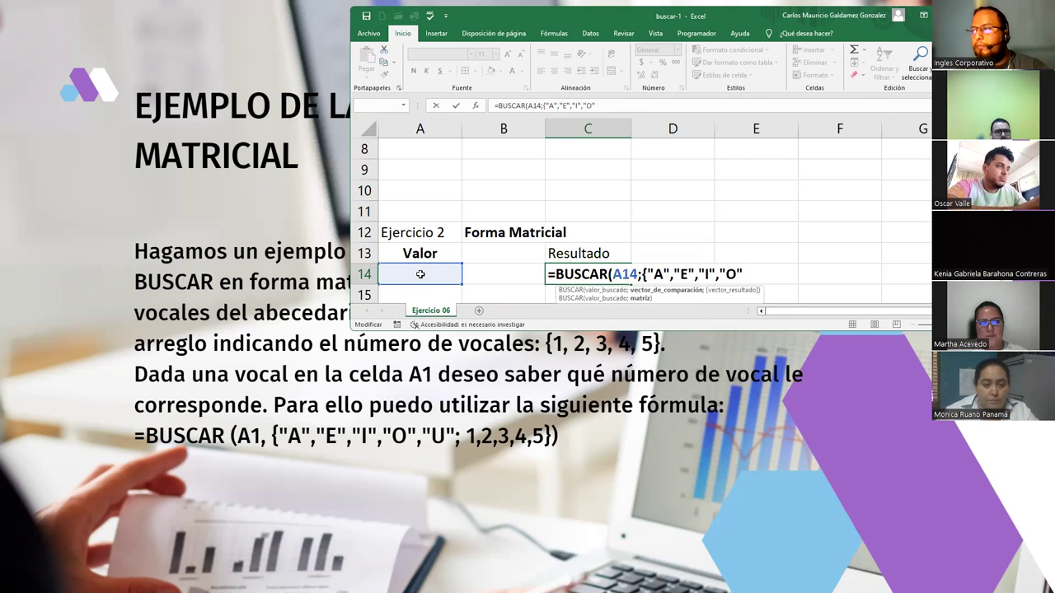
pyautogui.write(',"U"')
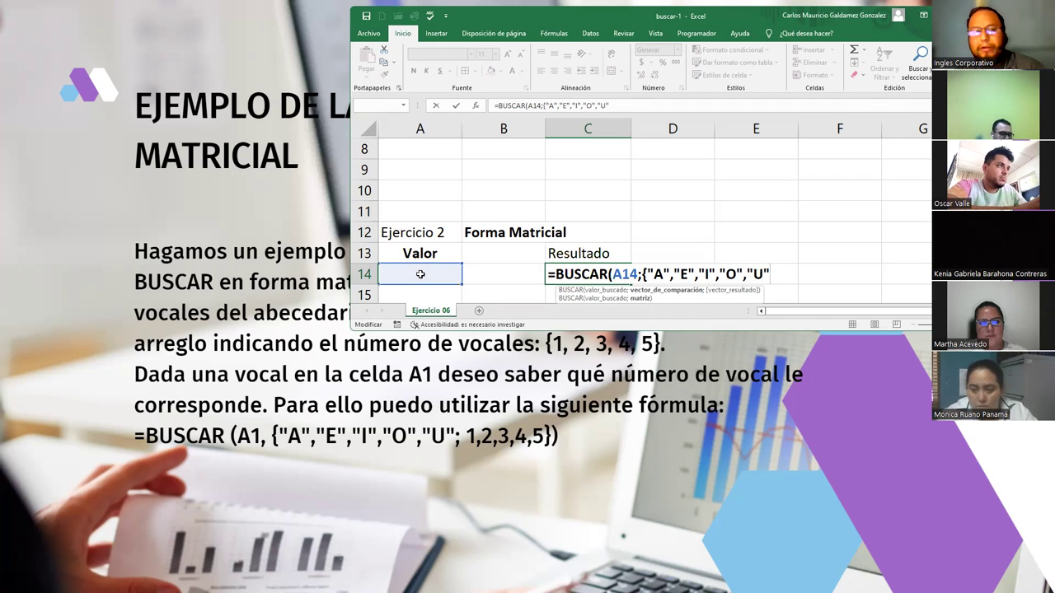
# - Add 1,2,3,4,5 as the second row of the array after a semicolon and close the array constant
pyautogui.write(';')
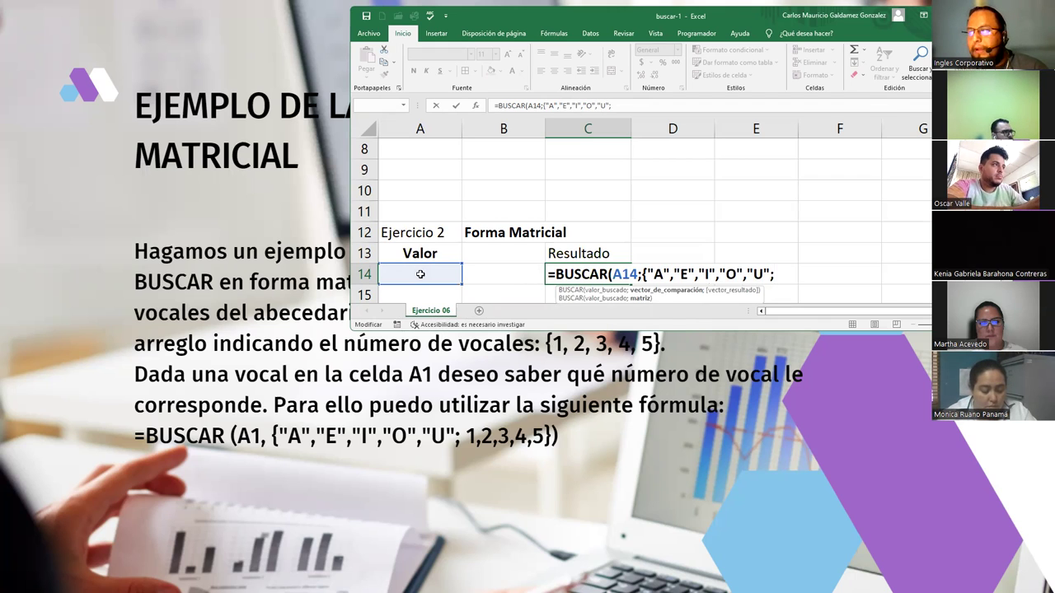
pyautogui.write('1')
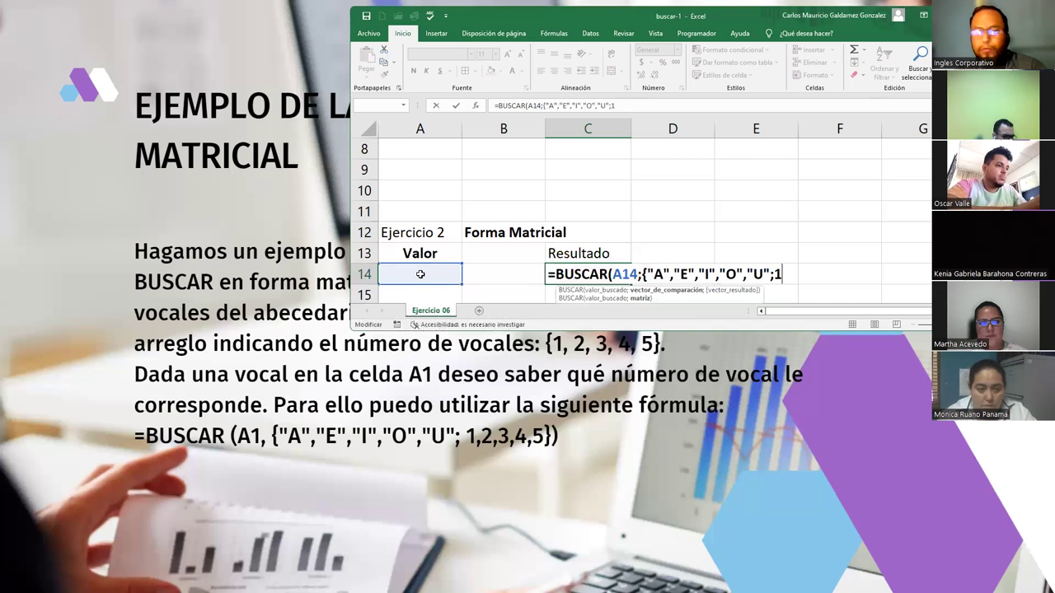
pyautogui.write(',2,3')
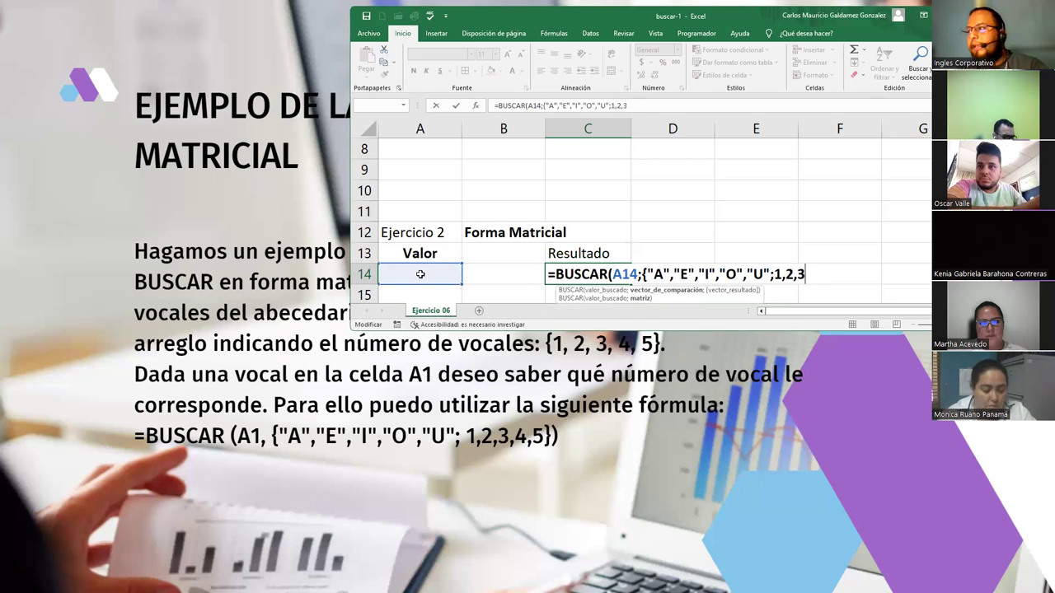
pyautogui.write(',4,5')
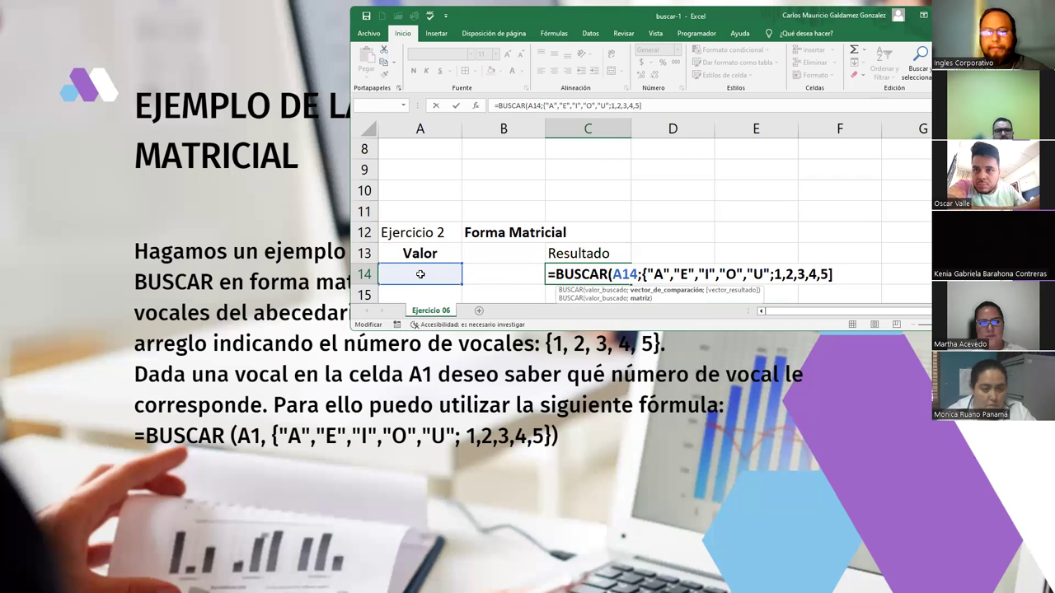
pyautogui.write('}')
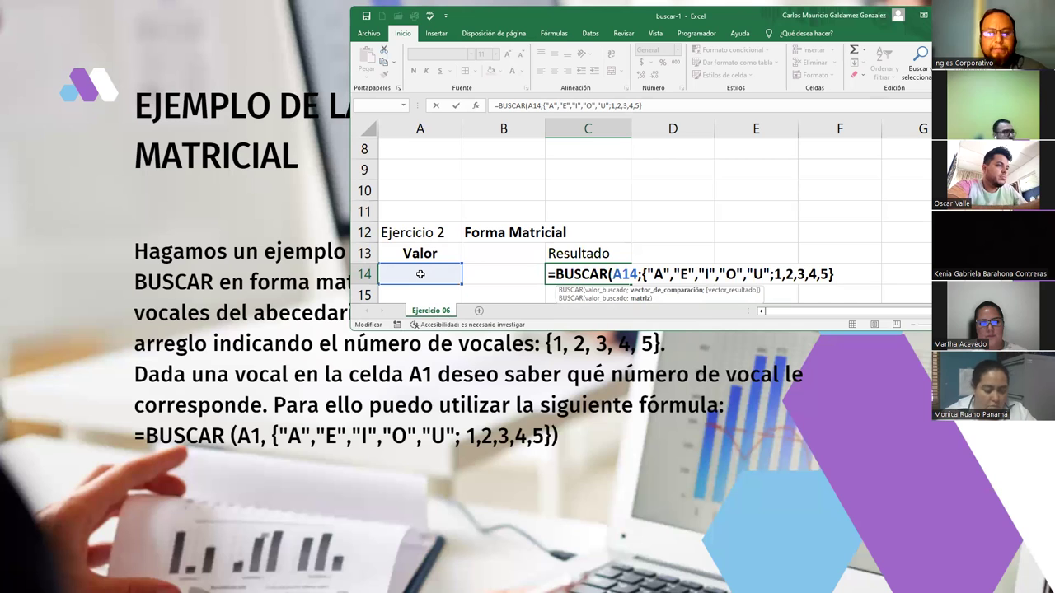
# - Close the BUSCAR formula in C14 with its final parenthesis, compare it with the slide's example, and enter it
pyautogui.write(')')
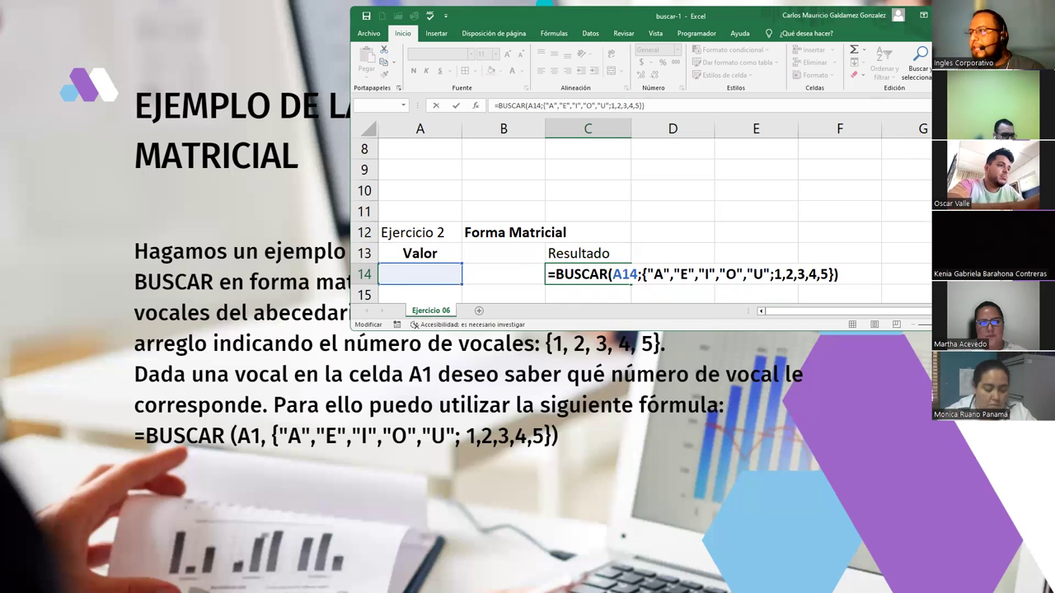
pyautogui.press('super+Up')
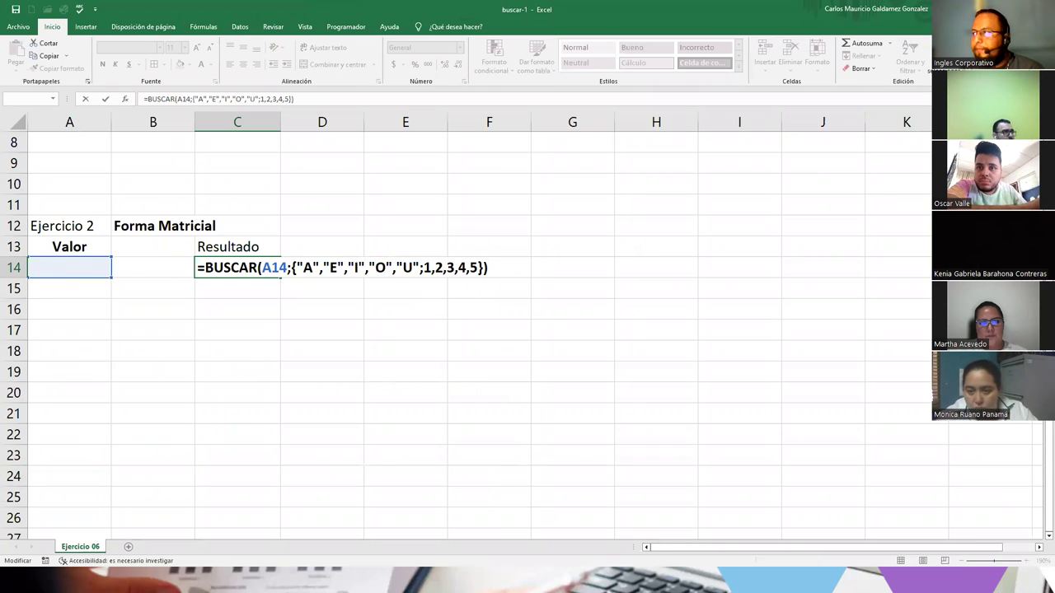
pyautogui.press('super+Down')
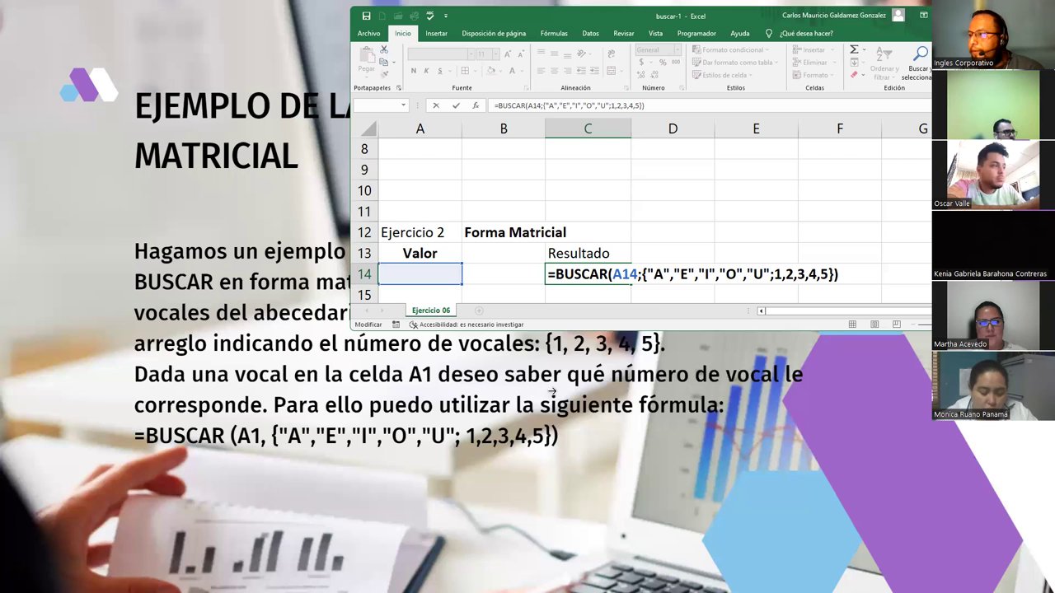
pyautogui.press('super+Up')
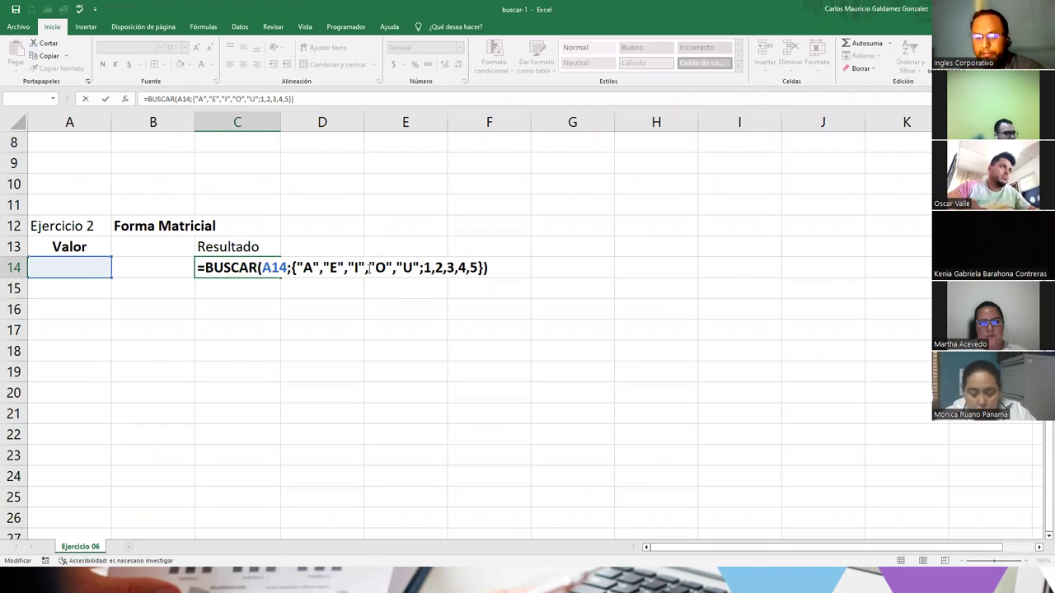
pyautogui.press('Return')
pyautogui.press('Up')
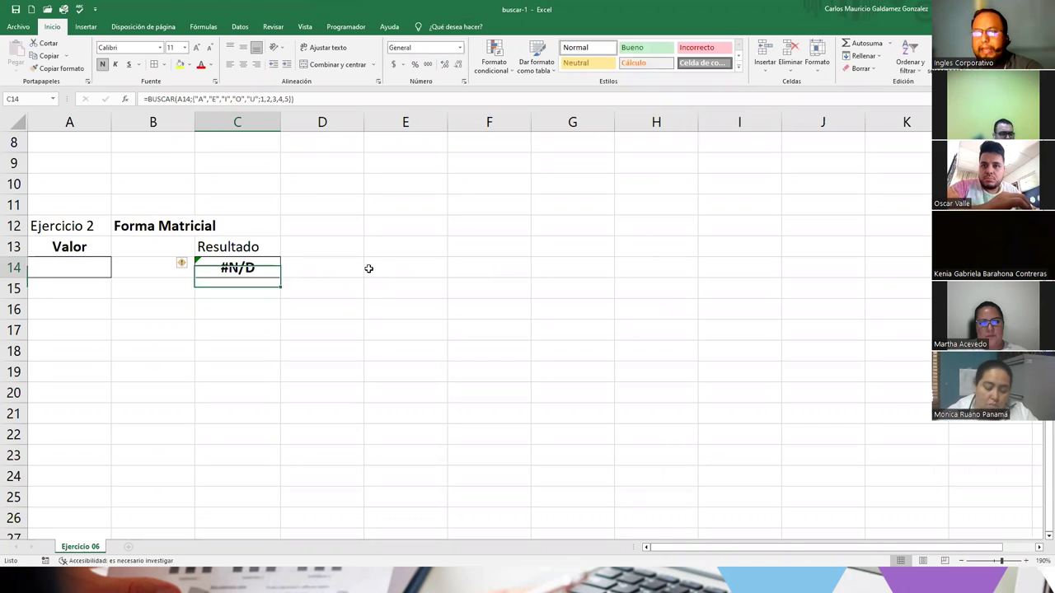
# - Add a list data validation to A14 with 1;2;3;4;5 as the source
pyautogui.click(80, 268)
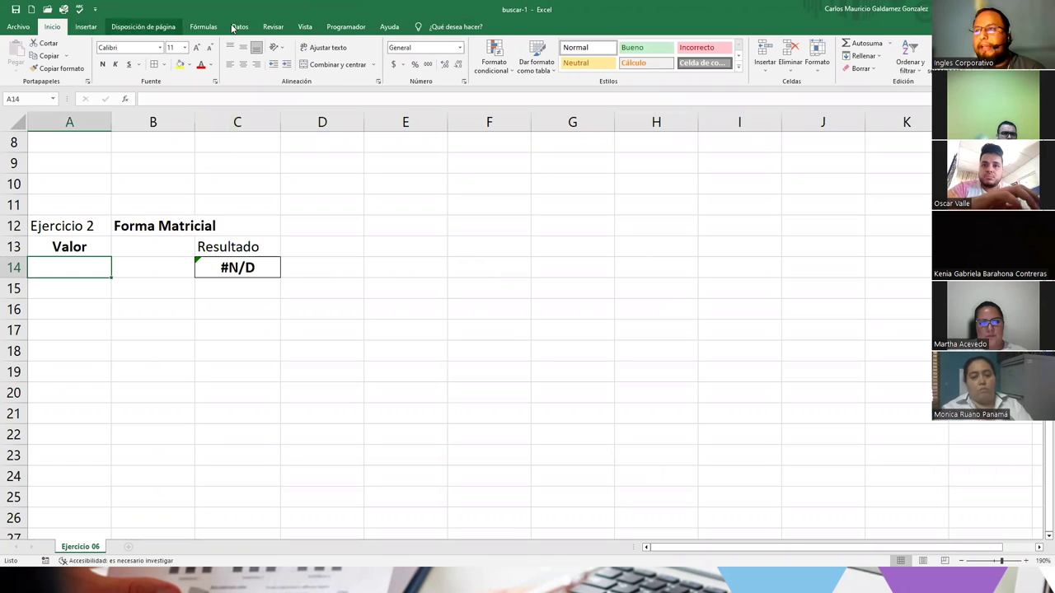
pyautogui.click(239, 26)
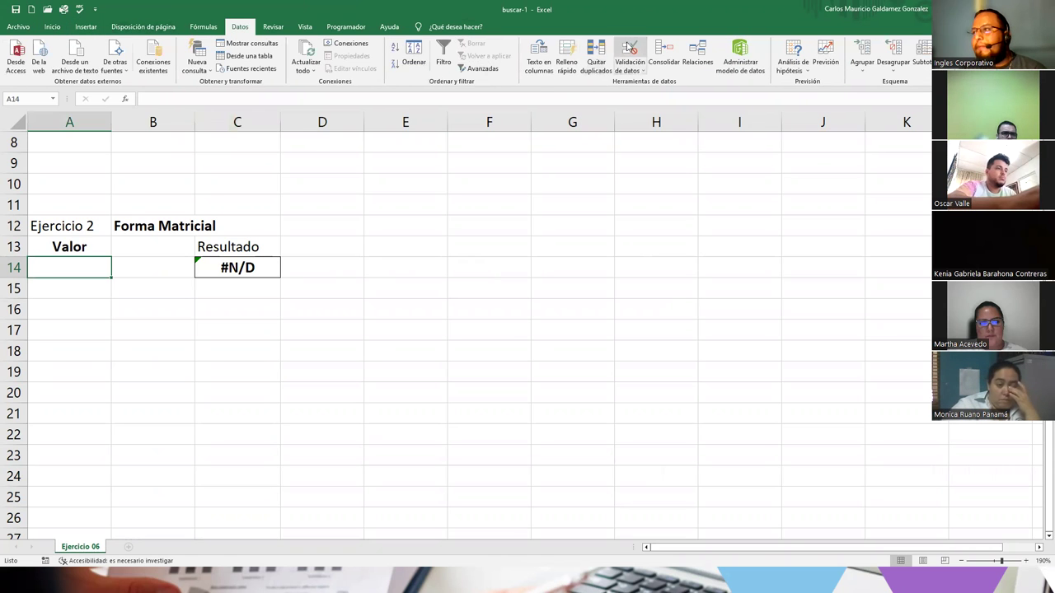
pyautogui.click(630, 56)
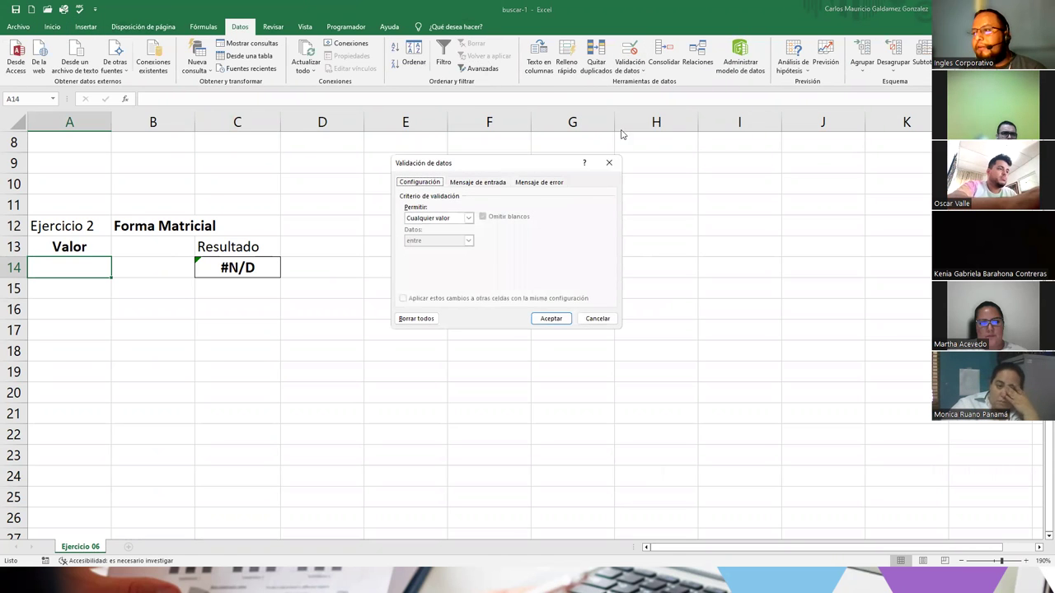
pyautogui.click(451, 217)
pyautogui.click(430, 250)
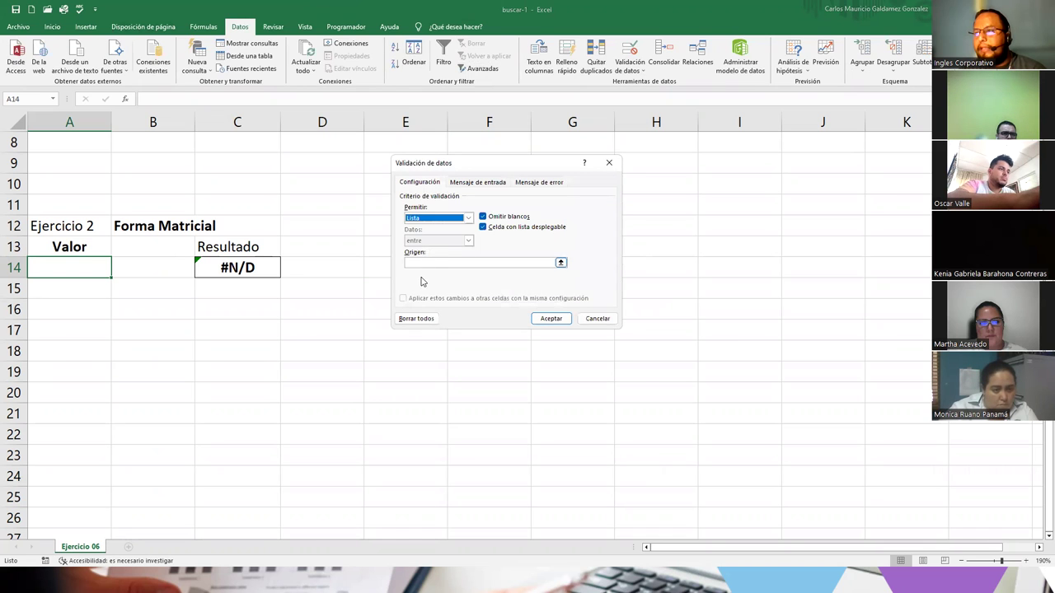
pyautogui.click(421, 264)
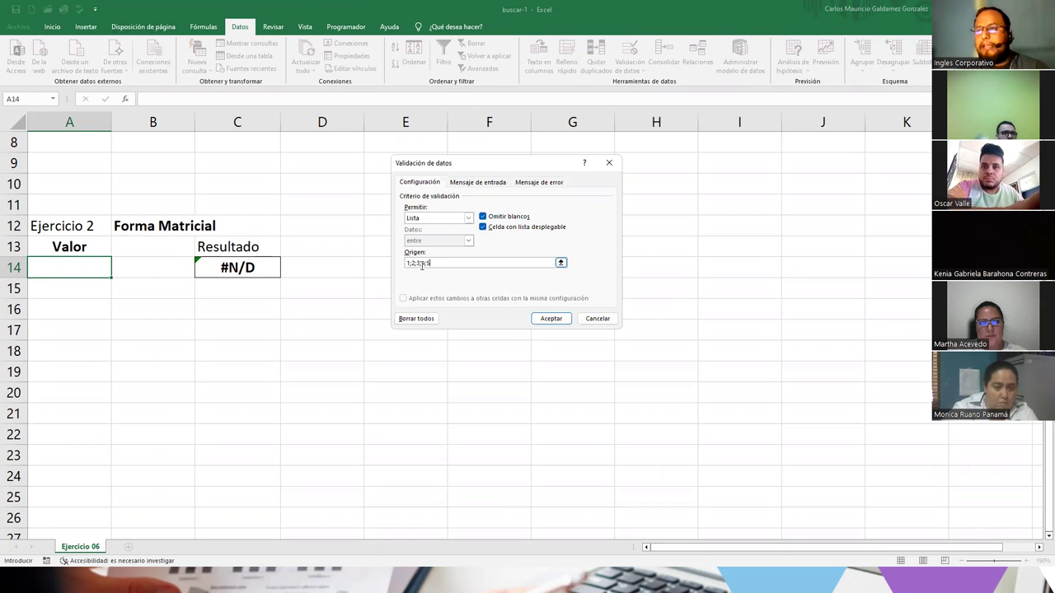
pyautogui.click(544, 319)
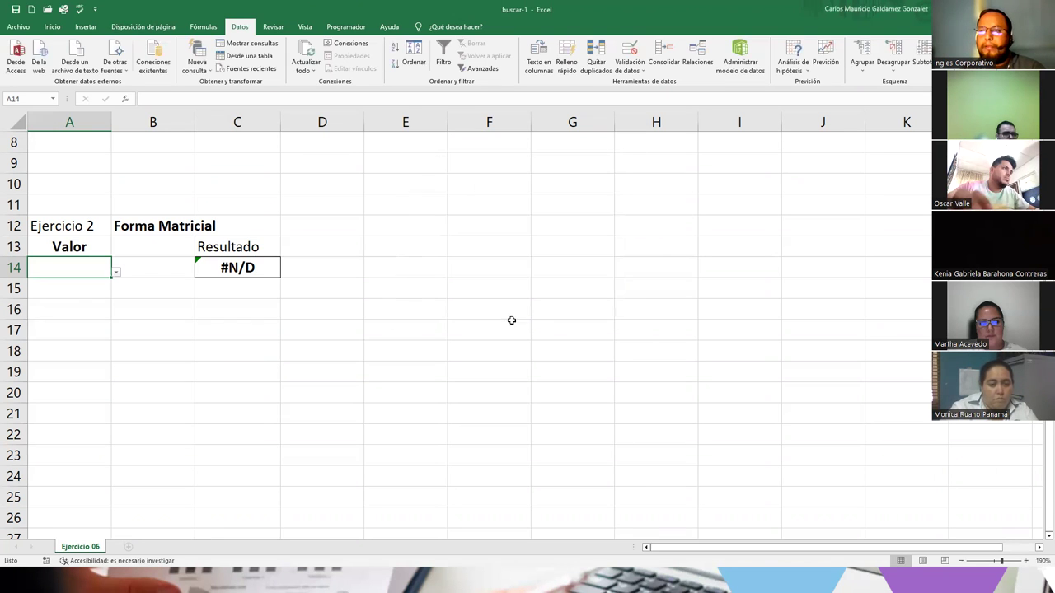
# - Choose 1 from the drop-down list in A14 and check the exercise statement on the slide
pyautogui.click(115, 272)
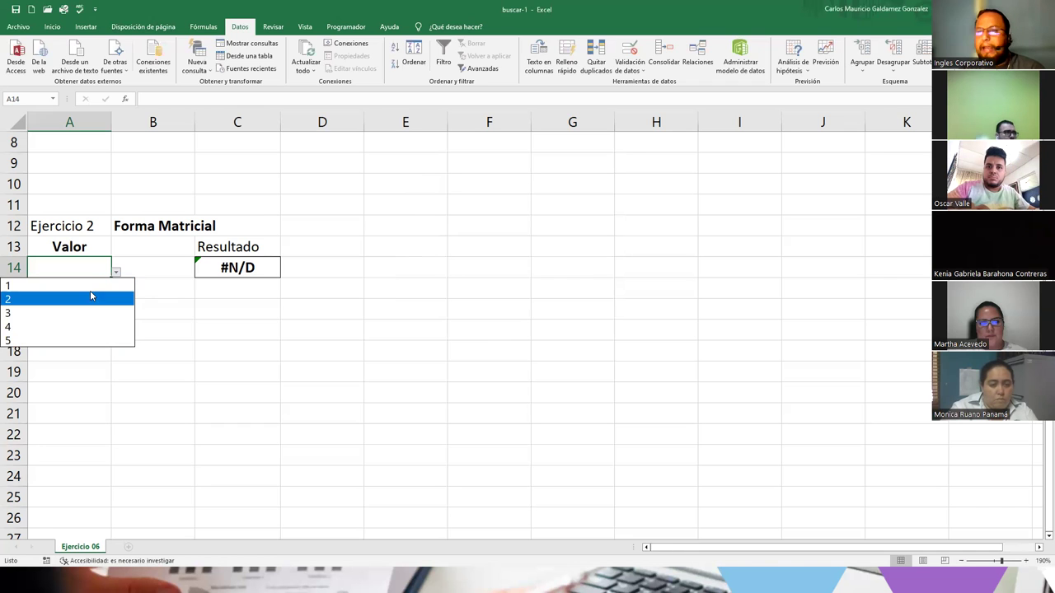
pyautogui.click(89, 288)
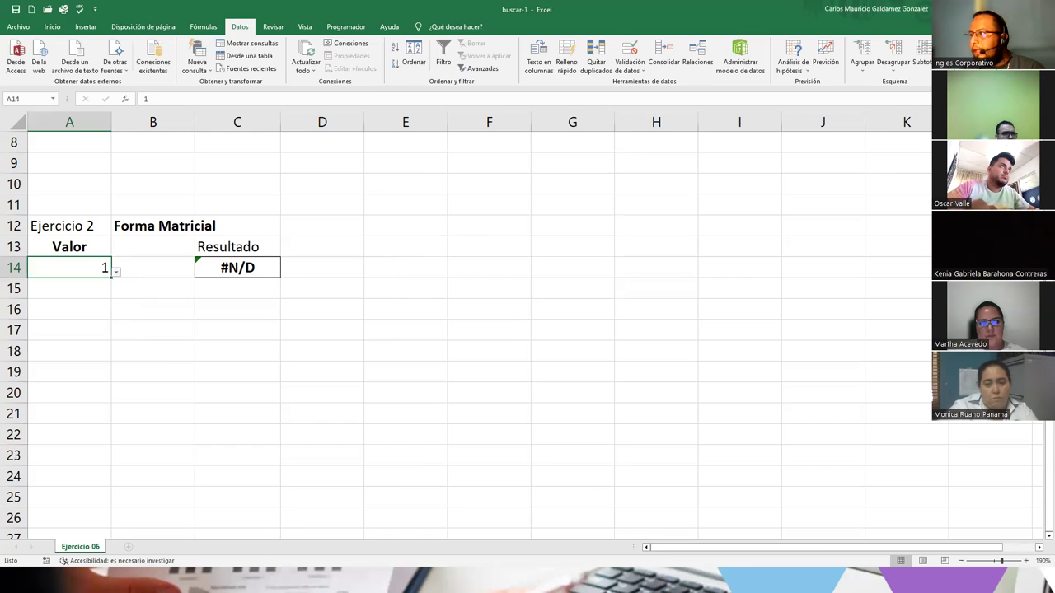
pyautogui.press('super+Down')
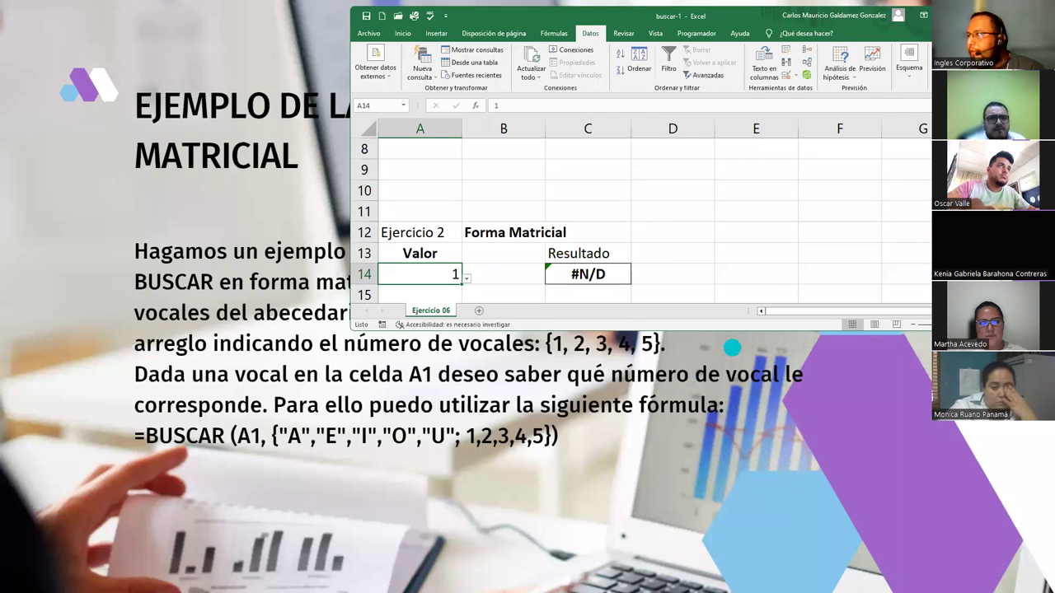
pyautogui.press('super+Up')
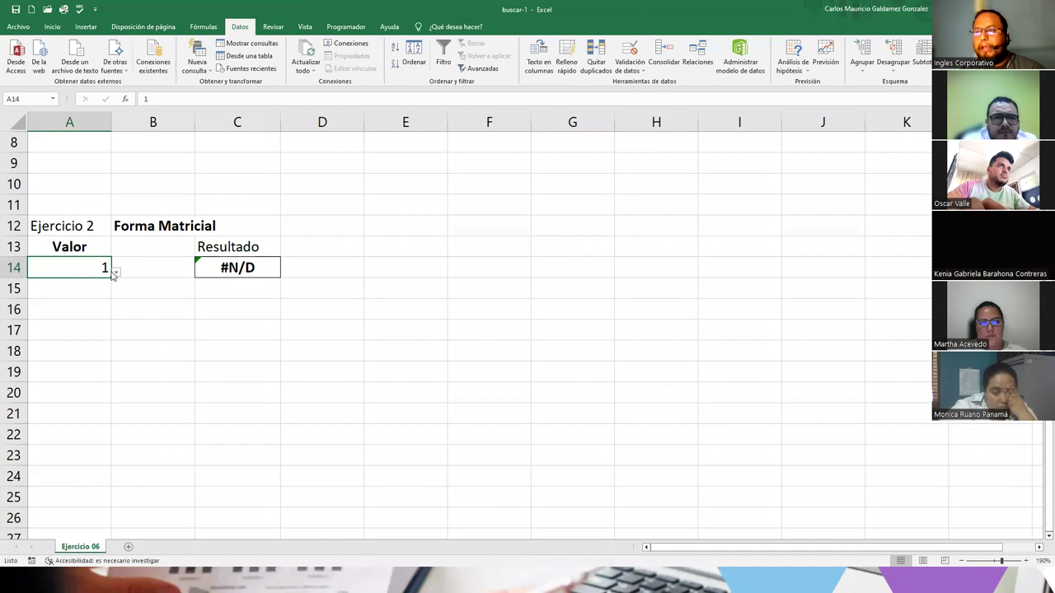
# - Try to enter the vowel A in A14 over the chosen number, and clear the cell
pyautogui.write('A')
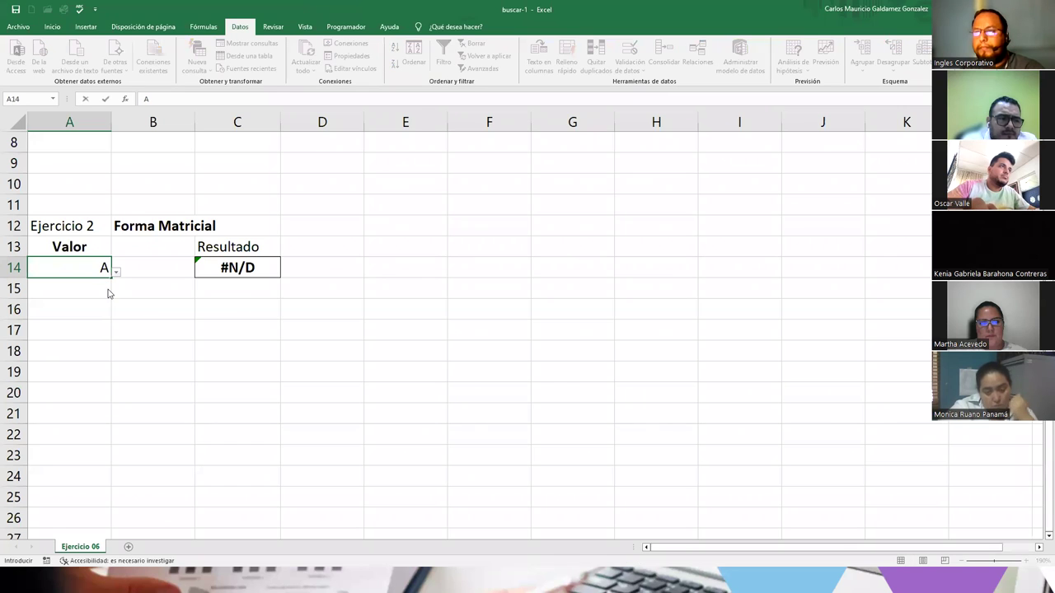
pyautogui.press('Return')
pyautogui.click(517, 322)
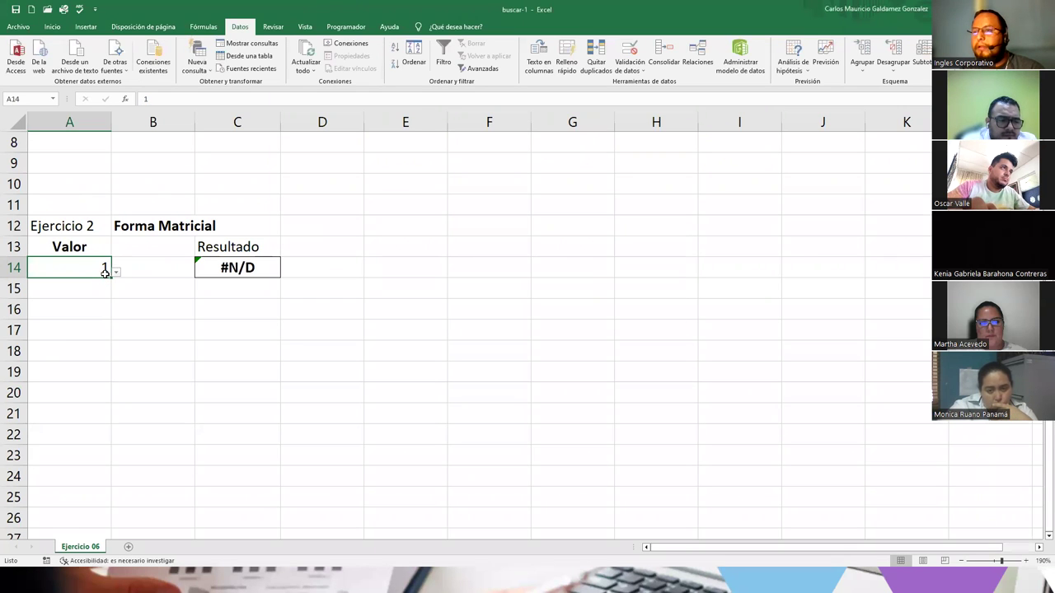
pyautogui.press('Delete')
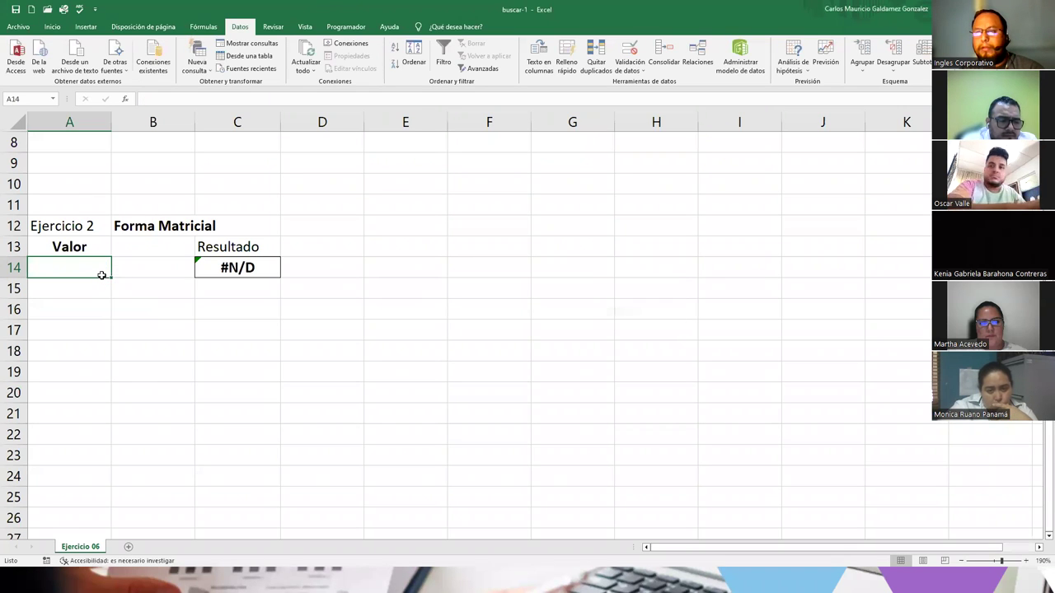
# - Enter A in A14 to test the vowel lookup and compare the result with the slide
pyautogui.write('A')
pyautogui.press('Return')
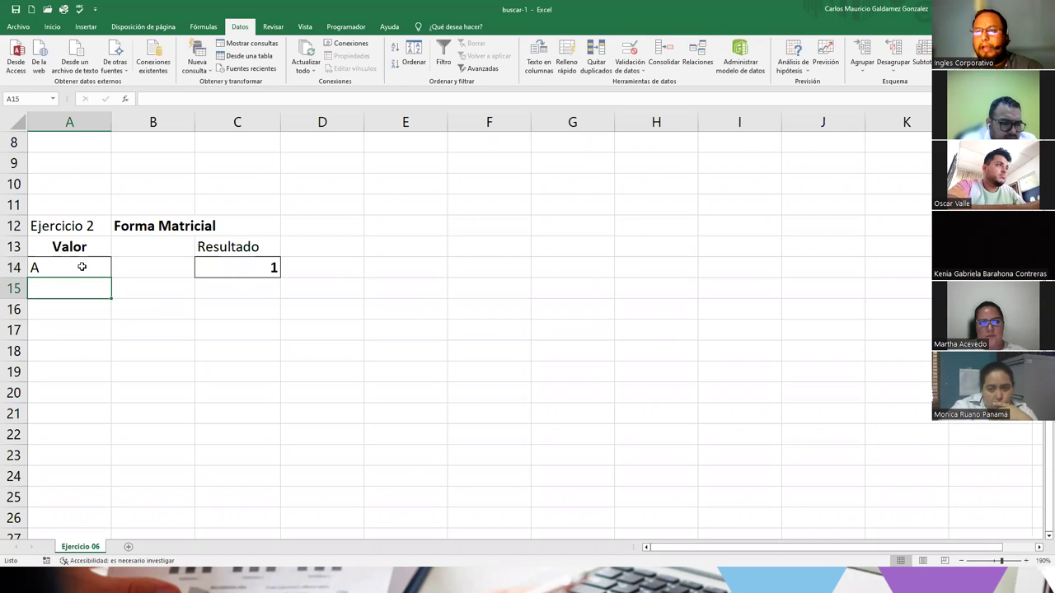
pyautogui.click(82, 266)
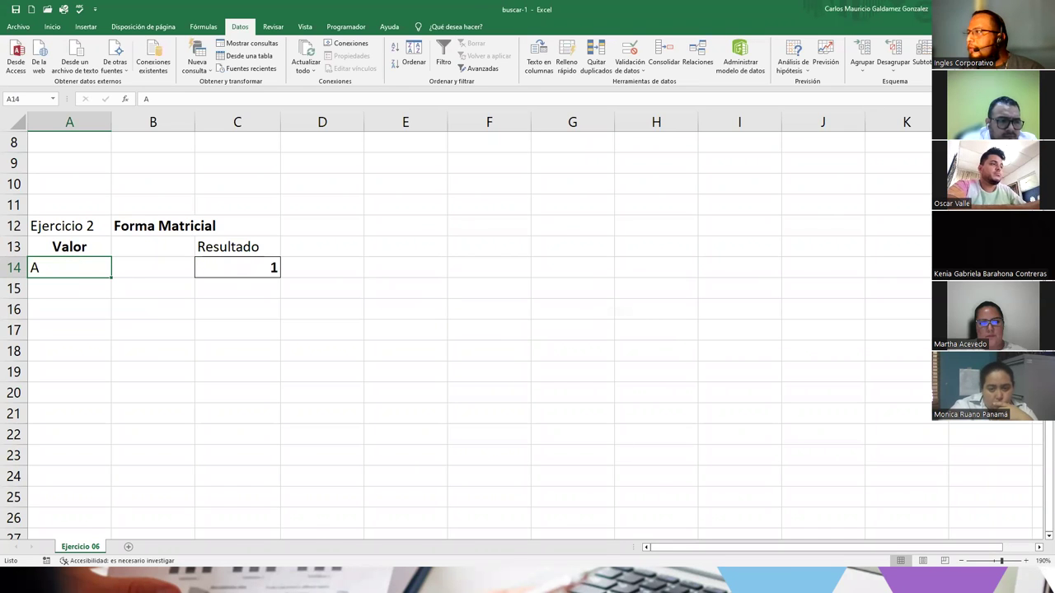
pyautogui.press('super+Down')
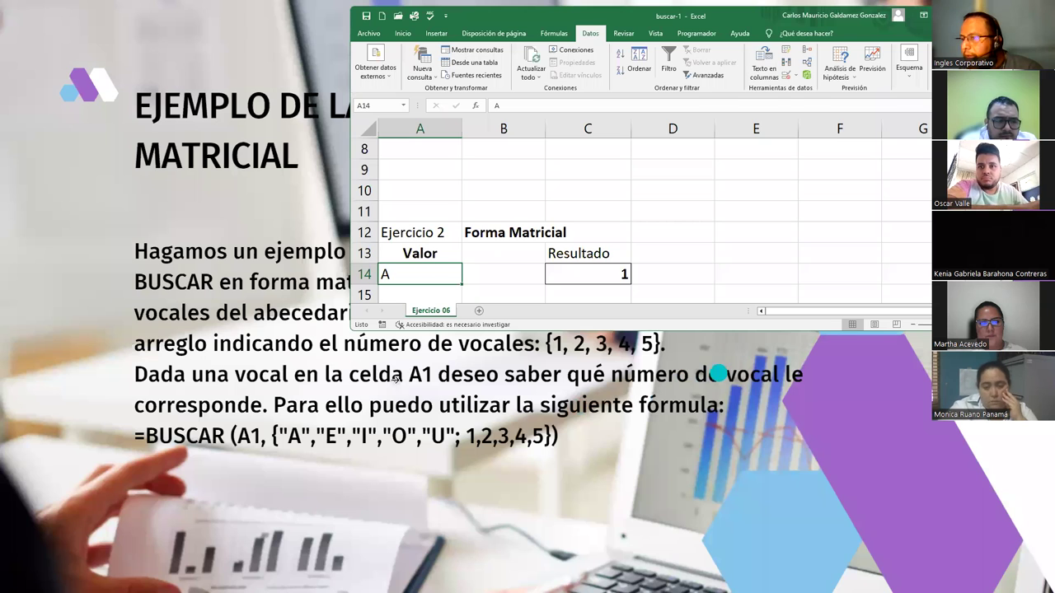
pyautogui.press('super+Up')
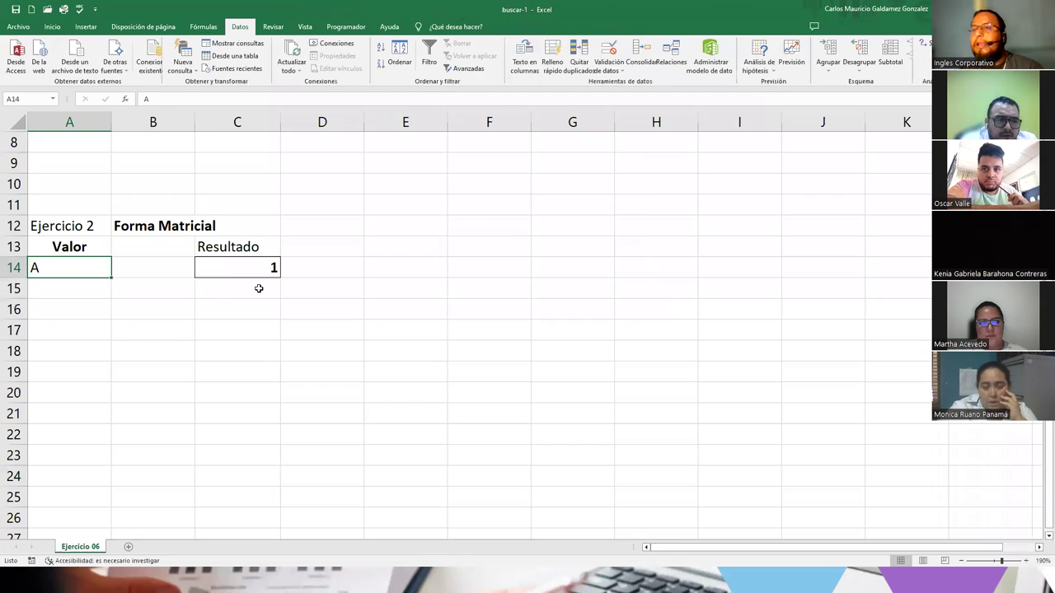
# - Clear A14 and set up a list data validation for it, with A as the first source item
pyautogui.press('Delete')
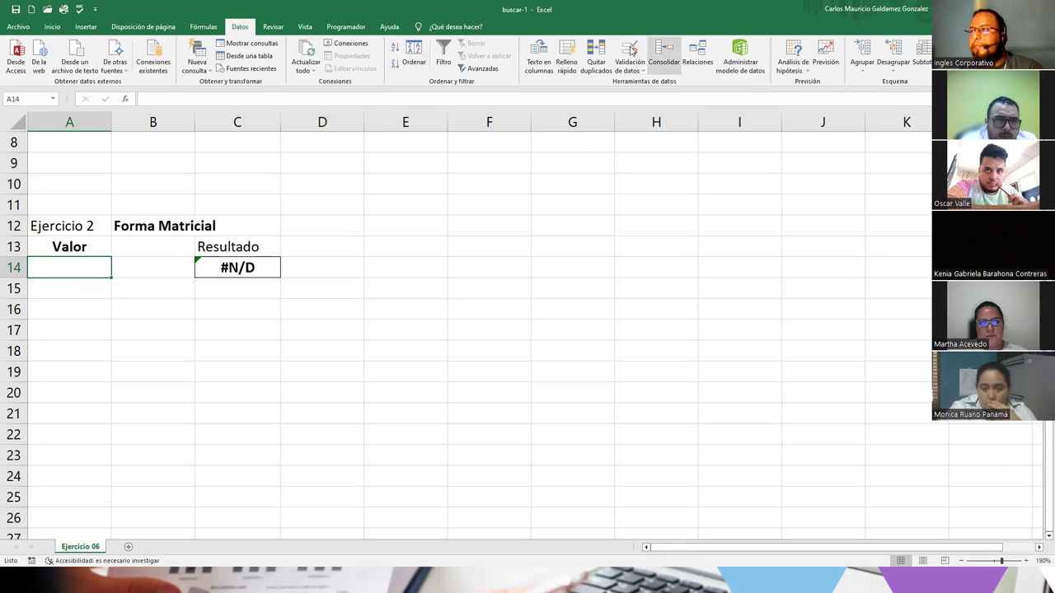
pyautogui.click(631, 49)
pyautogui.click(433, 219)
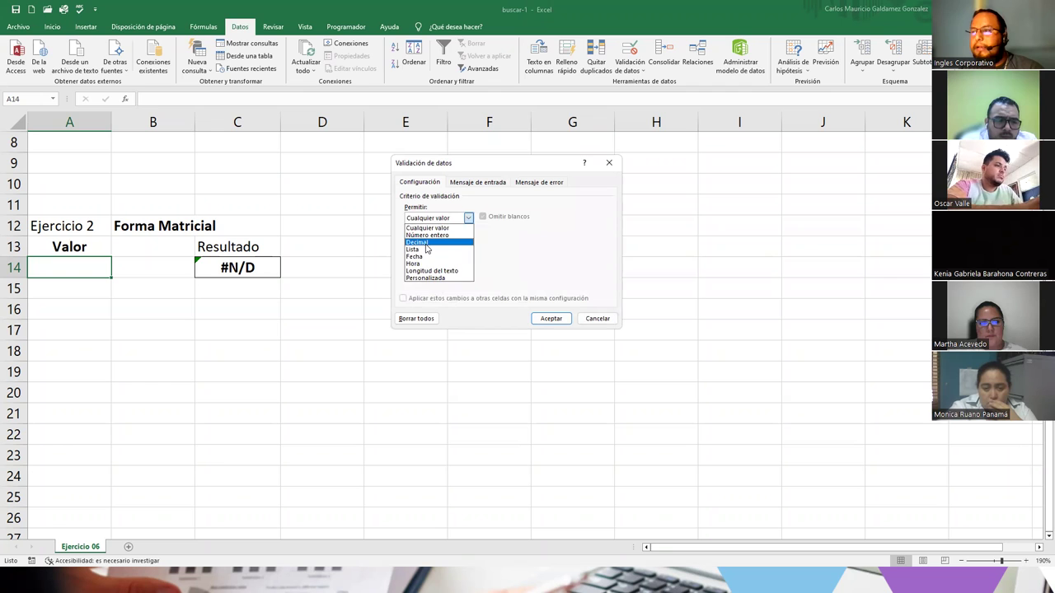
pyautogui.click(426, 243)
pyautogui.click(437, 217)
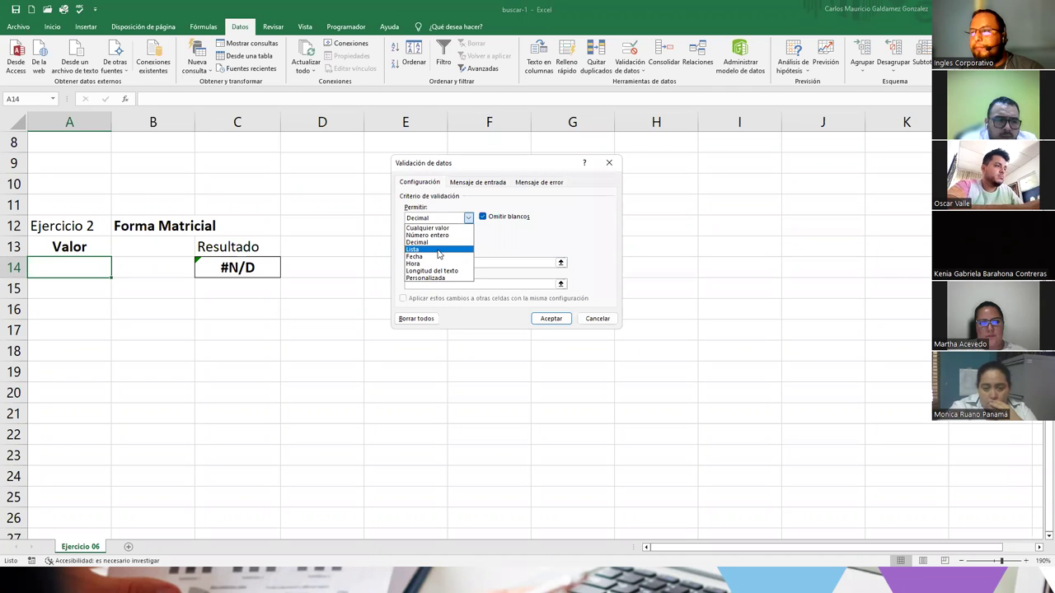
pyautogui.click(437, 250)
pyautogui.click(417, 264)
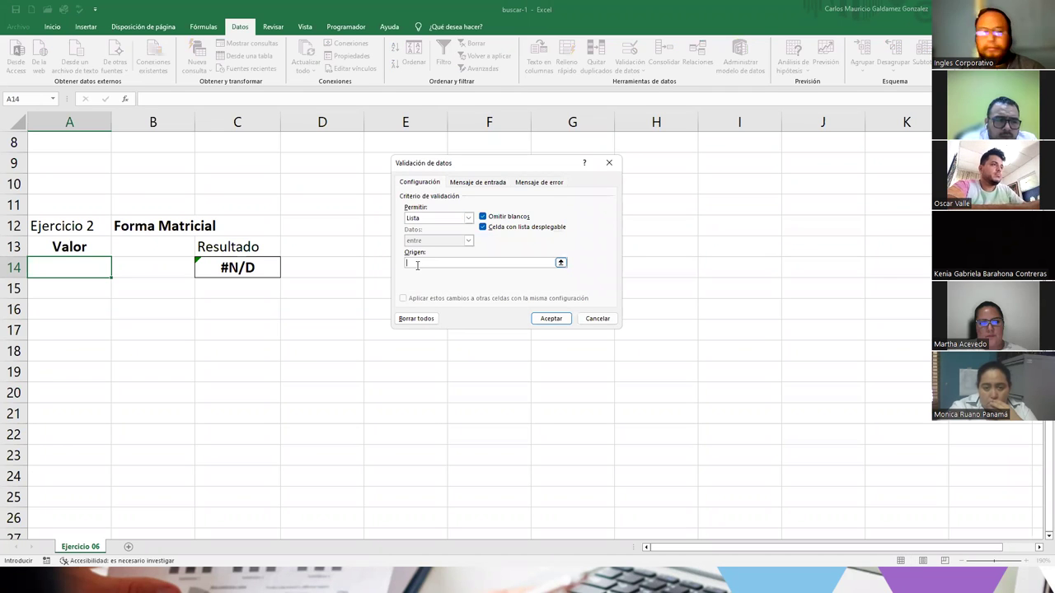
pyautogui.write('A')
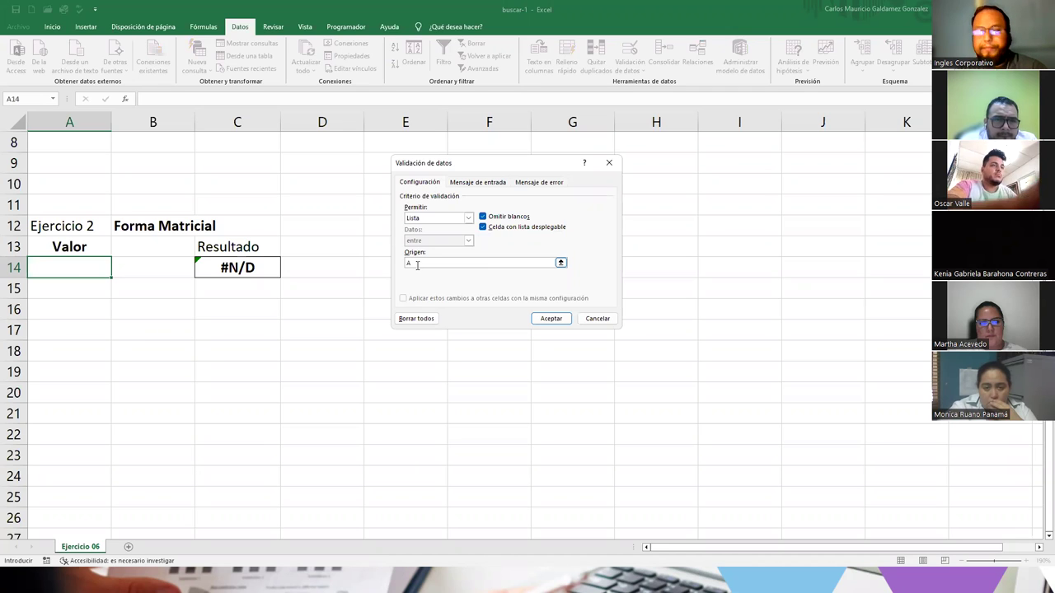
# - Set the list source of cell A14's data validation to A;E;I;O;U and apply the rule
pyautogui.write(';B')
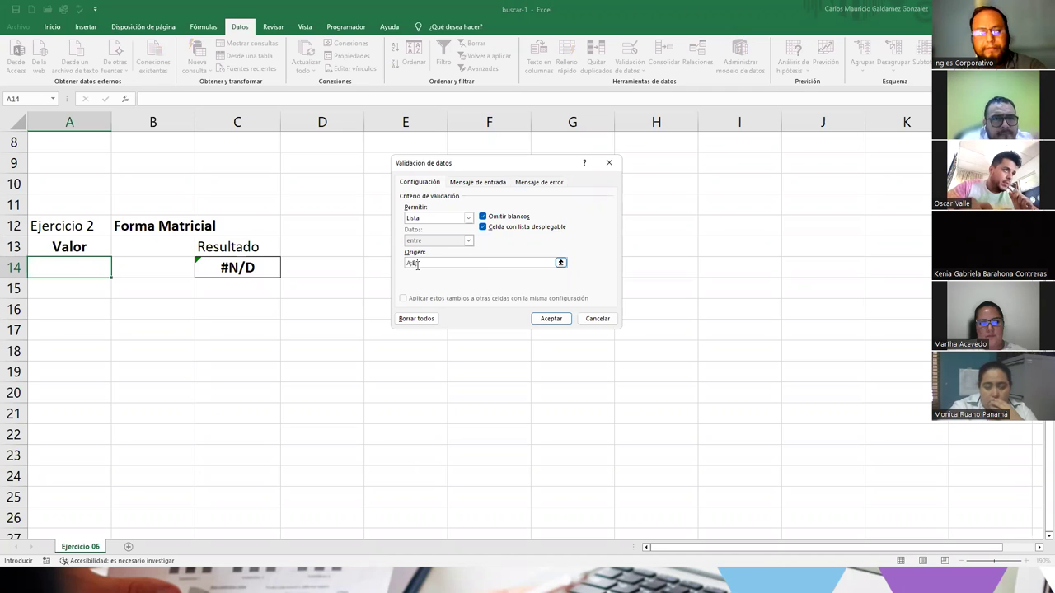
pyautogui.write(';I;O;U')
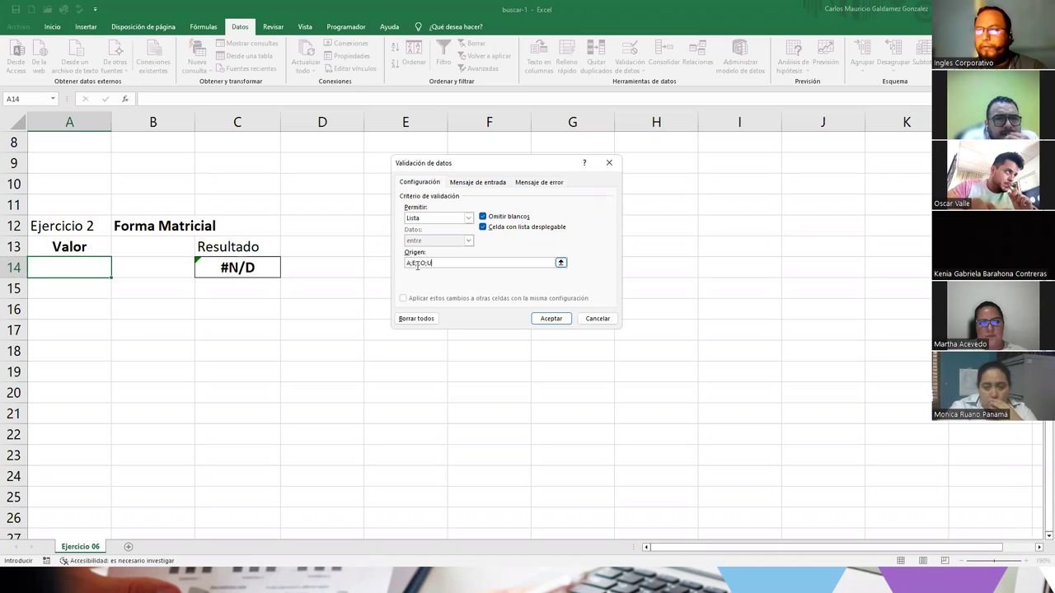
pyautogui.click(549, 318)
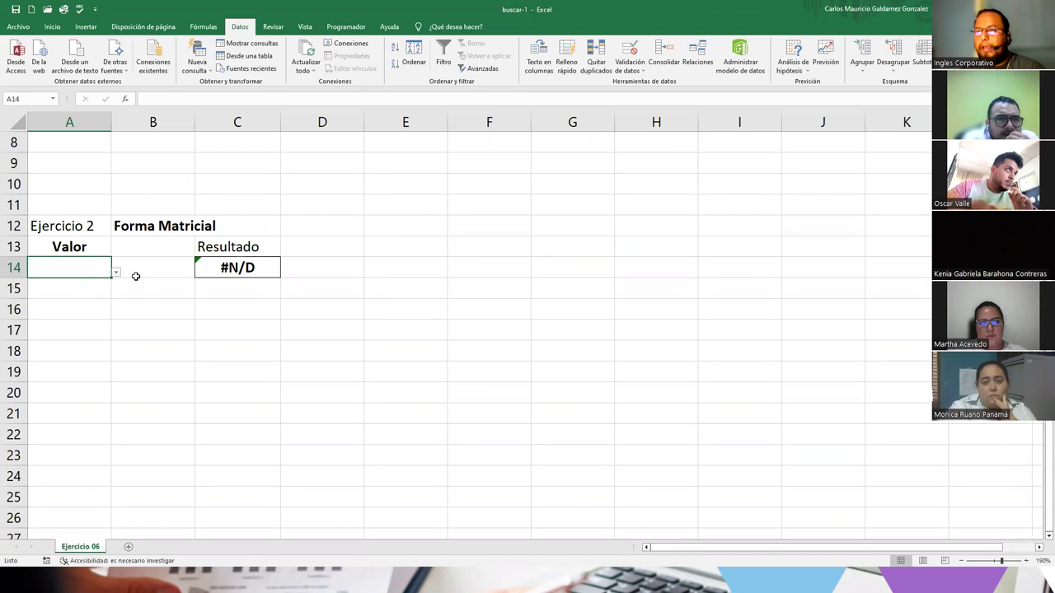
# - Test the lookup by choosing E and O from cell A14's drop-down list, checking the formula cell C14 in between
pyautogui.click(117, 273)
pyautogui.click(85, 300)
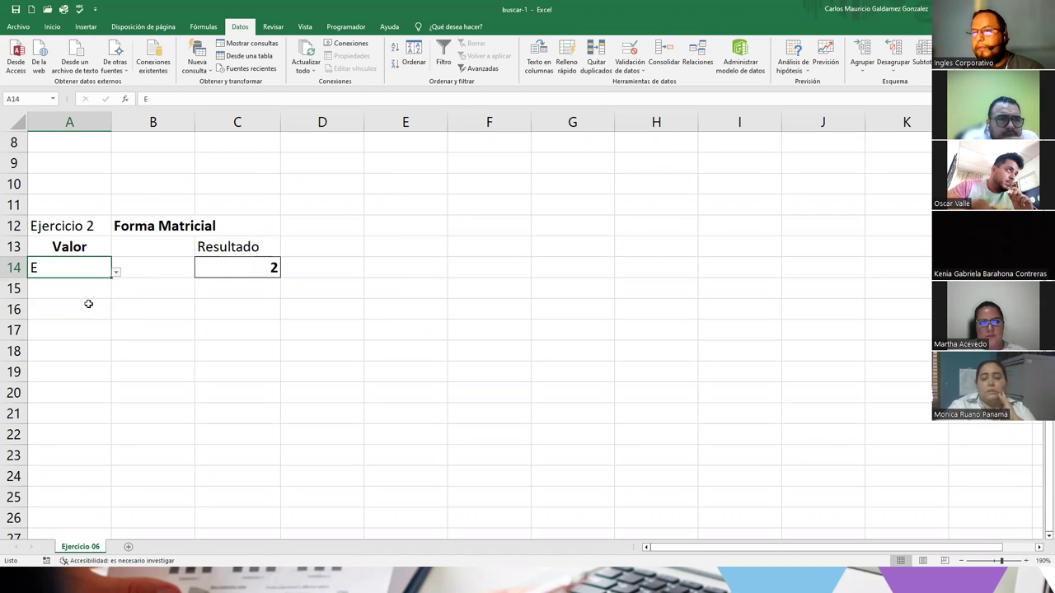
pyautogui.click(245, 267)
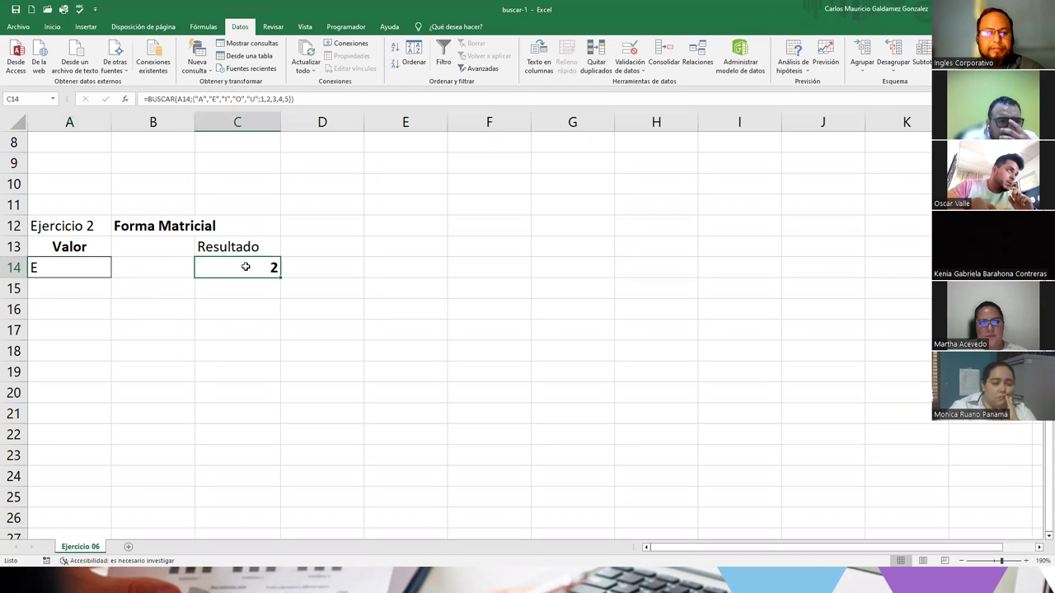
pyautogui.click(57, 267)
pyautogui.click(116, 273)
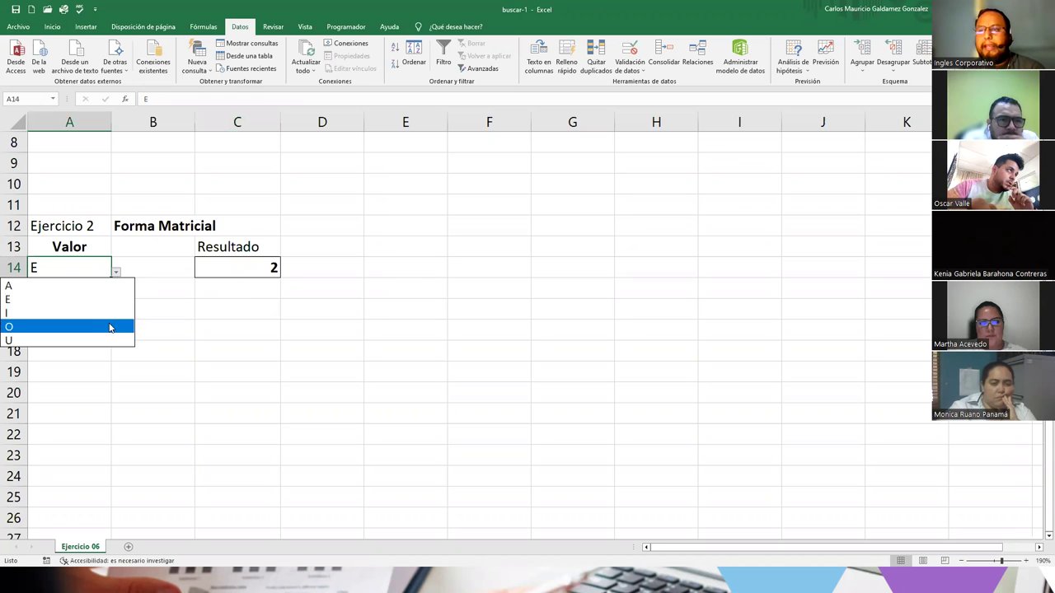
pyautogui.click(113, 328)
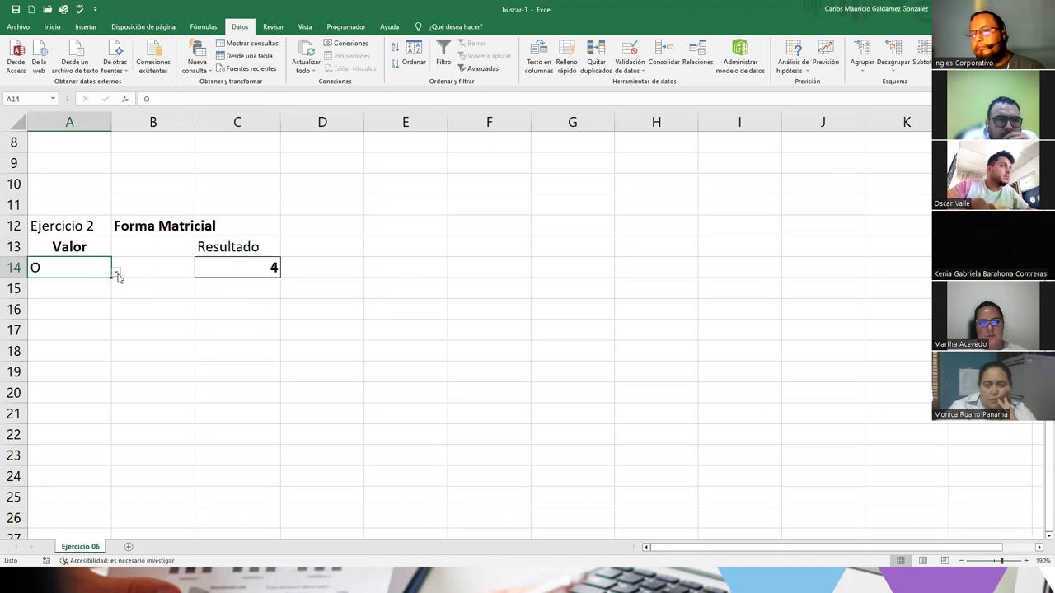
# - Choose U from cell A14's drop-down list and centre the cell's contents horizontally
pyautogui.click(116, 273)
pyautogui.click(95, 340)
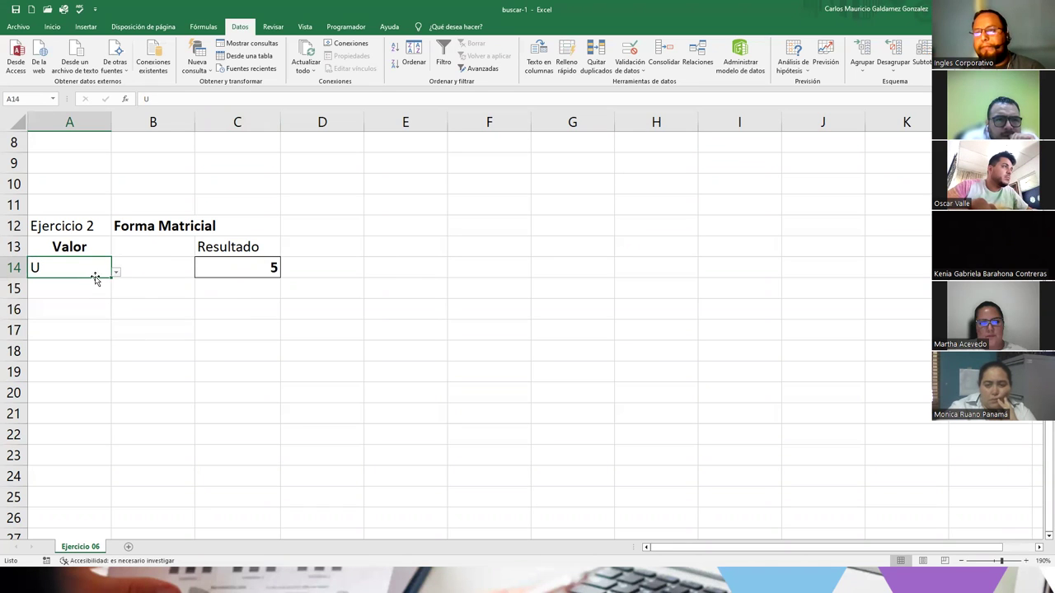
pyautogui.click(53, 27)
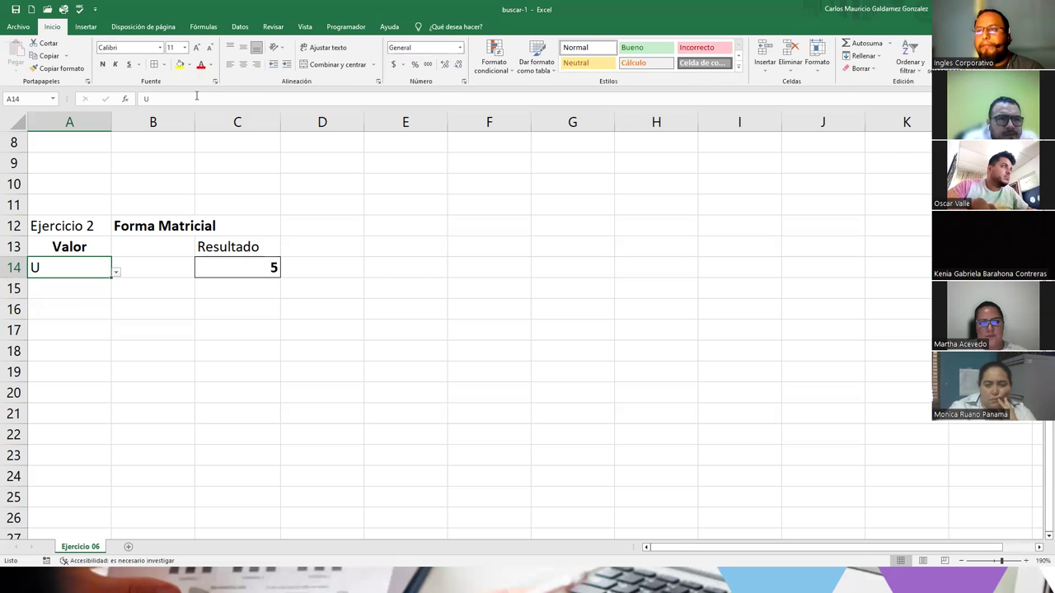
pyautogui.click(243, 65)
# - Open the BUSCAR formula in cell C14, review the whole expression and close it without changes
pyautogui.click(249, 268)
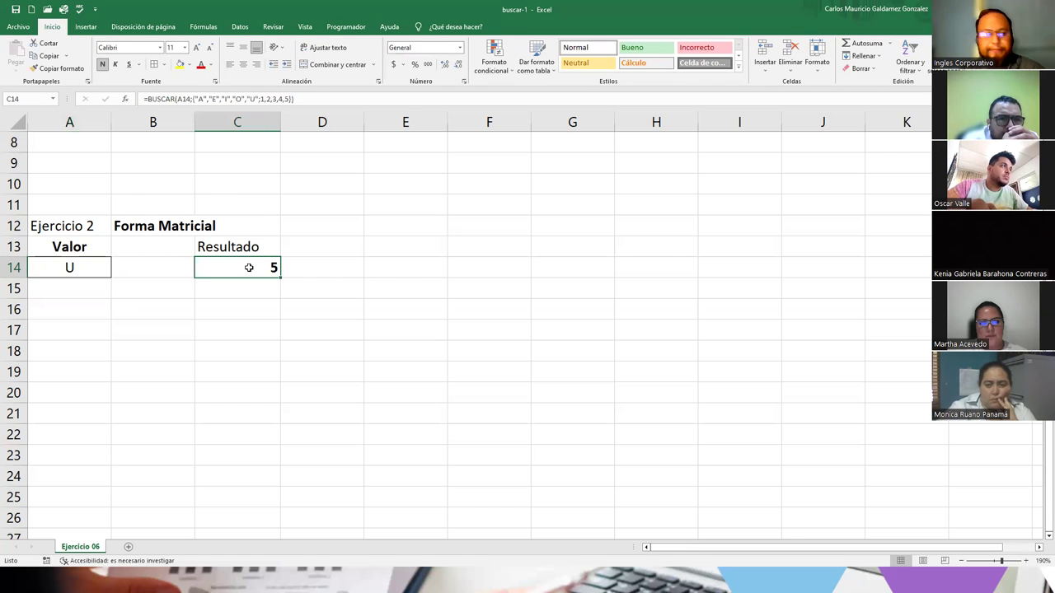
pyautogui.doubleClick(249, 268)
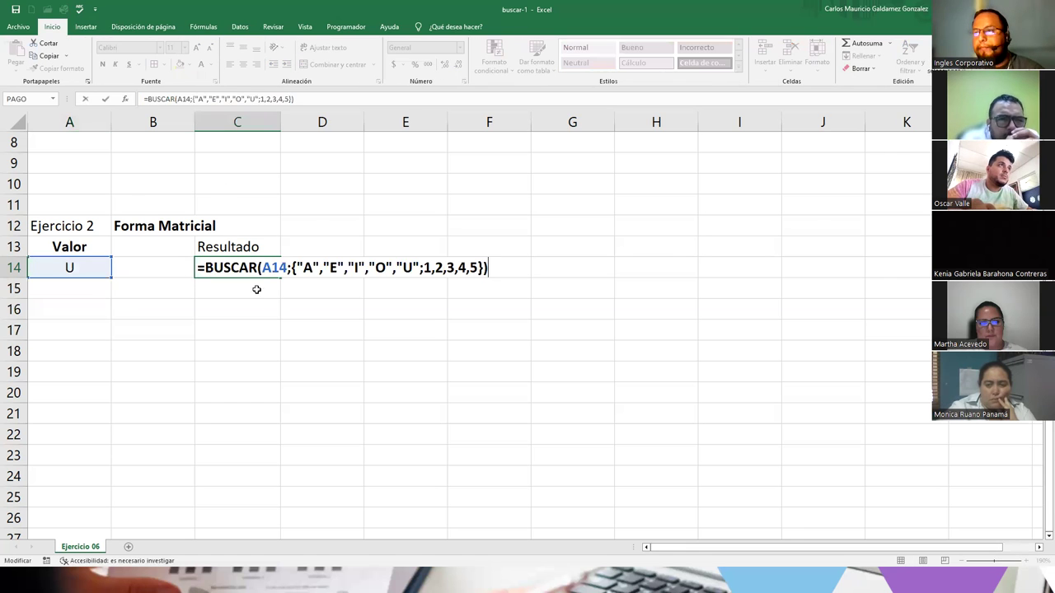
pyautogui.click(260, 267)
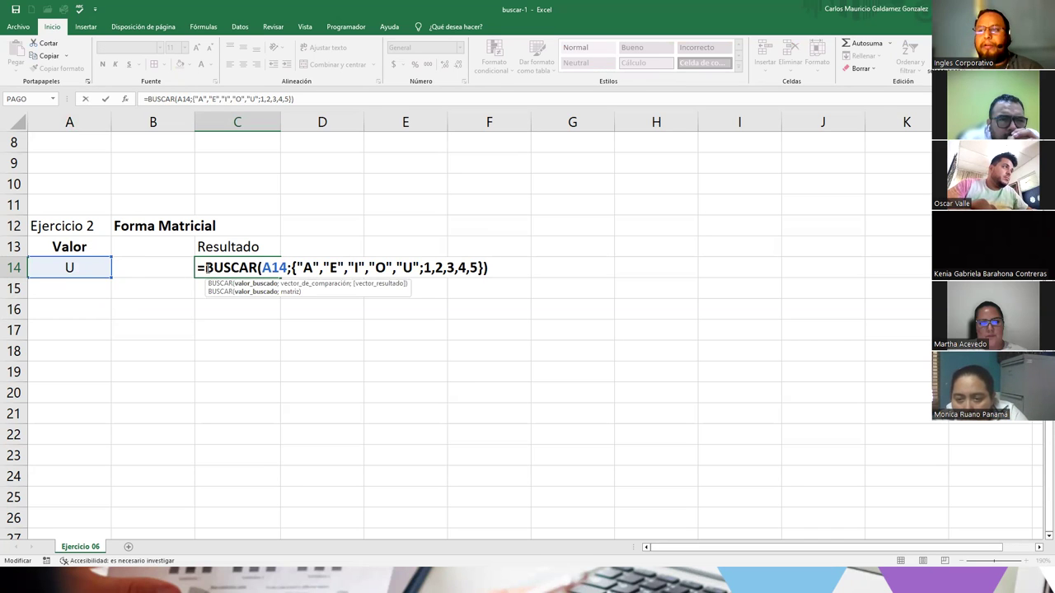
pyautogui.moveTo(196, 268); pyautogui.dragTo(499, 267)
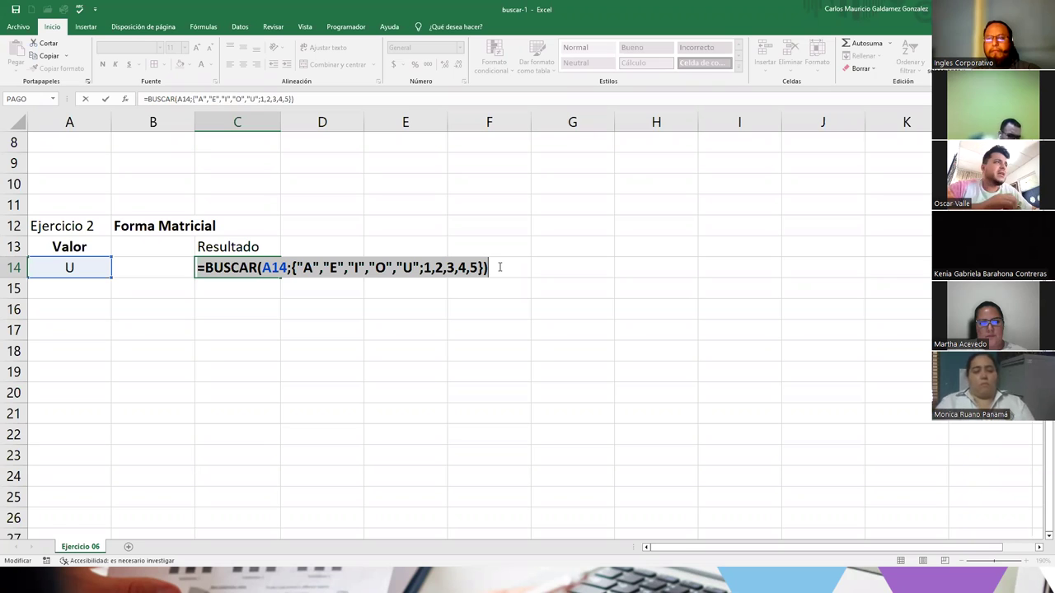
pyautogui.press('Return')
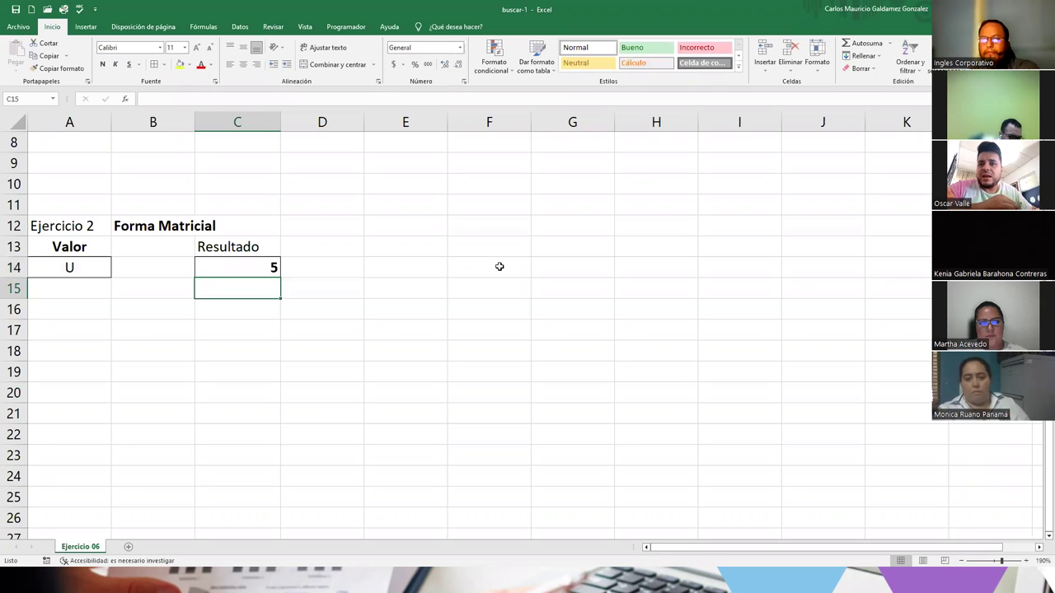
# - Examine the C14 formula part by part: the BUSCAR function, the lookup value A14 and the array of vowels and numbers
pyautogui.press('Up')
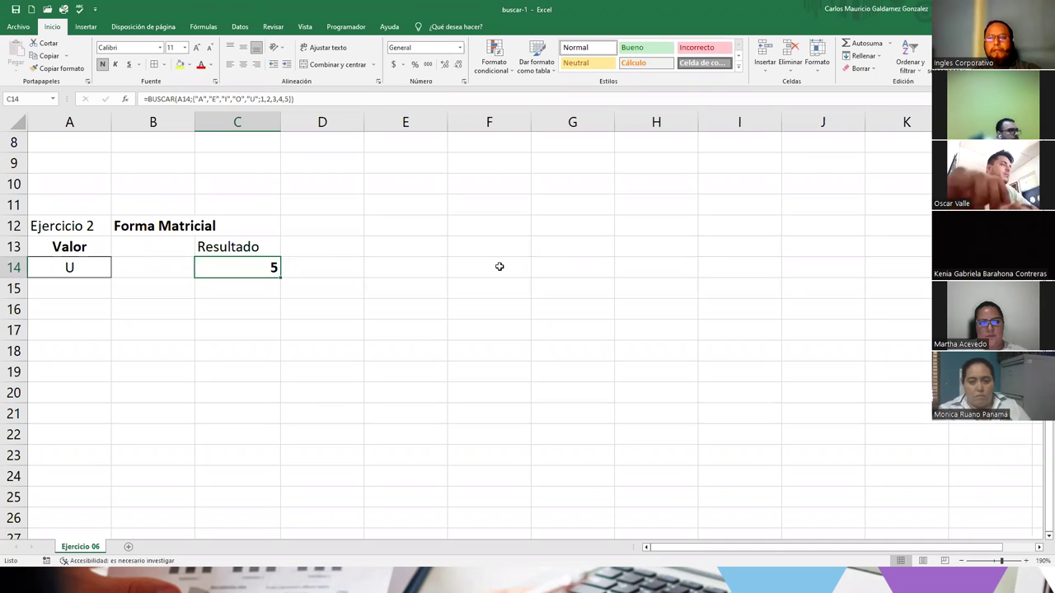
pyautogui.press('F2')
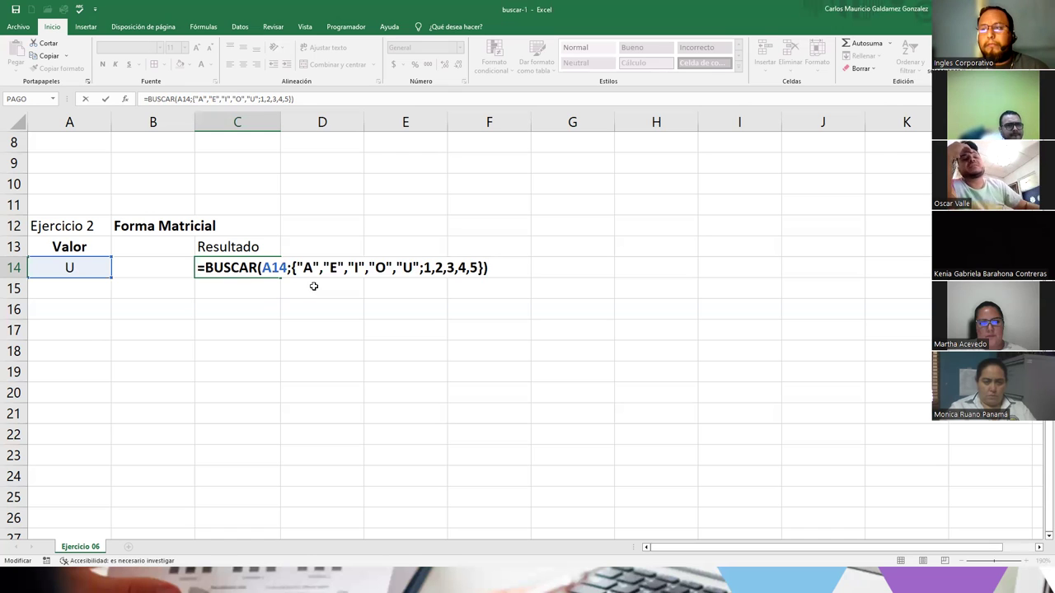
pyautogui.click(293, 268)
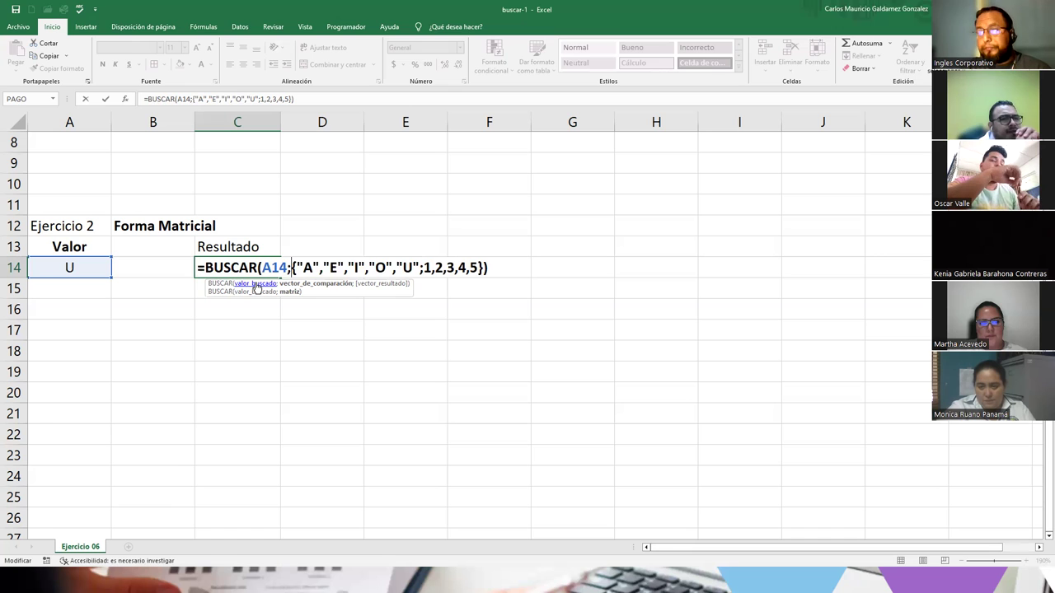
pyautogui.click(321, 269)
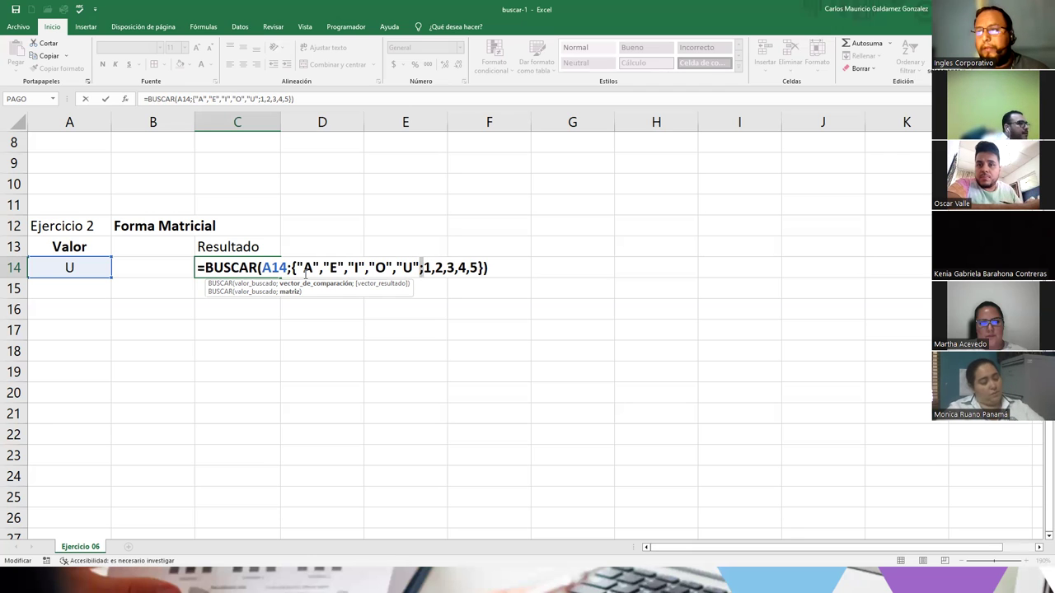
pyautogui.moveTo(296, 267); pyautogui.dragTo(420, 268)
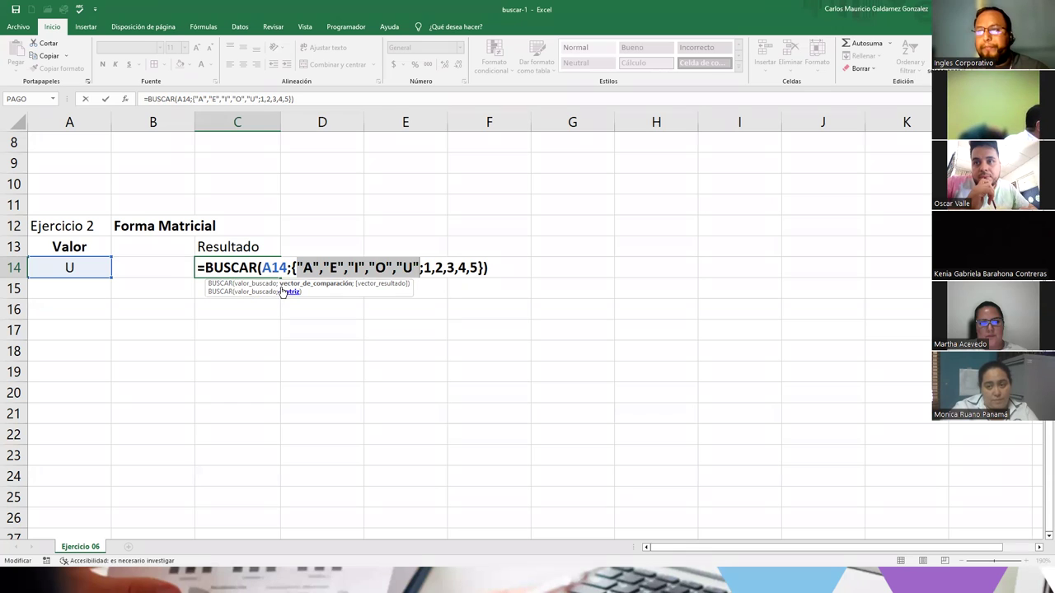
pyautogui.moveTo(197, 268); pyautogui.dragTo(494, 272)
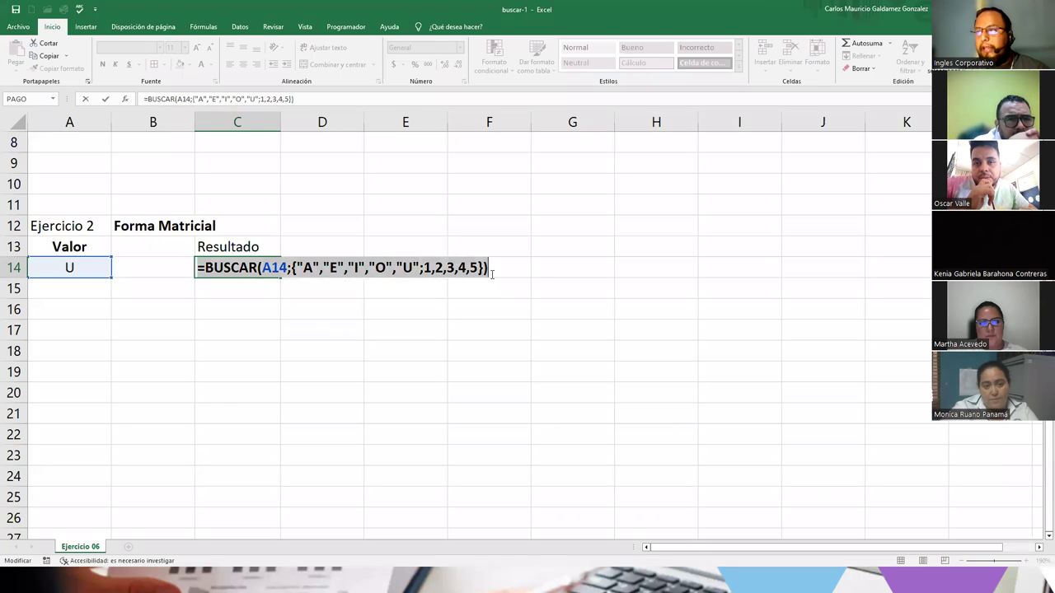
pyautogui.press('End')
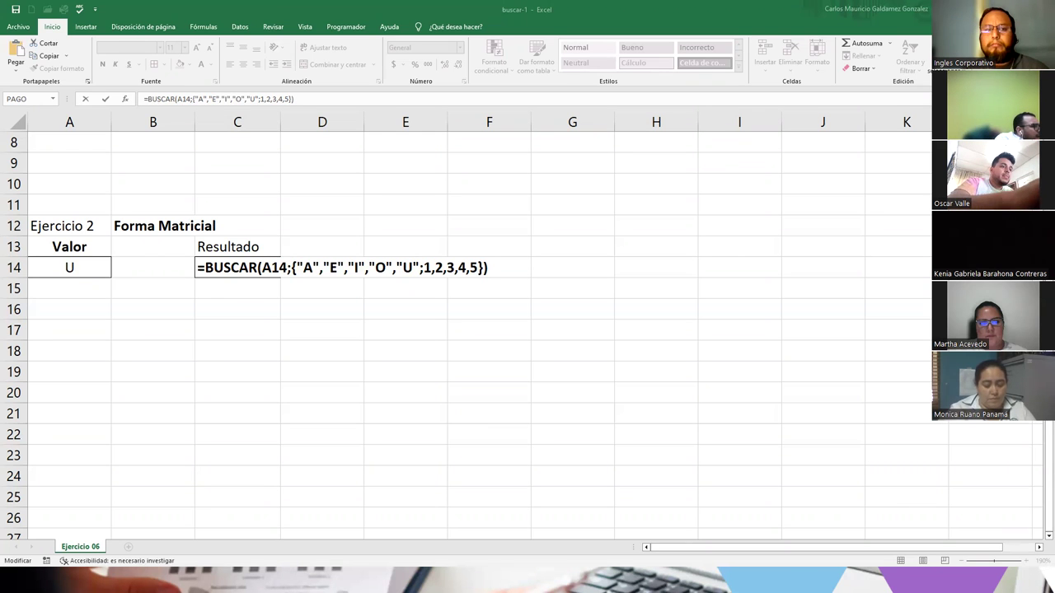
pyautogui.tripleClick(246, 266)
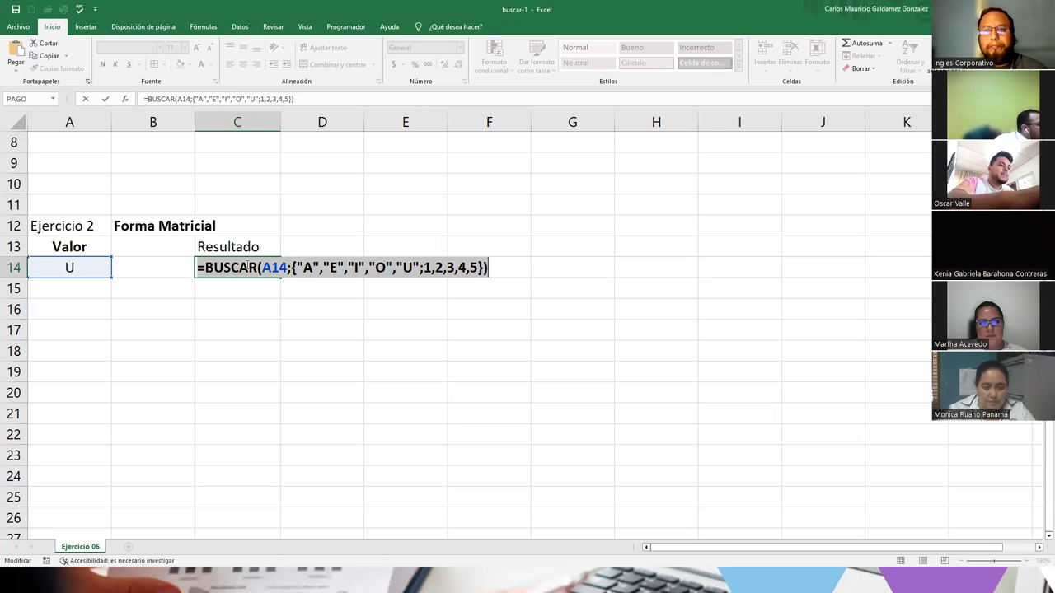
pyautogui.click(222, 273)
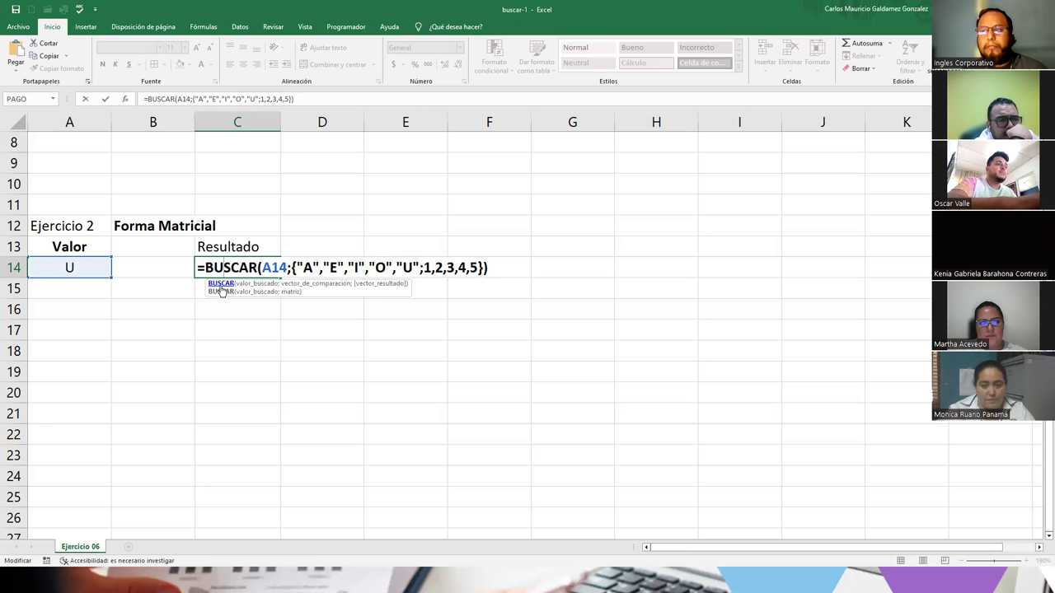
pyautogui.click(289, 269)
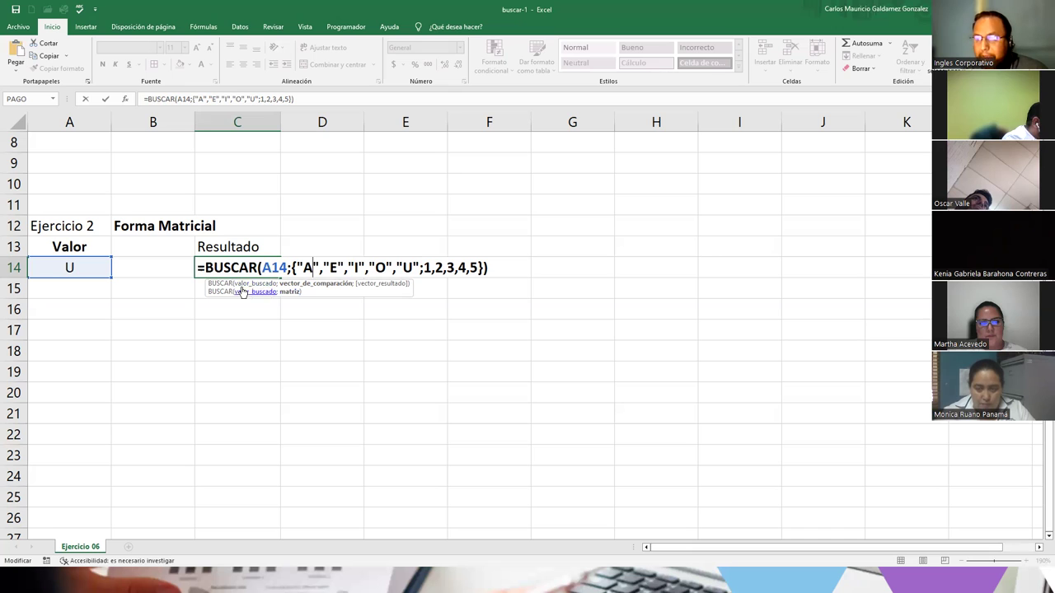
pyautogui.press('Left')
pyautogui.press('Left')
pyautogui.press('Left')
pyautogui.press('Left')
pyautogui.press('Left')
pyautogui.press('Left')
pyautogui.press('Left')
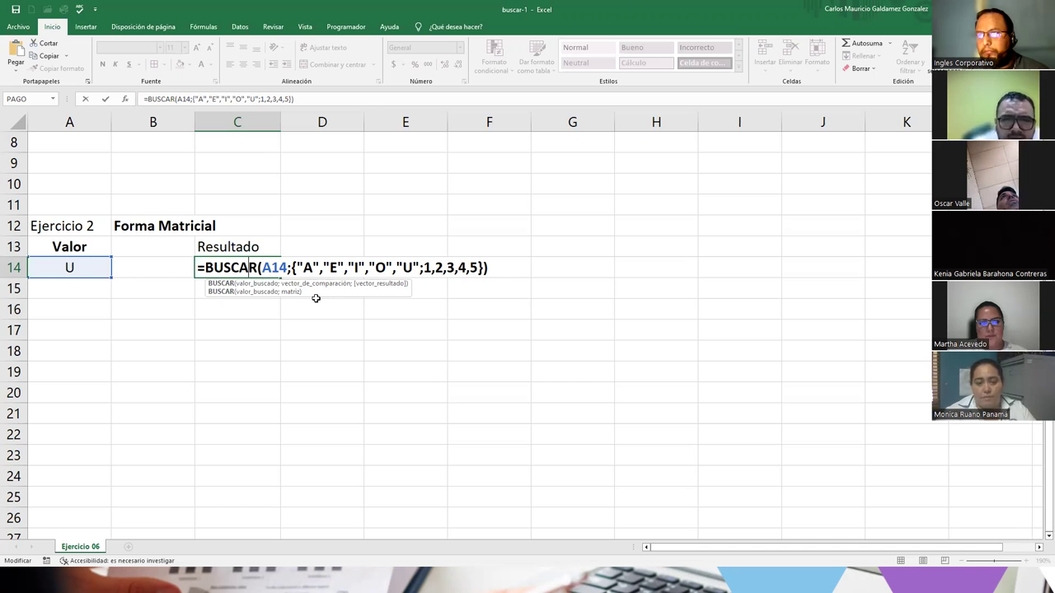
# - Leave the formula and inspect the account page's privacy settings, closing them without changes
pyautogui.click(19, 27)
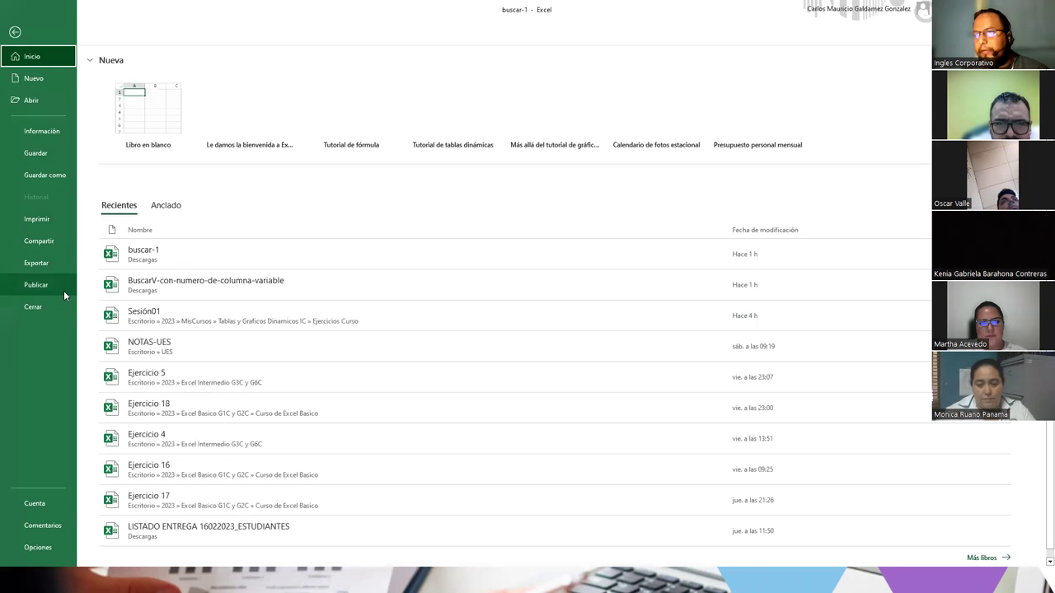
pyautogui.click(34, 504)
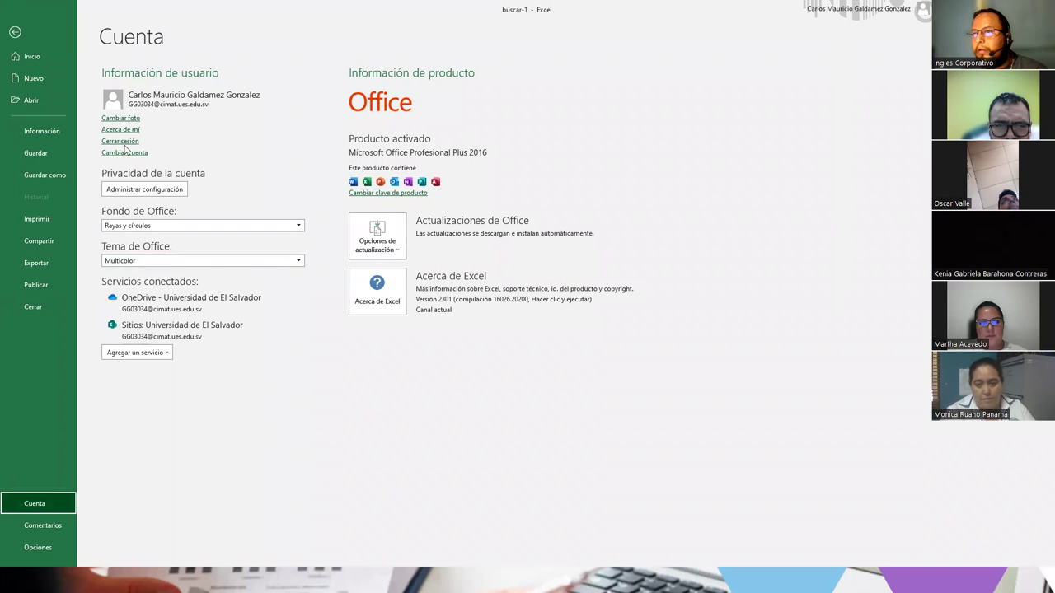
pyautogui.click(165, 191)
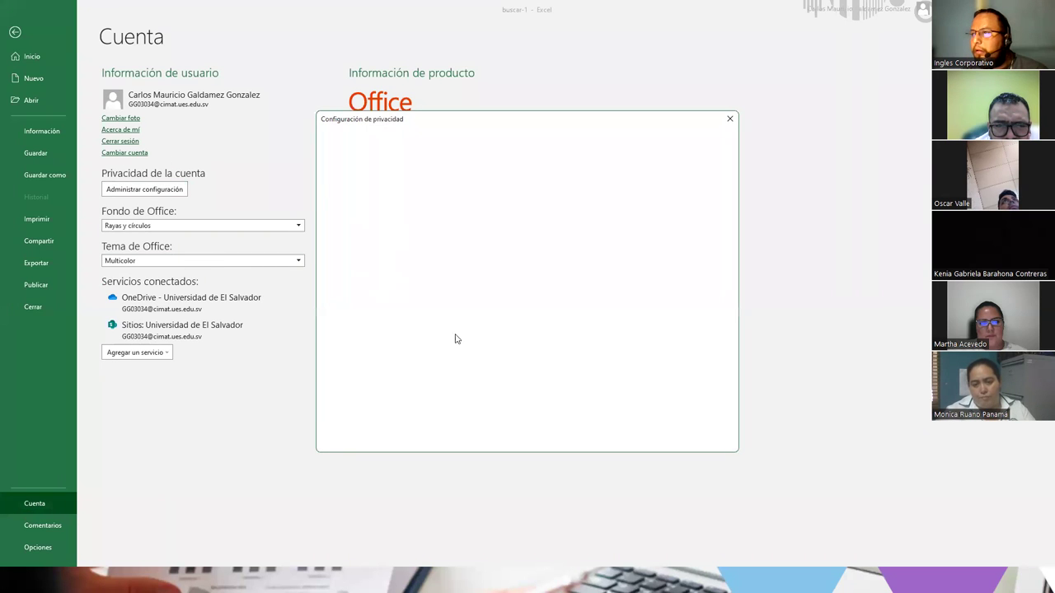
pyautogui.scroll(-3, 580, 338)
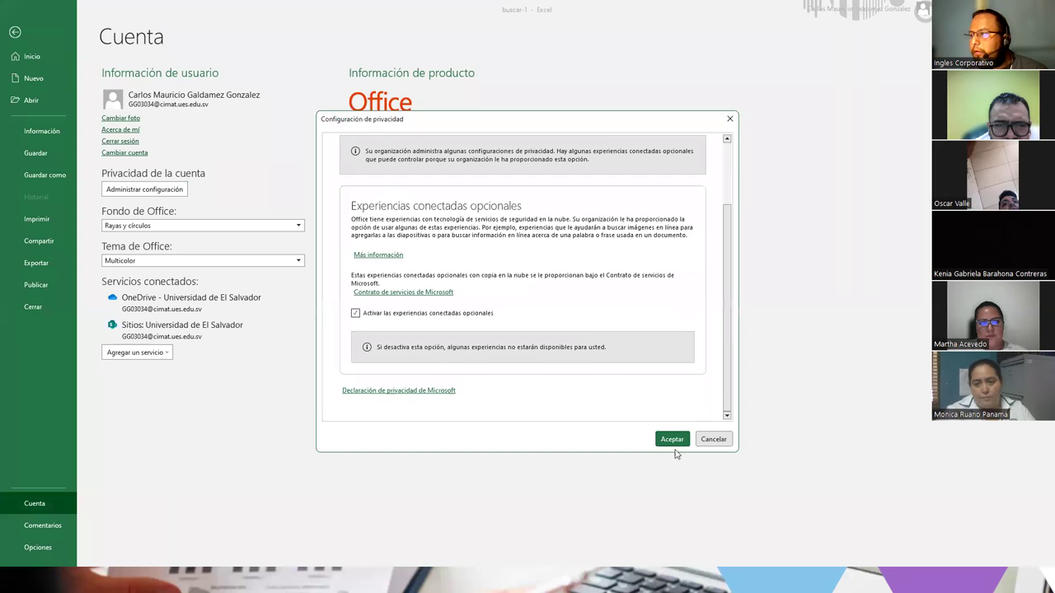
pyautogui.click(713, 439)
# - Check the Office display and authoring language preferences in the Excel options and cancel without changes
pyautogui.click(38, 547)
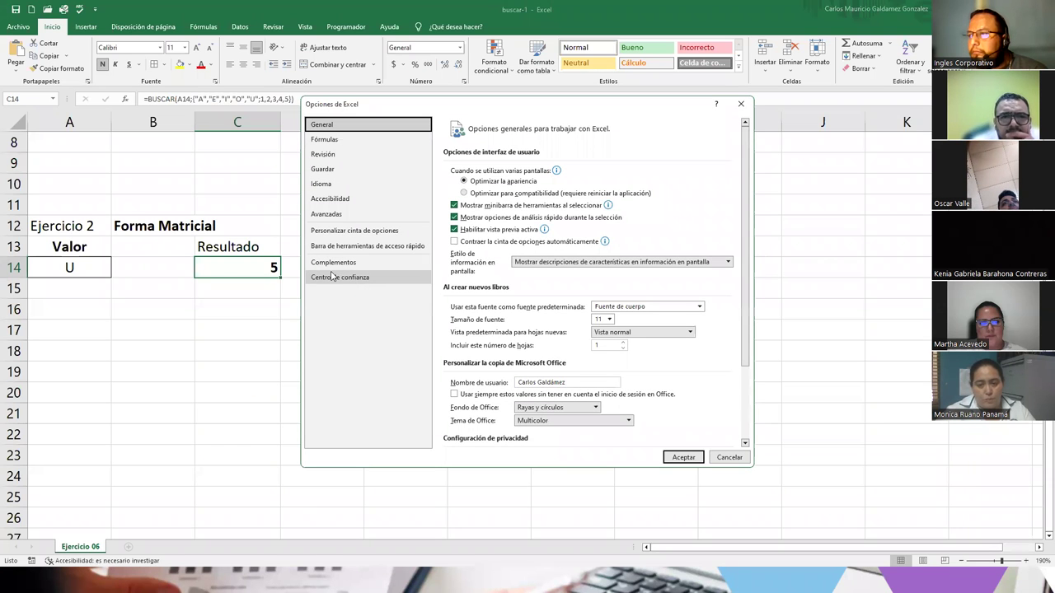
pyautogui.click(324, 185)
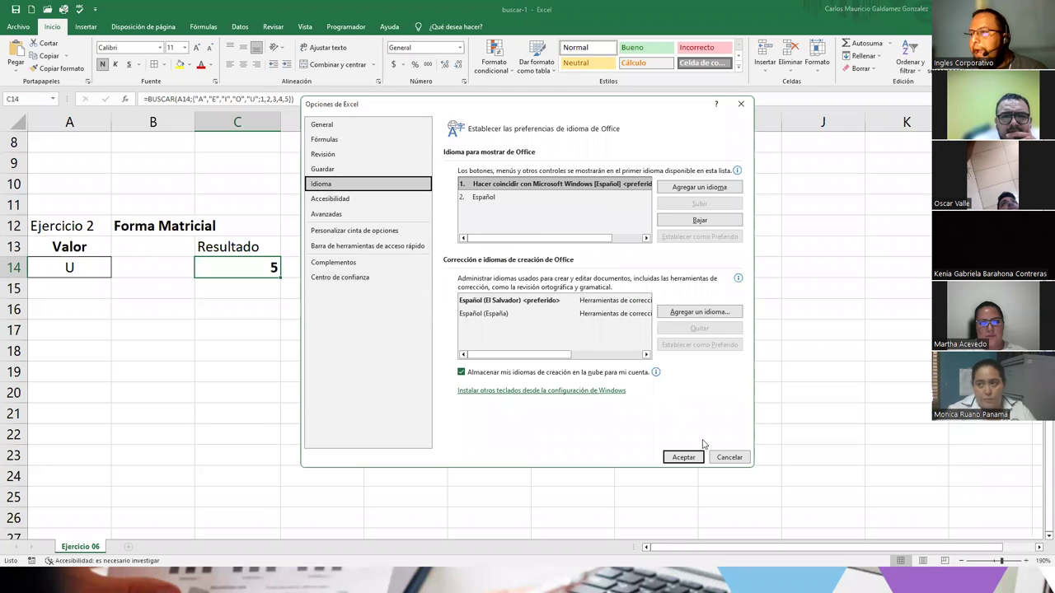
pyautogui.click(730, 457)
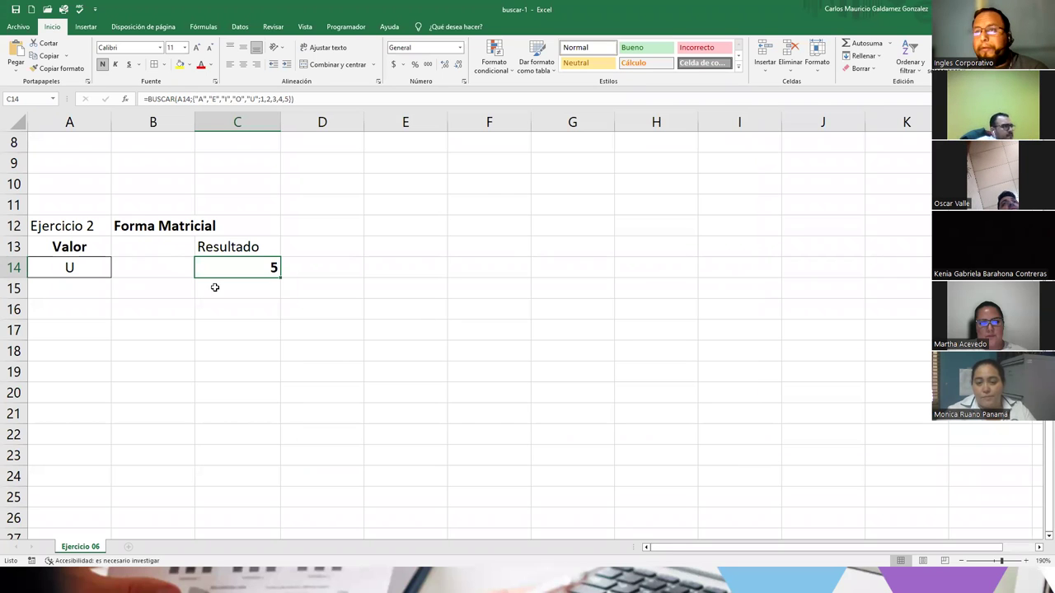
# - Check the advanced and accessibility settings in the Excel options, and examine the Office display and authoring language lists
pyautogui.click(20, 28)
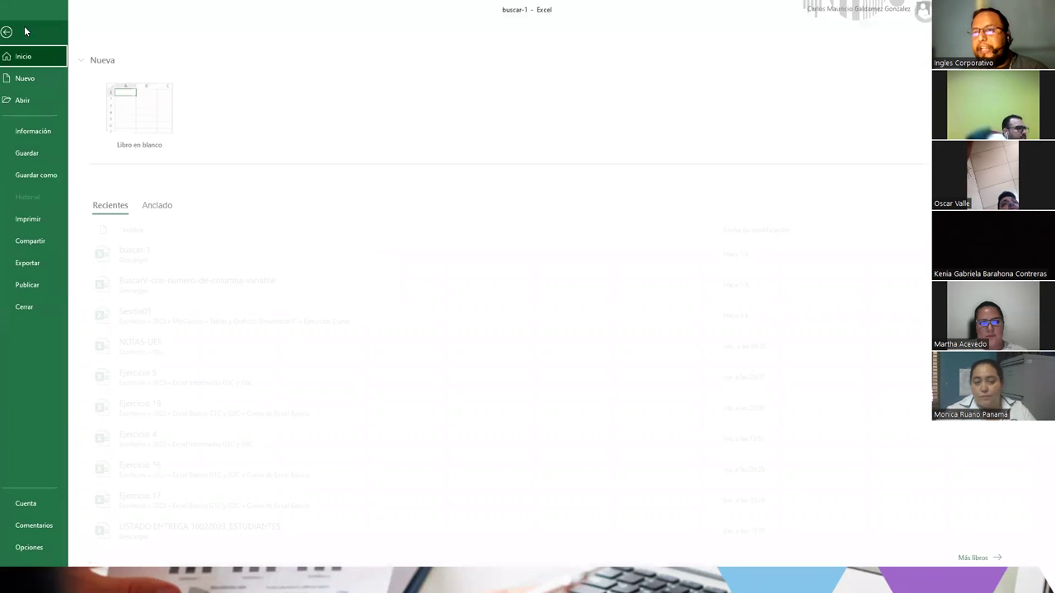
pyautogui.click(38, 547)
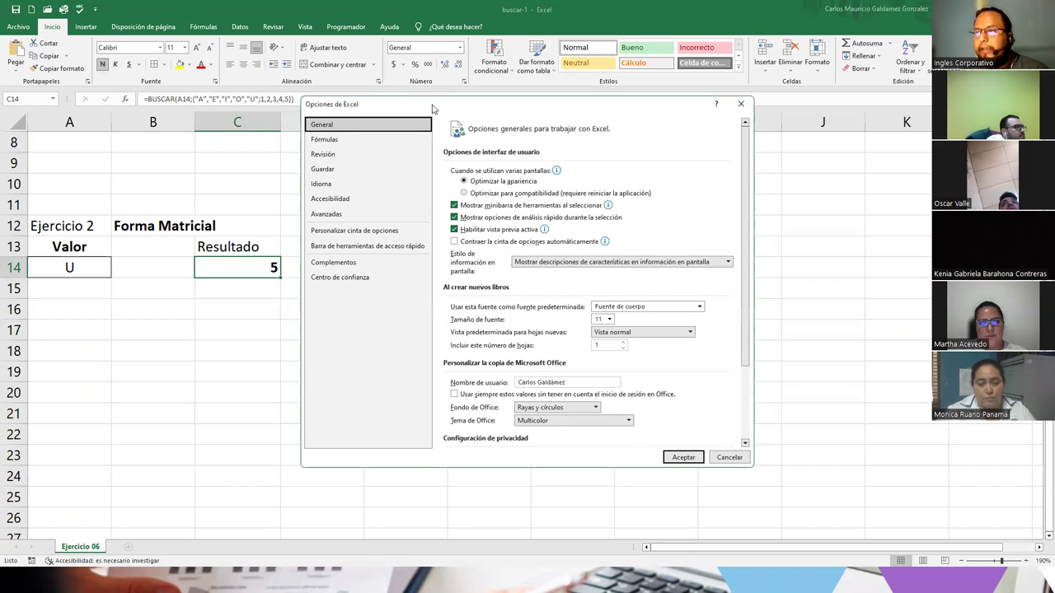
pyautogui.moveTo(435, 110); pyautogui.dragTo(404, 102)
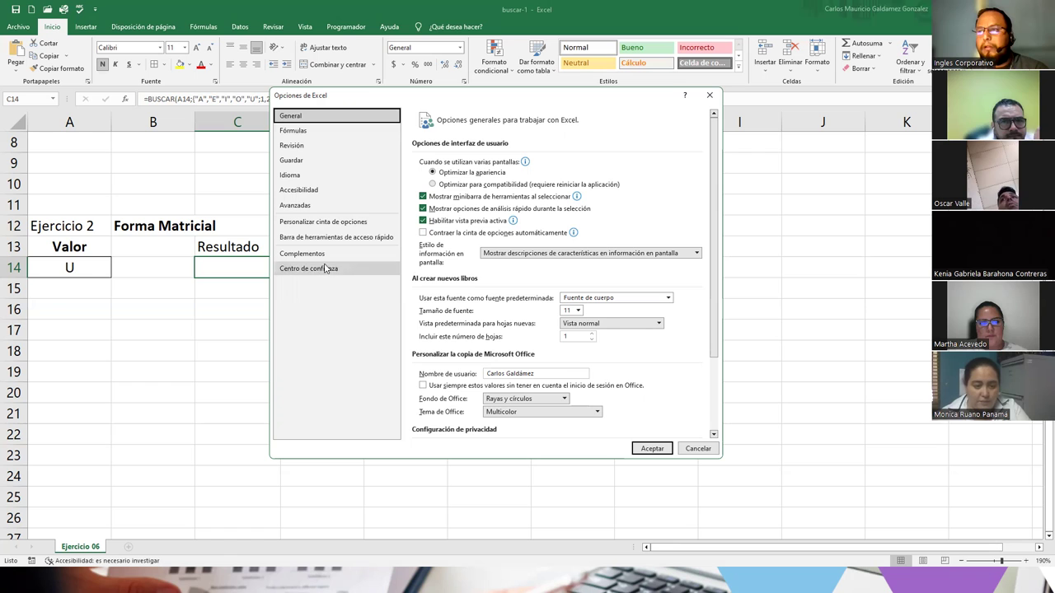
pyautogui.click(312, 205)
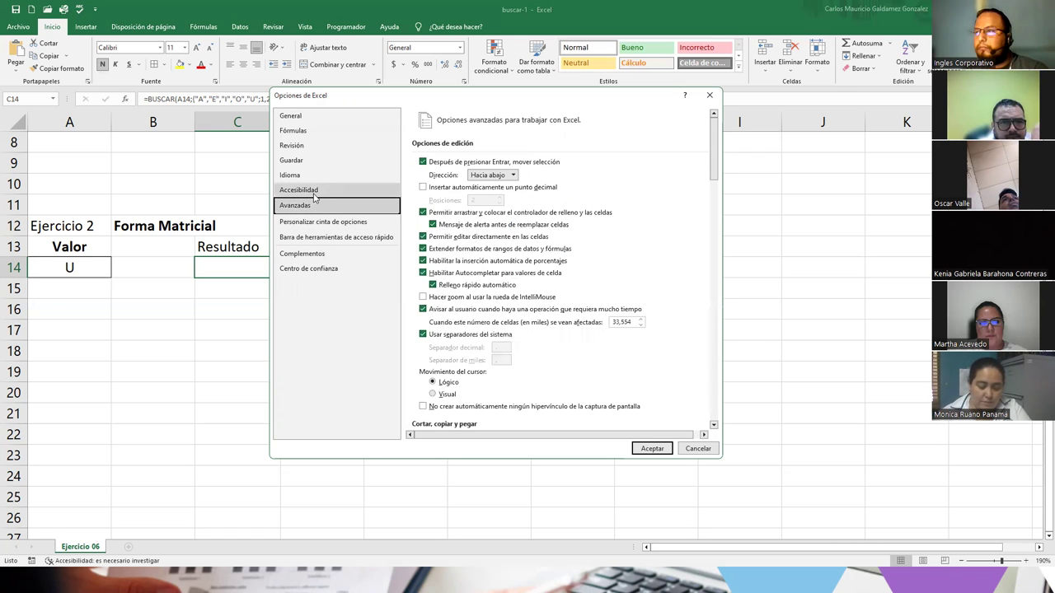
pyautogui.click(314, 192)
pyautogui.click(309, 175)
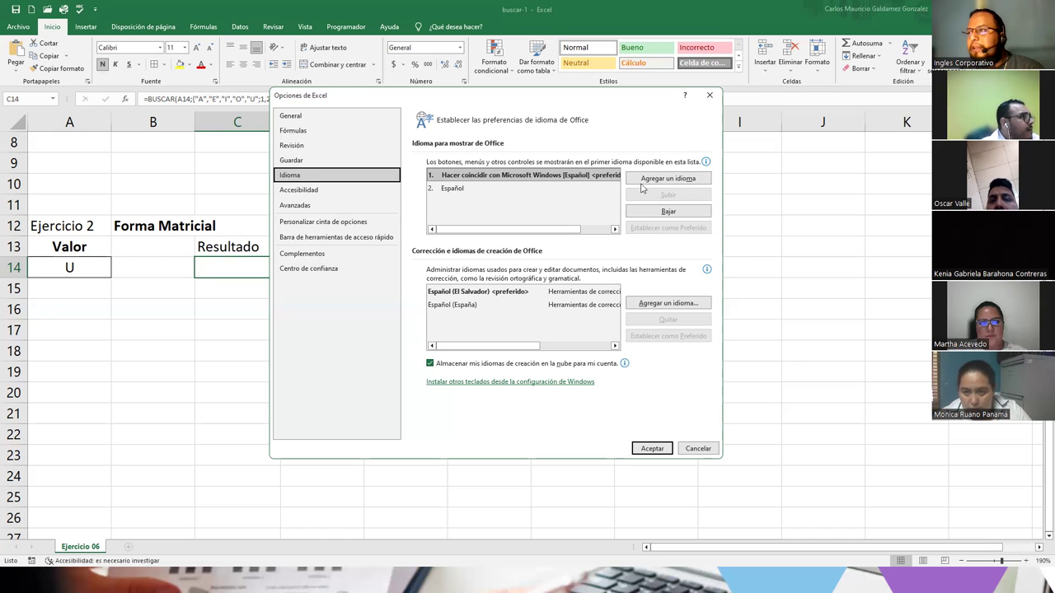
pyautogui.moveTo(497, 236); pyautogui.dragTo(476, 238)
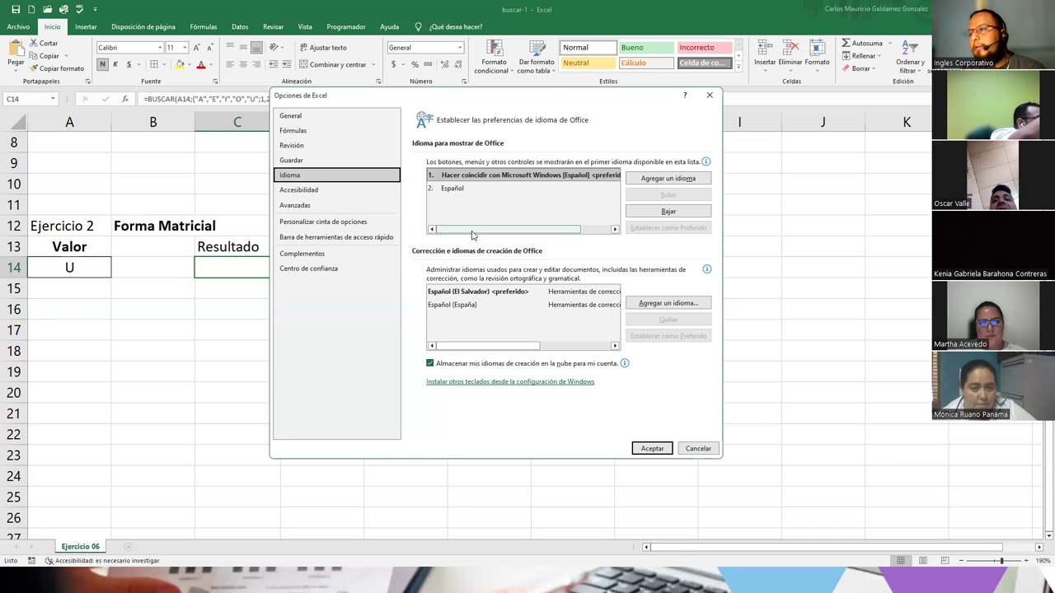
pyautogui.moveTo(473, 236); pyautogui.dragTo(459, 241)
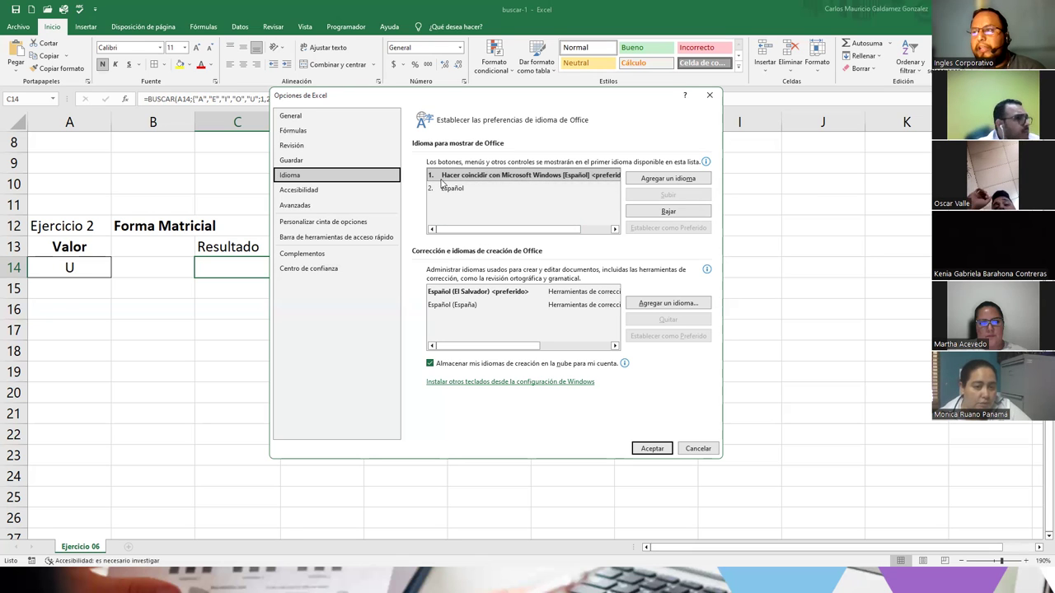
pyautogui.moveTo(570, 230); pyautogui.dragTo(568, 236)
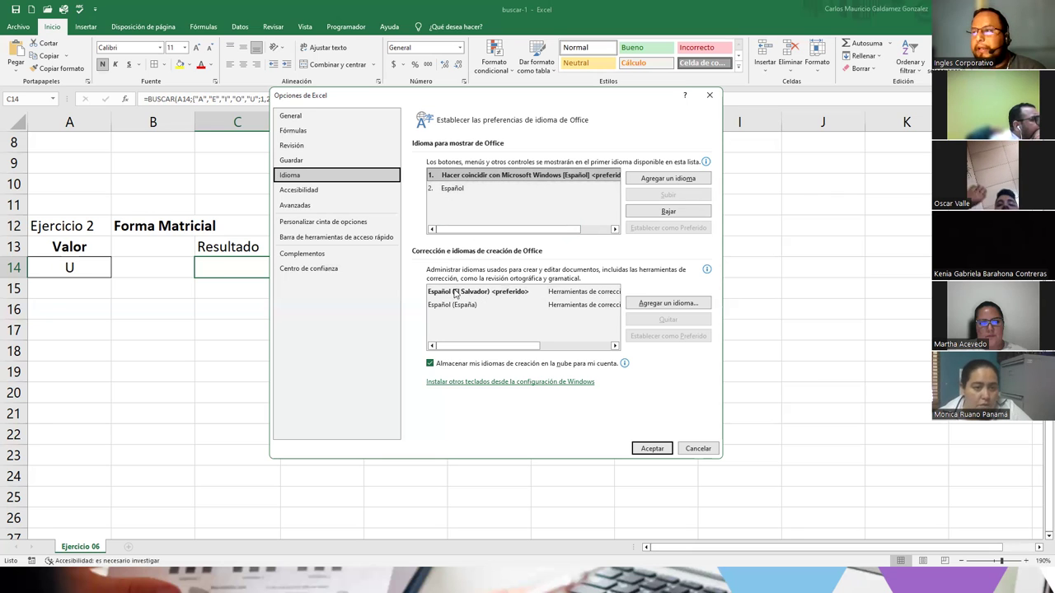
# - Move Español to first place among the Office display languages, apply the change and save the workbook
pyautogui.click(476, 178)
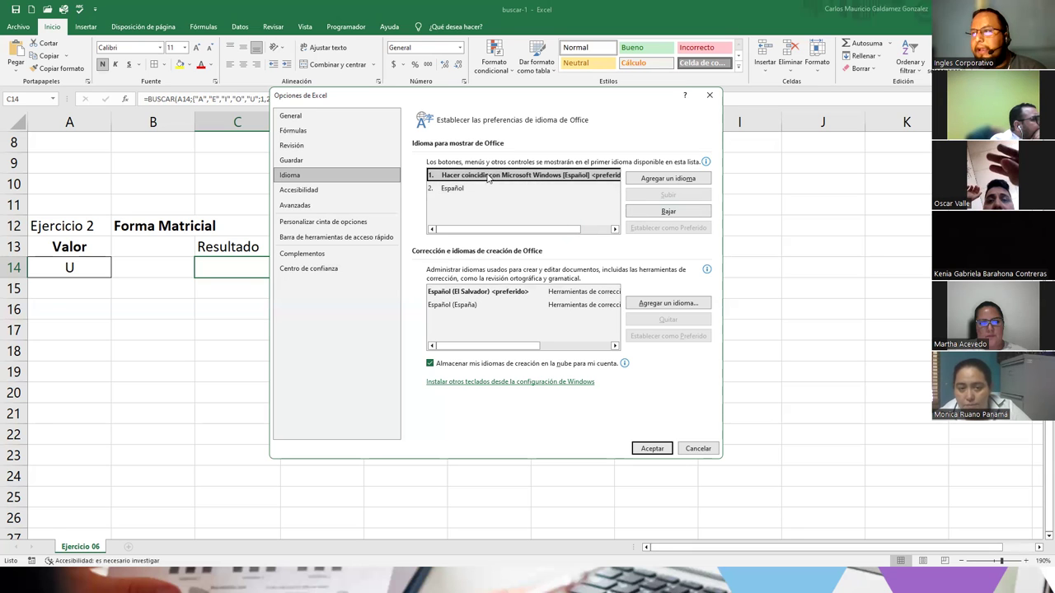
pyautogui.click(454, 189)
pyautogui.click(647, 196)
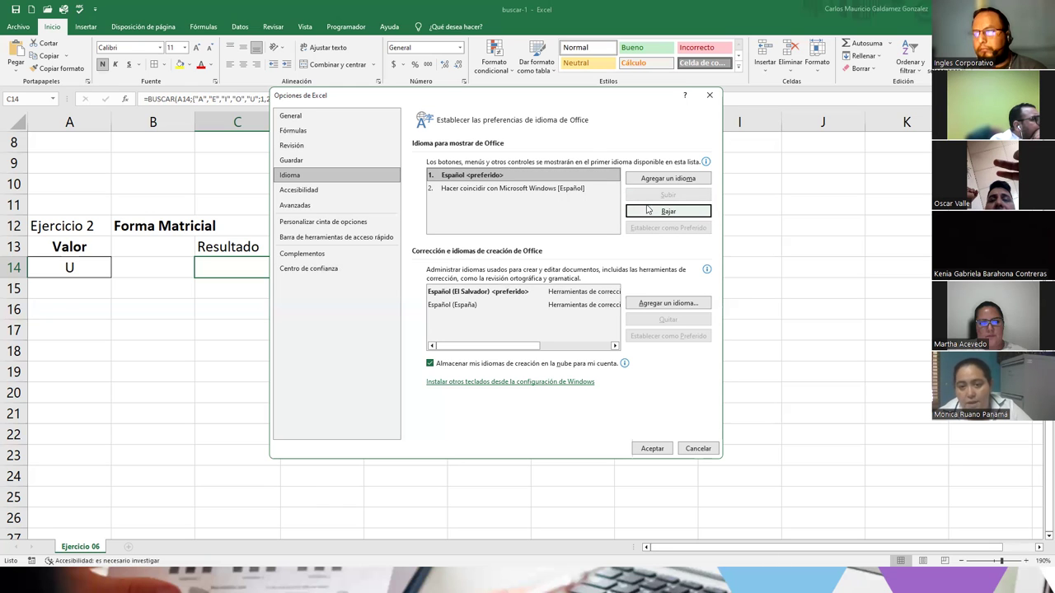
pyautogui.click(443, 295)
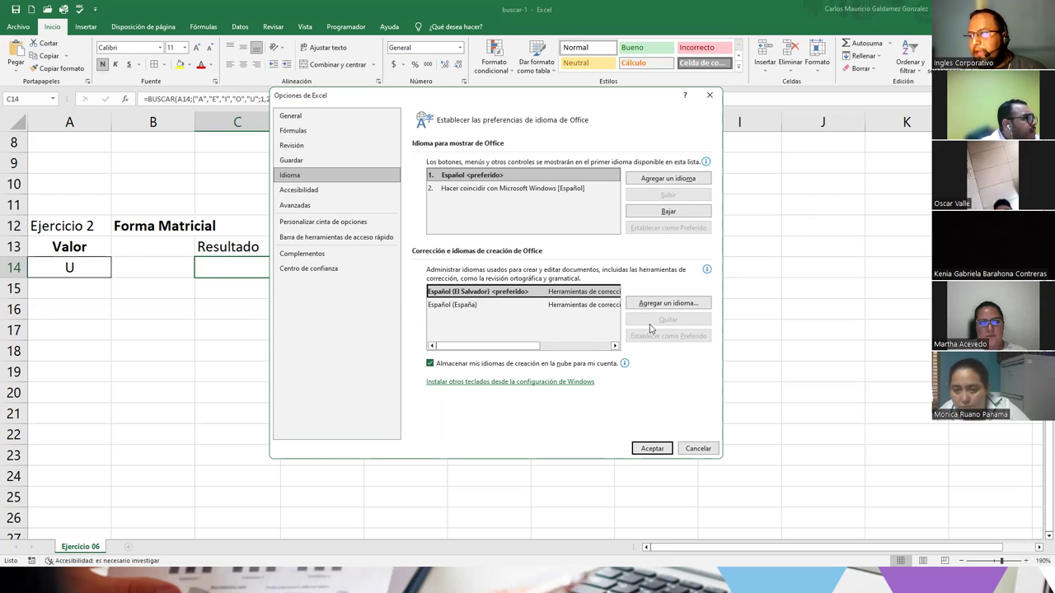
pyautogui.click(460, 308)
pyautogui.press('Up')
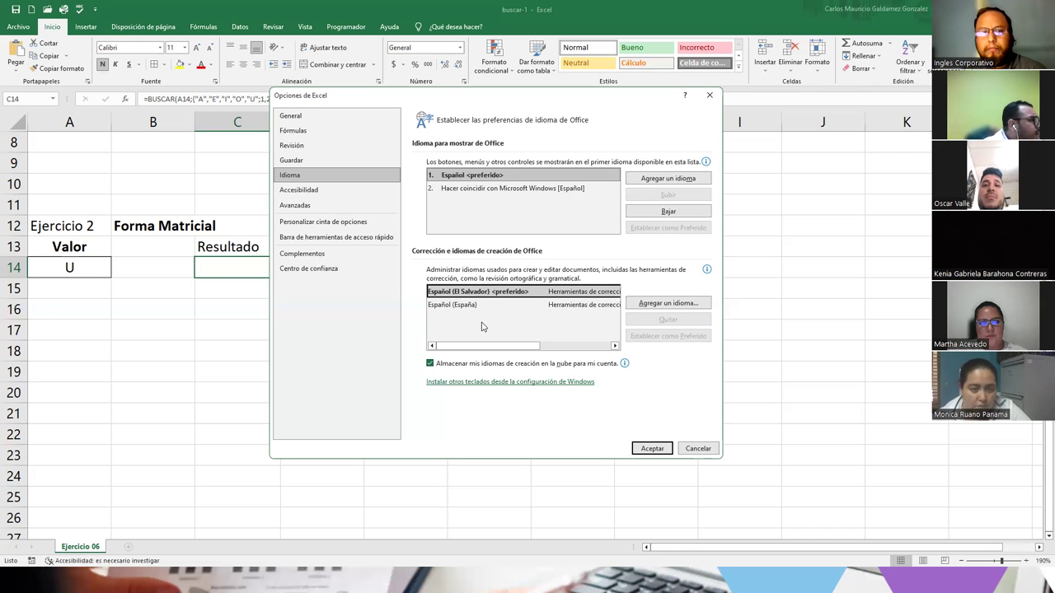
pyautogui.click(643, 450)
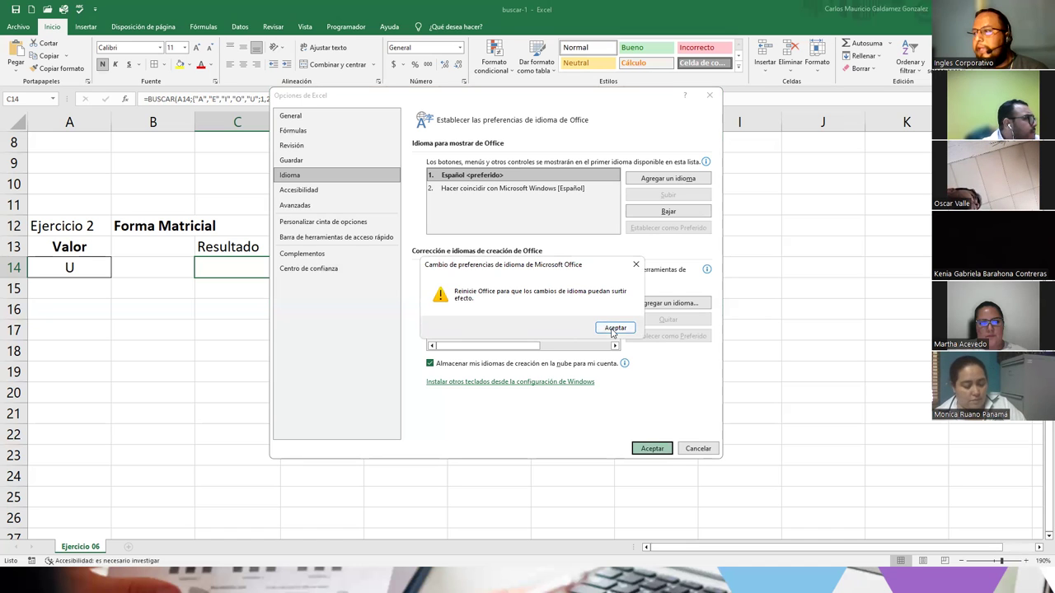
pyautogui.click(614, 329)
pyautogui.click(305, 276)
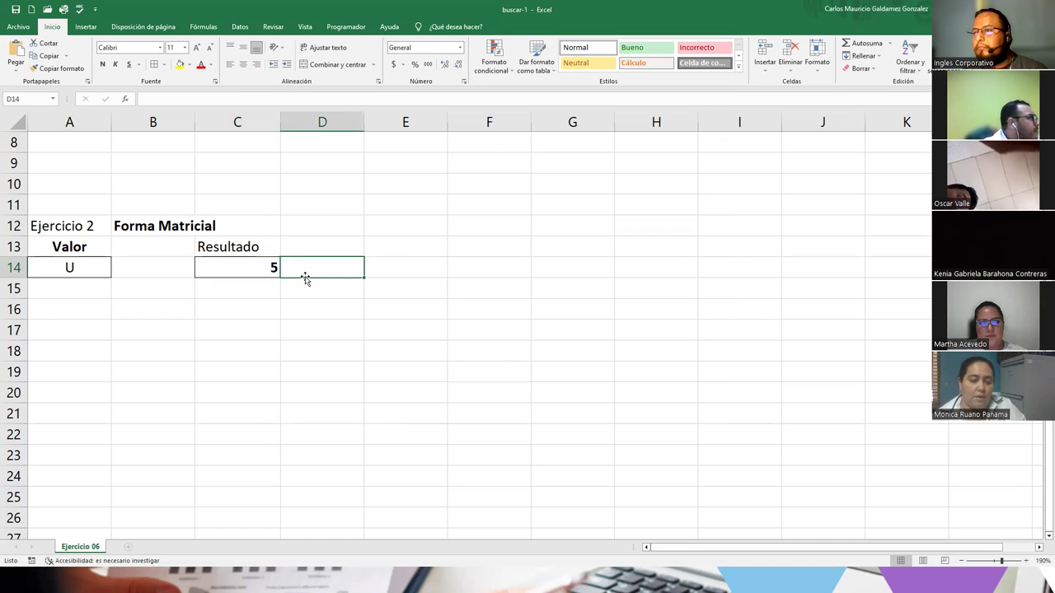
pyautogui.click(16, 10)
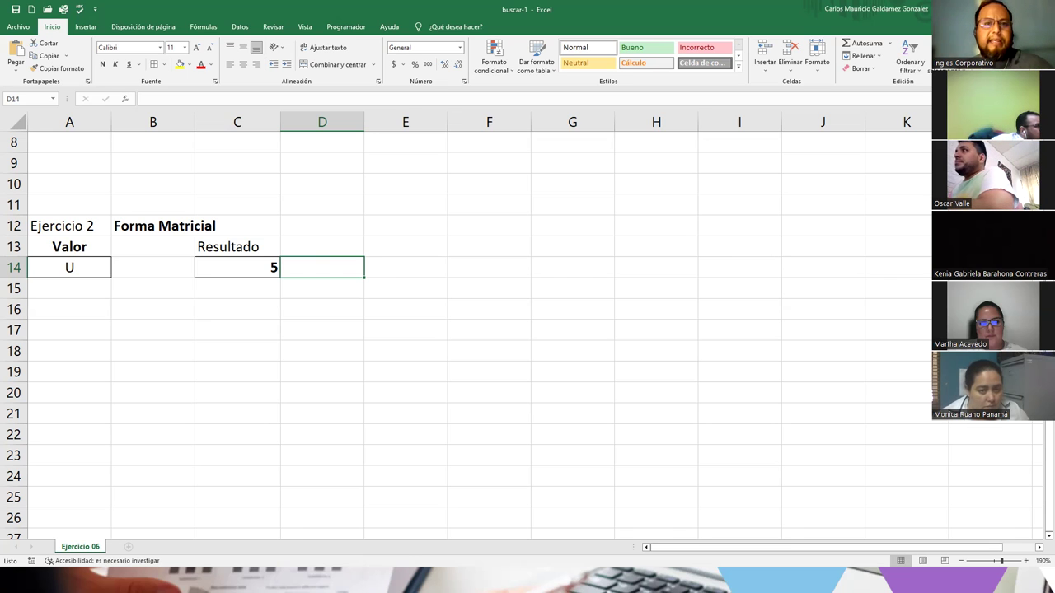
# - Review the BUSCAR formula in cell C14, switch to the presentation and advance past the array-form example slide
pyautogui.click(245, 270)
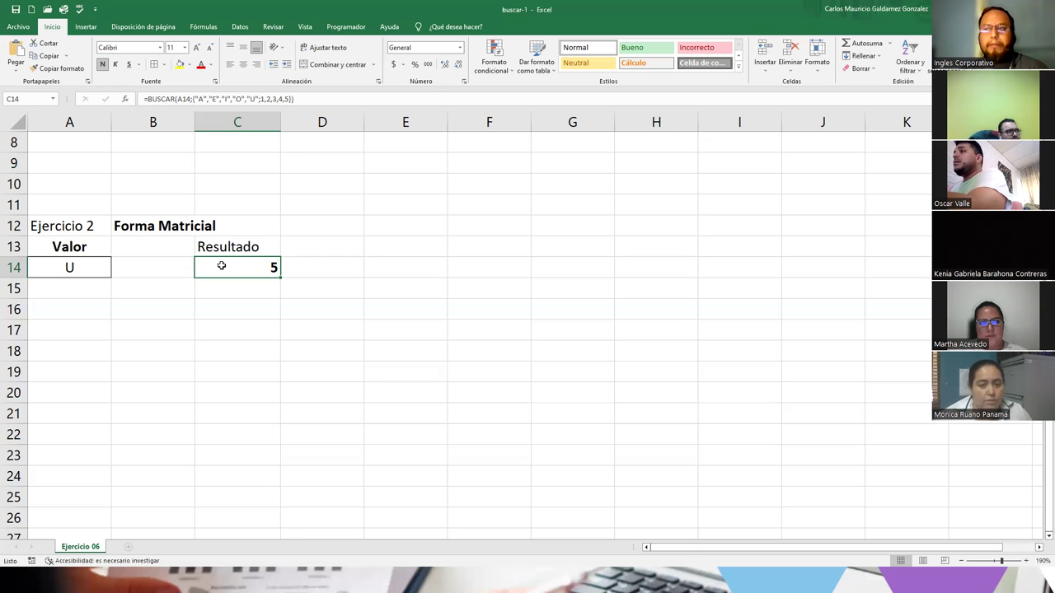
pyautogui.tripleClick(244, 101)
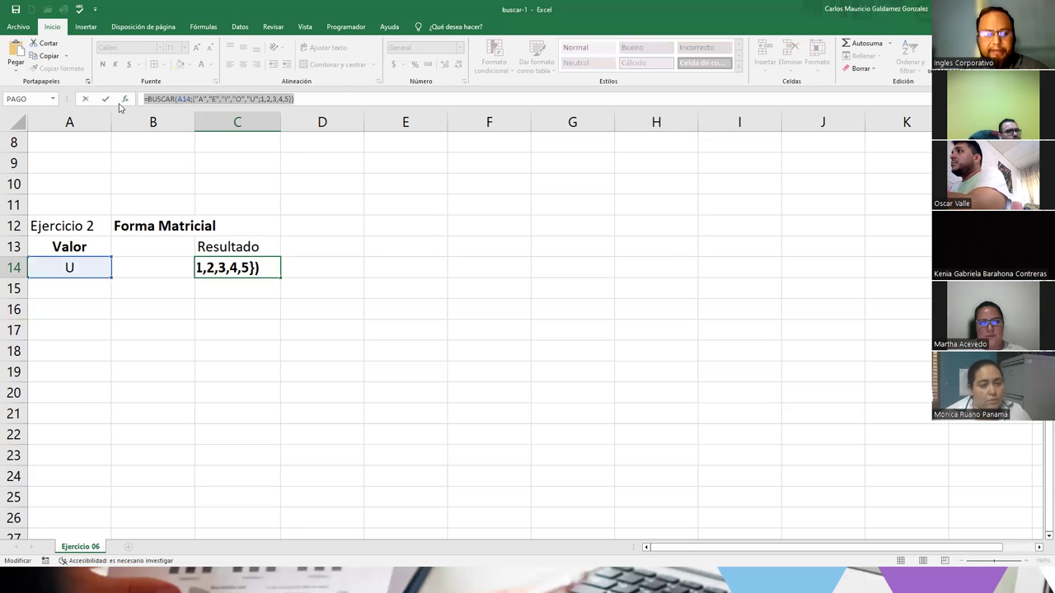
pyautogui.hotkey('alt', 'Tab')
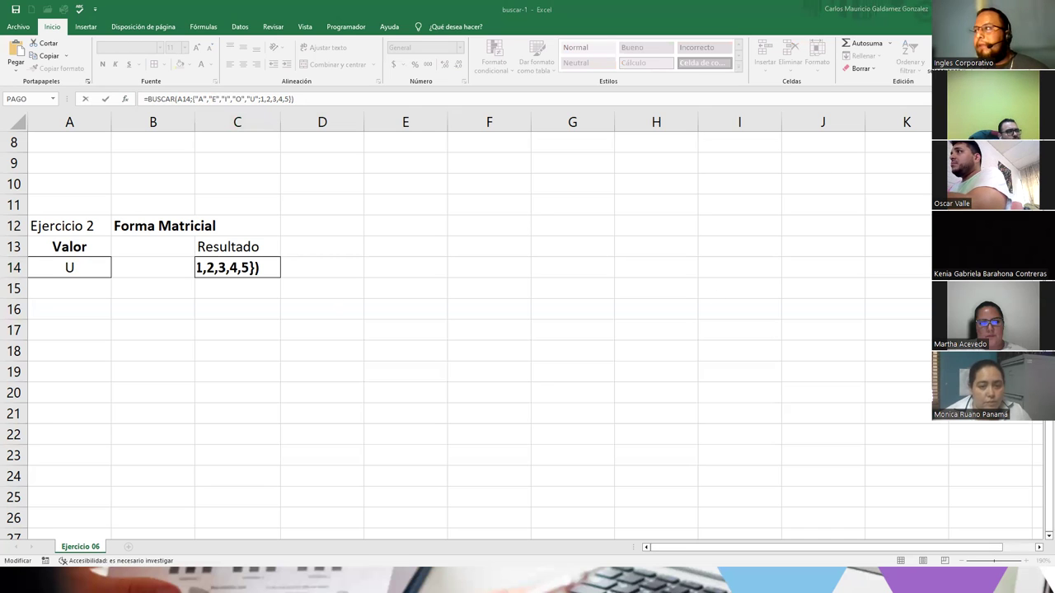
pyautogui.hotkey('alt', 'Tab')
pyautogui.hotkey('alt', 'Tab')
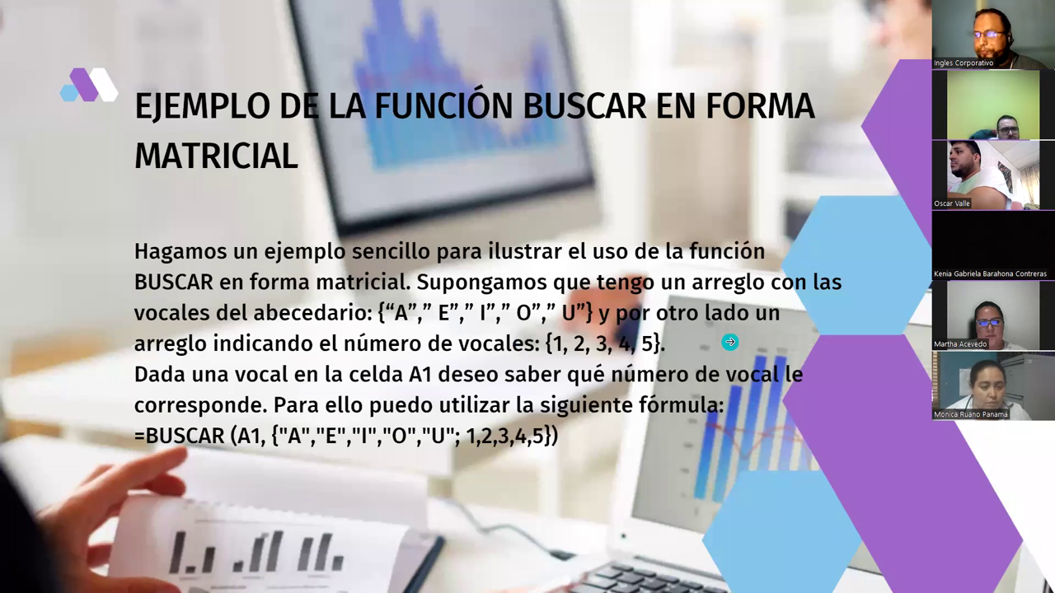
pyautogui.press('Right')
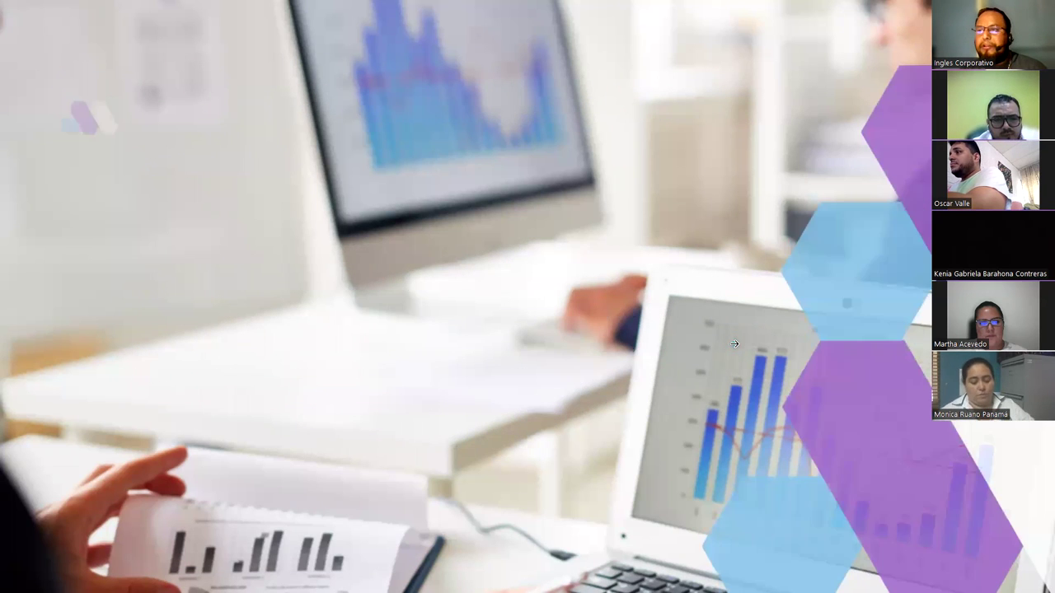
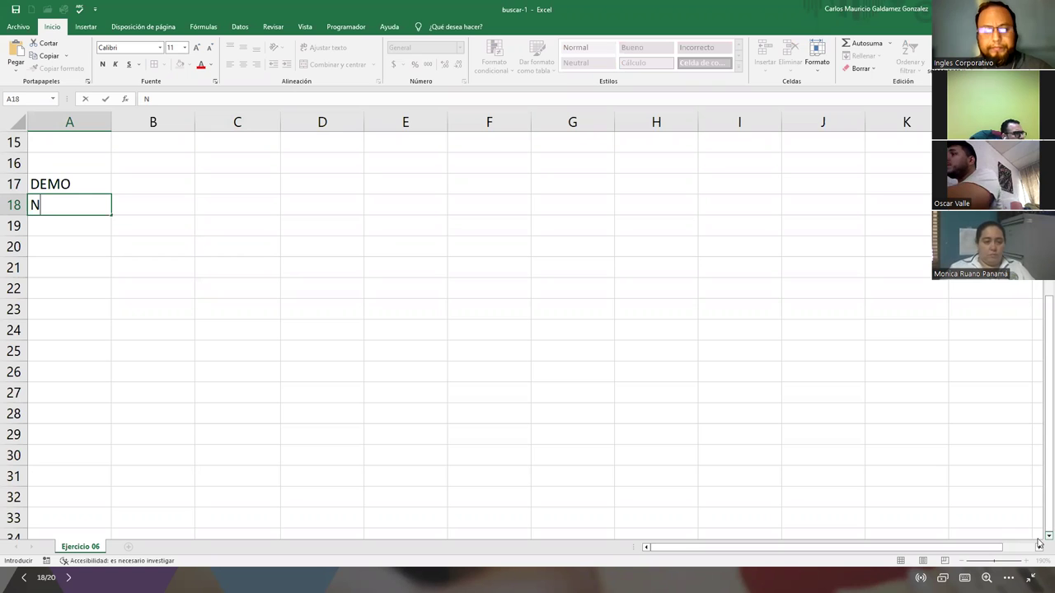
# - Enter the DEMO table headers N° Articulo, Nombre del Articulo, Precio del Articulo and Estado across A18:D18
pyautogui.write('° Articulo')
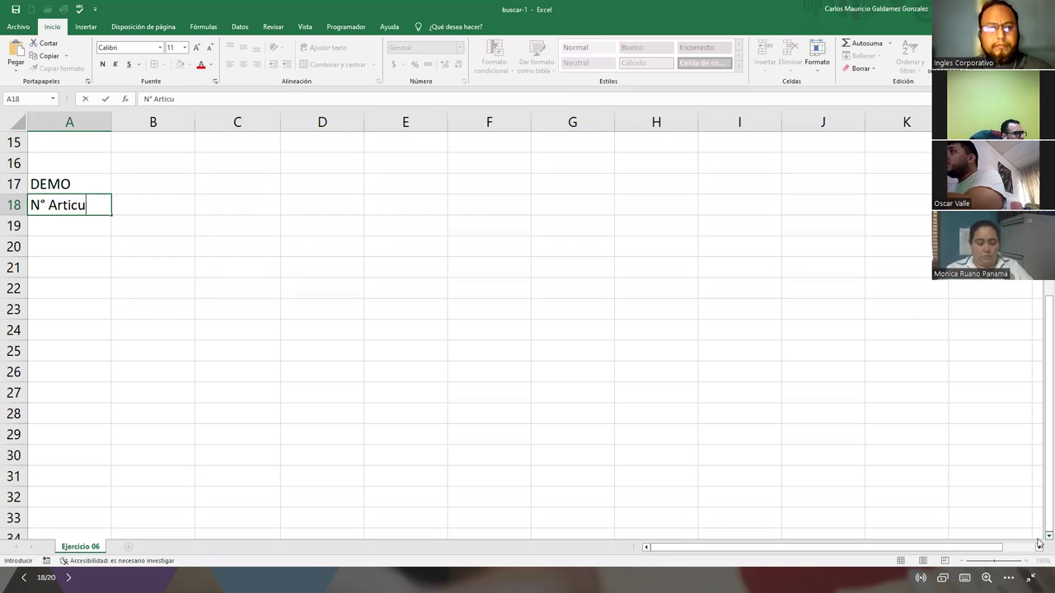
pyautogui.press('Tab')
pyautogui.write('Nombre ')
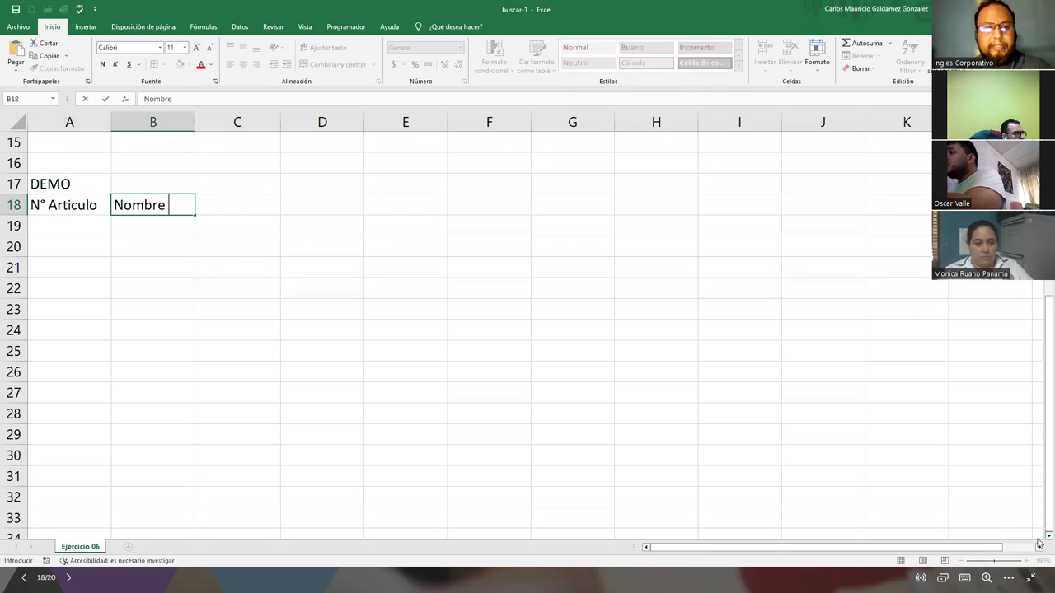
pyautogui.write('Adel Articulo')
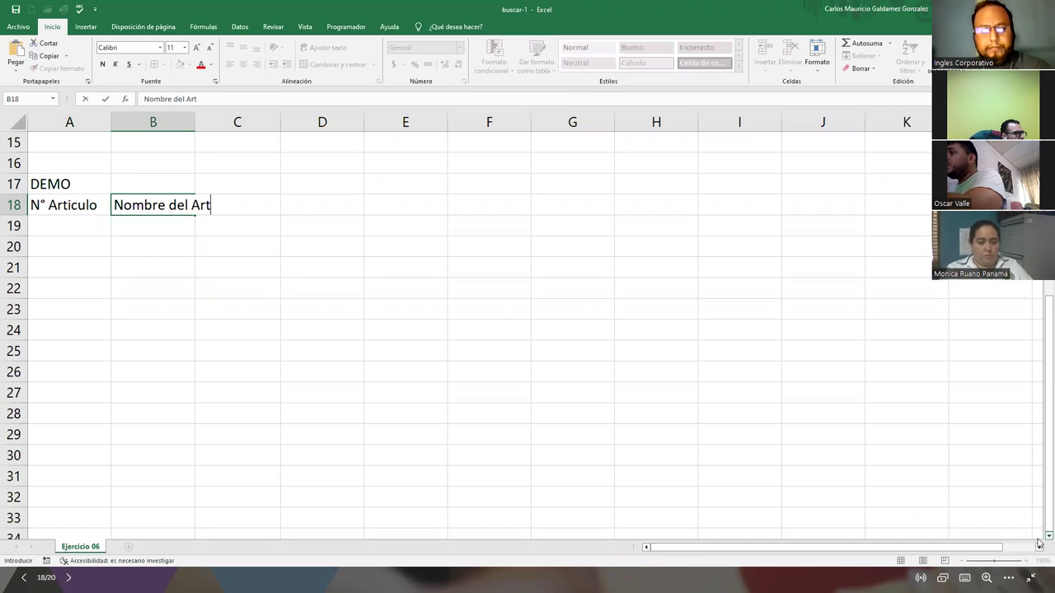
pyautogui.press('Tab')
pyautogui.write('Precio del Articulo')
pyautogui.press('Tab')
pyautogui.write('Estado')
pyautogui.press('Tab')
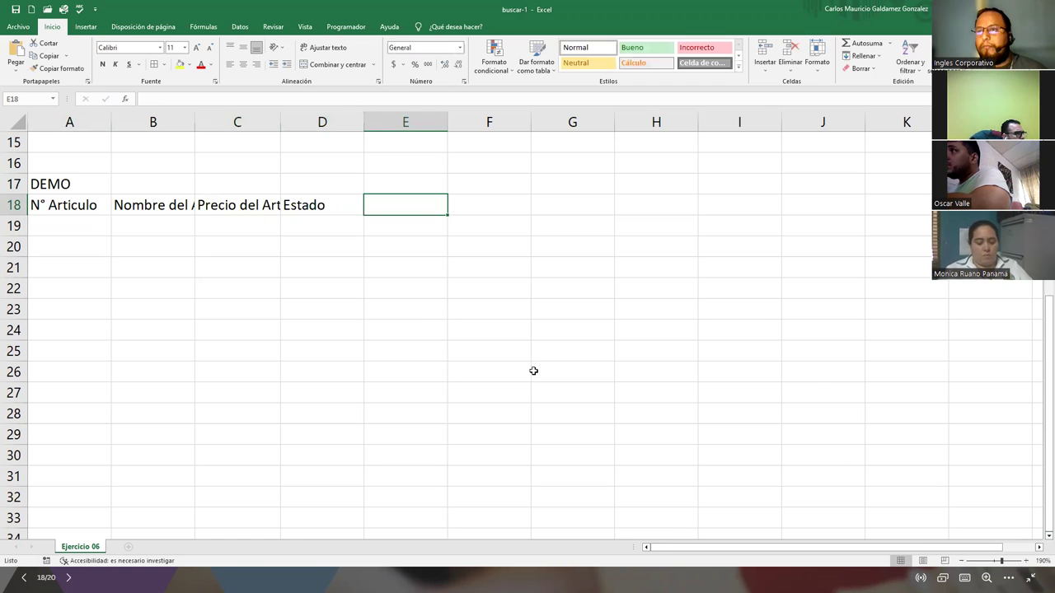
# - Fit columns A to C to their headers, widen column D and put borders around the header cells A18:D18
pyautogui.doubleClick(107, 127)
pyautogui.doubleClick(190, 124)
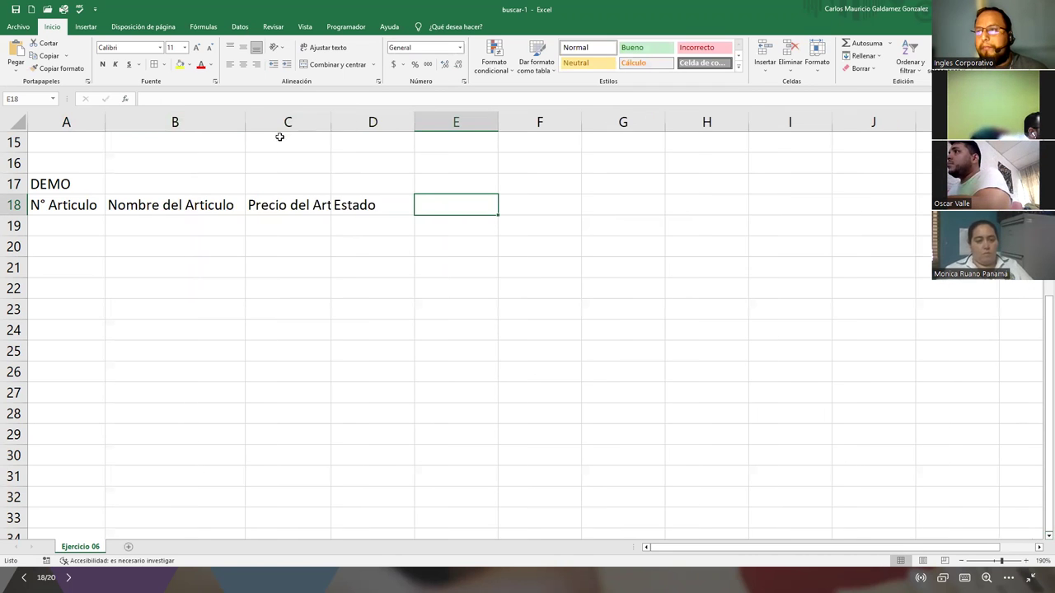
pyautogui.doubleClick(327, 125)
pyautogui.moveTo(454, 129); pyautogui.dragTo(484, 129)
pyautogui.moveTo(76, 208); pyautogui.dragTo(410, 205)
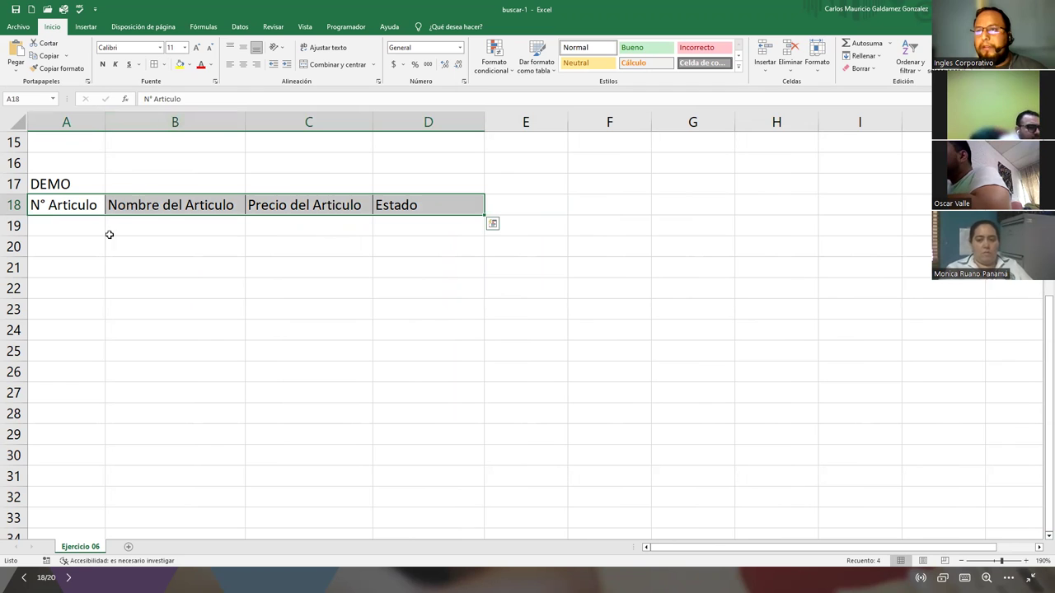
# - Enter the article code A001 in A19 and fill the series down to A015 in A33
pyautogui.click(71, 224)
pyautogui.write('A001')
pyautogui.press('Return')
pyautogui.click(75, 228)
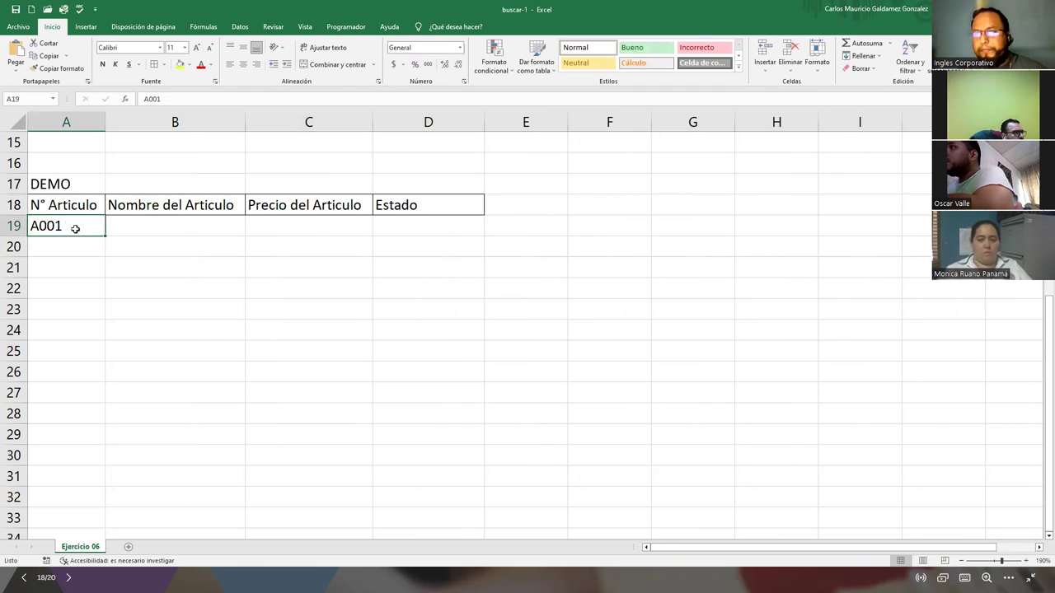
pyautogui.moveTo(104, 236); pyautogui.dragTo(78, 518)
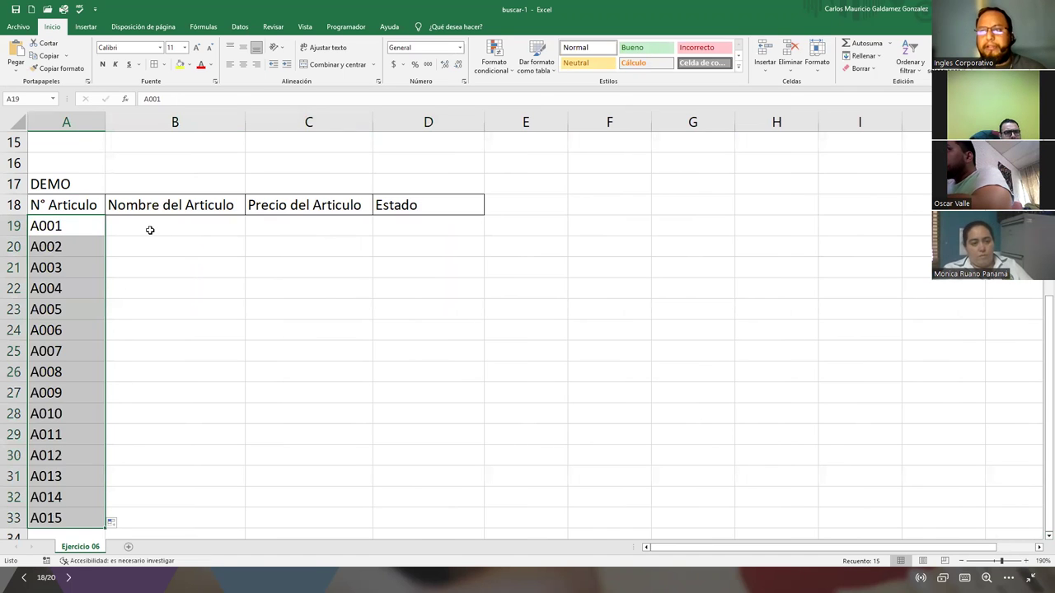
# - Enter Bombillo #1 as the article name in B19 and fill the series down to Bombillo #3 in B21
pyautogui.click(150, 230)
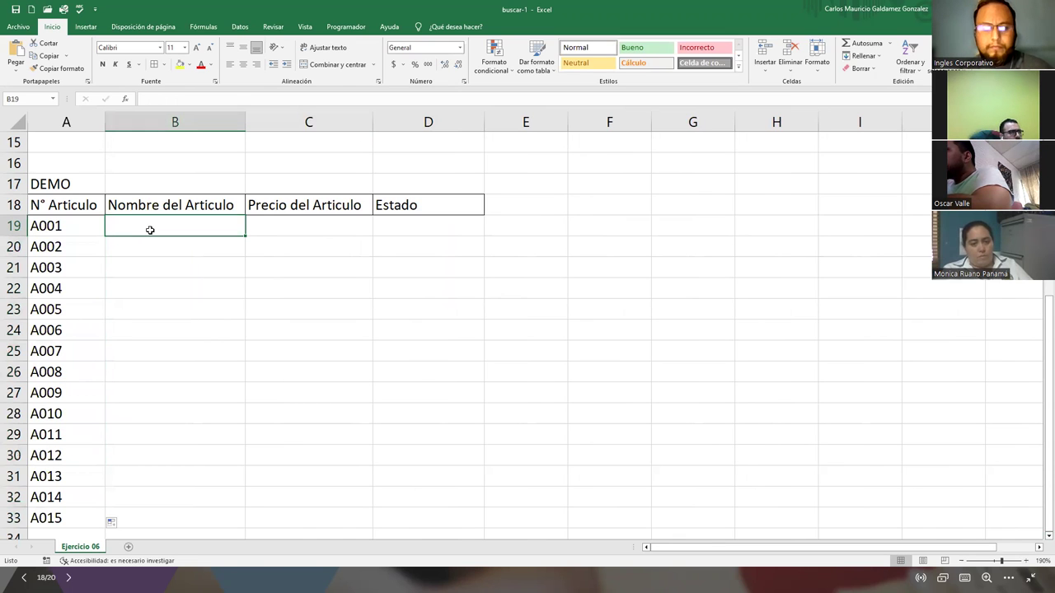
pyautogui.write('Bombillo')
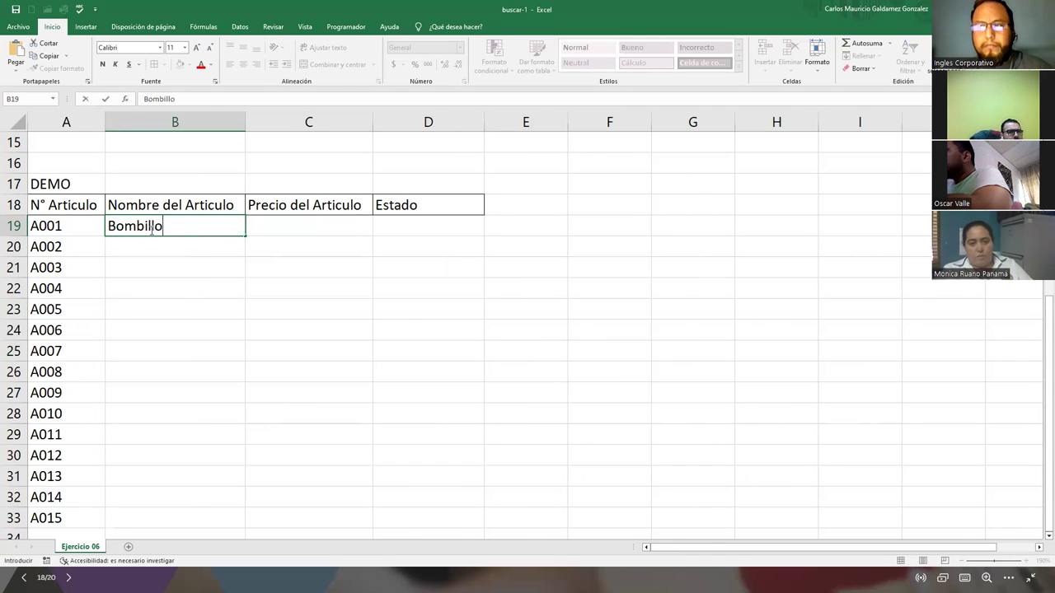
pyautogui.write(' #1')
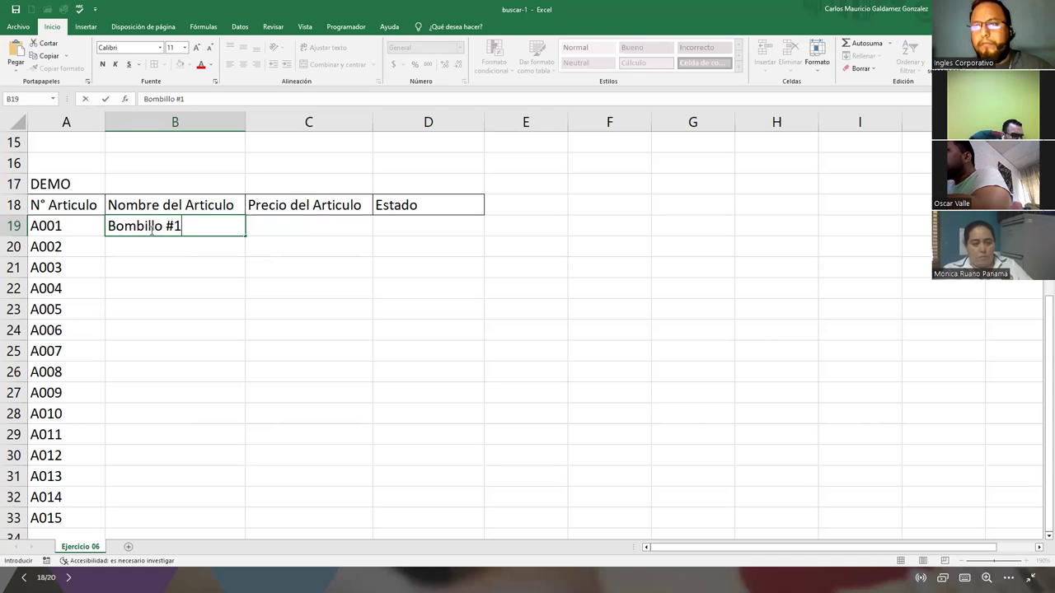
pyautogui.press('Return')
pyautogui.click(150, 230)
pyautogui.moveTo(244, 237); pyautogui.dragTo(236, 272)
# - Enter the article names Alternador in B22 and Filtro de aire in B23
pyautogui.click(152, 289)
pyautogui.write('Alternador')
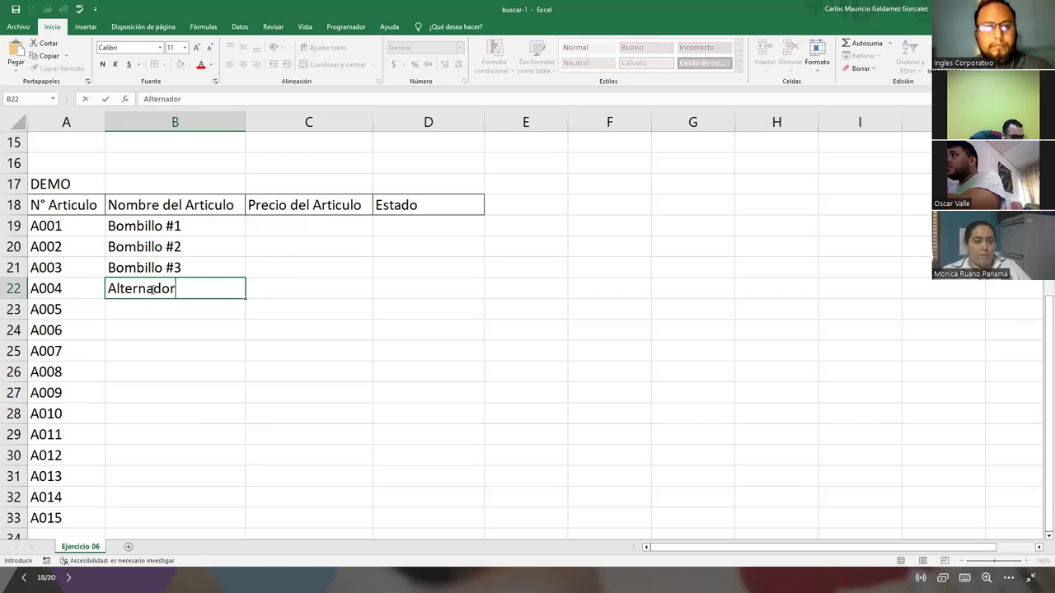
pyautogui.press('Return')
pyautogui.write('Fil')
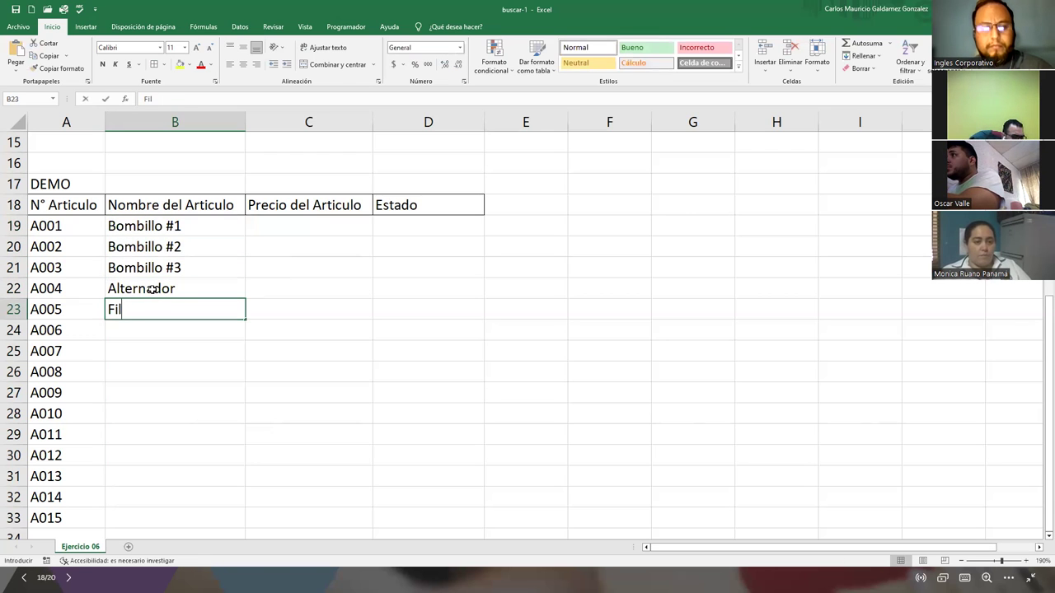
pyautogui.write('tro de aire')
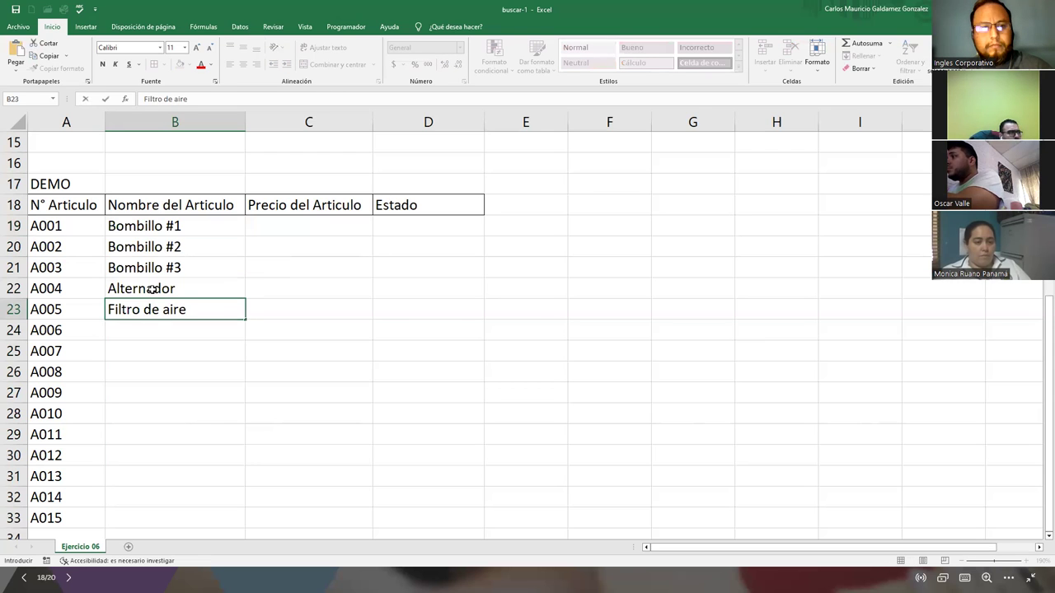
pyautogui.press('Return')
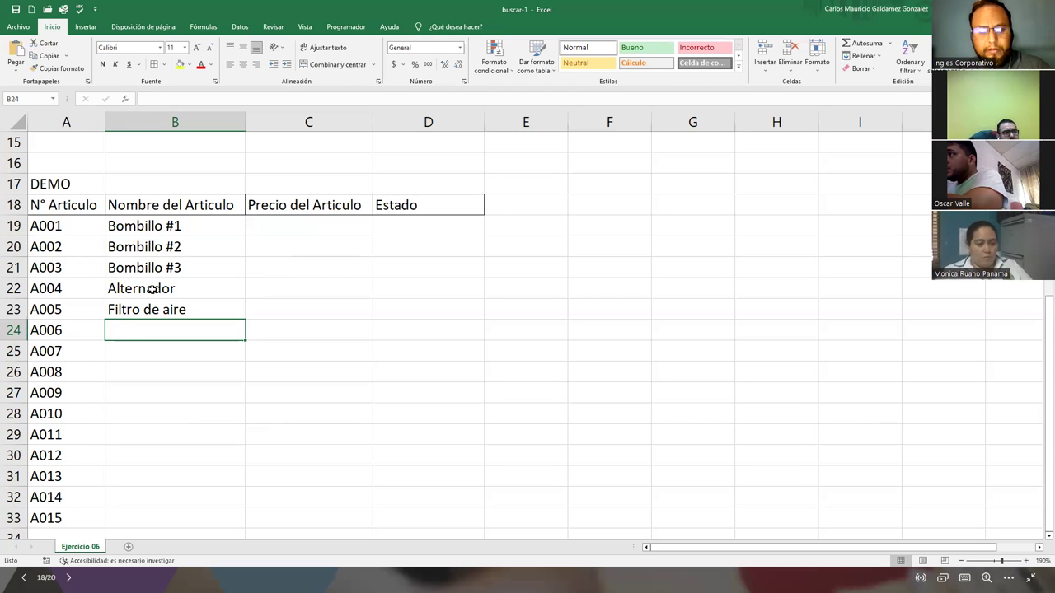
# - Enter Regleta 6 as the article name in B24 and fill the series down to Regleta 9 in B27
pyautogui.write('Regleta')
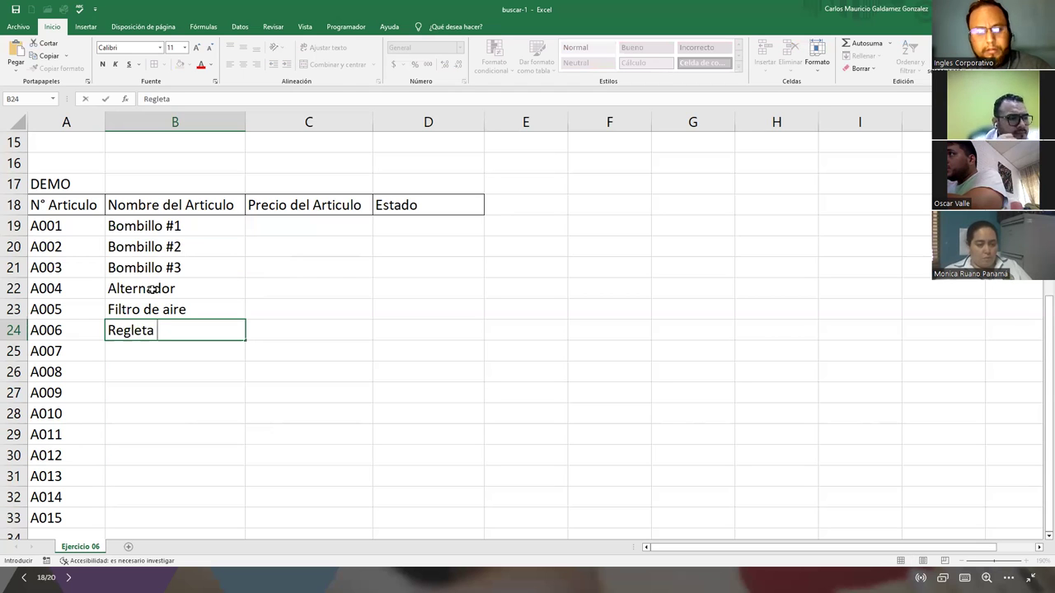
pyautogui.write(' 6')
pyautogui.press('Return')
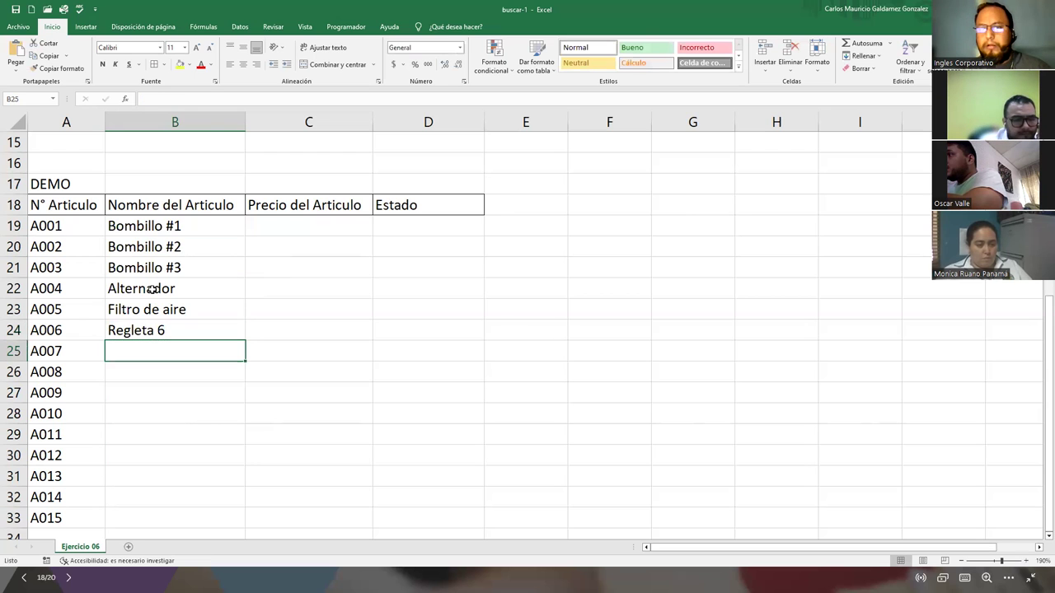
pyautogui.click(210, 329)
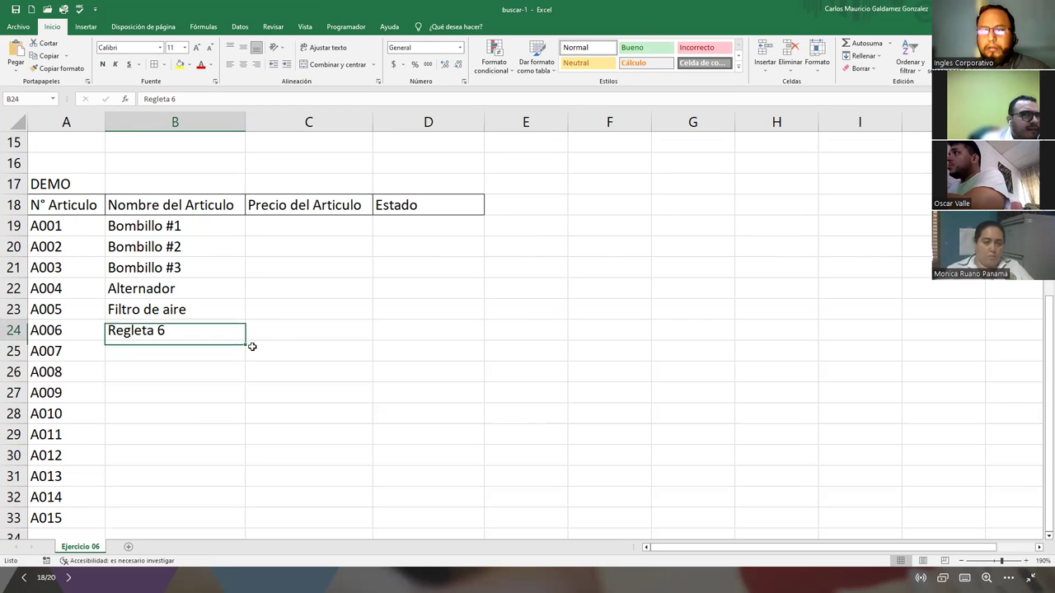
pyautogui.moveTo(246, 340); pyautogui.dragTo(226, 400)
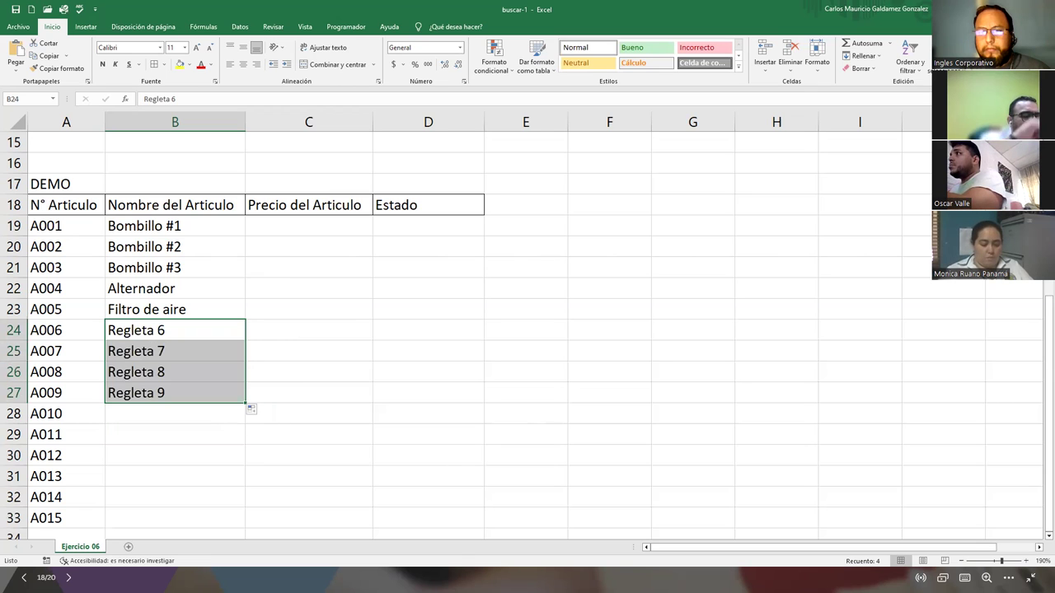
# - Enter the article name Cojitene de rueda in B28, correcting the spelling of its last word
pyautogui.click(134, 414)
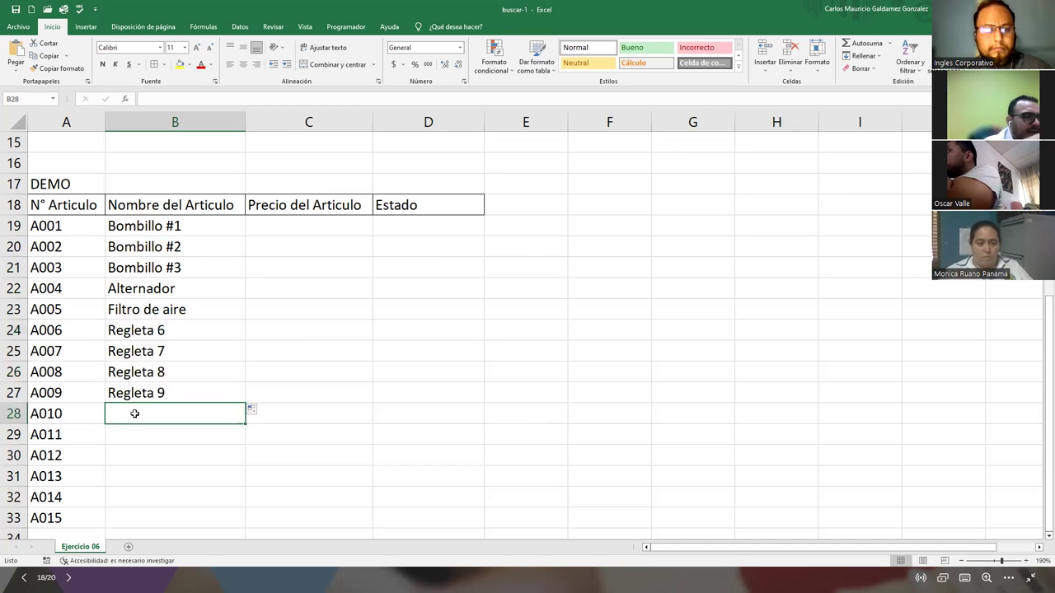
pyautogui.write('Cojitene de ')
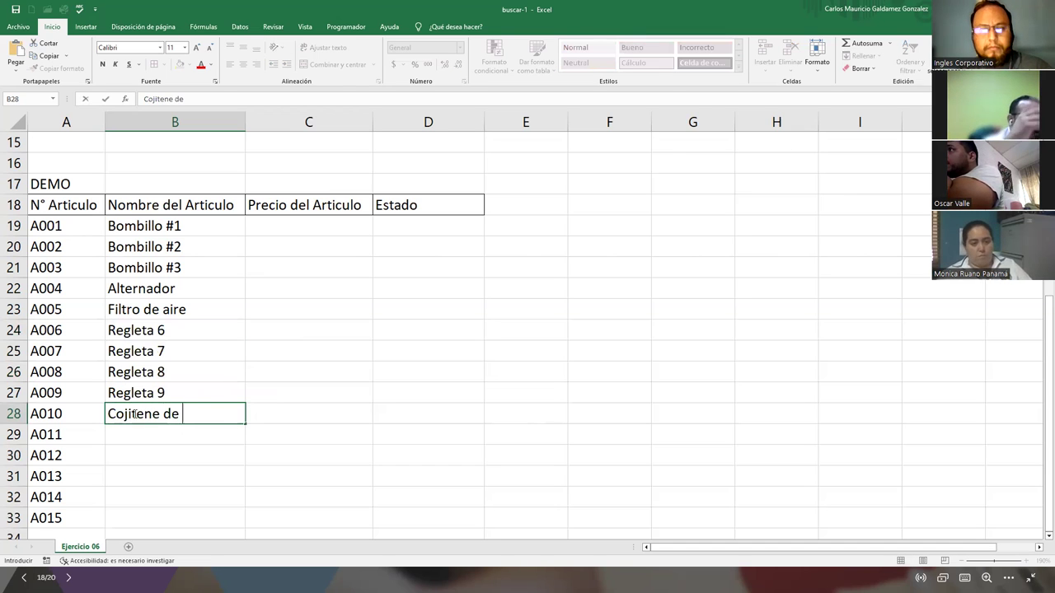
pyautogui.write('reuda')
pyautogui.press('Return')
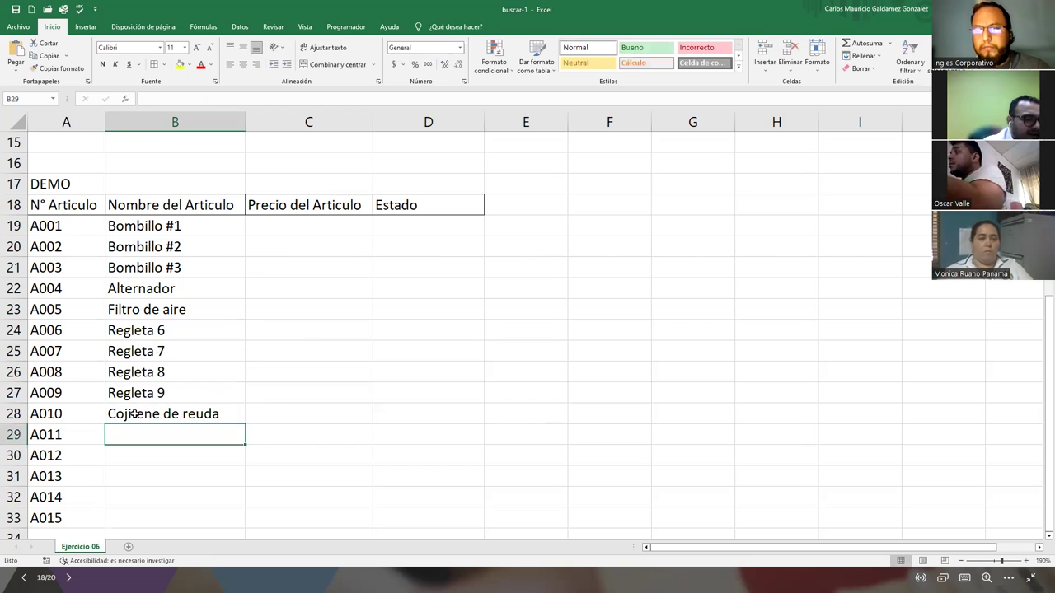
pyautogui.click(191, 420)
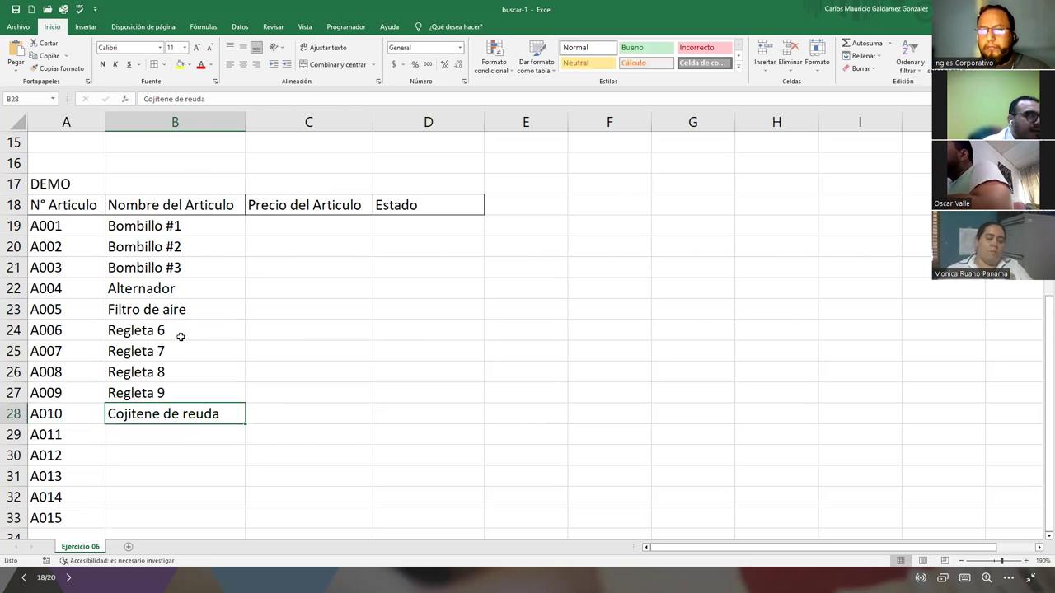
pyautogui.click(193, 100)
pyautogui.press('BackSpace')
pyautogui.press('Right')
pyautogui.write('e')
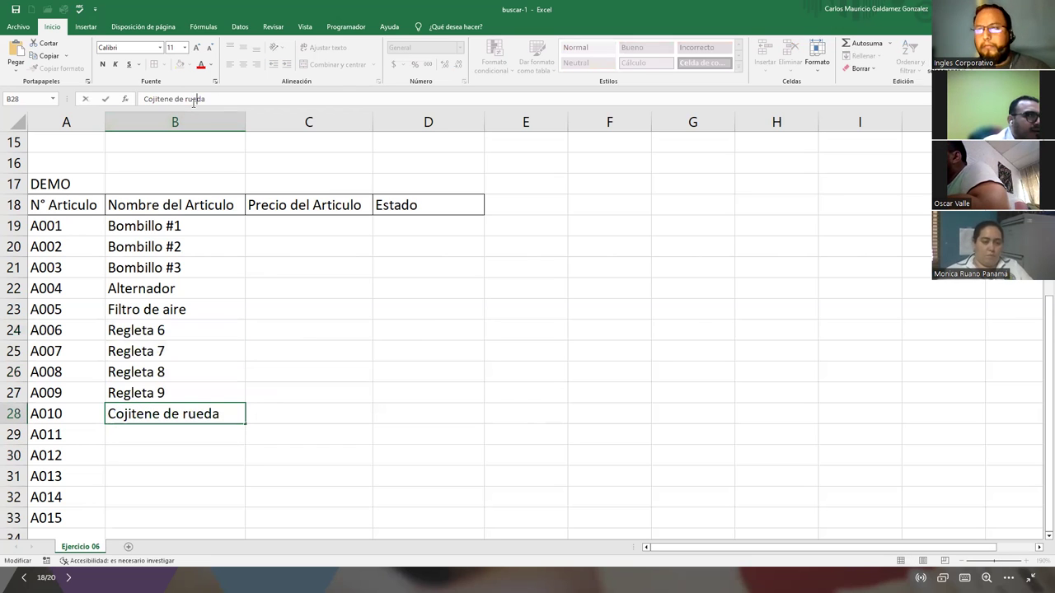
pyautogui.press('Return')
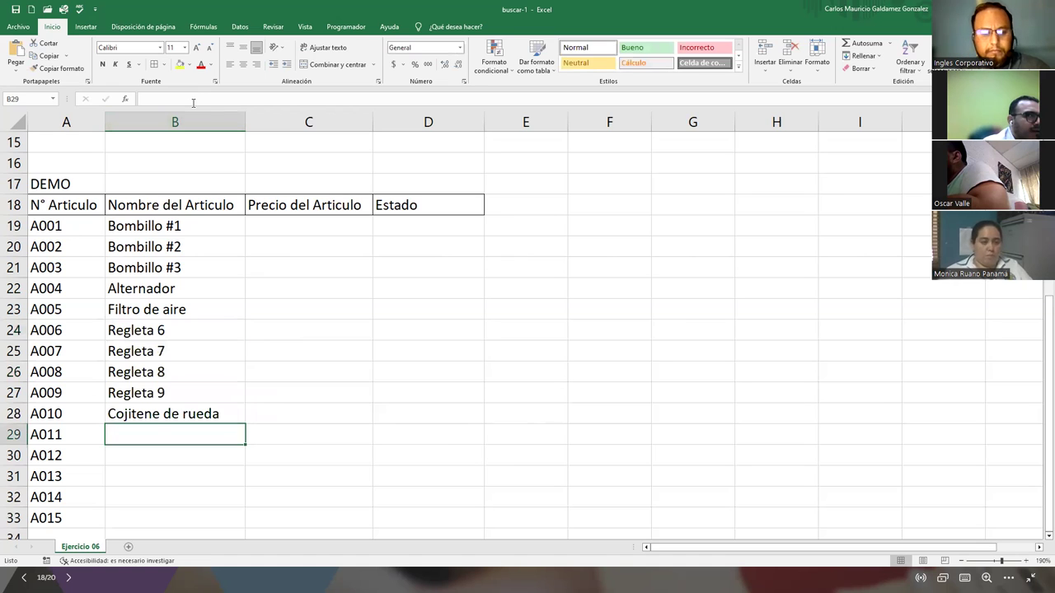
# - Enter Lona color verde 1 as the article name in B29 and fill the series down to Lona color verde 2 in B30
pyautogui.write('L')
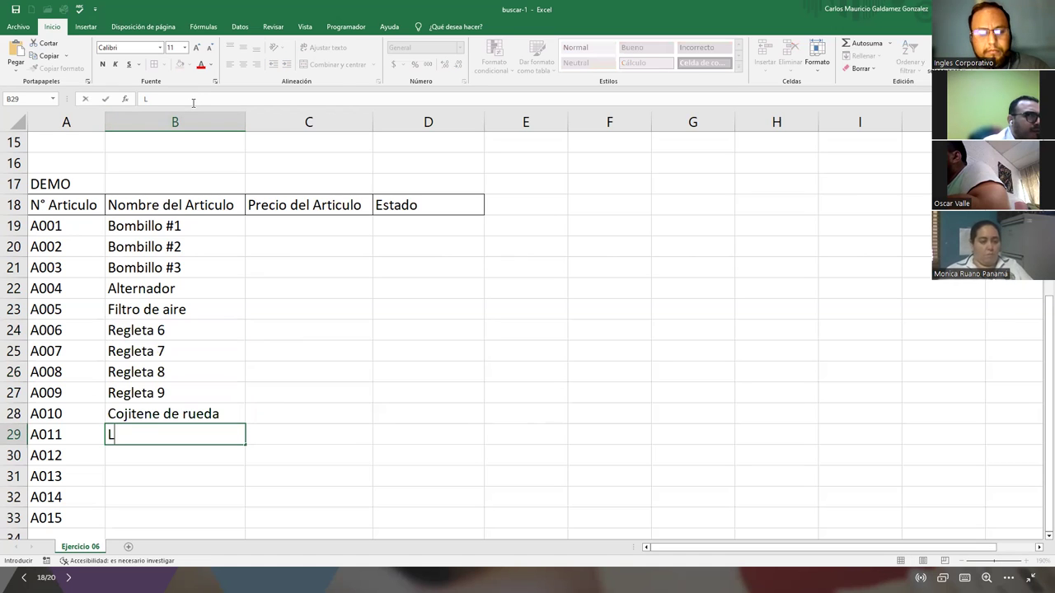
pyautogui.write('ona color verde1')
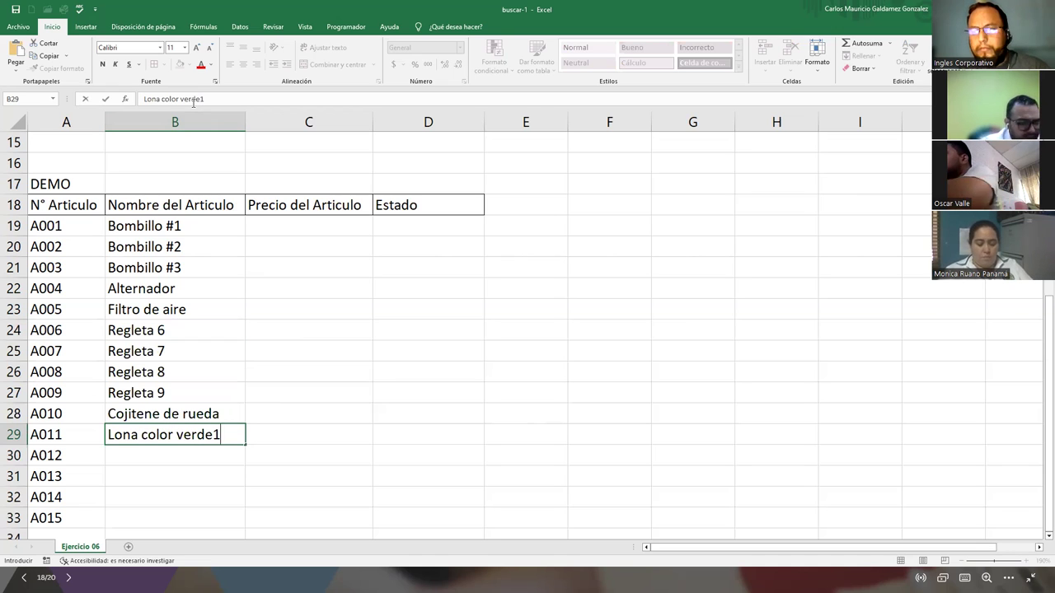
pyautogui.press('BackSpace')
pyautogui.write('1')
pyautogui.press('Return')
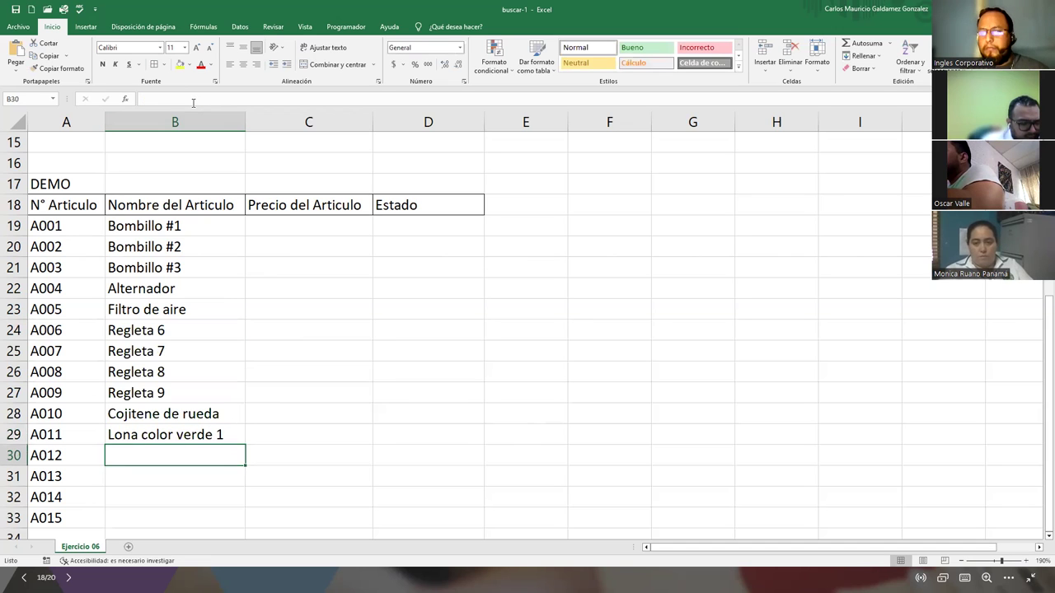
pyautogui.click(210, 434)
pyautogui.moveTo(245, 445); pyautogui.dragTo(245, 467)
# - Enter the article names Aceite de vehiculo, Aceite de Moto and Cable electrico #14 in B31:B33
pyautogui.click(185, 478)
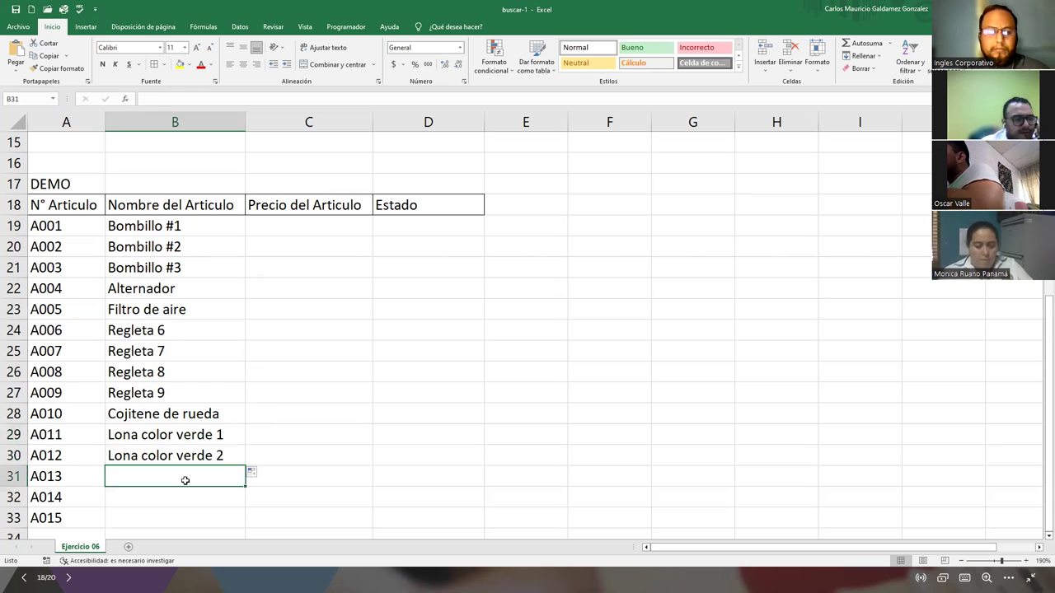
pyautogui.write('Acei')
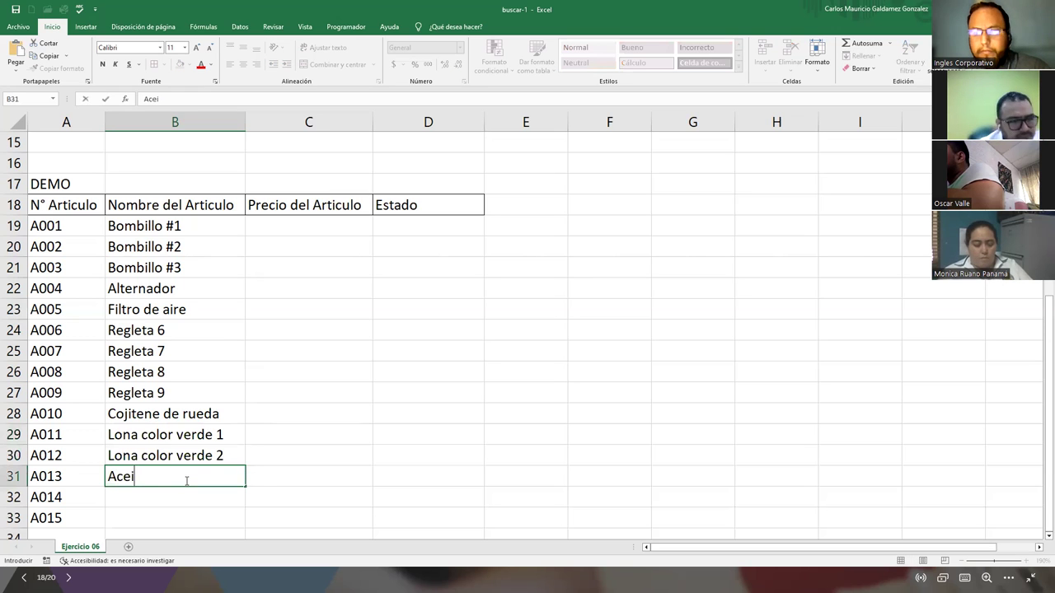
pyautogui.write('te de vehiculo')
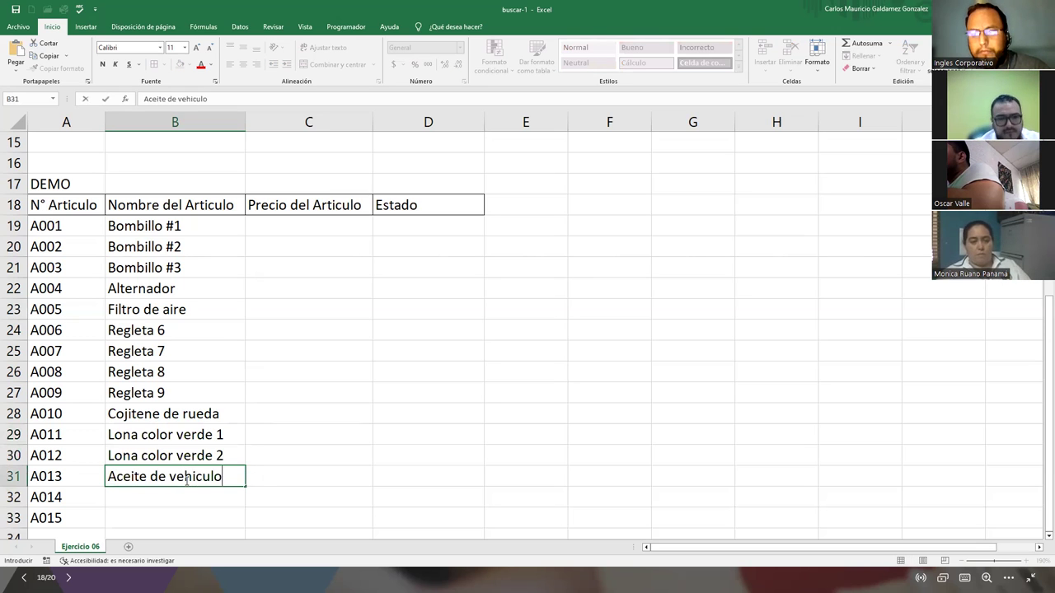
pyautogui.press('Return')
pyautogui.write('Aceite d')
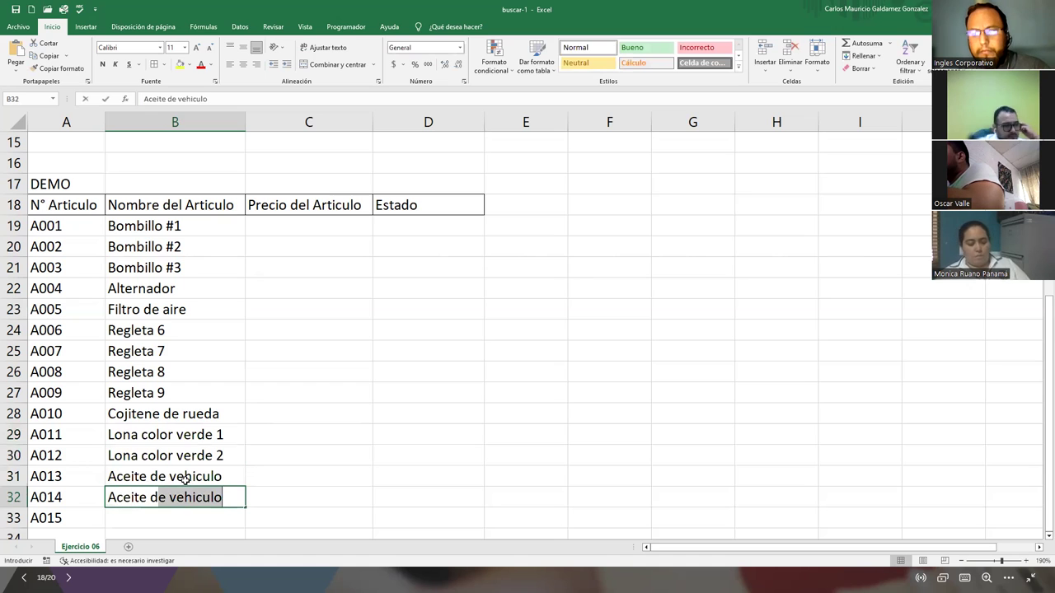
pyautogui.write('e Moto')
pyautogui.press('Return')
pyautogui.write('A')
pyautogui.press('BackSpace')
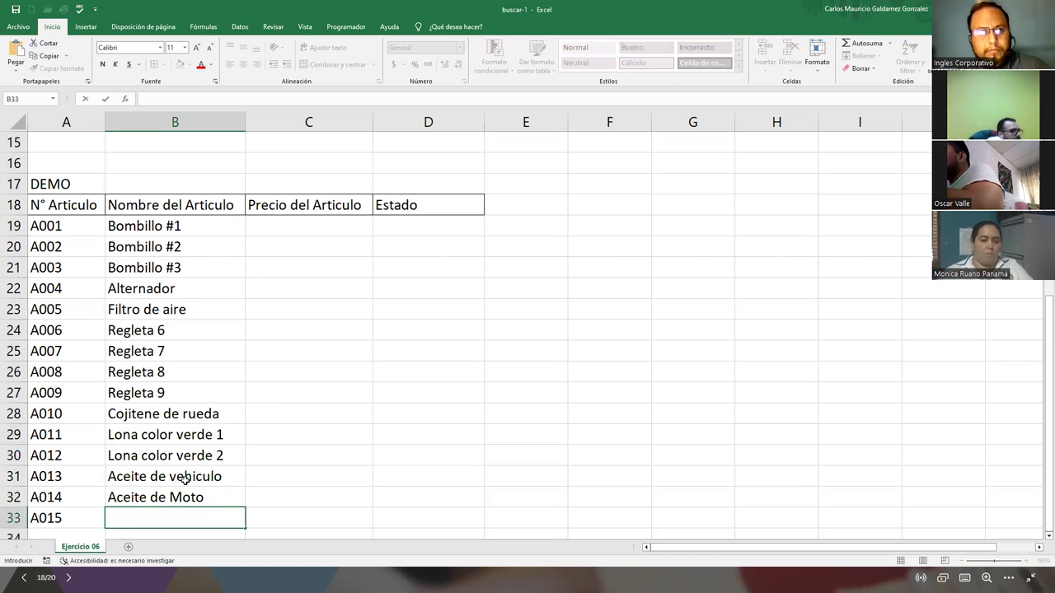
pyautogui.write('Cable electrico #14')
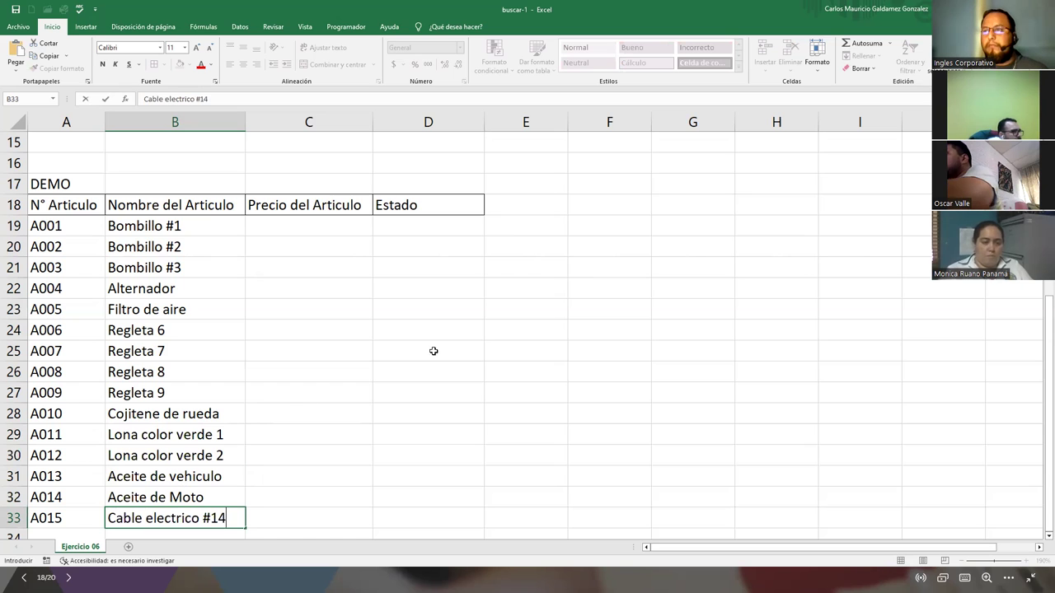
# - Enter the prices 31.45, 33.5, 37.98 and 389.73 for articles A001 to A004 in C19:C22
pyautogui.click(292, 230)
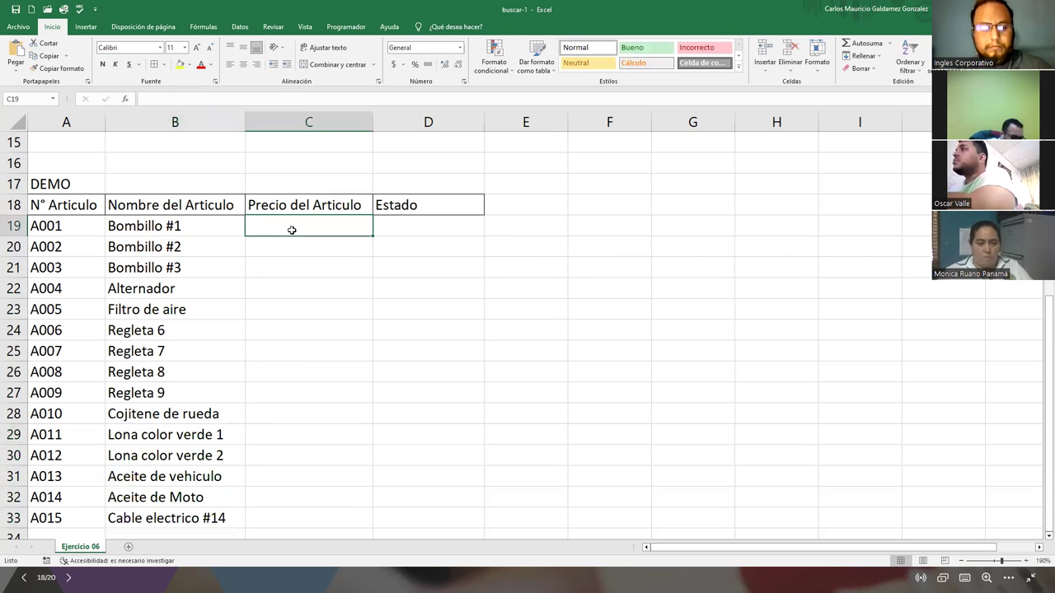
pyautogui.write('31.45')
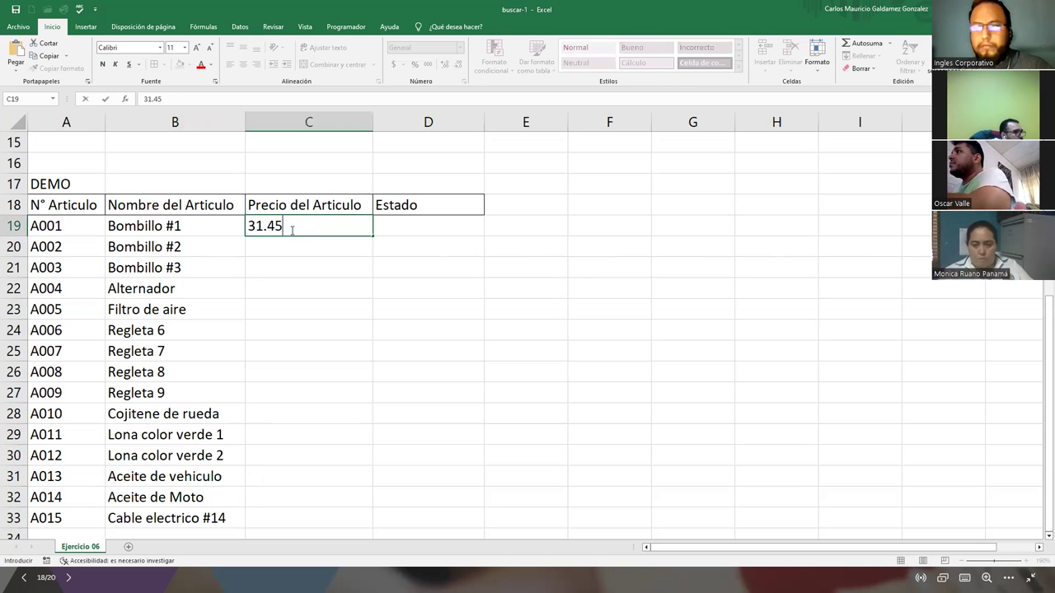
pyautogui.press('Return')
pyautogui.write('33.5')
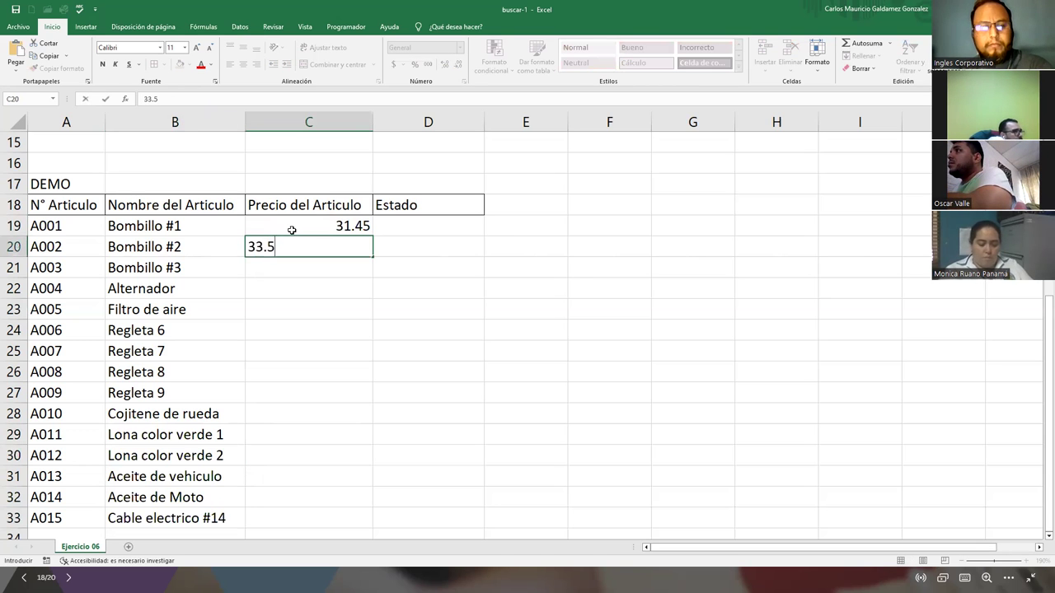
pyautogui.press('Return')
pyautogui.write('37.98')
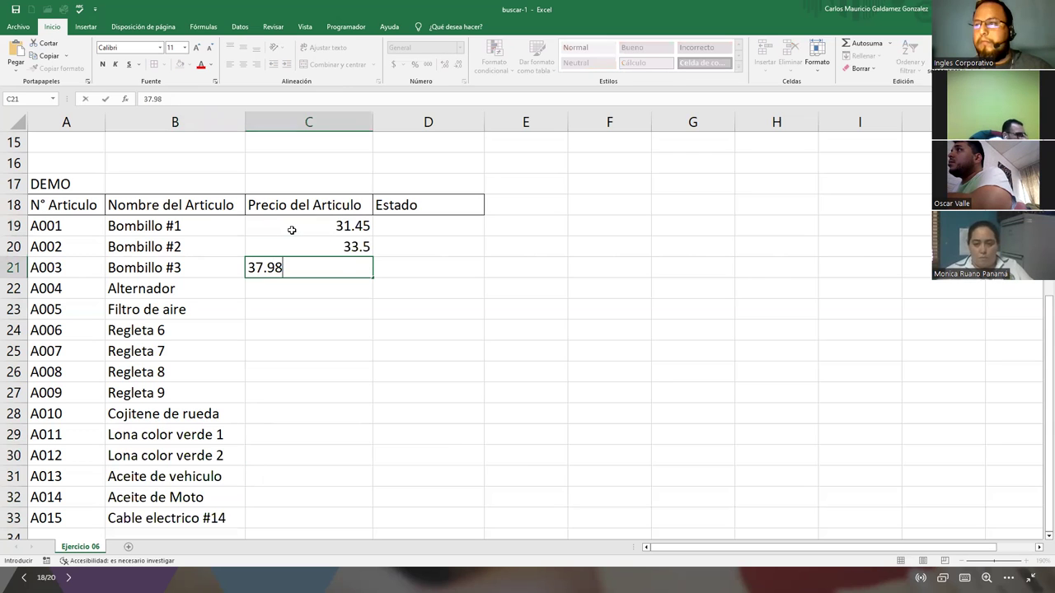
pyautogui.press('Return')
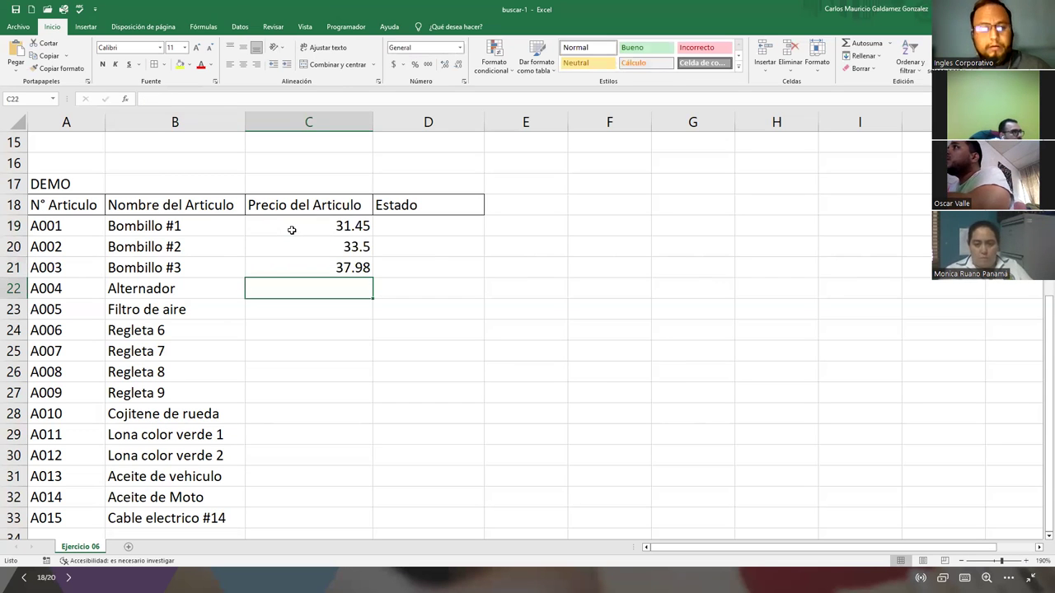
pyautogui.write('3')
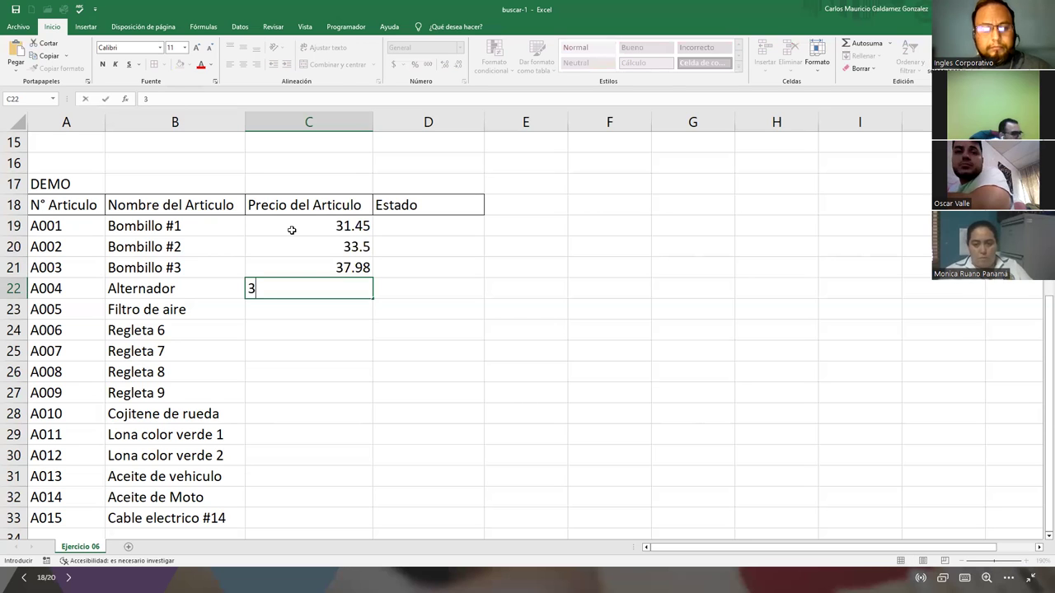
pyautogui.write('89.73')
pyautogui.press('Return')
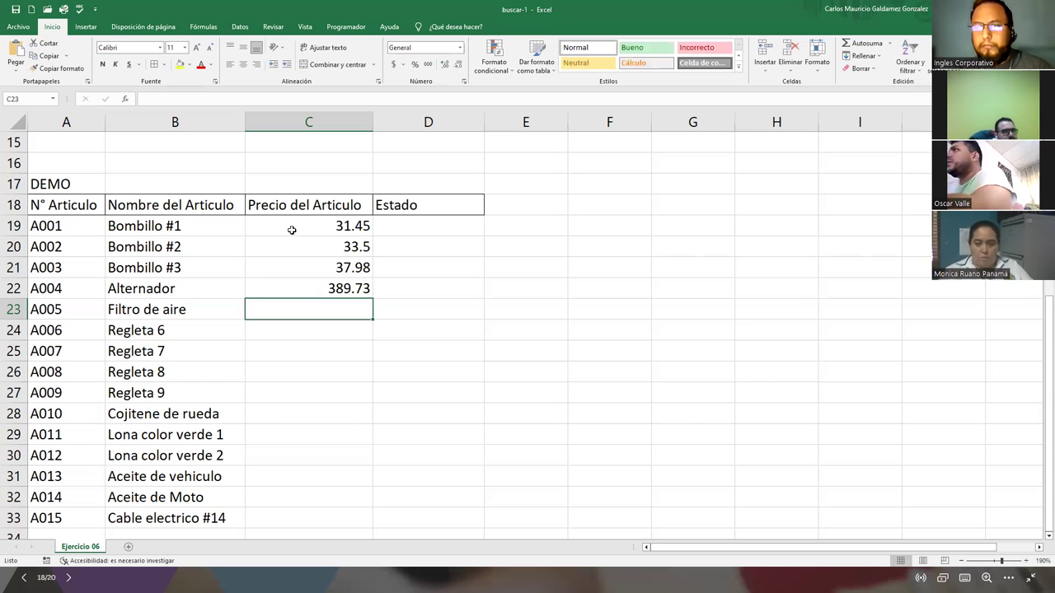
# - Enter the price 15.86 for article A005, Filtro de aire, in C23
pyautogui.click(292, 229)
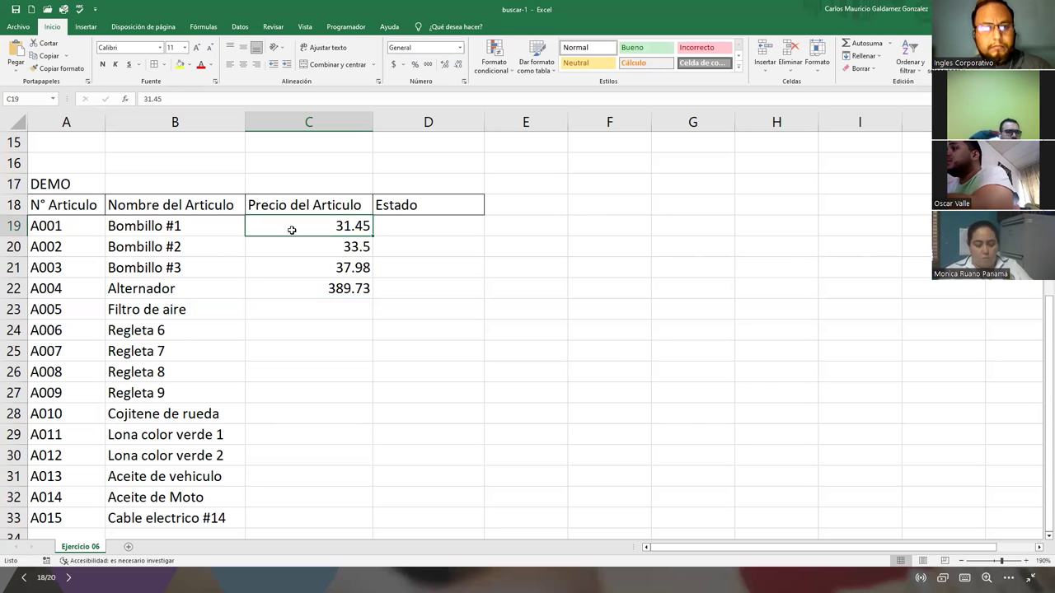
pyautogui.press('Down')
pyautogui.press('Down')
pyautogui.press('Down')
pyautogui.press('Down')
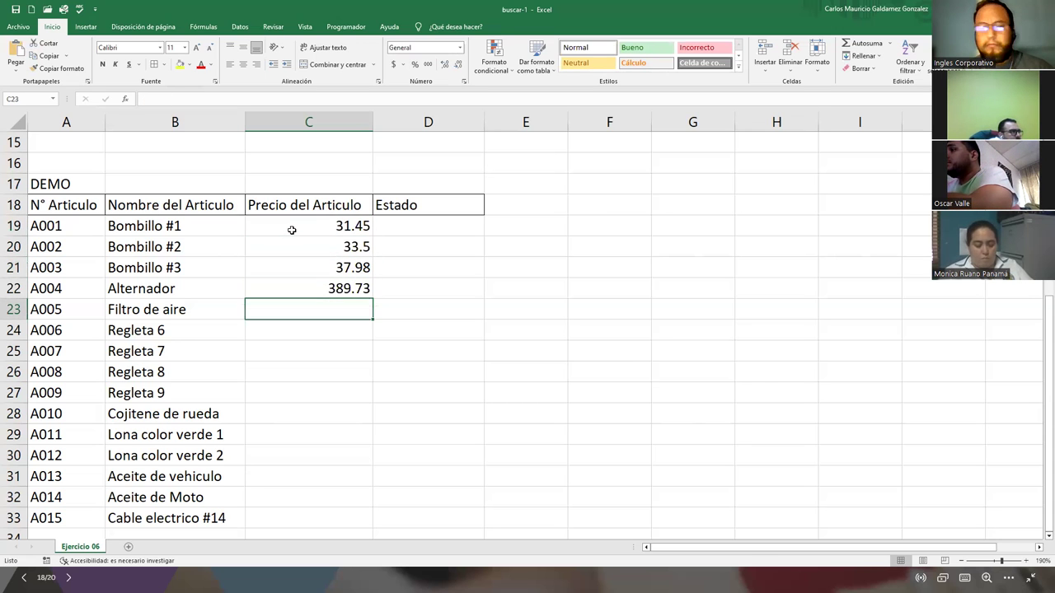
pyautogui.write('15.86')
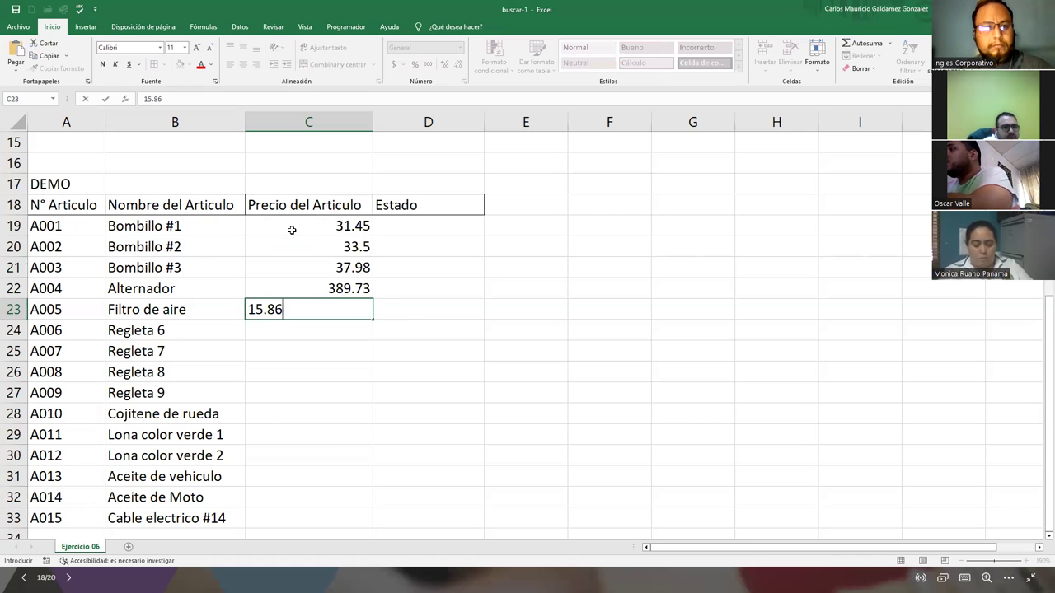
pyautogui.press('Return')
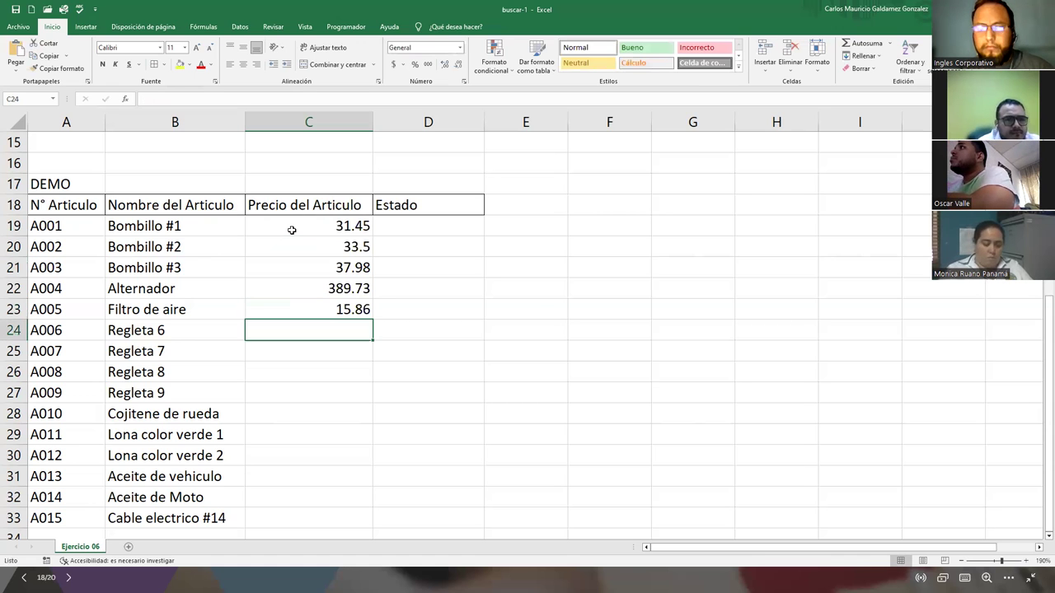
# - Enter the prices 9, 11, 13 and 17 in C24:C27 and apply the dollar accounting format to C19:C33
pyautogui.write('9')
pyautogui.press('Return')
pyautogui.write('11')
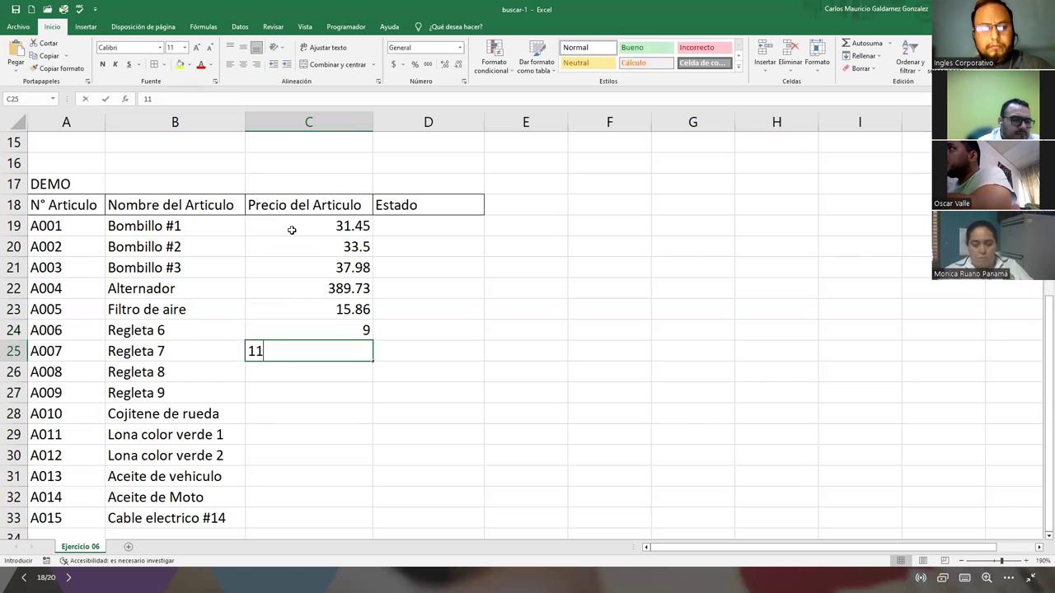
pyautogui.press('Return')
pyautogui.write('13')
pyautogui.press('Return')
pyautogui.write('17')
pyautogui.press('Return')
pyautogui.moveTo(292, 230); pyautogui.dragTo(289, 521)
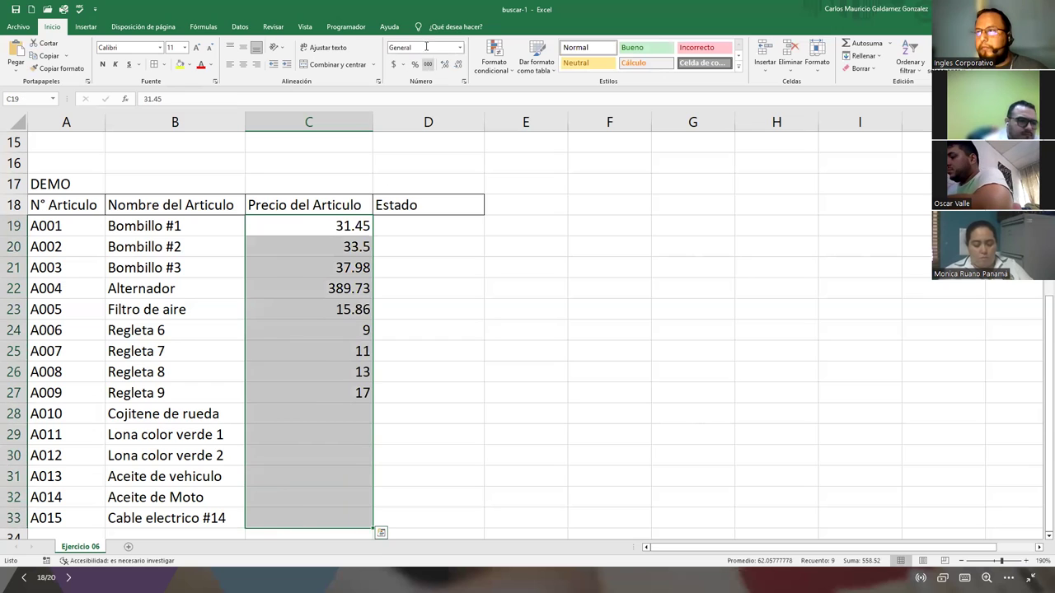
pyautogui.click(393, 64)
# - Enter the prices 35.16, 4.5 and 9 for articles A010 to A012 in C28:C30
pyautogui.click(330, 420)
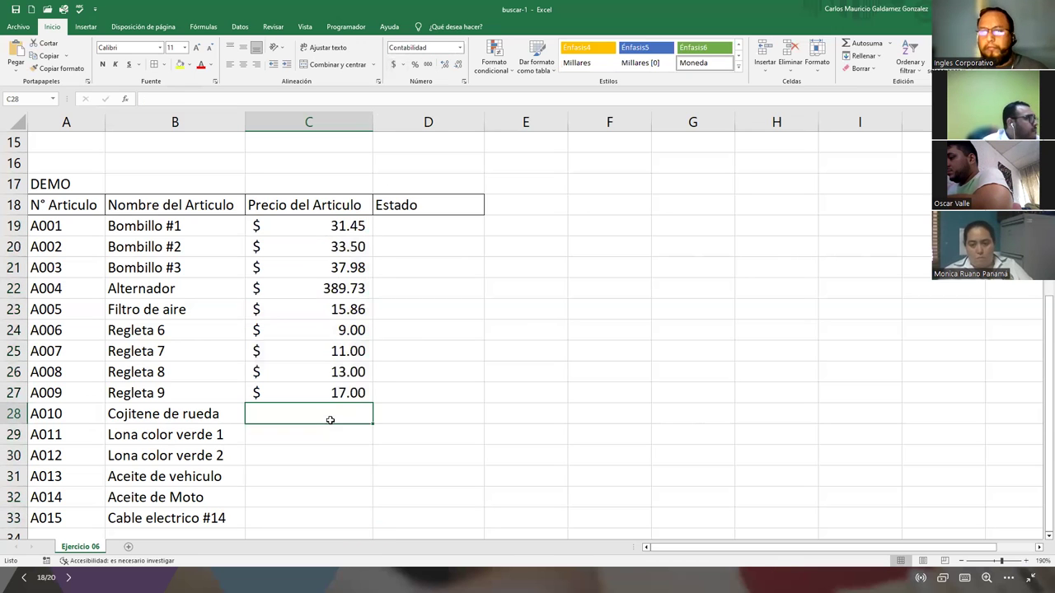
pyautogui.write('35.16')
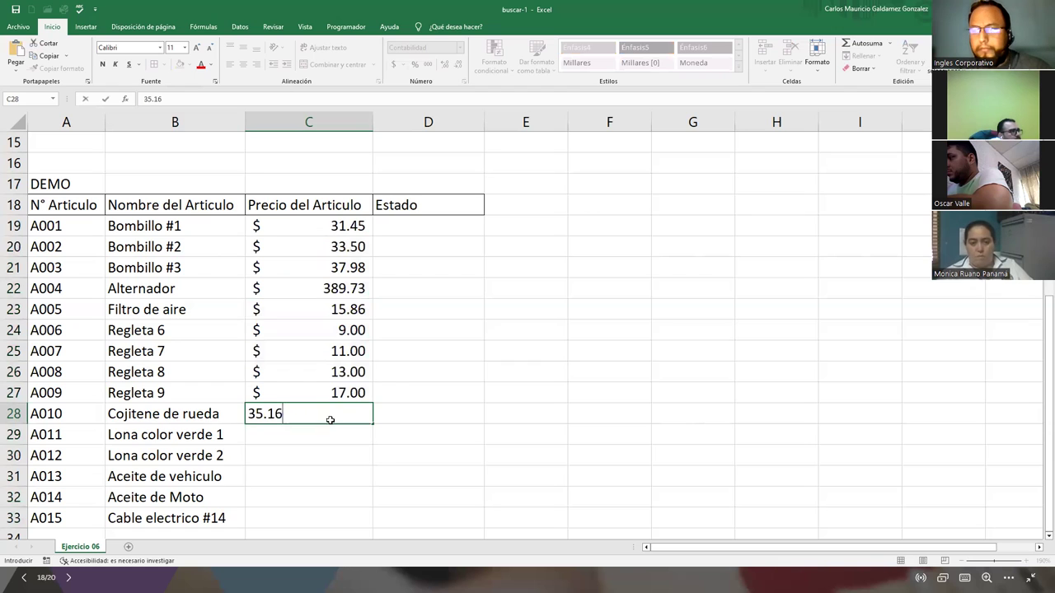
pyautogui.press('Return')
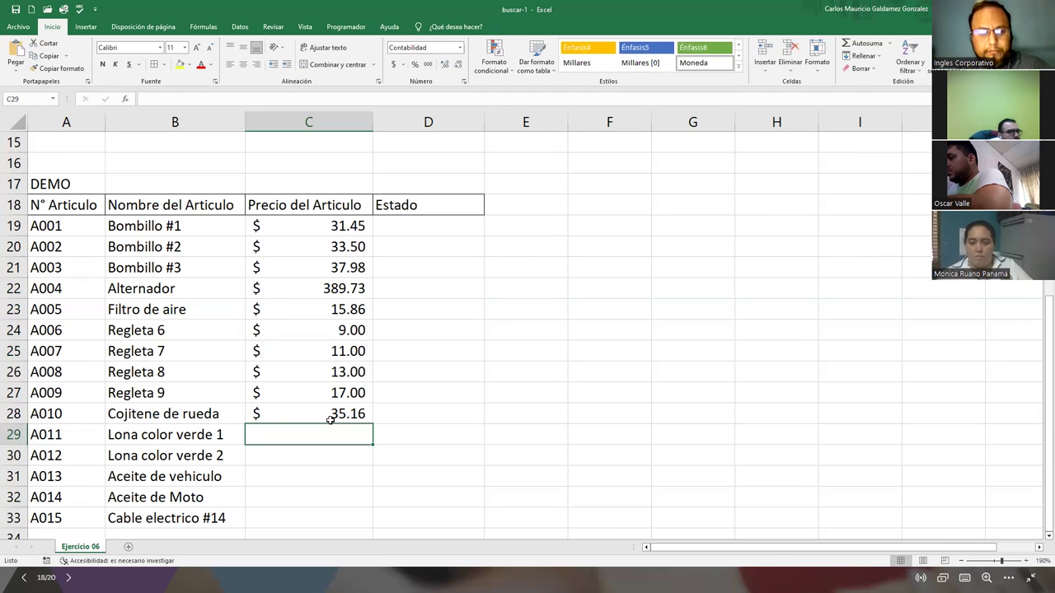
pyautogui.write('4.5')
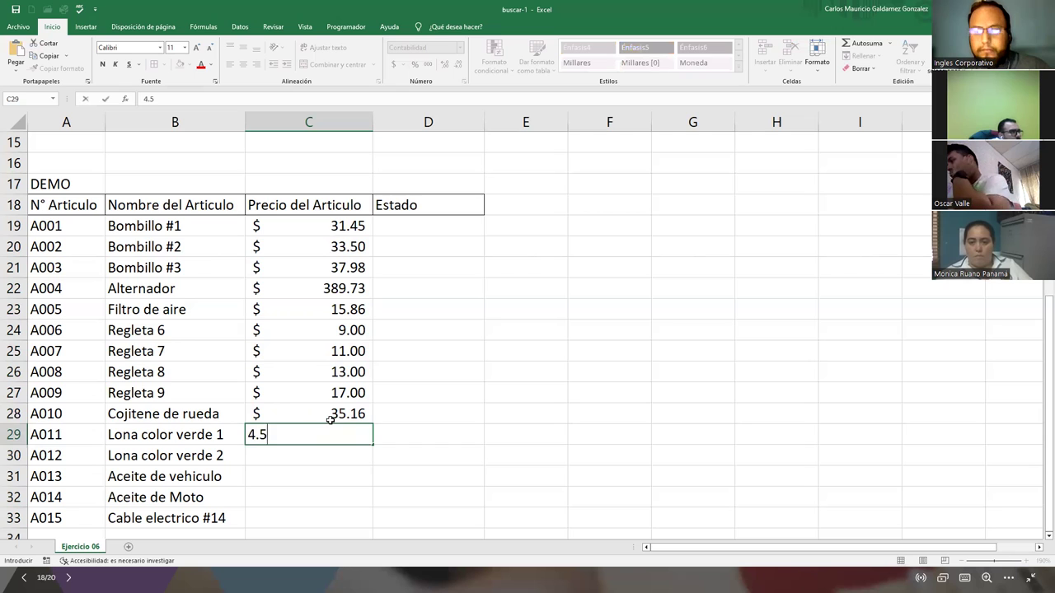
pyautogui.press('Return')
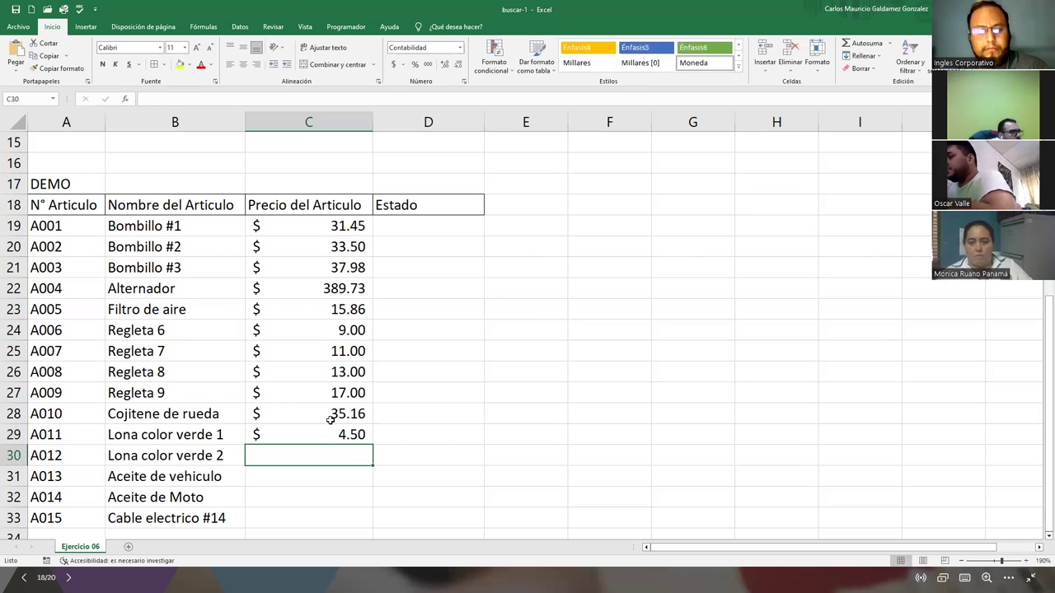
pyautogui.write('9')
pyautogui.press('Return')
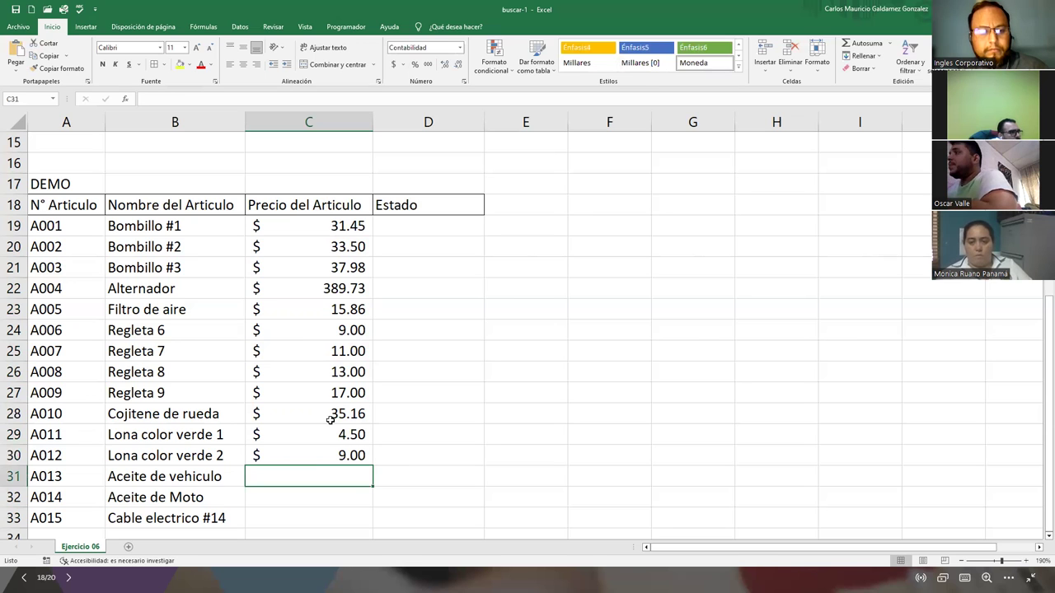
# - Enter the prices 27.89, 36.56 and 1.45 for articles A013 to A015 in C31:C33
pyautogui.write('27.8')
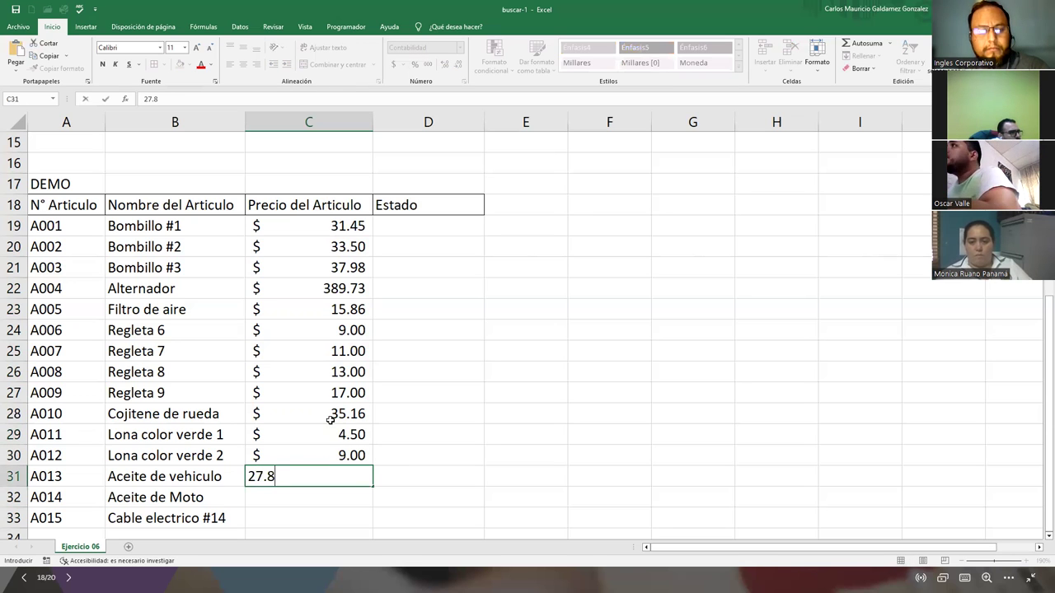
pyautogui.write('9')
pyautogui.press('Return')
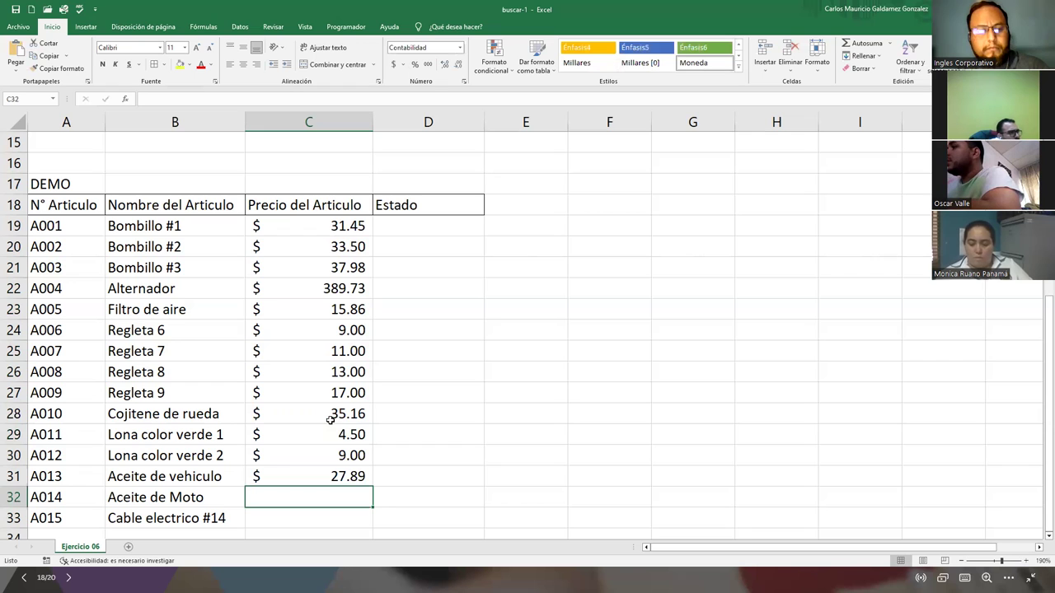
pyautogui.write('36.56')
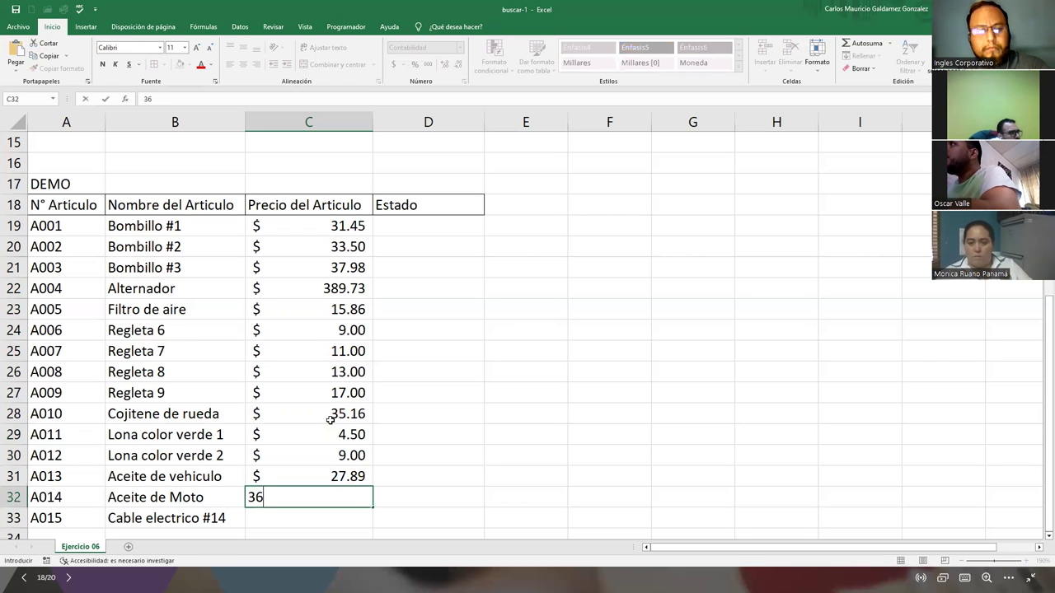
pyautogui.press('Return')
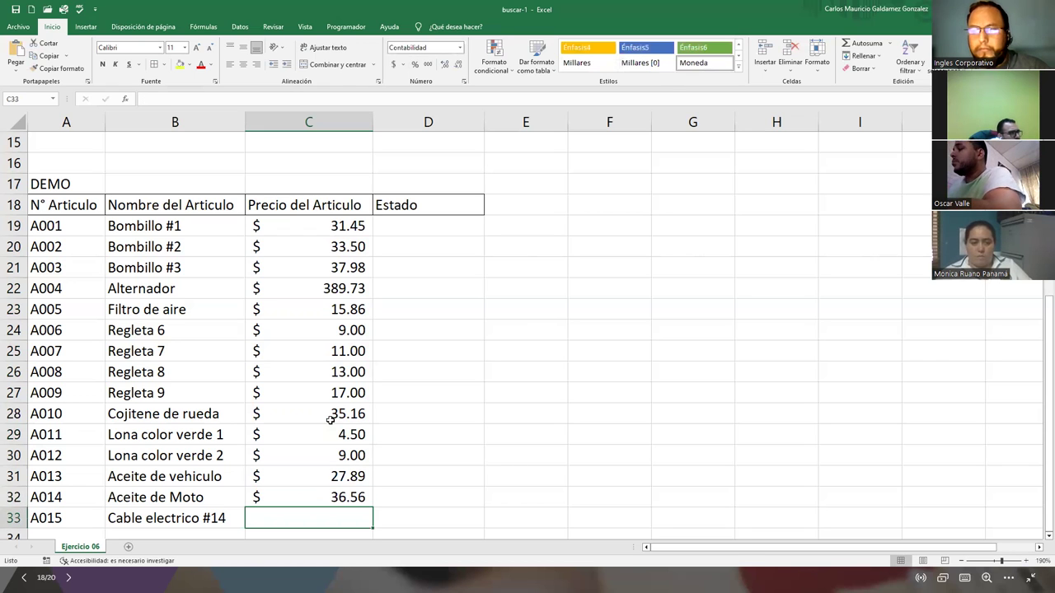
pyautogui.write('1.45')
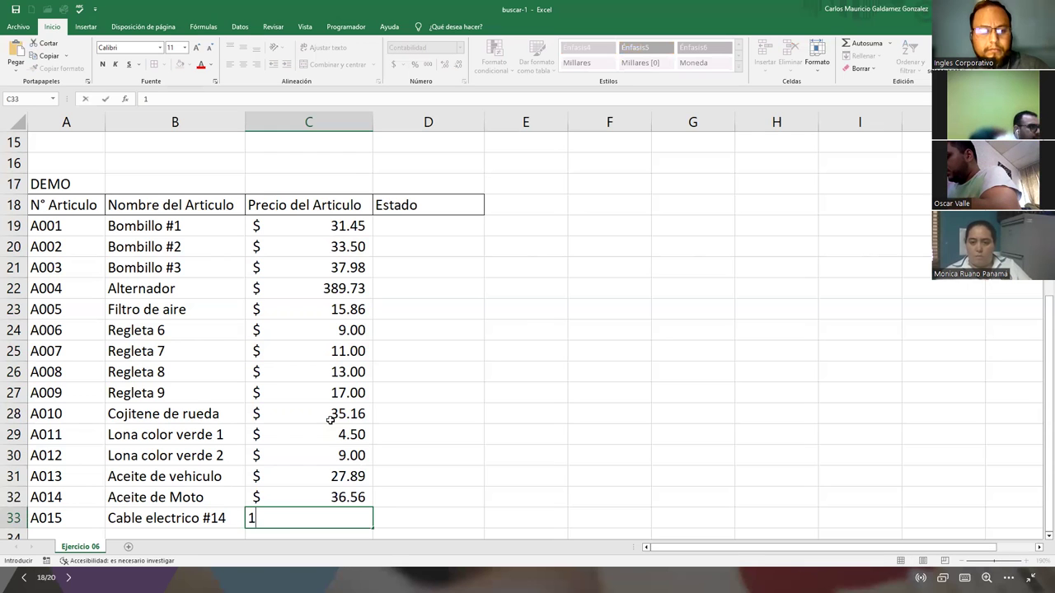
pyautogui.press('Return')
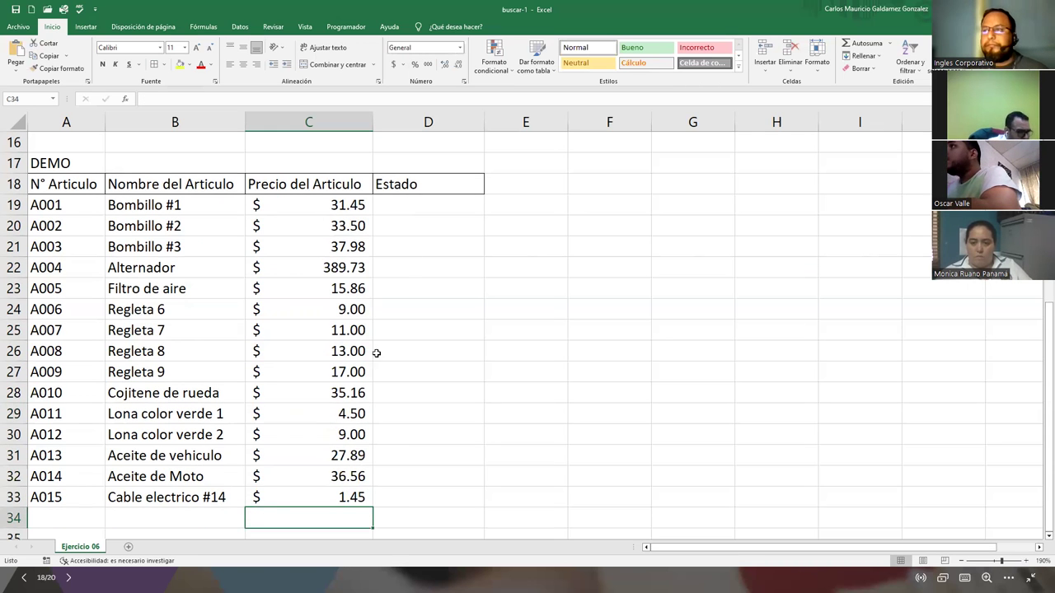
# - Enter En Existencia as the Estado of article A001 in D19 and fill it down to D33
pyautogui.click(419, 202)
pyautogui.write('En')
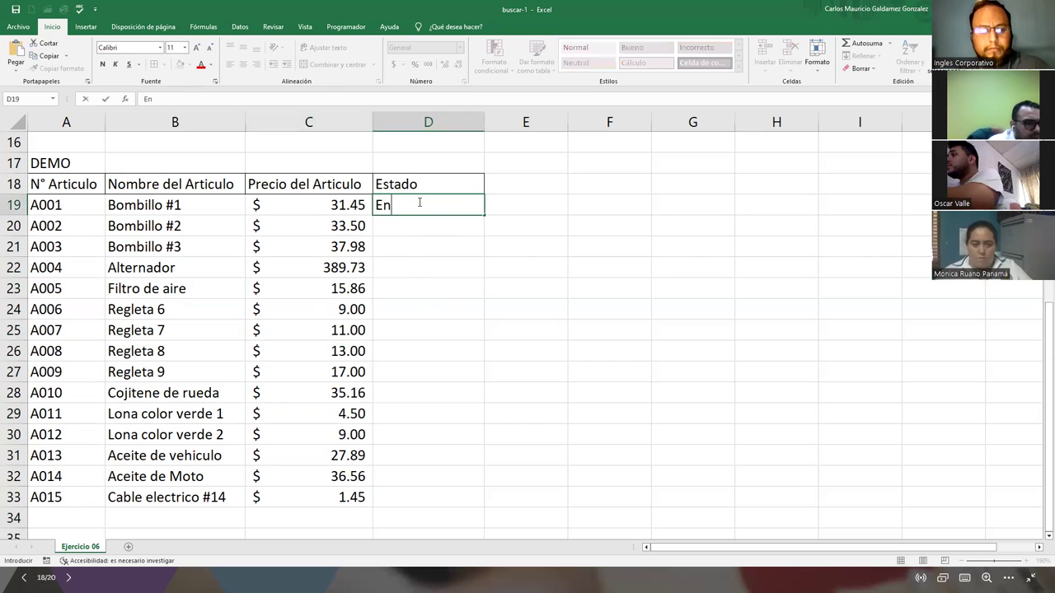
pyautogui.write(' Existencis')
pyautogui.press('Return')
pyautogui.click(426, 204)
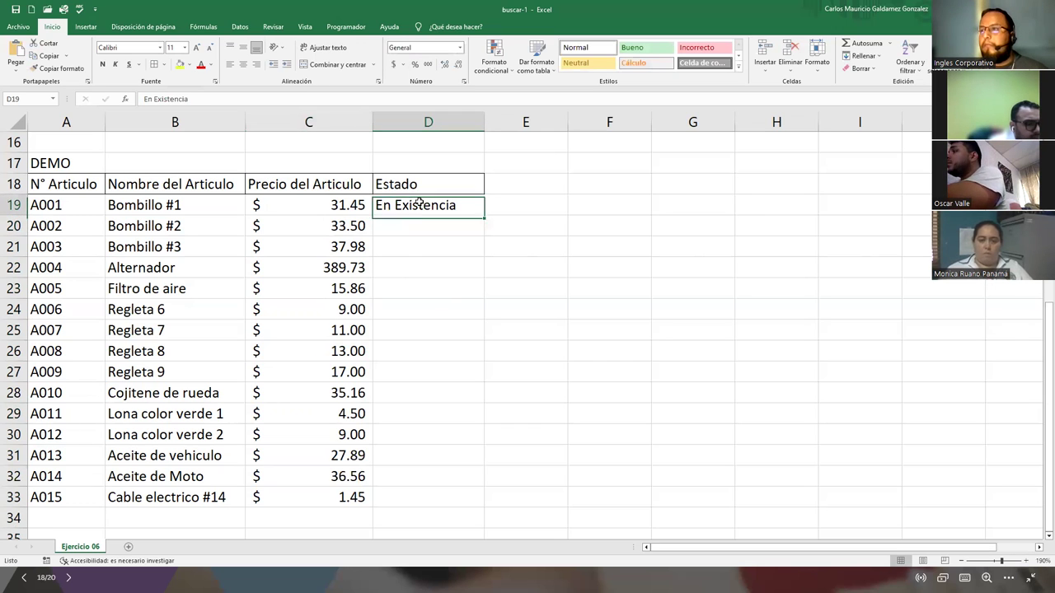
pyautogui.moveTo(486, 213); pyautogui.dragTo(454, 504)
# - Fit column D to its contents and apply all borders to the article table A18:D33
pyautogui.doubleClick(484, 122)
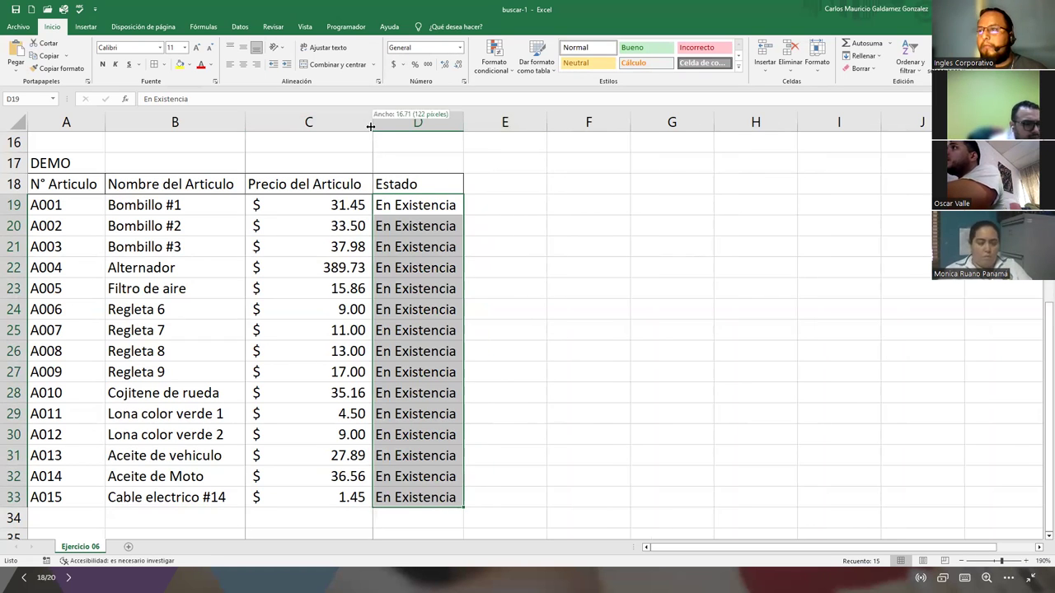
pyautogui.moveTo(246, 126); pyautogui.dragTo(249, 126)
pyautogui.click(239, 122)
pyautogui.moveTo(63, 184); pyautogui.dragTo(416, 497)
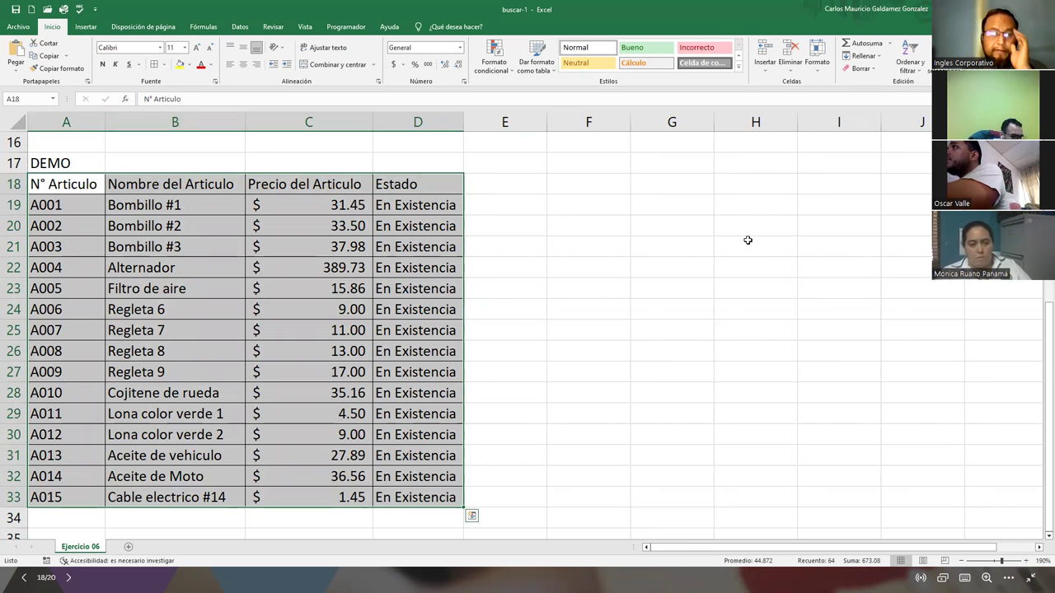
# - Enter the labels N° de Articulo in F18 and Precio del Articulo in F19, and fit column F to their width
pyautogui.click(596, 180)
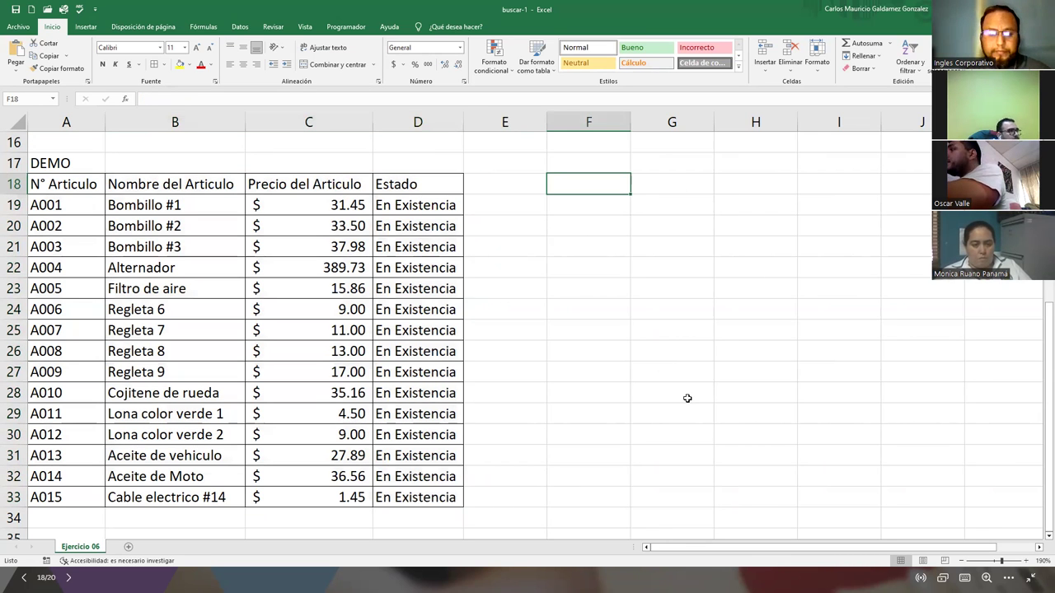
pyautogui.write('N° de Articulo')
pyautogui.press('Return')
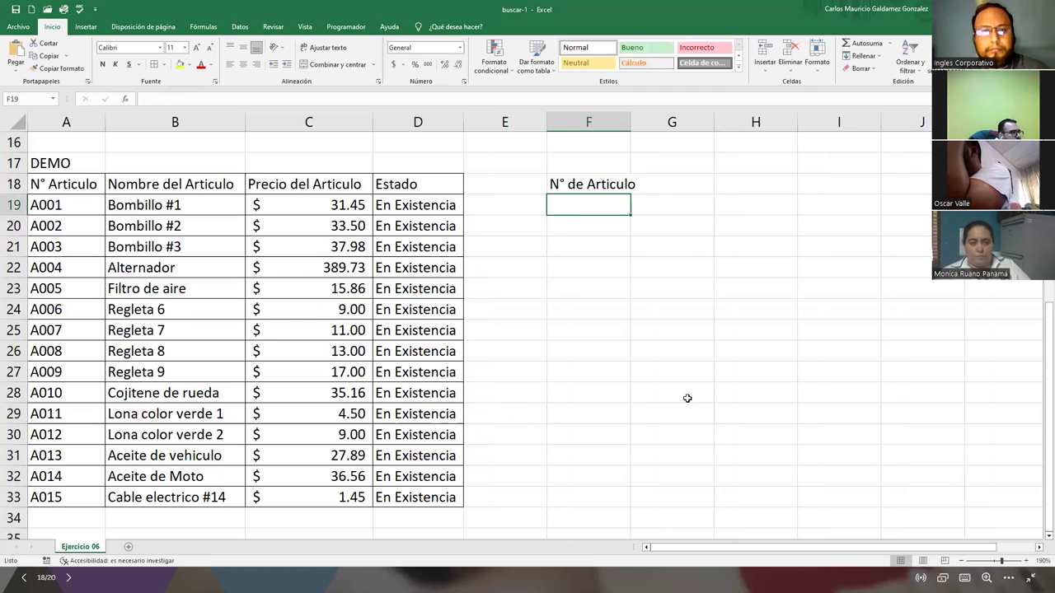
pyautogui.write('Precio del Articulo')
pyautogui.press('Return')
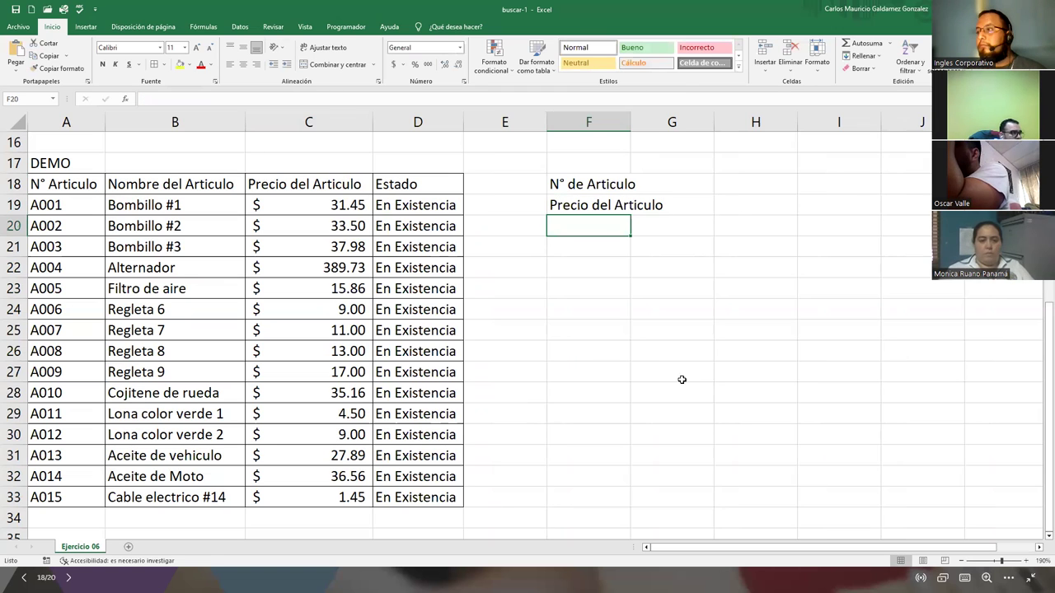
pyautogui.doubleClick(630, 122)
# - Apply all borders to the lookup block F18:G19
pyautogui.click(594, 204)
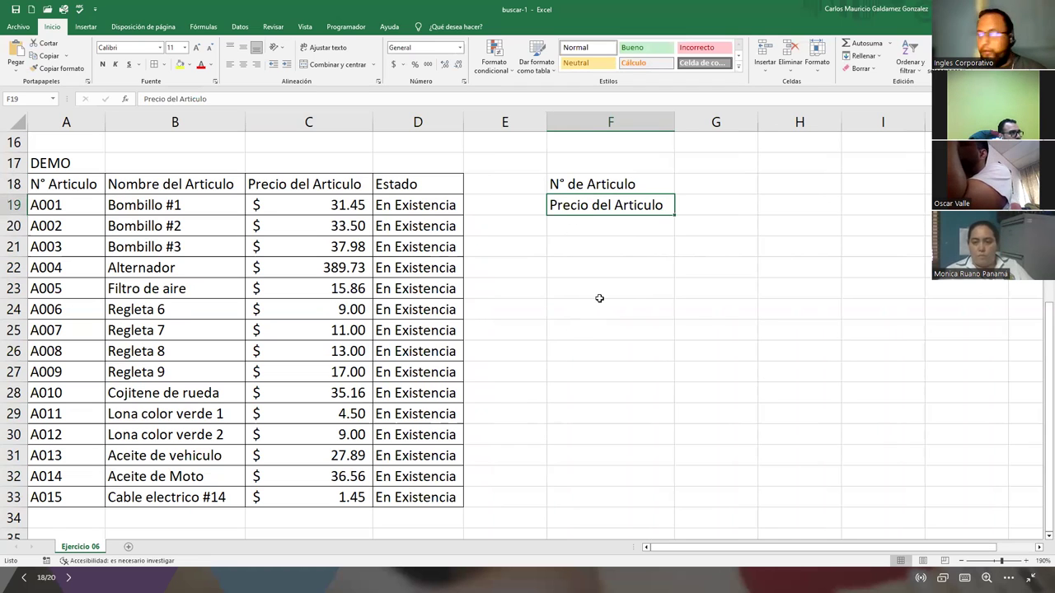
pyautogui.click(566, 183)
pyautogui.moveTo(566, 196); pyautogui.dragTo(676, 195)
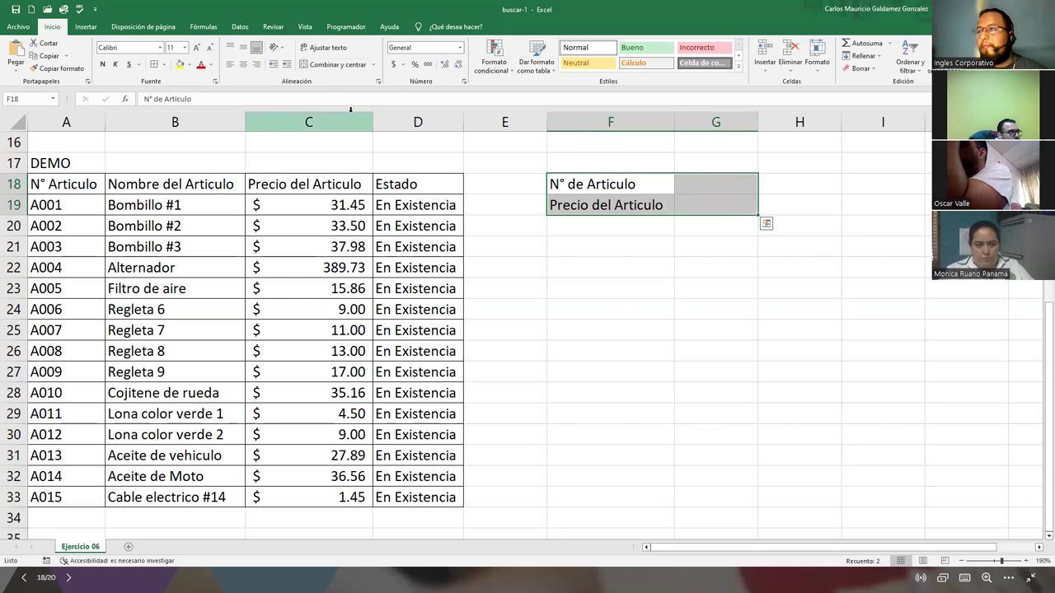
pyautogui.click(154, 64)
# - Capture a screen snip of the DEMO article table together with the lookup block beside it
pyautogui.click(393, 287)
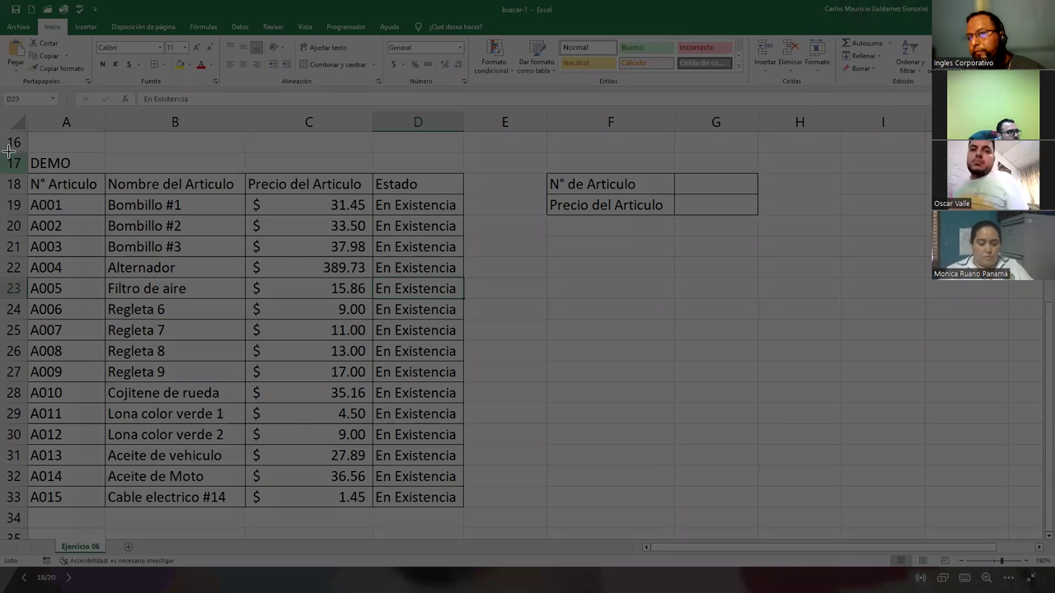
pyautogui.moveTo(8, 151); pyautogui.dragTo(820, 527)
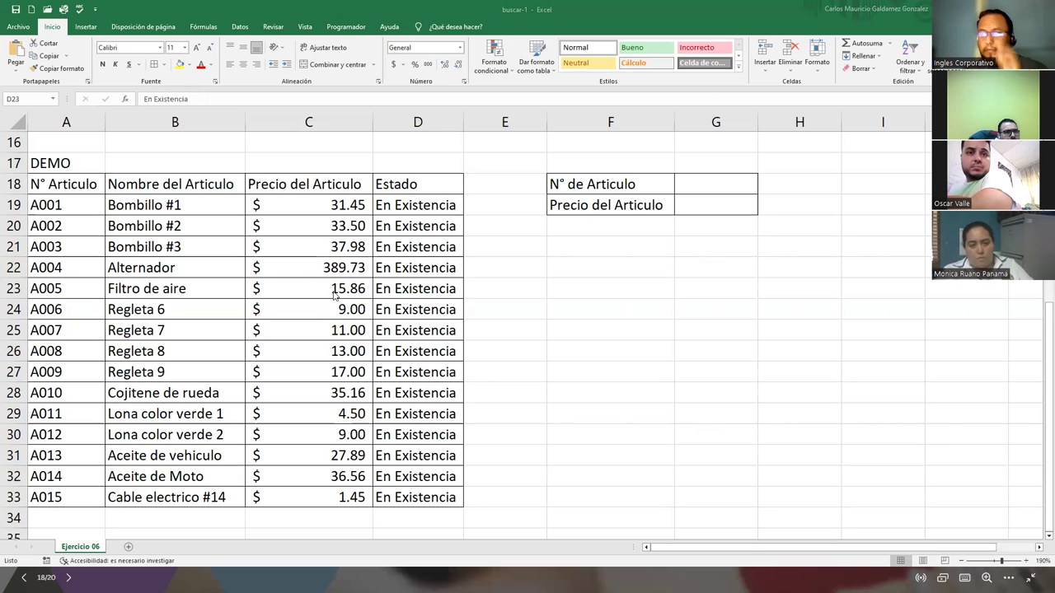
# - Make the table headers in A18:D18 bold and center them
pyautogui.moveTo(47, 179); pyautogui.dragTo(420, 184)
pyautogui.click(101, 66)
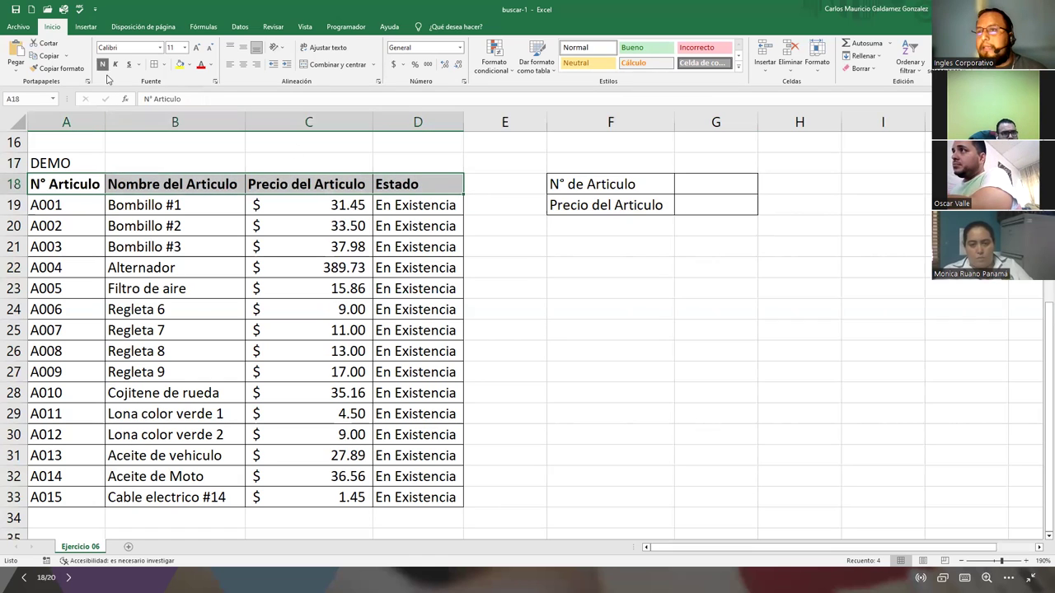
pyautogui.click(243, 64)
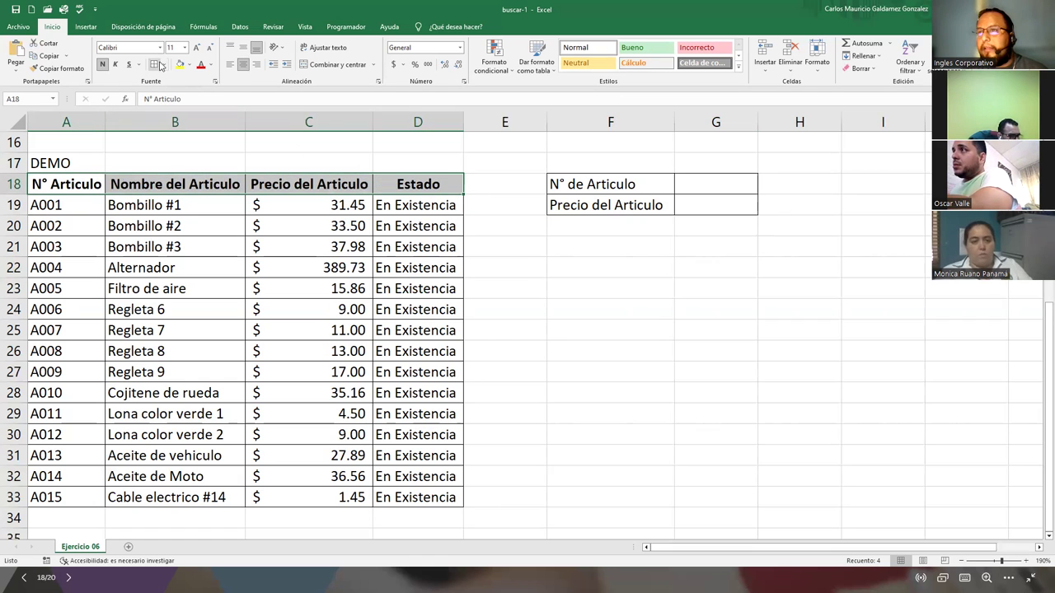
pyautogui.click(259, 288)
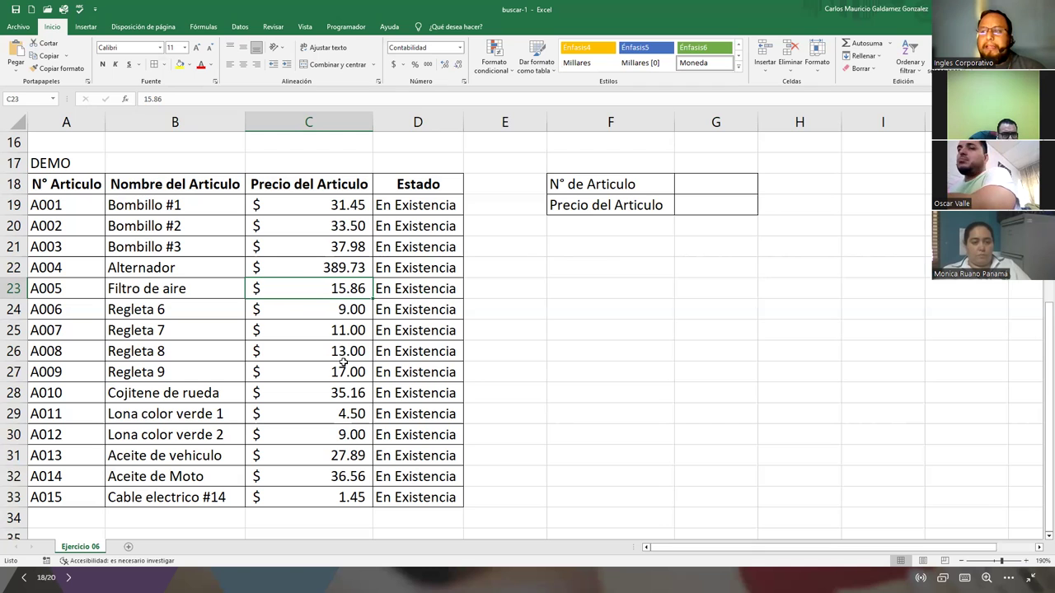
# - Move the Precio del Articulo label and its result cell from F19:G19 down to F20:G20
pyautogui.moveTo(58, 183)
pyautogui.mouseDown()
pyautogui.moveTo(176, 206)
pyautogui.moveTo(346, 334)
pyautogui.moveTo(391, 492)
pyautogui.mouseUp()
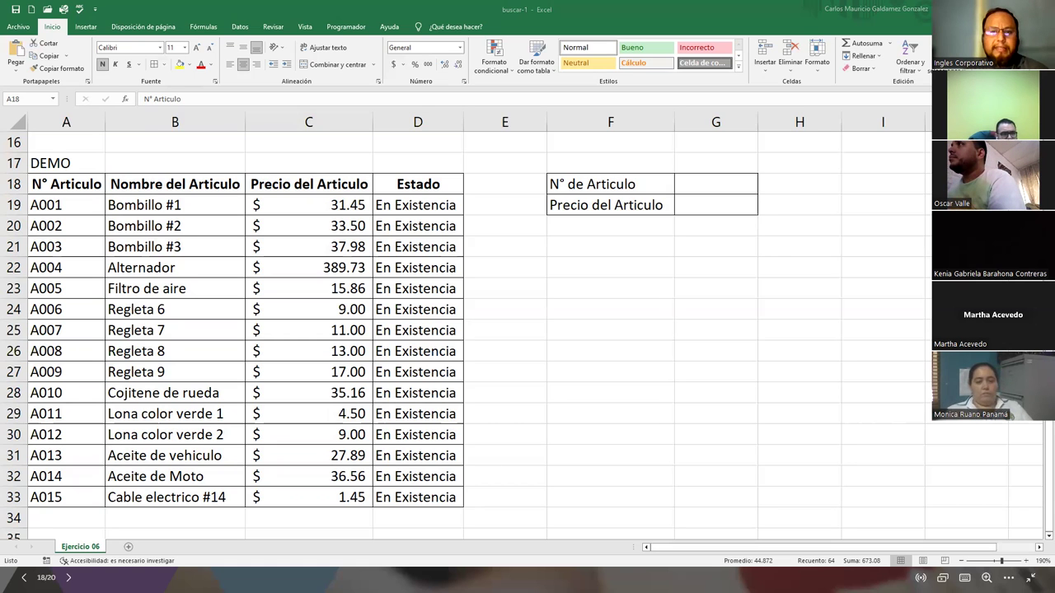
pyautogui.click(601, 184)
pyautogui.click(706, 184)
pyautogui.moveTo(577, 204); pyautogui.dragTo(696, 208)
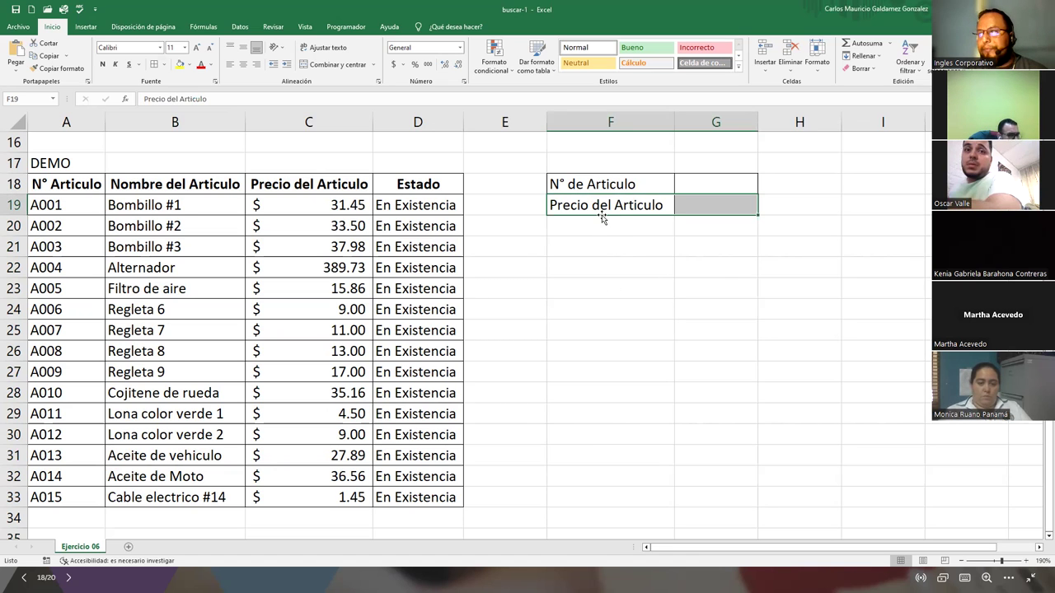
pyautogui.moveTo(602, 219); pyautogui.dragTo(608, 239)
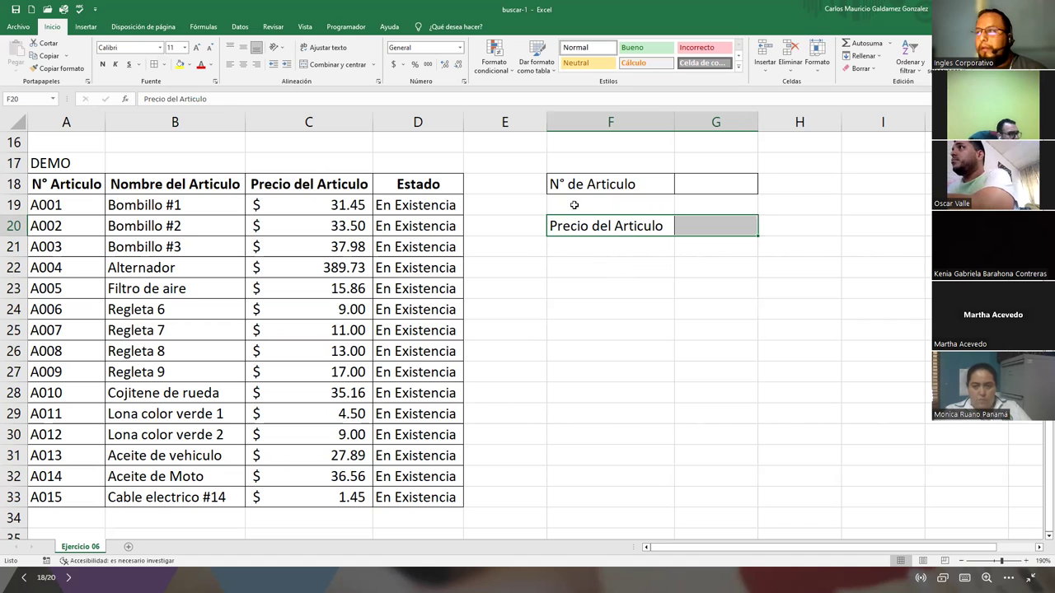
# - Add a list data validation to cell G18 that takes its source from the article codes in A19:A33
pyautogui.click(685, 185)
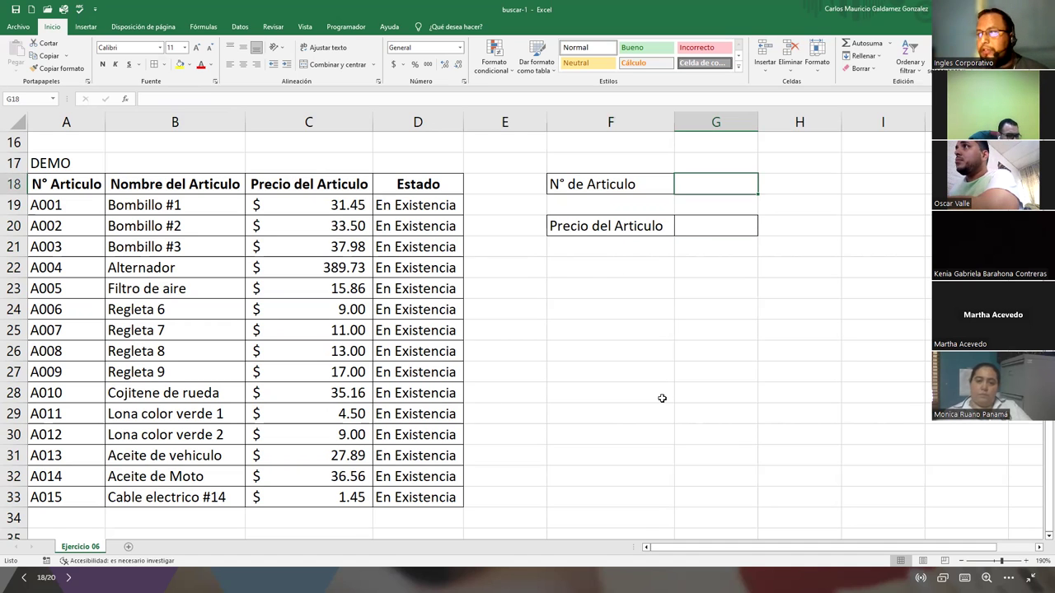
pyautogui.moveTo(56, 197); pyautogui.dragTo(110, 479)
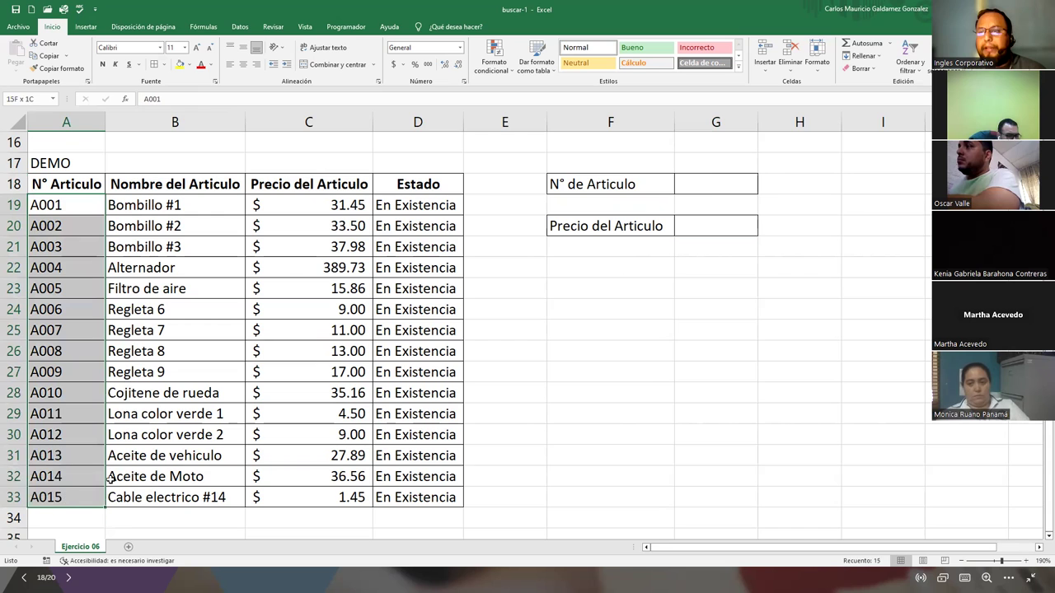
pyautogui.click(709, 187)
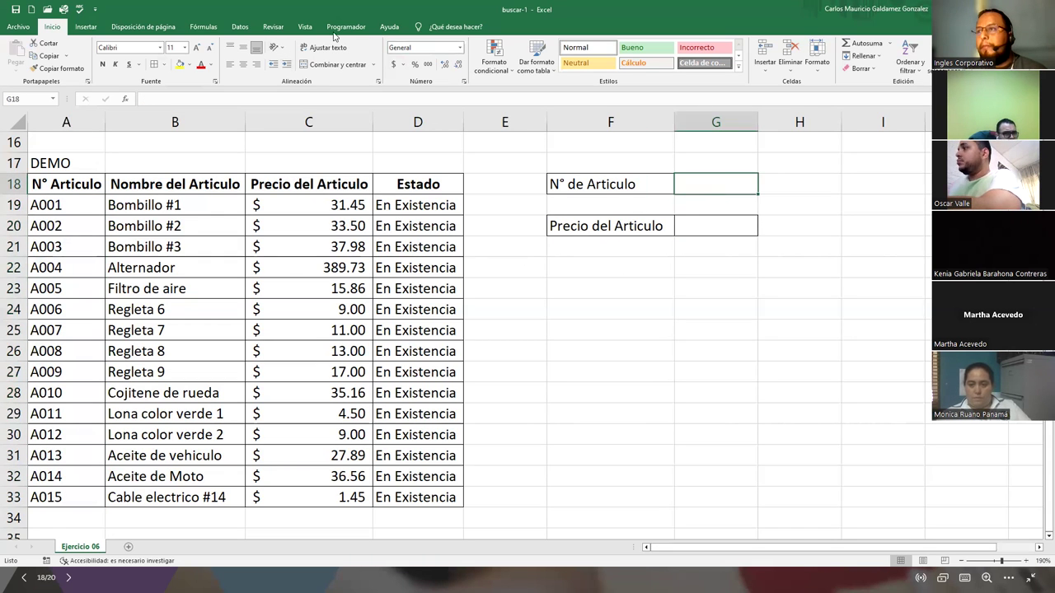
pyautogui.click(240, 26)
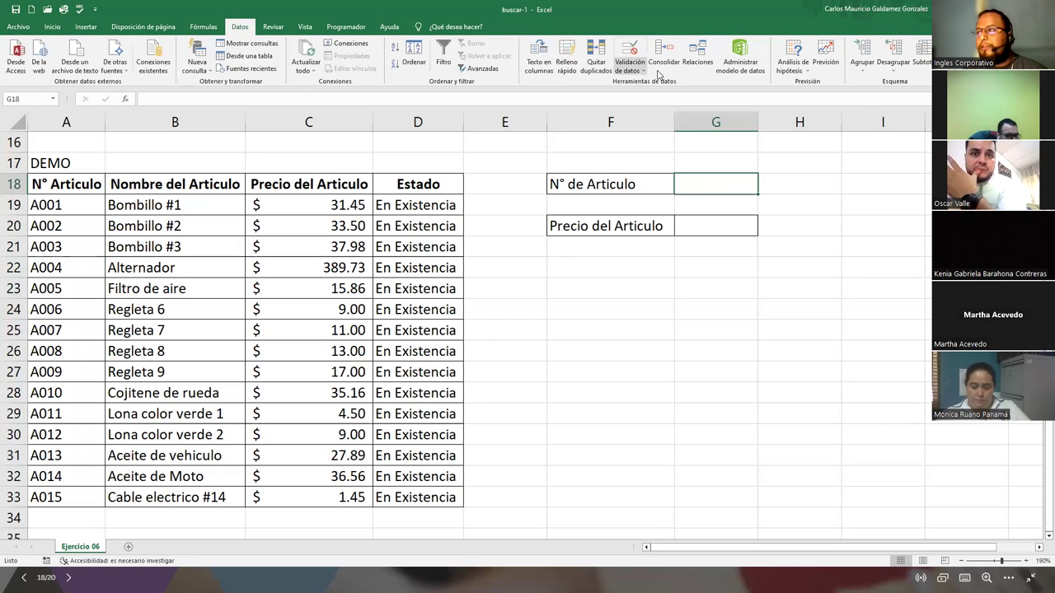
pyautogui.click(628, 51)
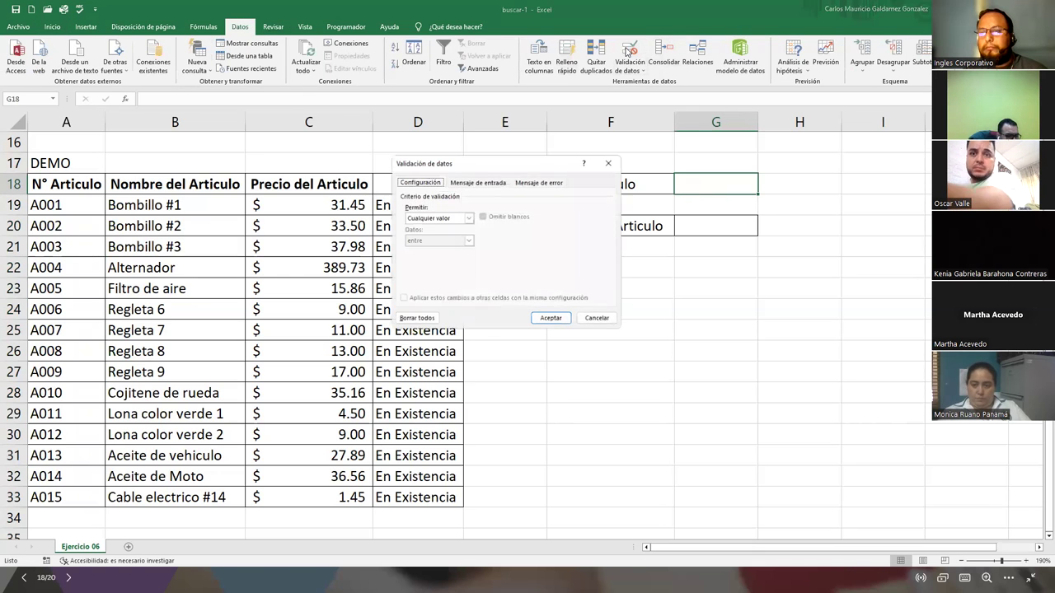
pyautogui.click(468, 217)
pyautogui.click(437, 249)
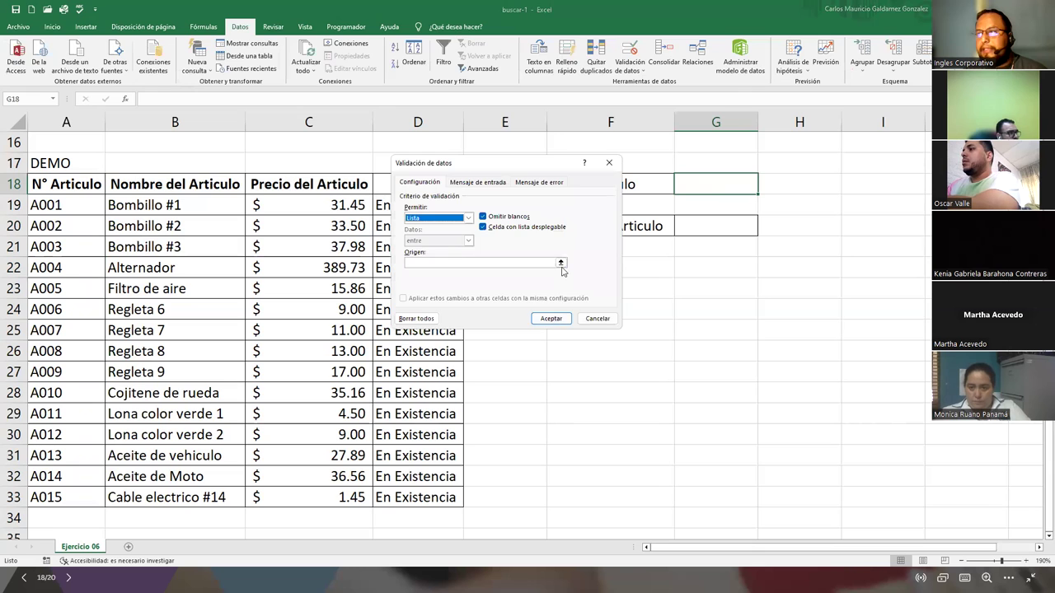
pyautogui.click(564, 264)
pyautogui.moveTo(38, 214); pyautogui.dragTo(64, 497)
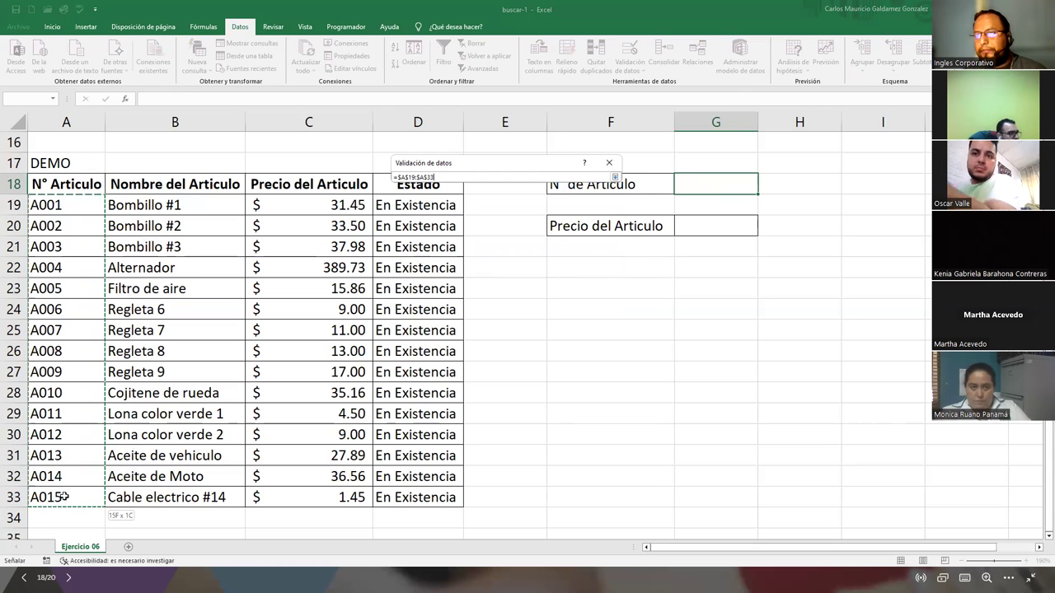
pyautogui.click(615, 176)
pyautogui.click(554, 319)
# - Check the article codes offered in G18's validation list without choosing one
pyautogui.click(798, 196)
pyautogui.click(742, 189)
pyautogui.click(762, 189)
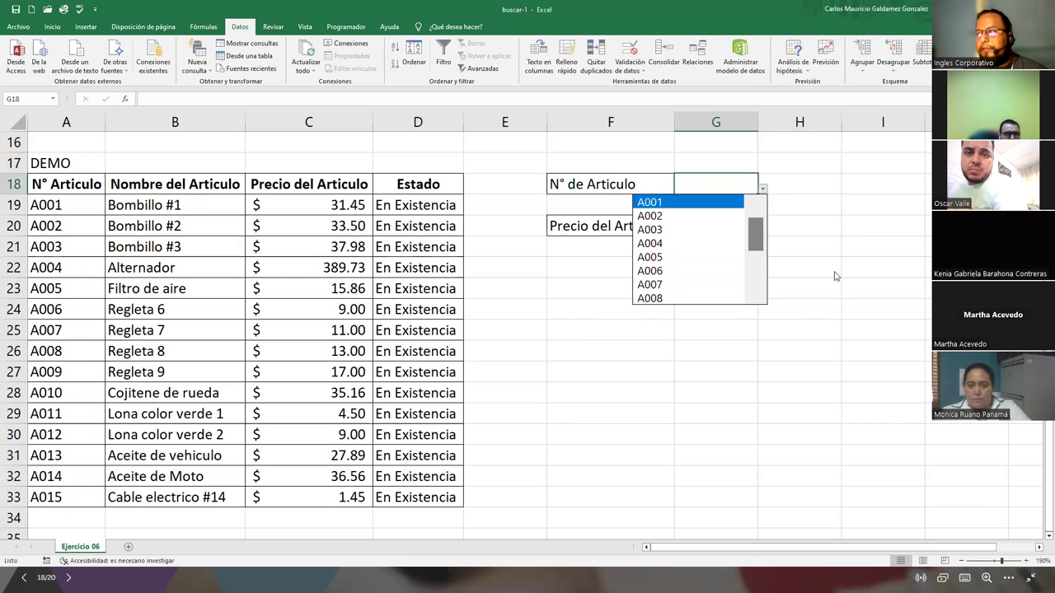
pyautogui.press('Escape')
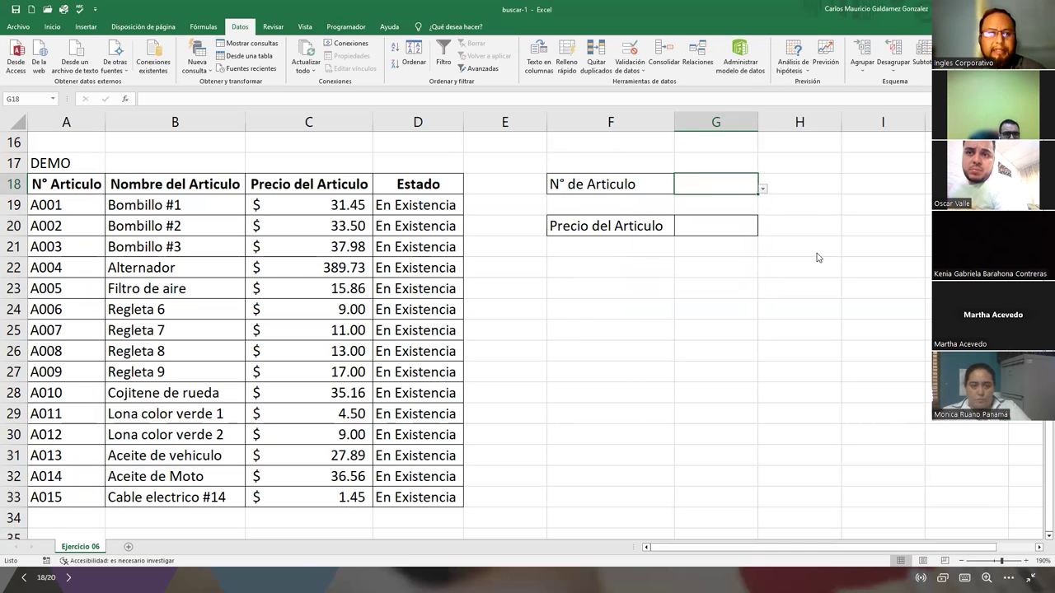
# - Enter the formula =BUSCAR(G18;A19:A33;C19:C33) in G20 to look up the article's price by its code
pyautogui.click(711, 228)
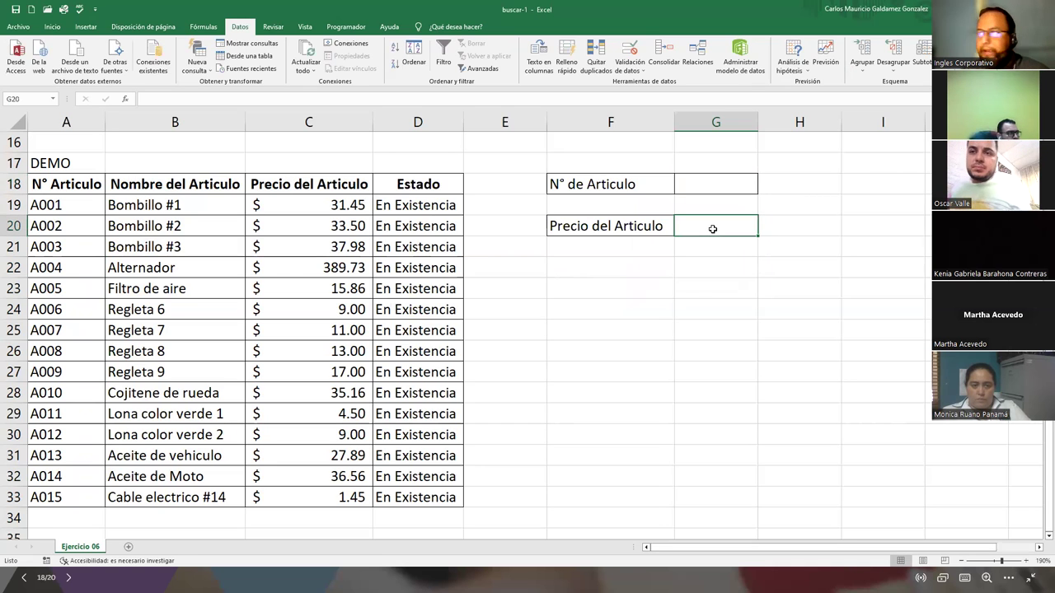
pyautogui.write('=')
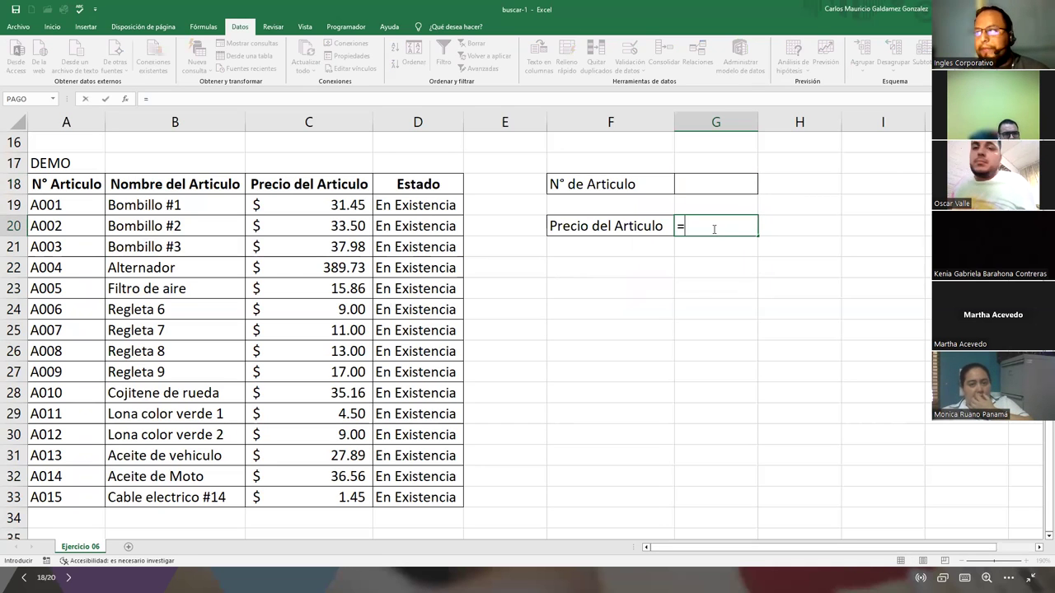
pyautogui.write('bus')
pyautogui.press('Tab')
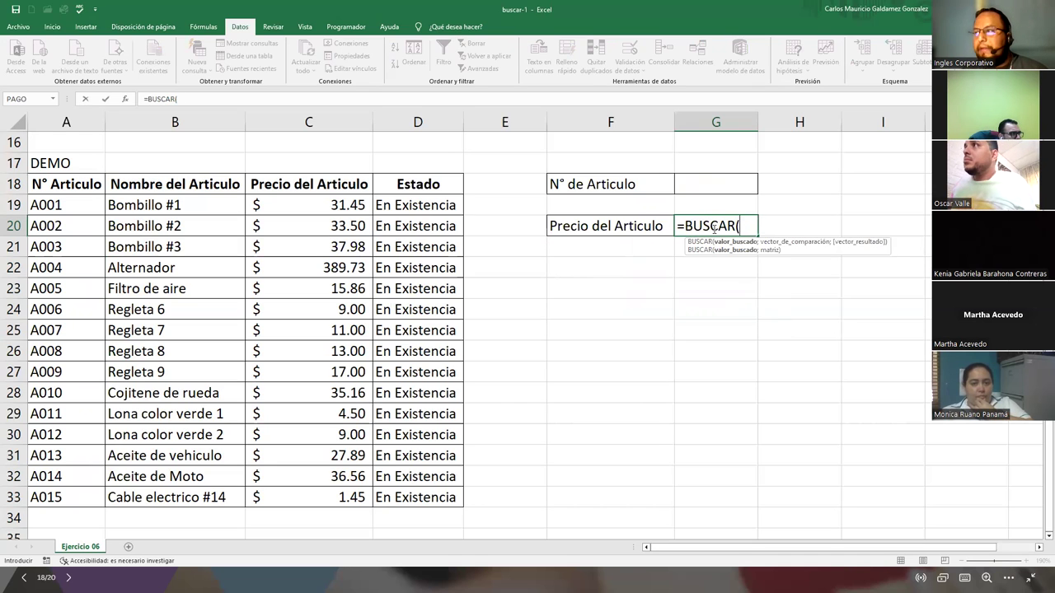
pyautogui.click(701, 179)
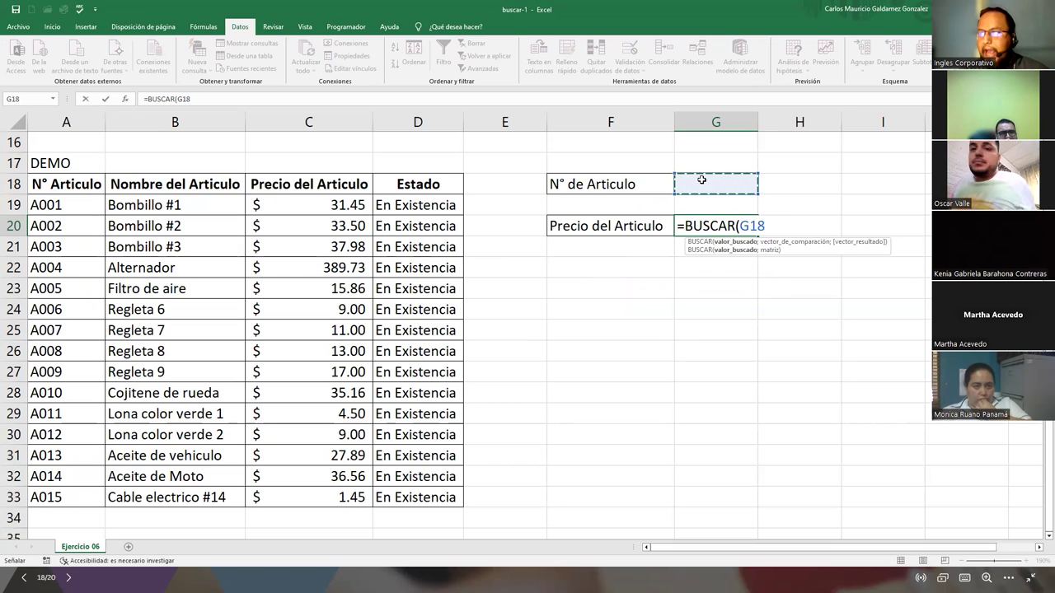
pyautogui.write(';')
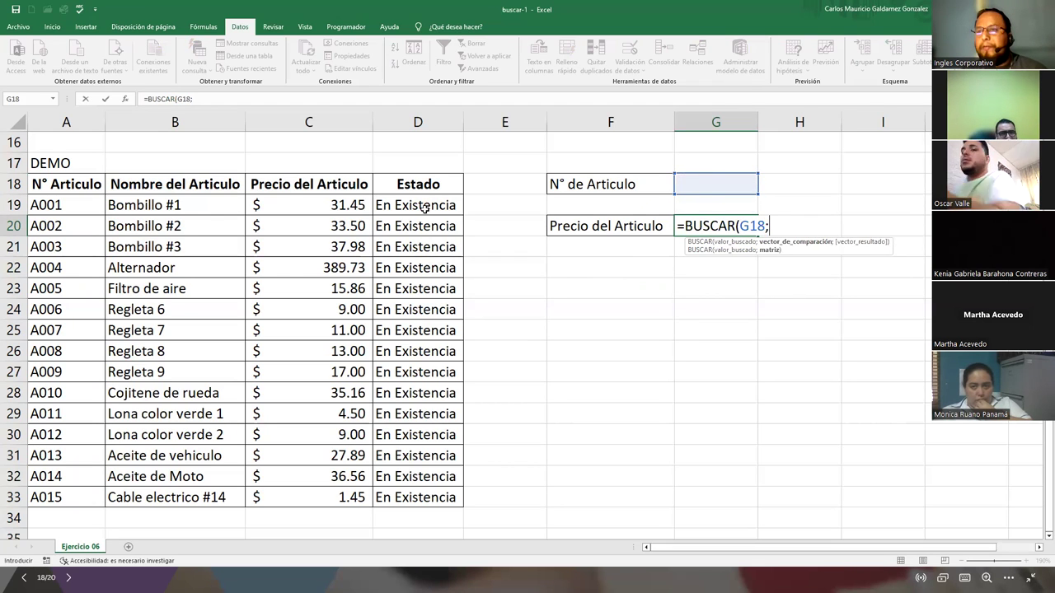
pyautogui.moveTo(72, 205); pyautogui.dragTo(62, 497)
pyautogui.write(';')
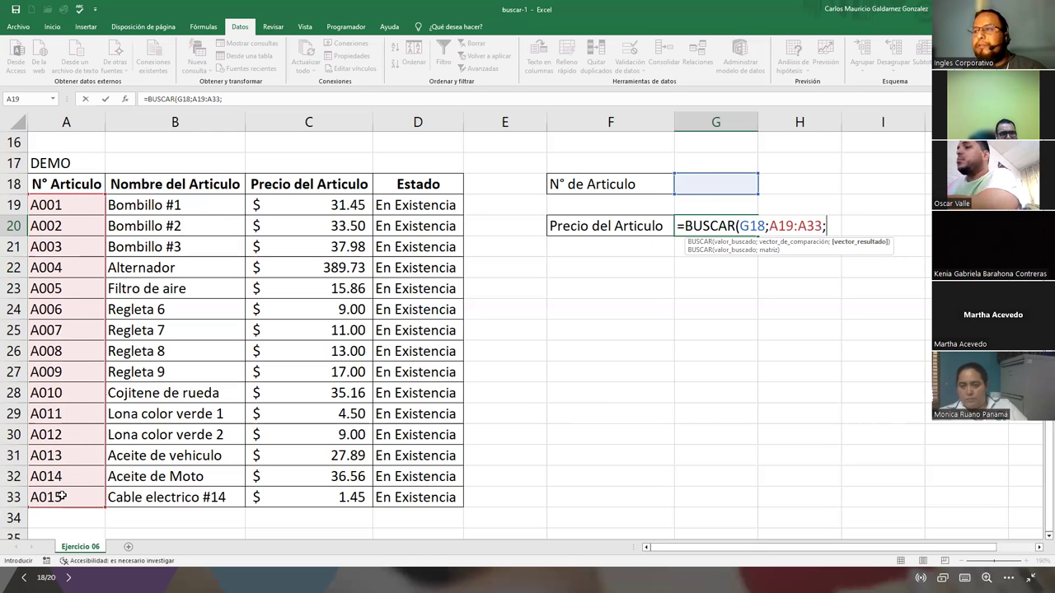
pyautogui.moveTo(265, 207); pyautogui.dragTo(278, 497)
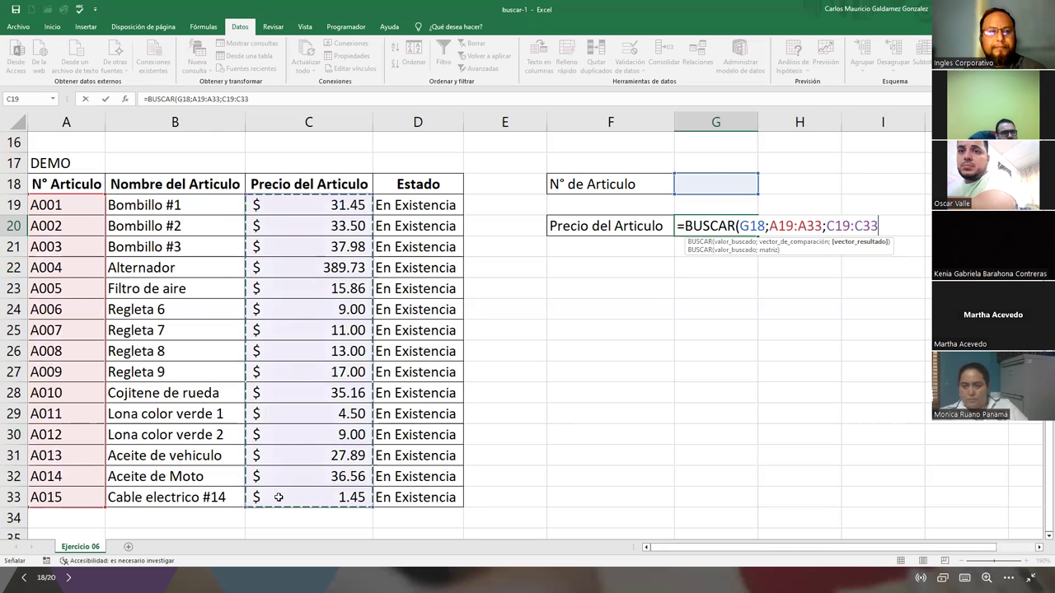
pyautogui.write(')')
pyautogui.press('Return')
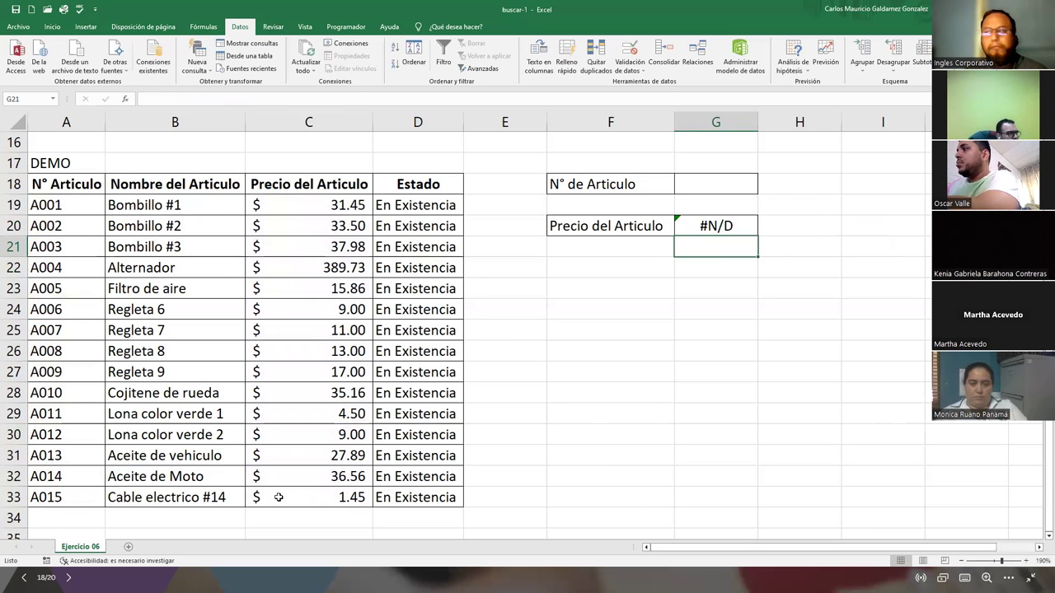
# - Choose article code A003 in G18 and apply the accounting number format to the price in G20
pyautogui.click(691, 177)
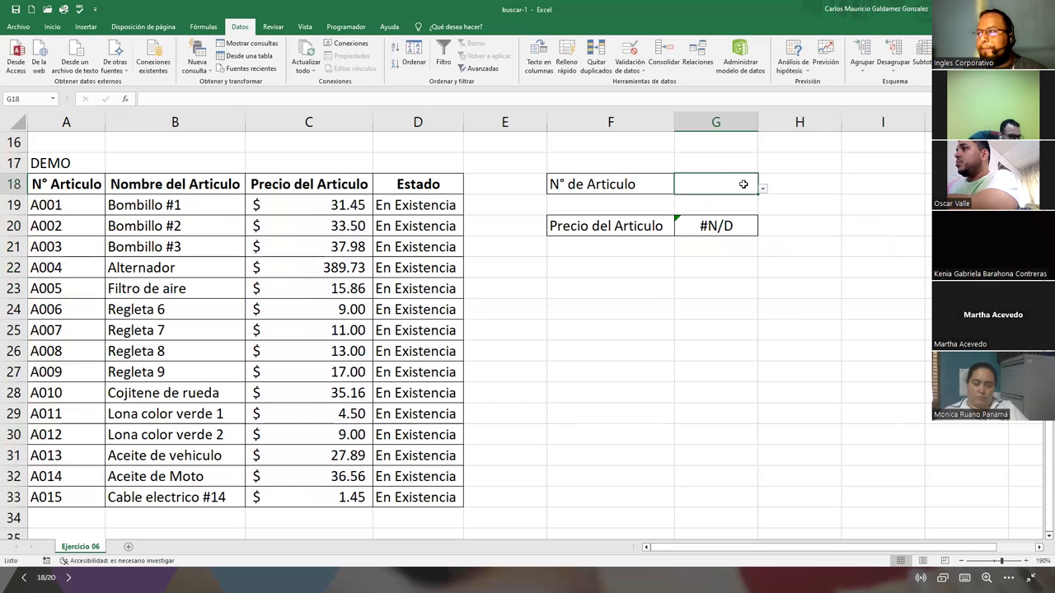
pyautogui.click(762, 189)
pyautogui.click(672, 233)
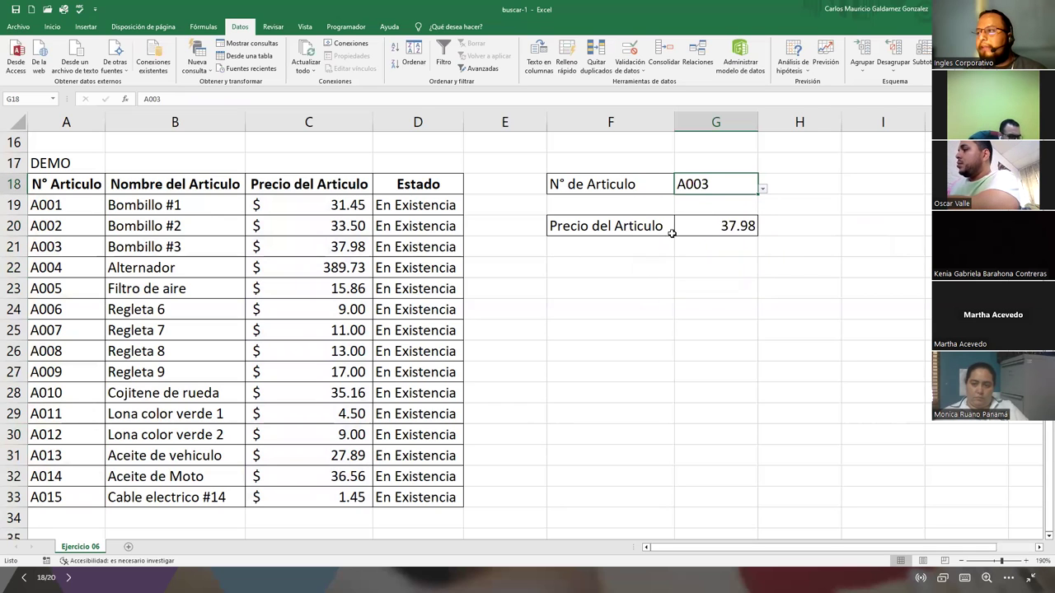
pyautogui.click(691, 223)
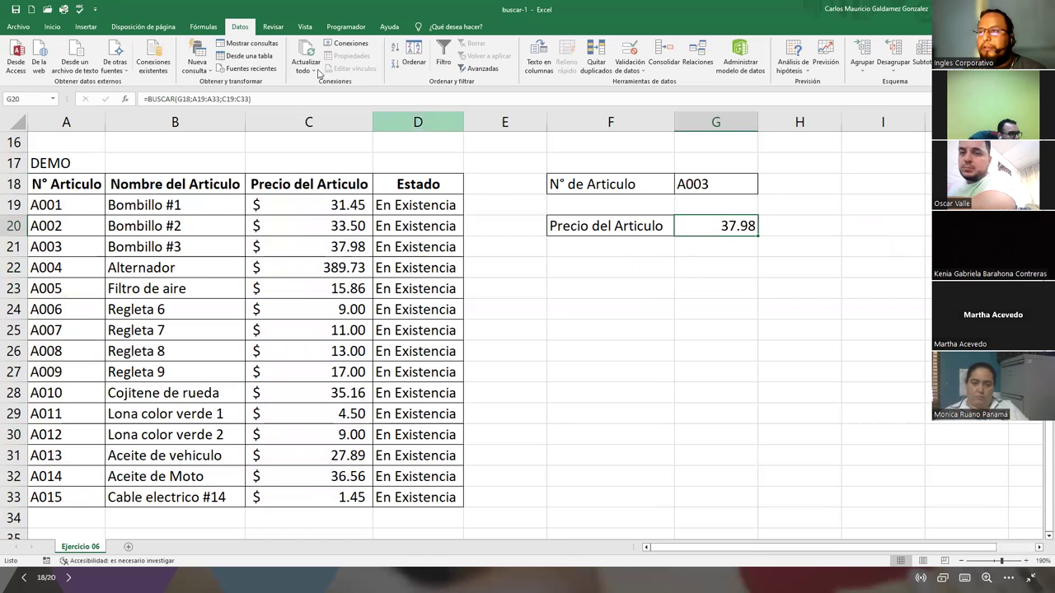
pyautogui.click(52, 26)
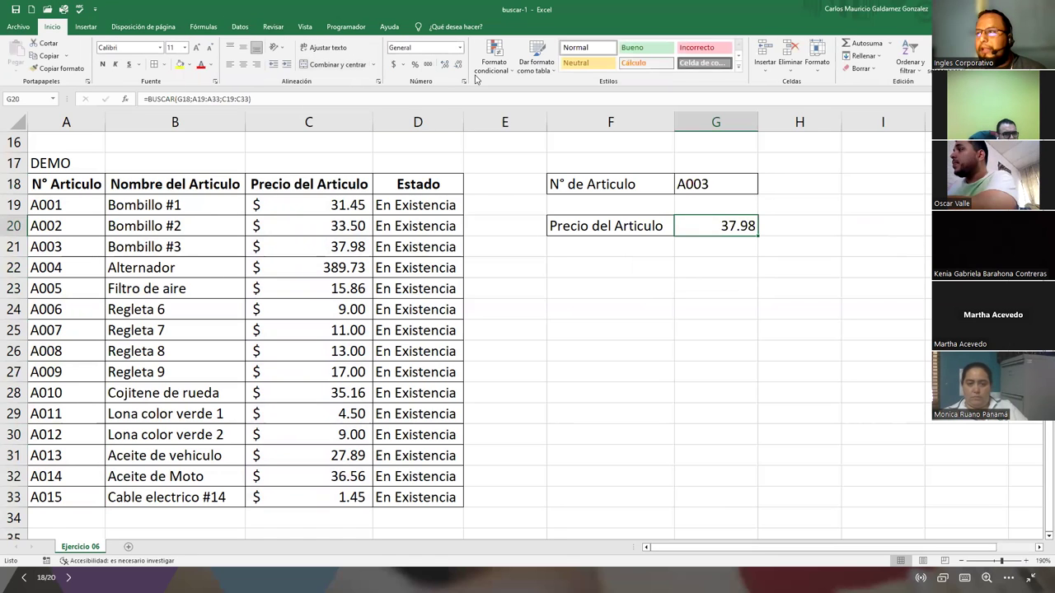
pyautogui.click(393, 65)
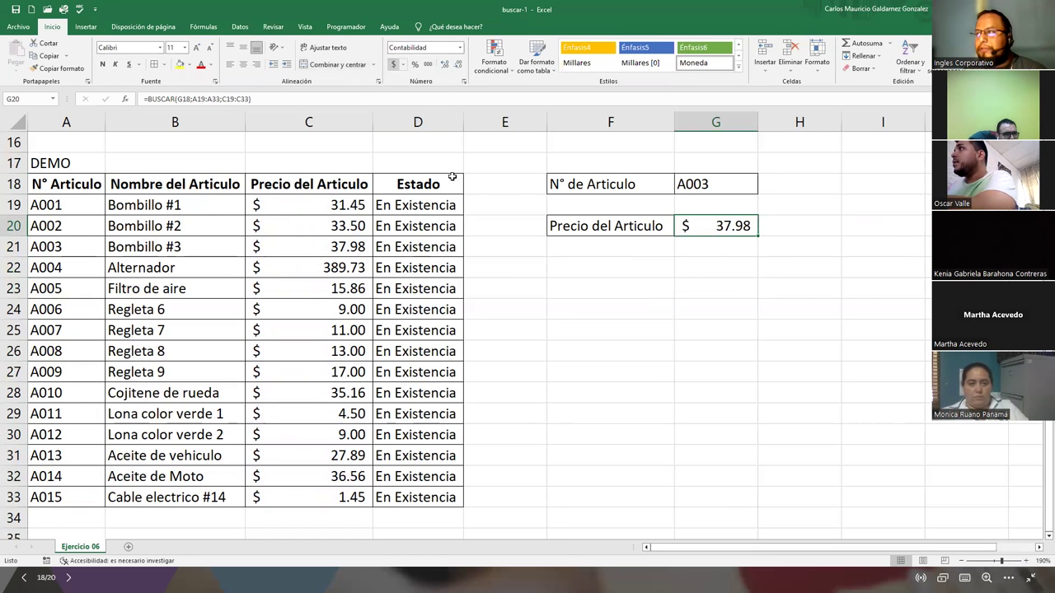
# - Center the article code in G18 and make it bold
pyautogui.click(697, 186)
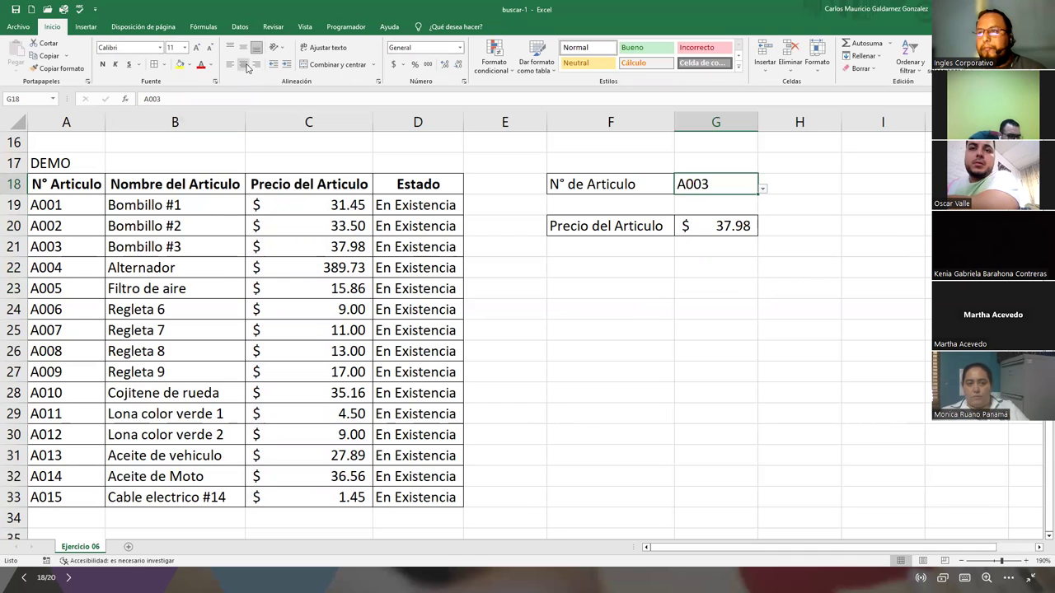
pyautogui.click(243, 64)
pyautogui.click(102, 64)
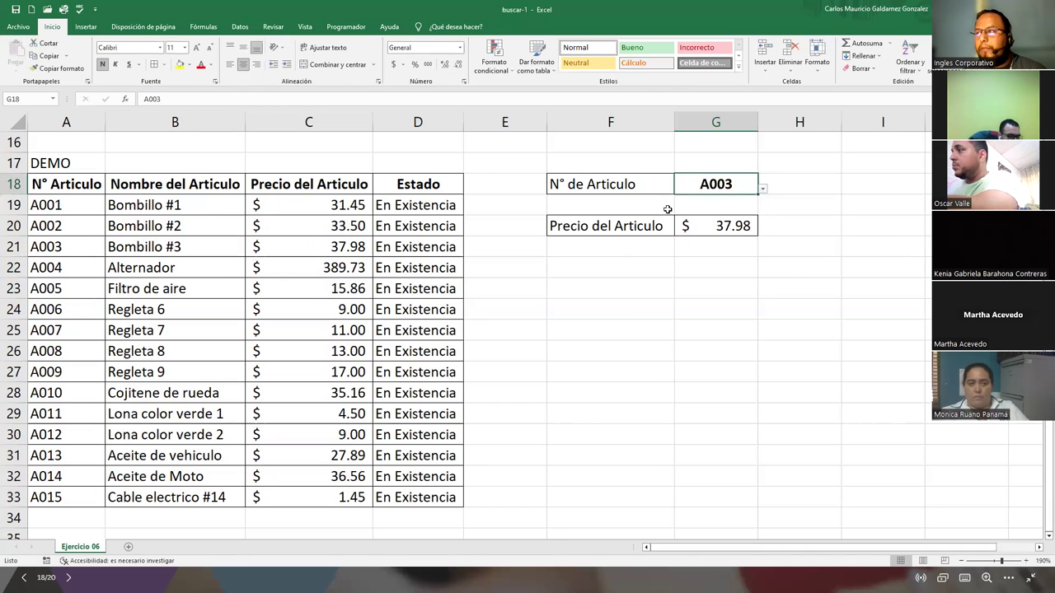
# - Test the price lookup by choosing article code A009 and then A014 in G18
pyautogui.click(762, 189)
pyautogui.click(660, 283)
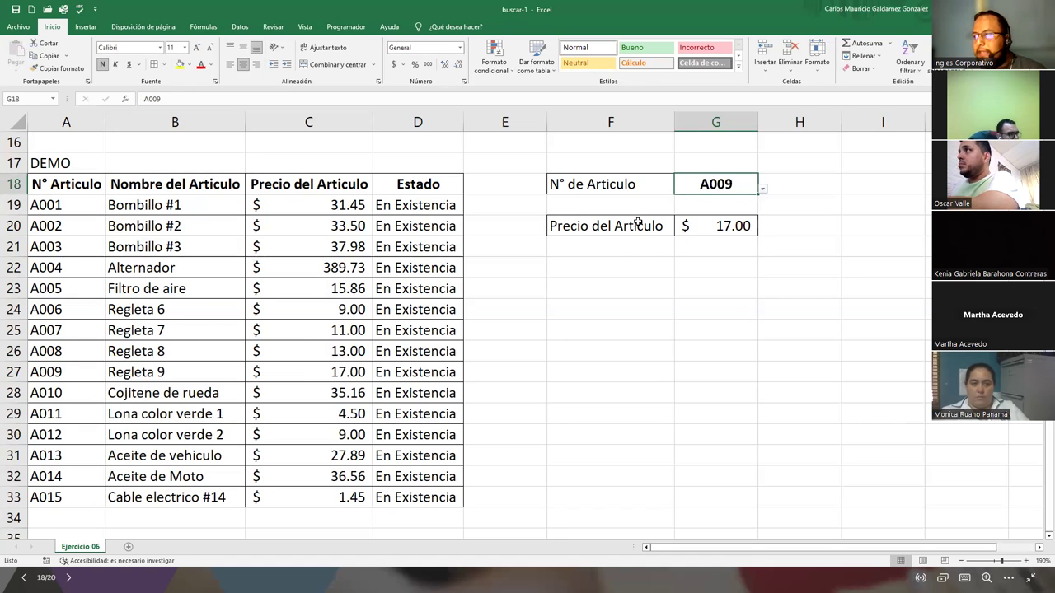
pyautogui.click(763, 190)
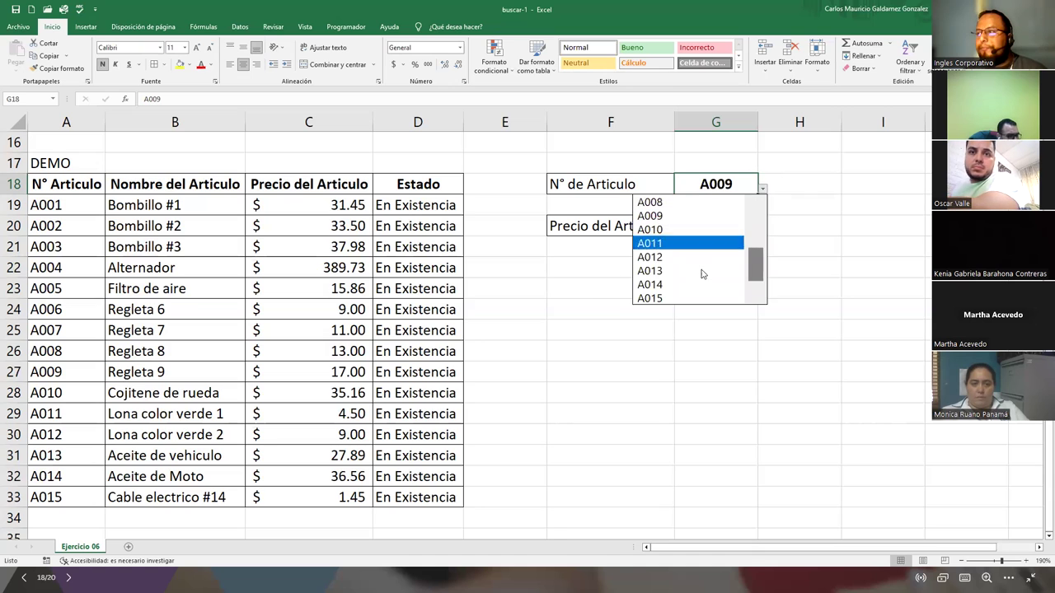
pyautogui.click(685, 285)
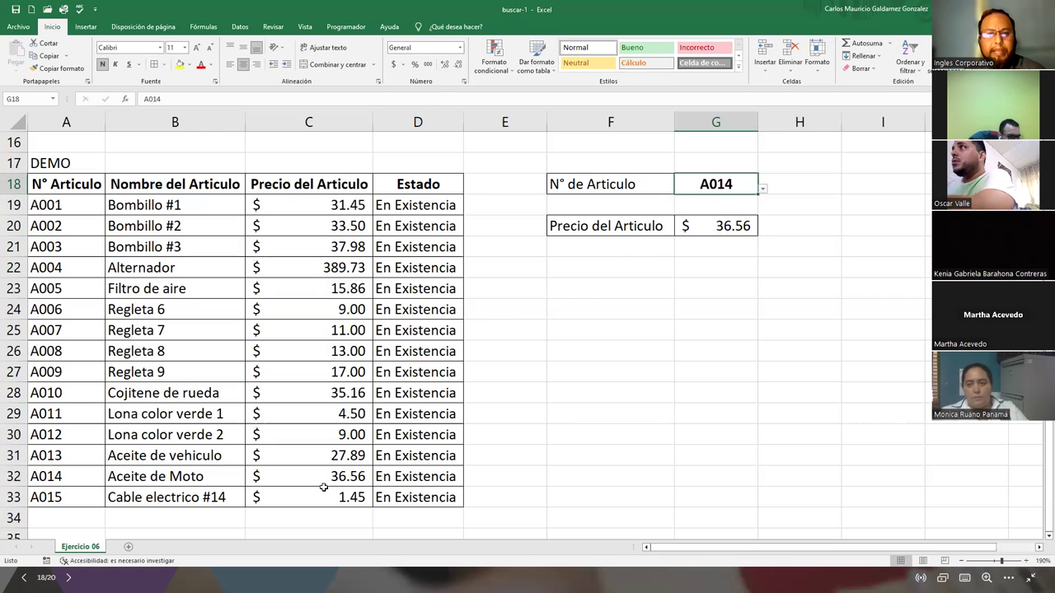
# - Review the ranges referenced by the BUSCAR formula in G20, leaving the formula as it is
pyautogui.click(640, 306)
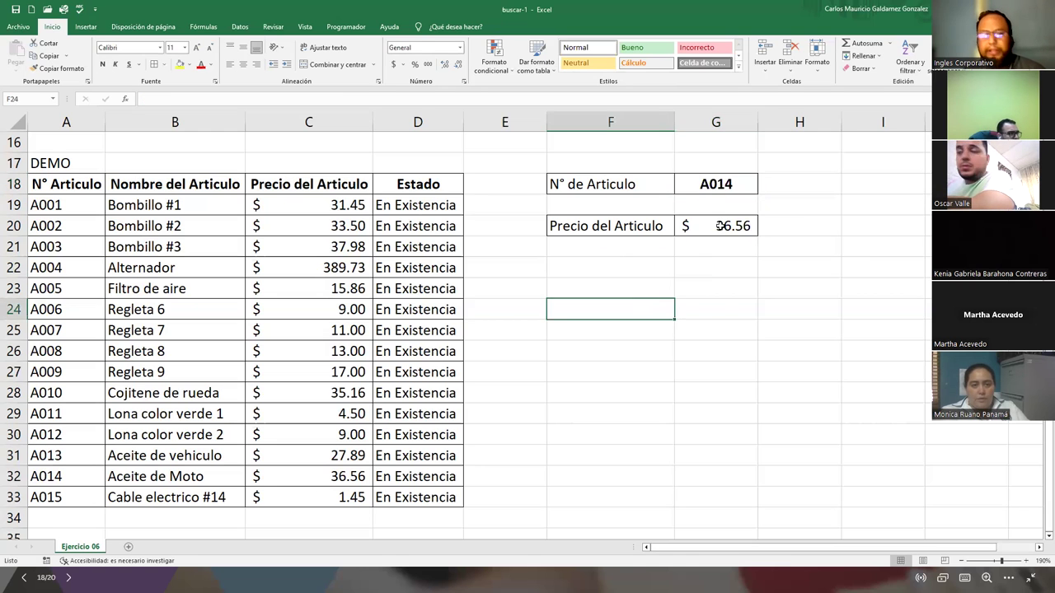
pyautogui.click(721, 226)
pyautogui.doubleClick(721, 226)
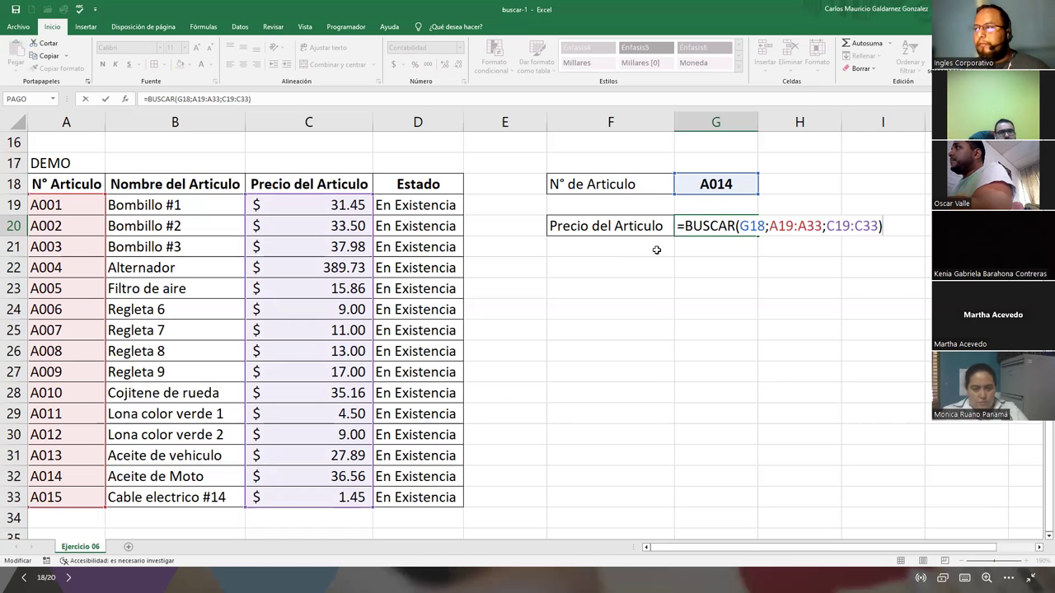
pyautogui.press('Return')
pyautogui.click(606, 263)
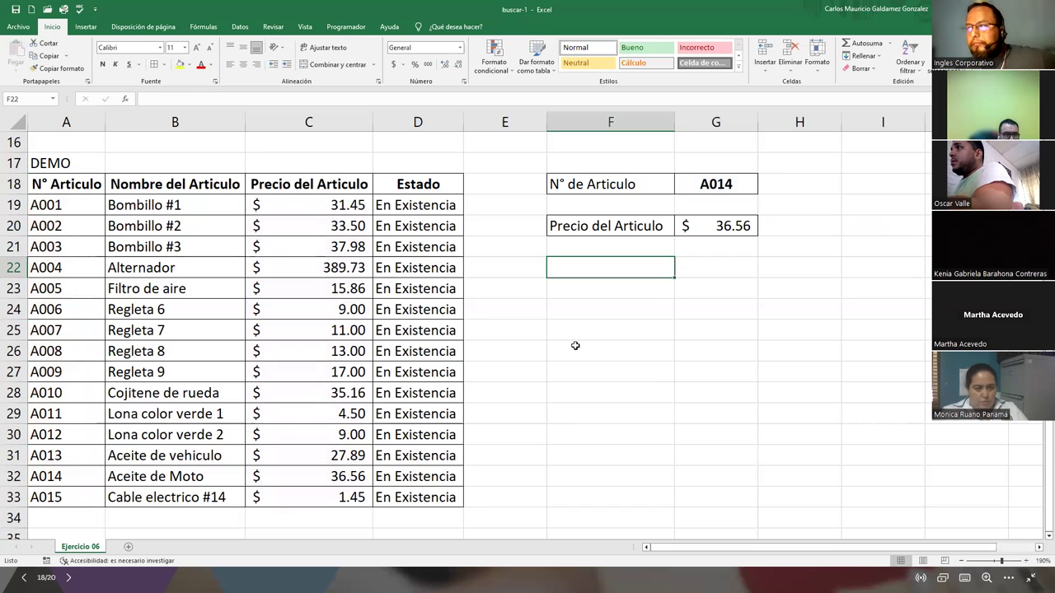
# - Enter the label Nombre de Articulo in F19, between the code and price rows of the lookup block
pyautogui.click(580, 205)
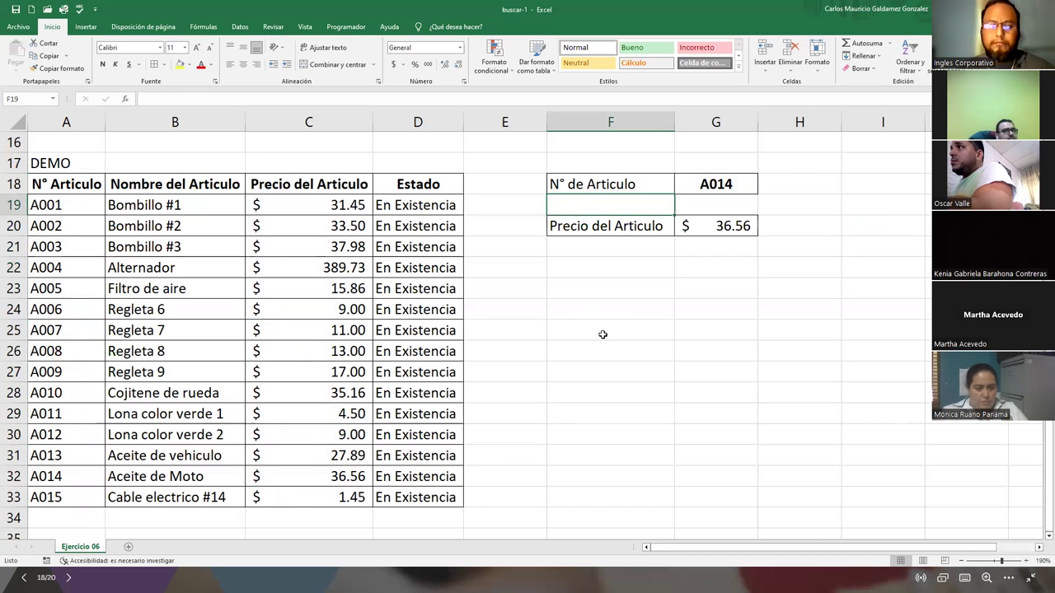
pyautogui.write('Nombre')
pyautogui.press('BackSpace')
pyautogui.write('de Ar')
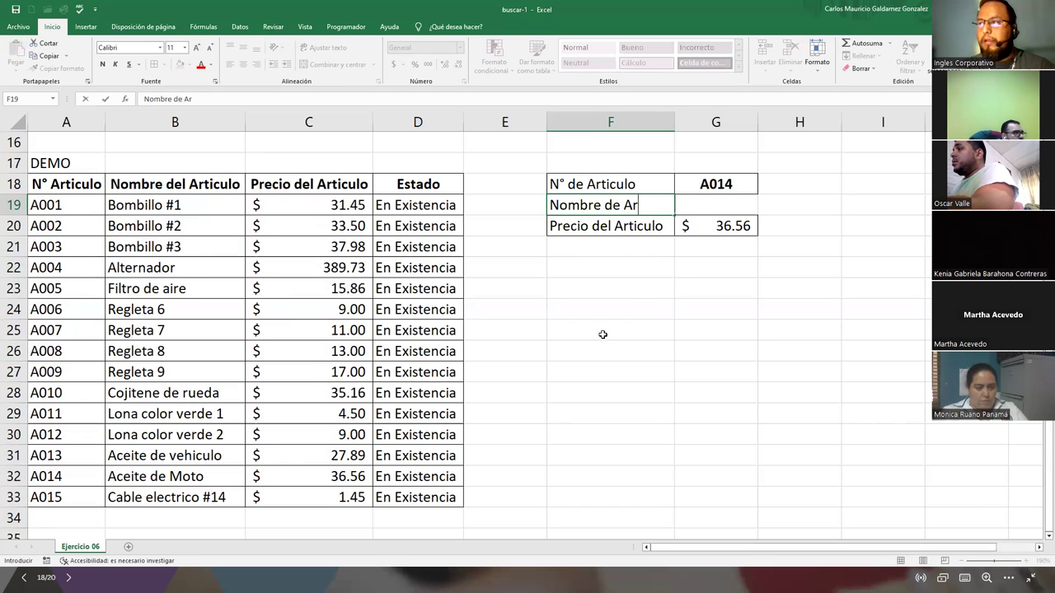
pyautogui.write('ticulo')
pyautogui.press('Return')
# - Enter the label Estado in F21, keeping the Precio del Articulo label in F20
pyautogui.write('{')
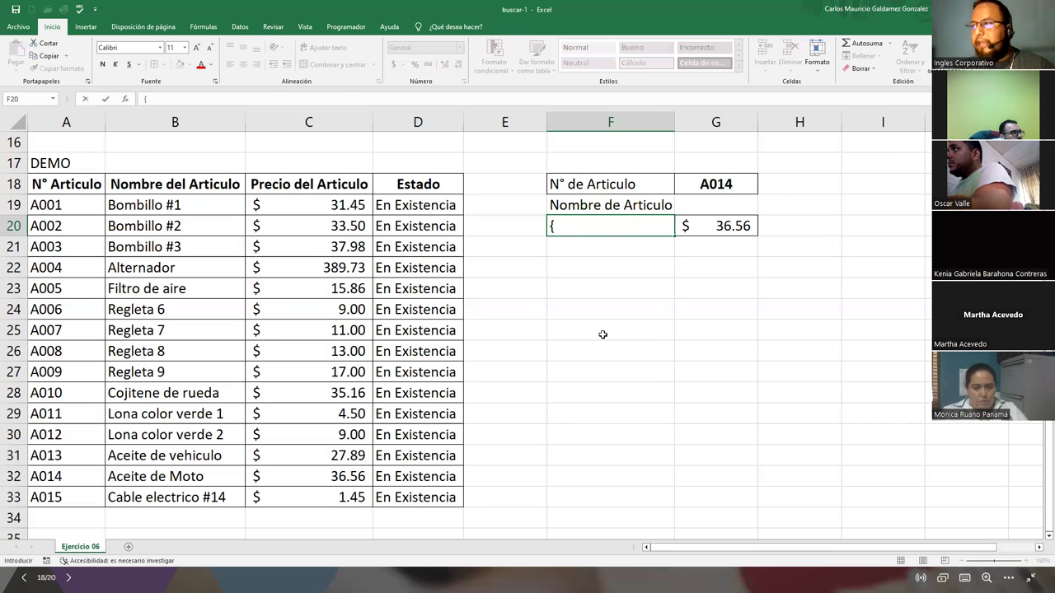
pyautogui.press('Escape')
pyautogui.press('Return')
pyautogui.write('Estado')
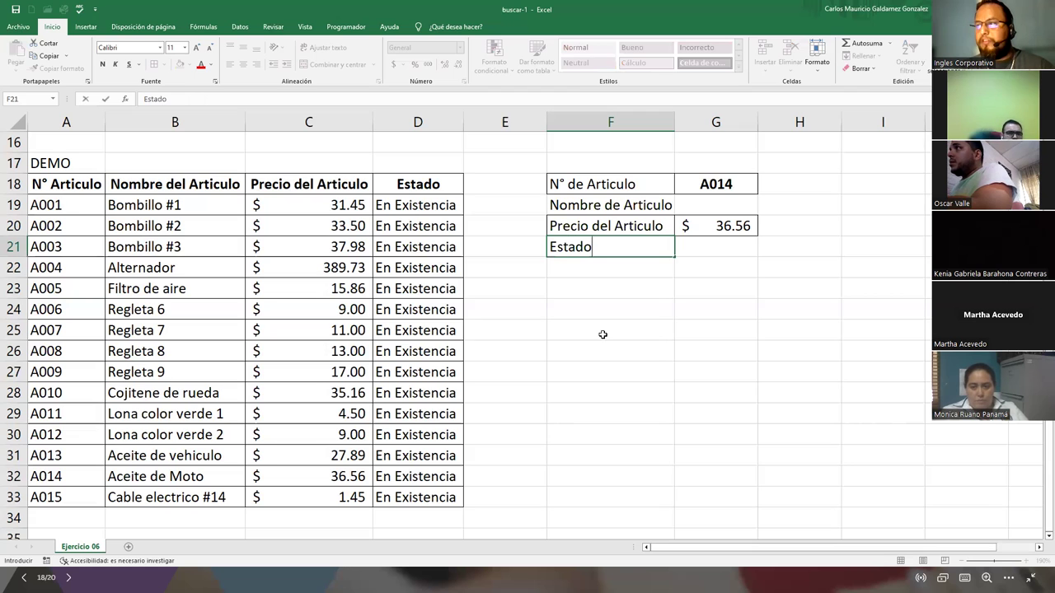
pyautogui.press('Return')
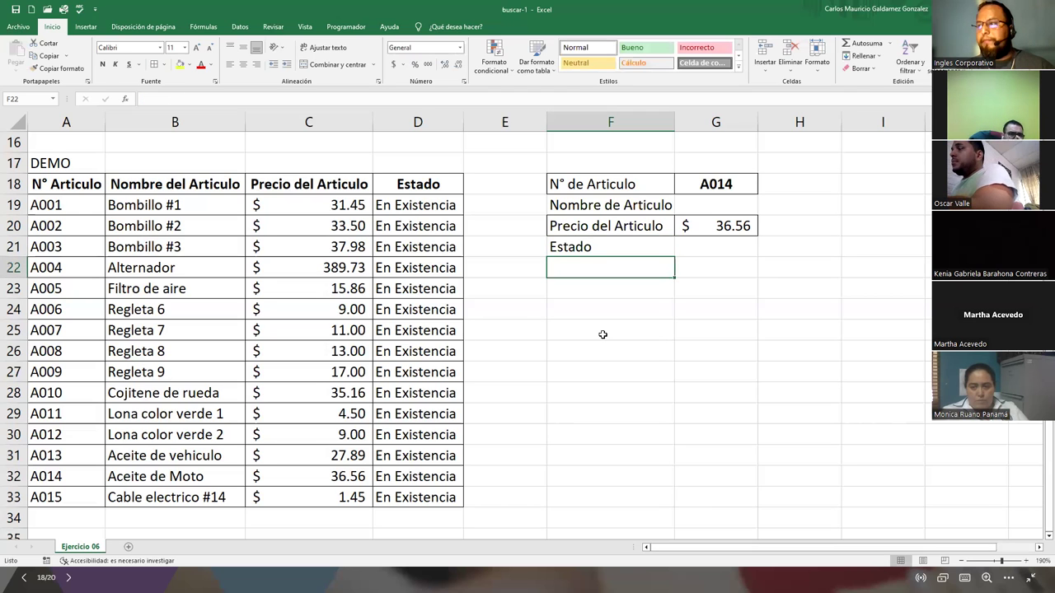
# - Apply borders to all cells of the lookup block's range F19:G21
pyautogui.moveTo(624, 205); pyautogui.dragTo(697, 240)
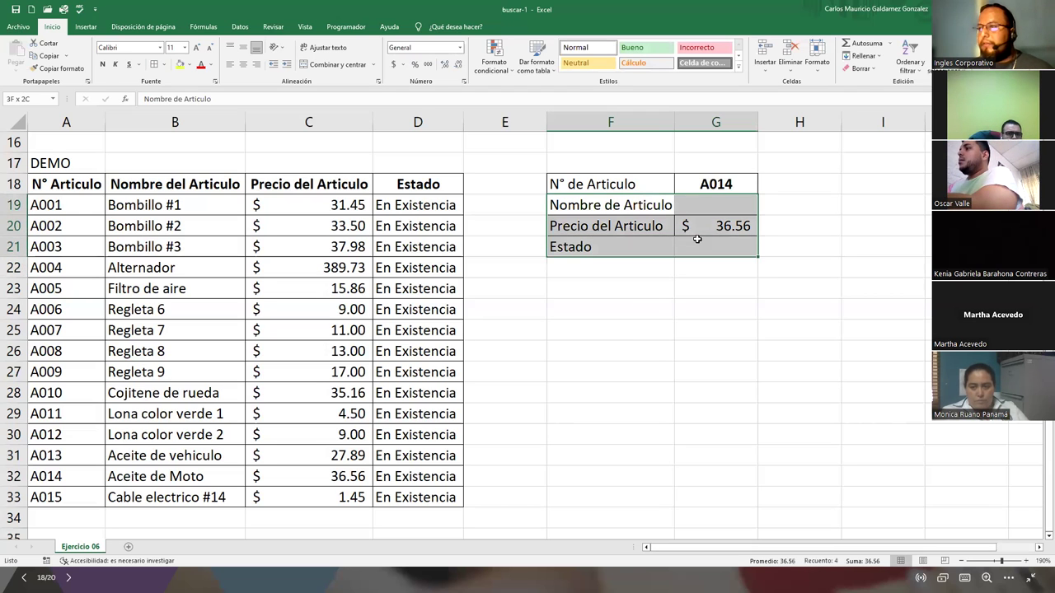
pyautogui.click(154, 65)
pyautogui.click(797, 271)
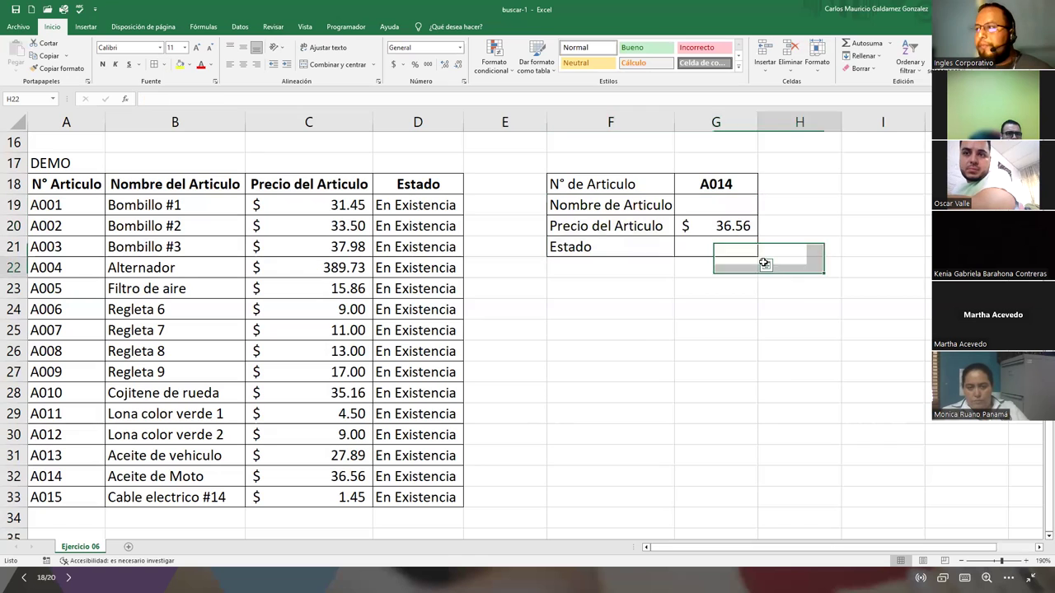
# - Choose article code A010 in G18 of the lookup block
pyautogui.click(715, 187)
pyautogui.click(762, 189)
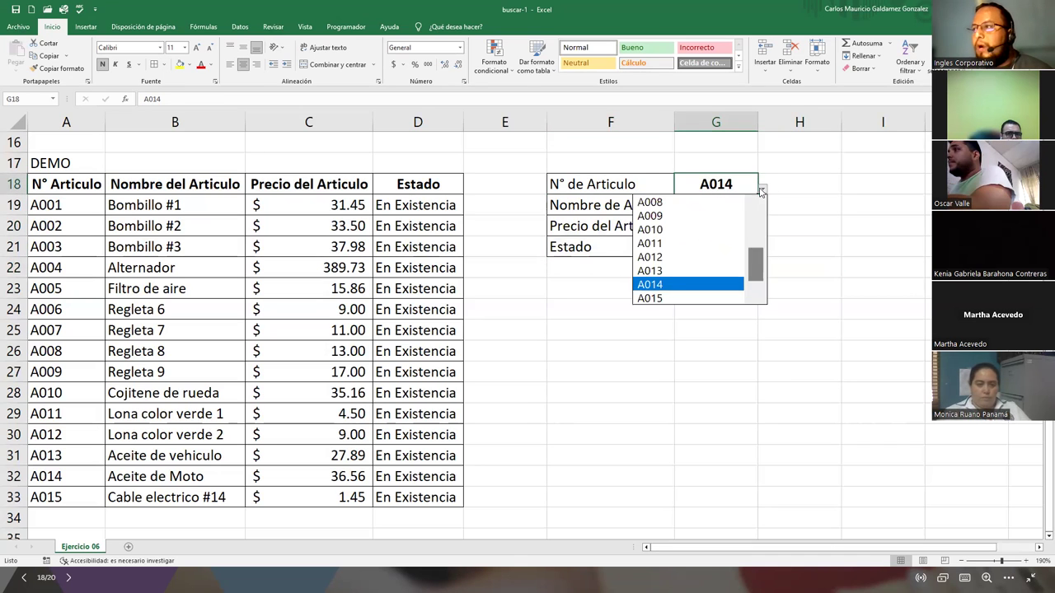
pyautogui.click(697, 229)
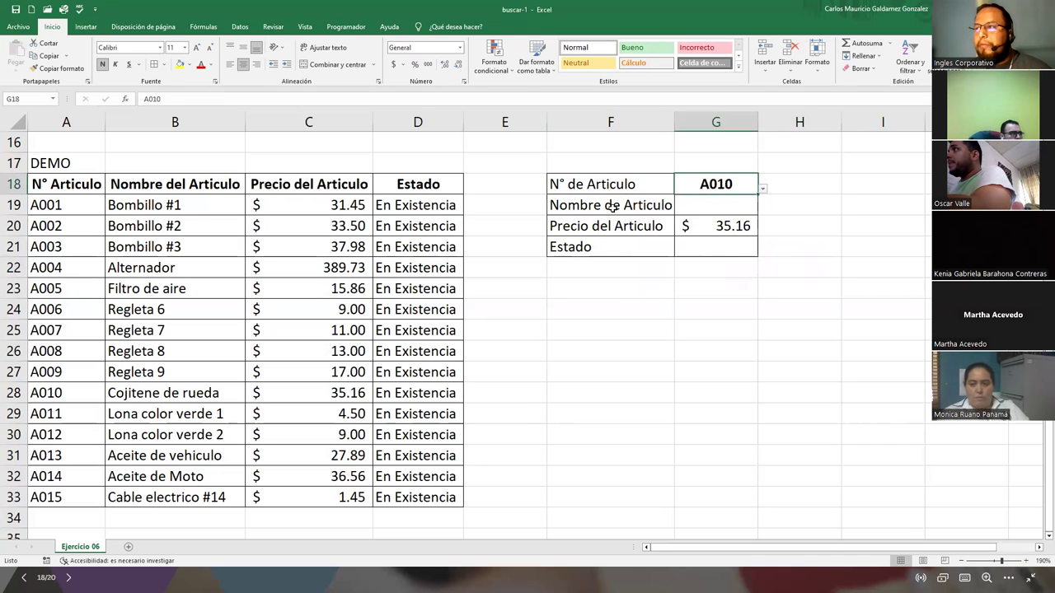
pyautogui.click(705, 197)
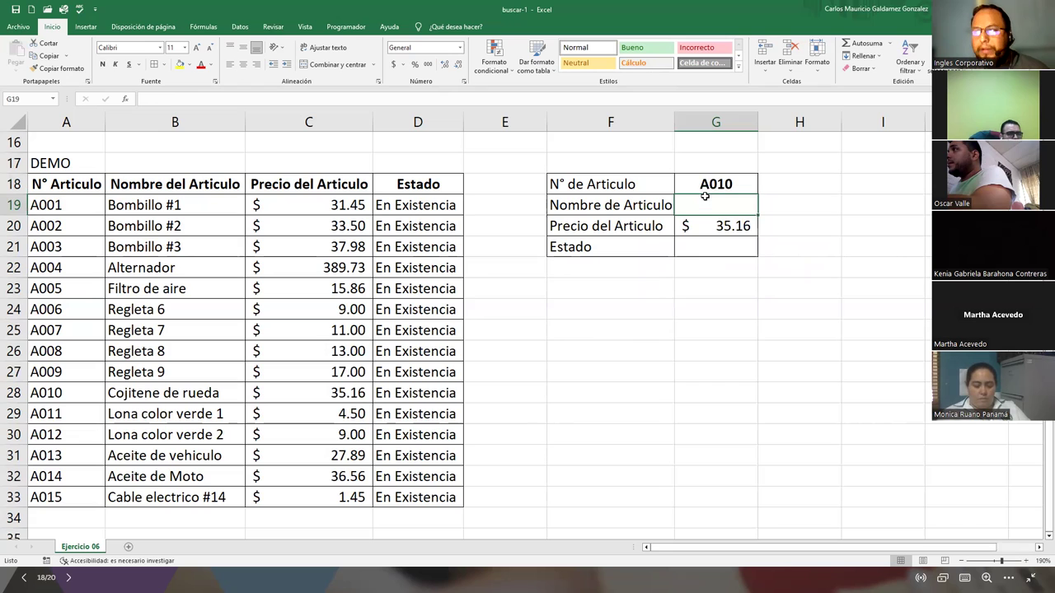
pyautogui.click(719, 247)
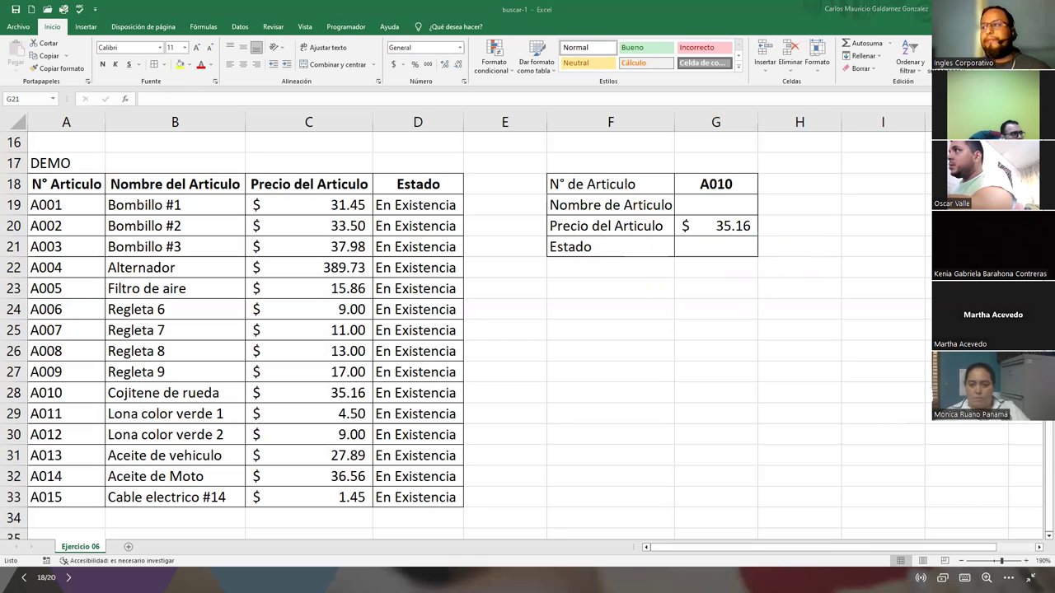
# - Enter =BUSCAR(G18;A19:A33;B19:B33) in G19 to return the article name, and widen column G to fit the result
pyautogui.click(691, 206)
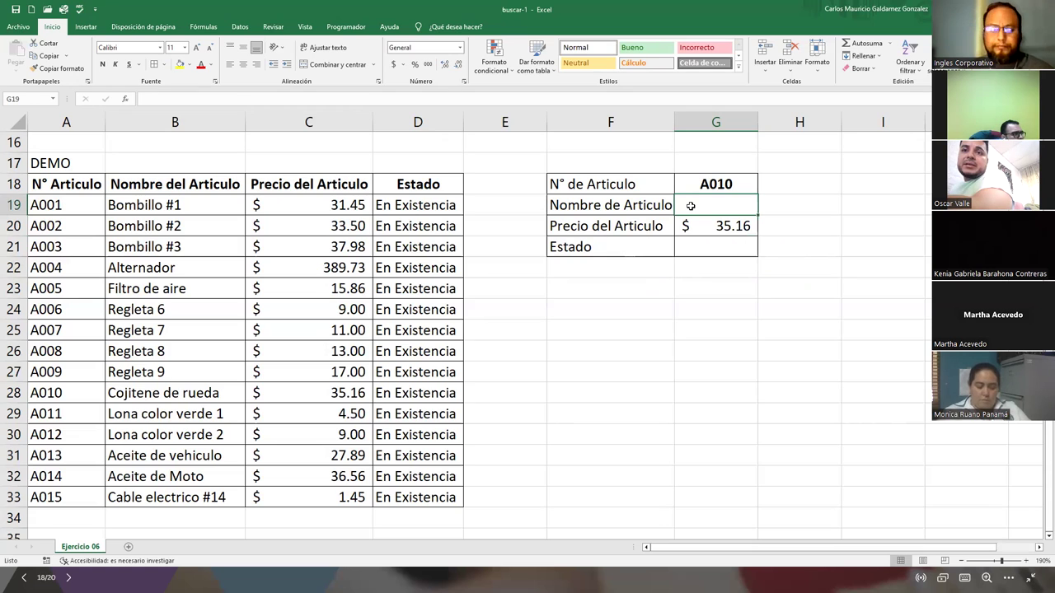
pyautogui.write('=')
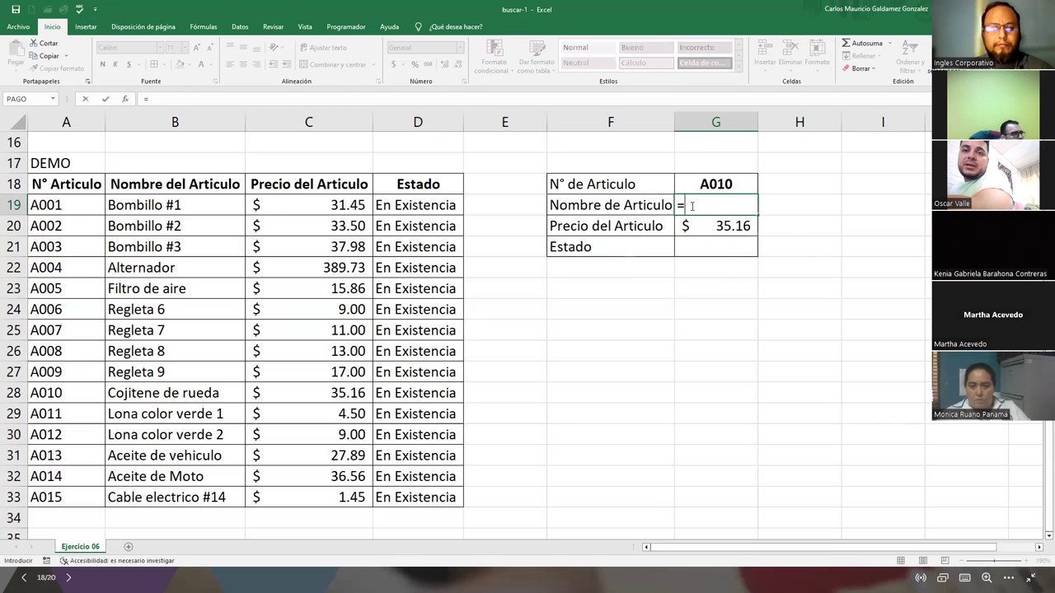
pyautogui.write('bus')
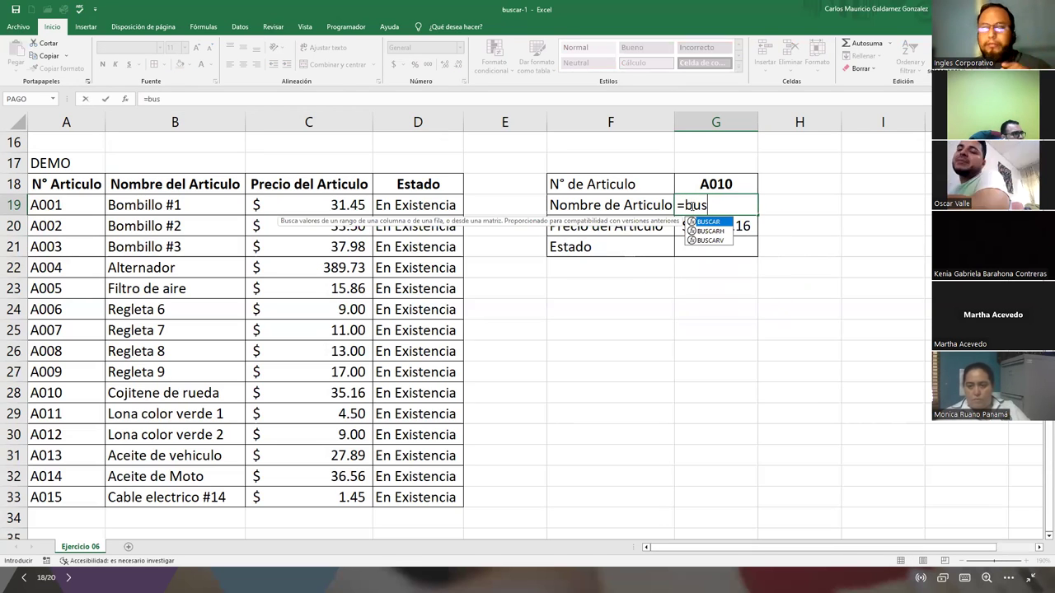
pyautogui.press('Tab')
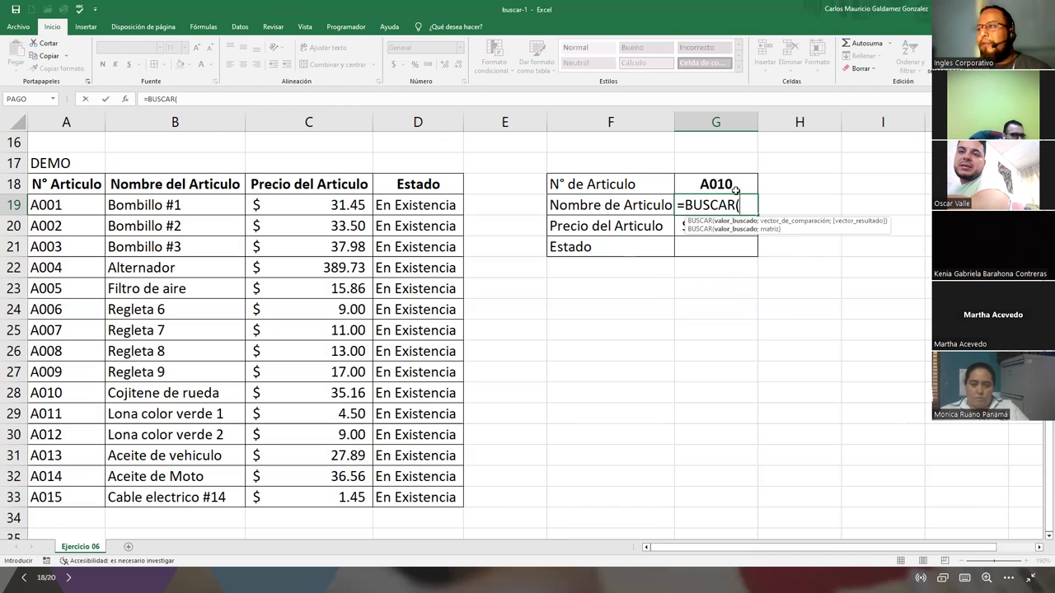
pyautogui.click(719, 184)
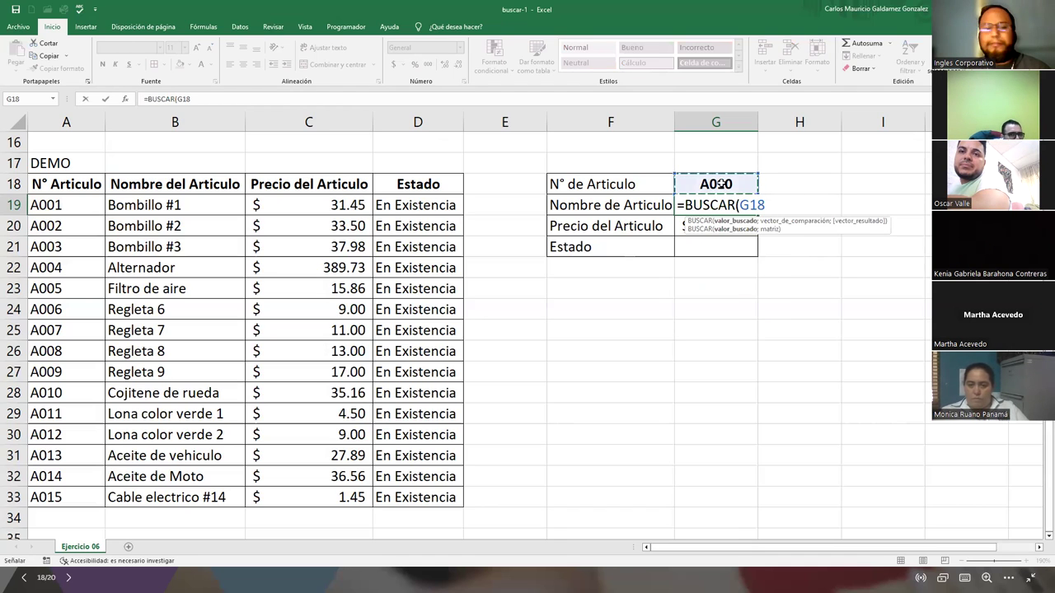
pyautogui.write(';')
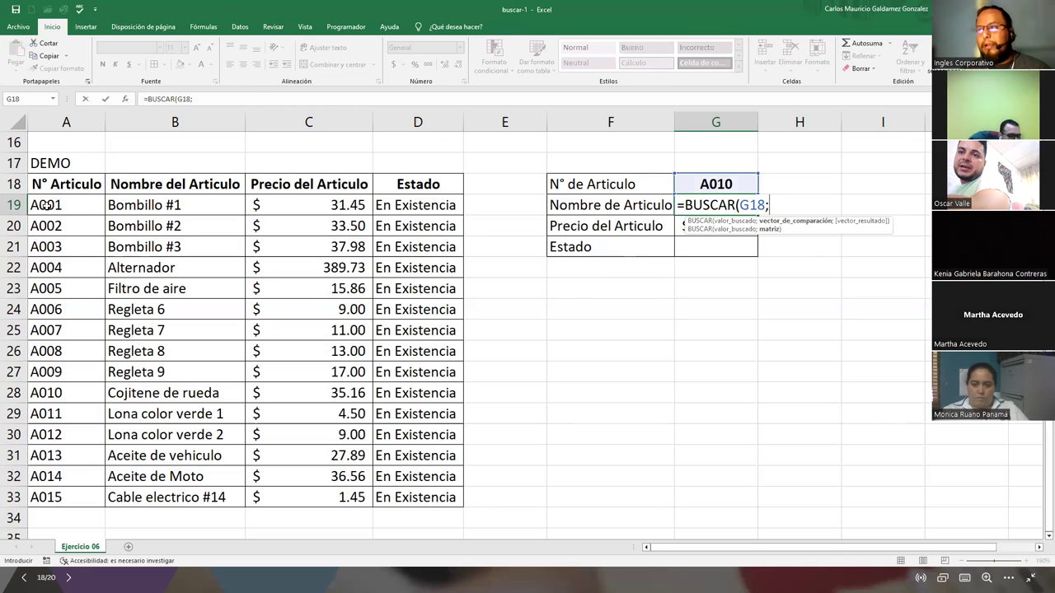
pyautogui.moveTo(47, 206); pyautogui.dragTo(70, 495)
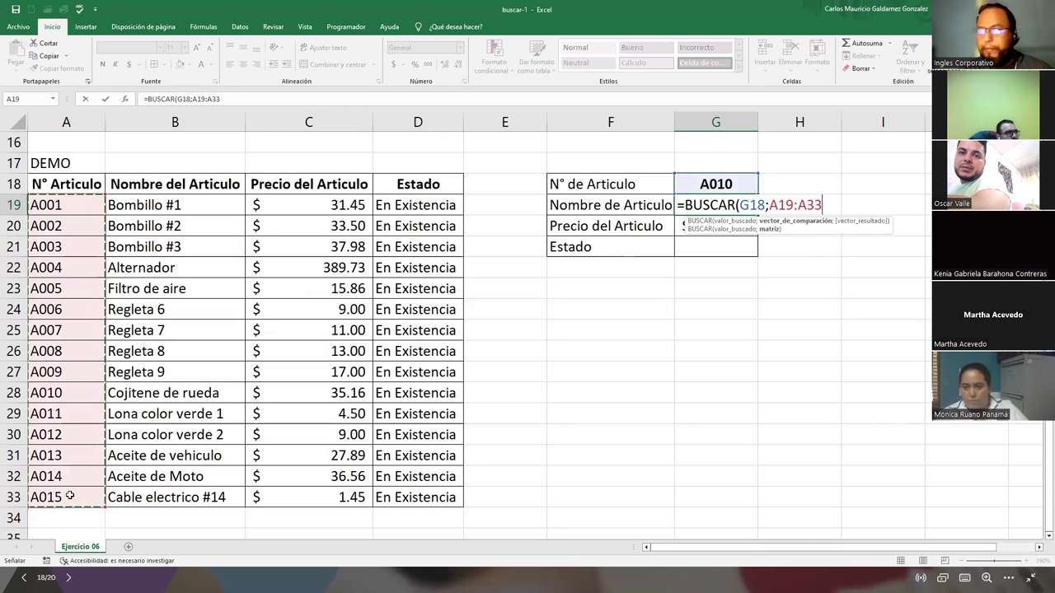
pyautogui.write(';')
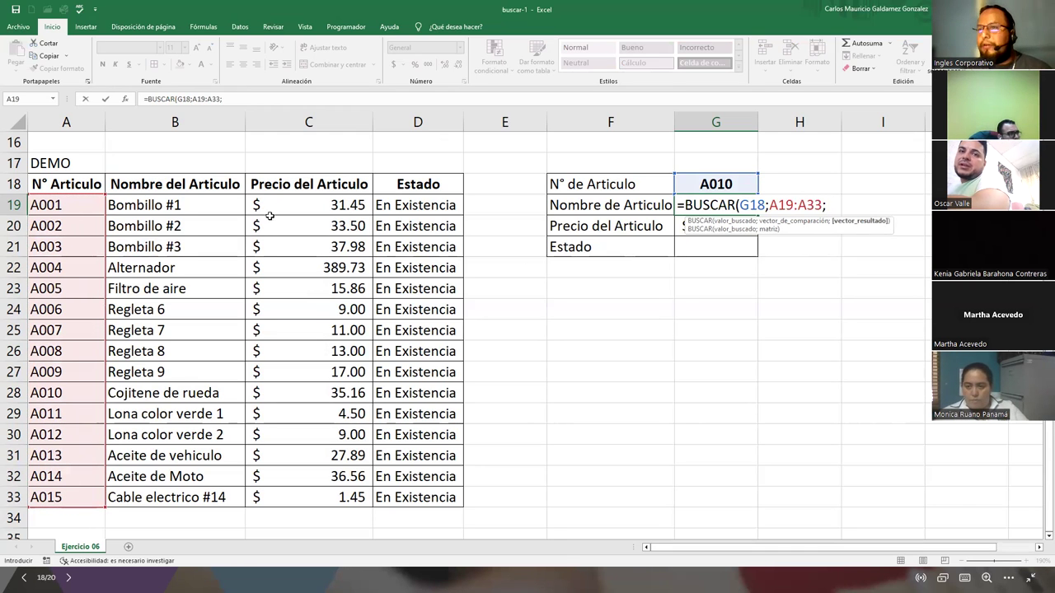
pyautogui.moveTo(184, 208); pyautogui.dragTo(186, 504)
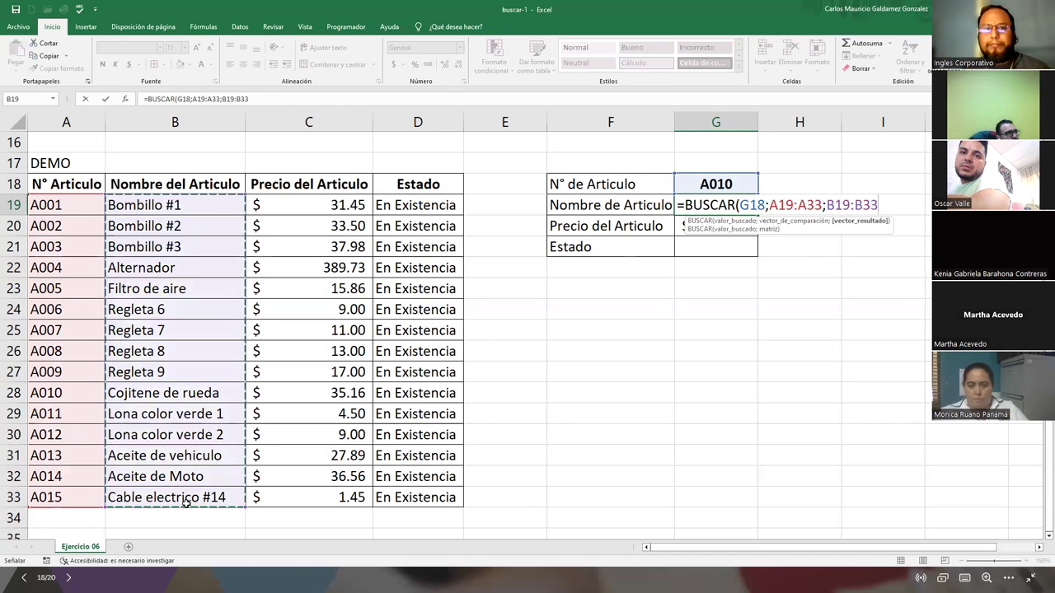
pyautogui.write(')')
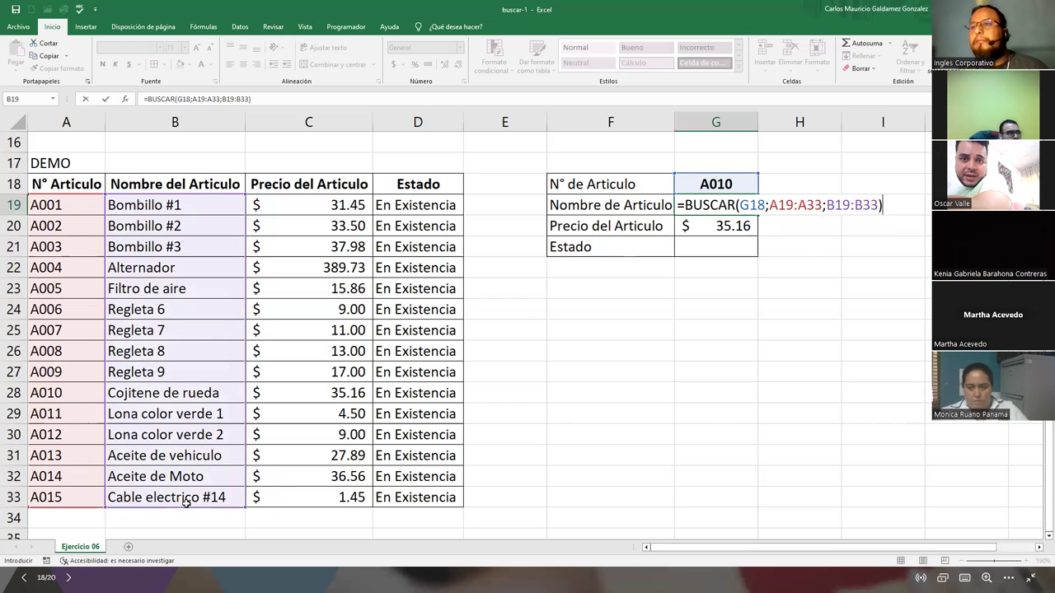
pyautogui.hotkey('ctrl', 'Return')
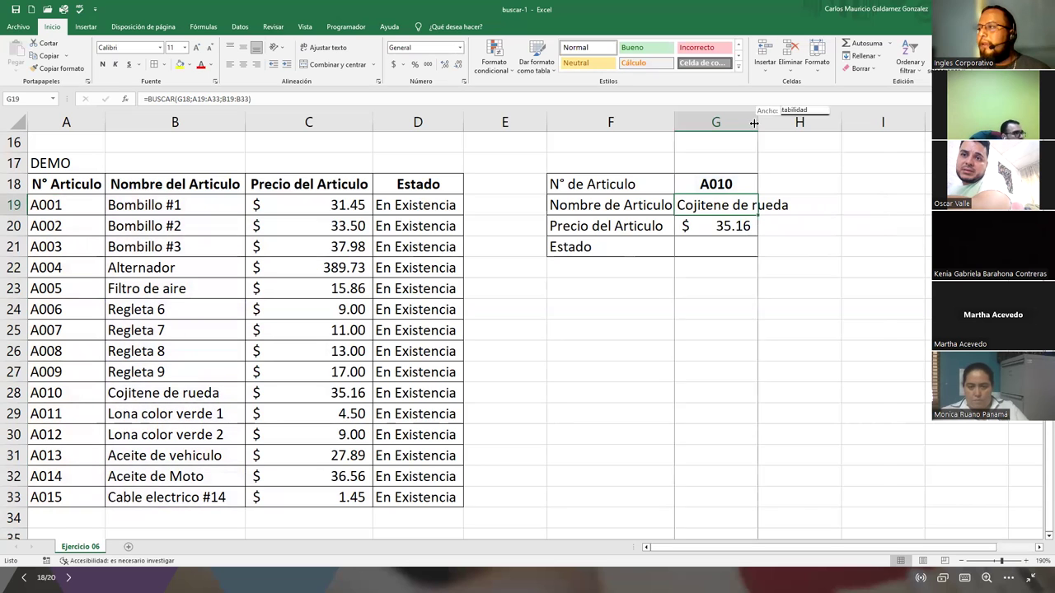
pyautogui.doubleClick(757, 121)
# - Test the name lookup by choosing article code A009 in G18
pyautogui.click(763, 189)
pyautogui.click(803, 189)
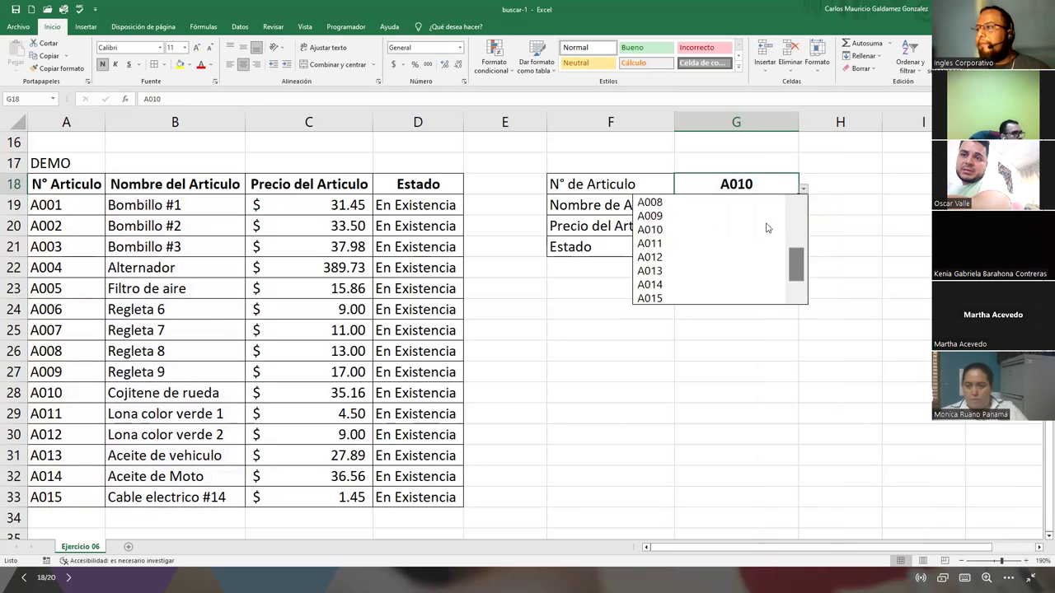
pyautogui.click(714, 214)
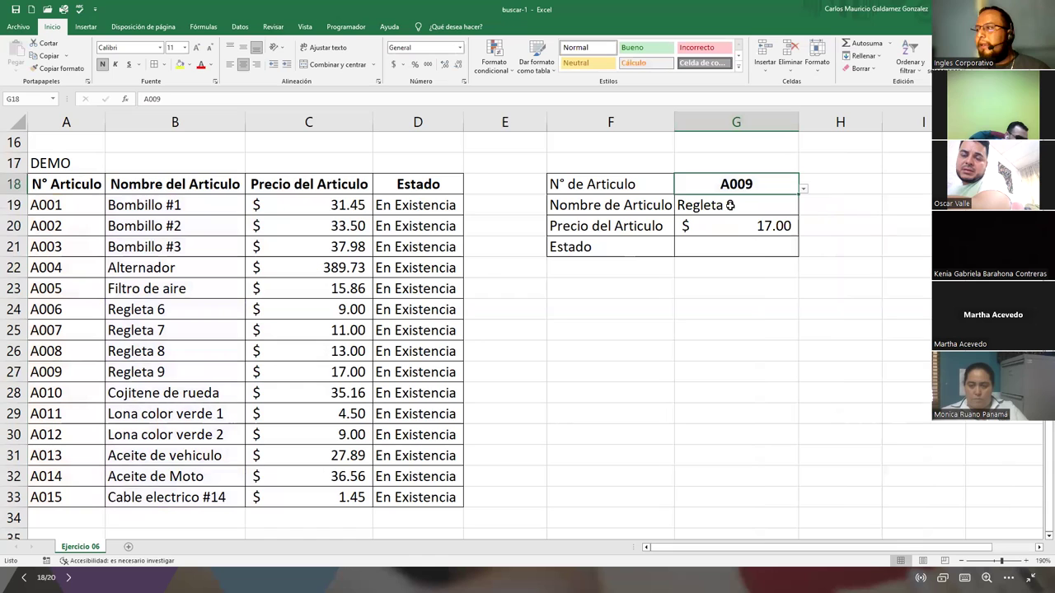
# - Center the article name result in G19 horizontally
pyautogui.click(728, 206)
pyautogui.click(243, 63)
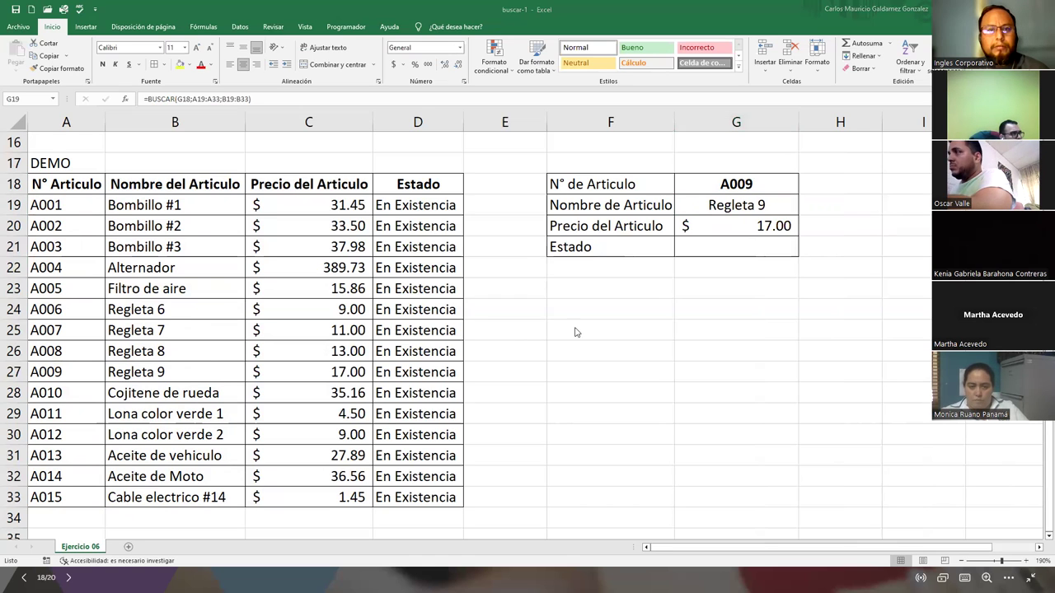
pyautogui.click(738, 228)
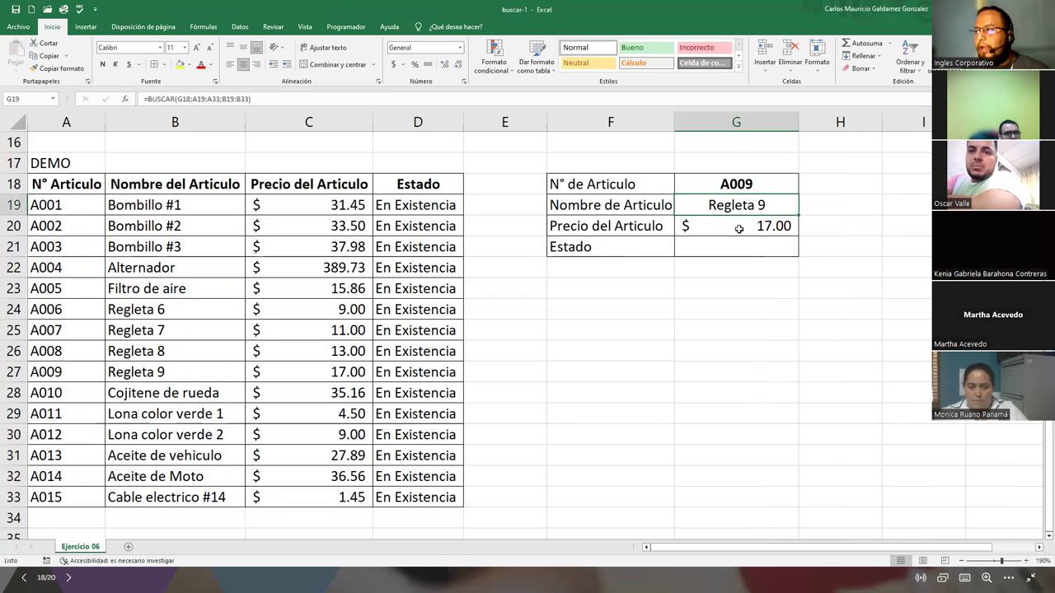
pyautogui.click(727, 209)
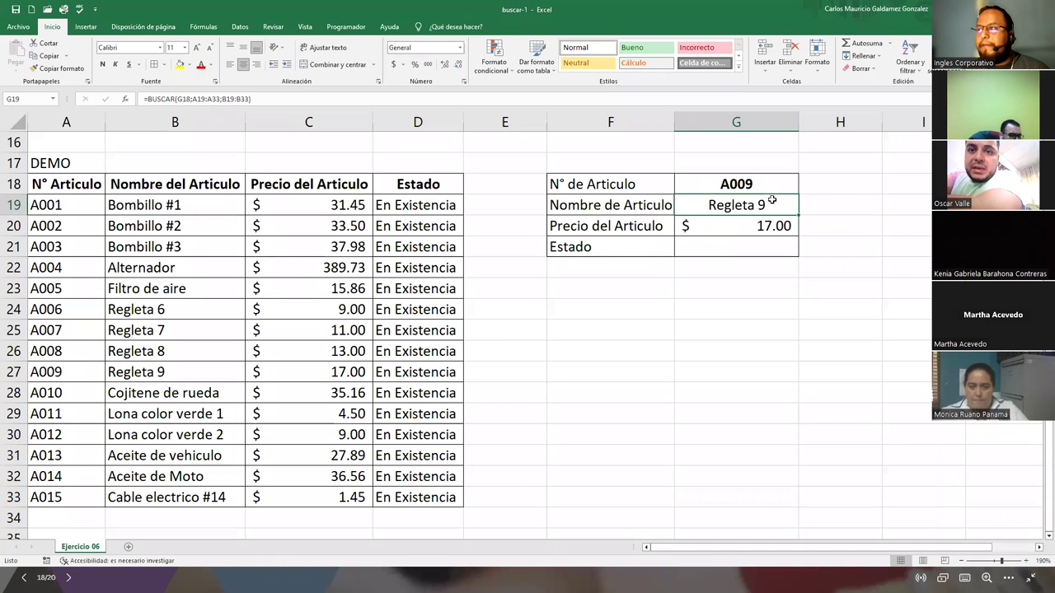
# - Test the name and price lookups by choosing article code A015 in G18
pyautogui.click(793, 187)
pyautogui.click(803, 189)
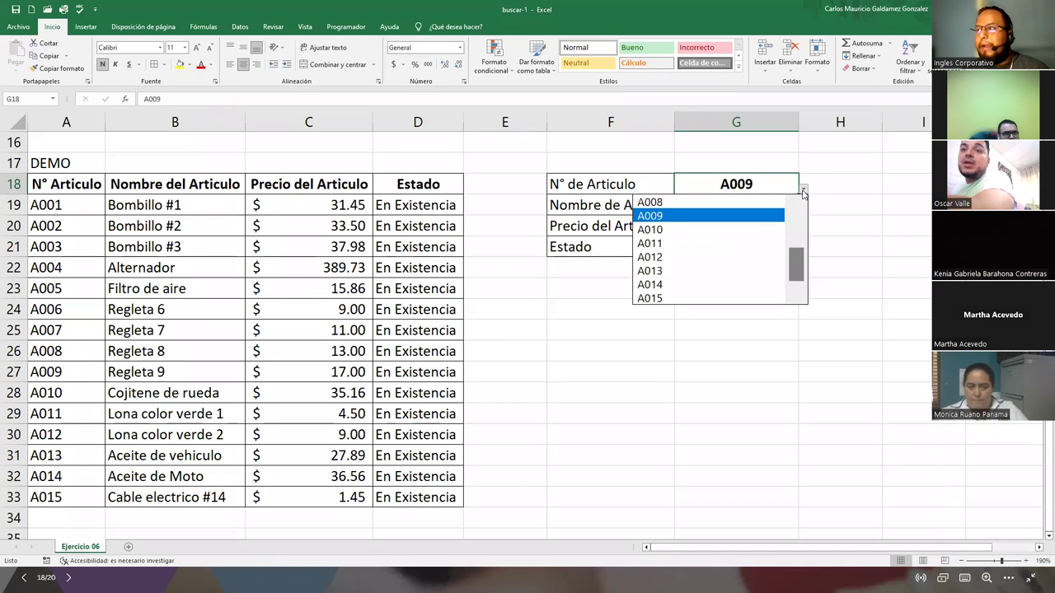
pyautogui.click(698, 297)
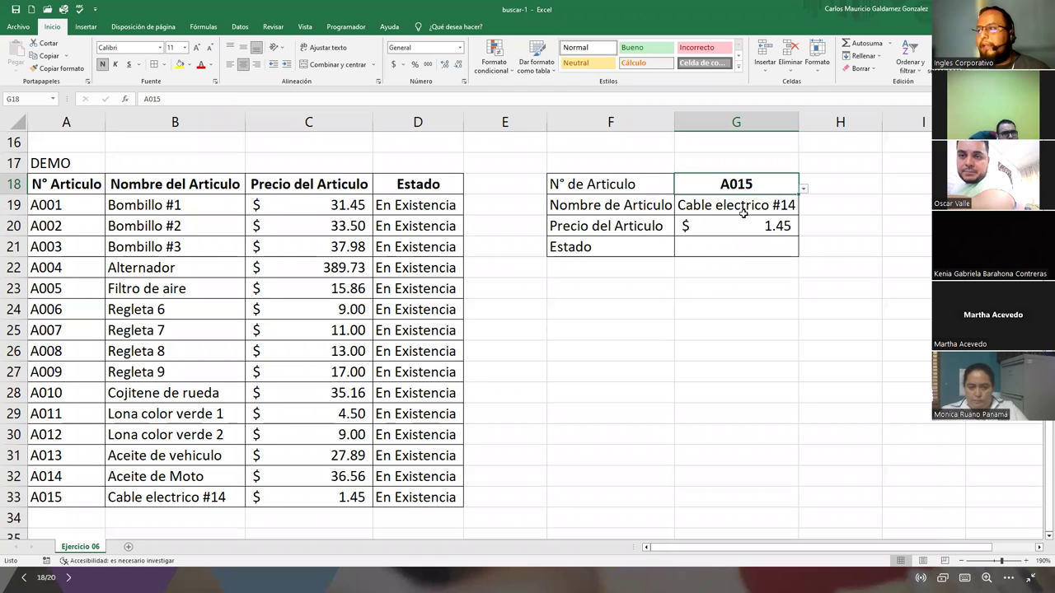
# - Correct the spelling of the article name in B33 to Cable eléctrico #14, adding the accent
pyautogui.click(166, 498)
pyautogui.doubleClick(166, 497)
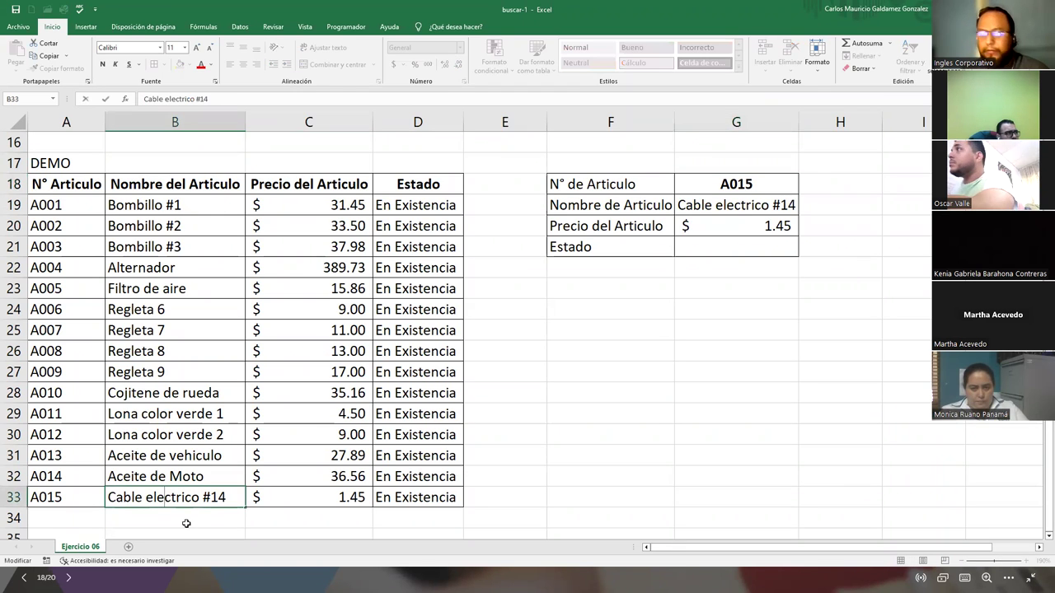
pyautogui.press('BackSpace')
pyautogui.write('é')
pyautogui.press('Return')
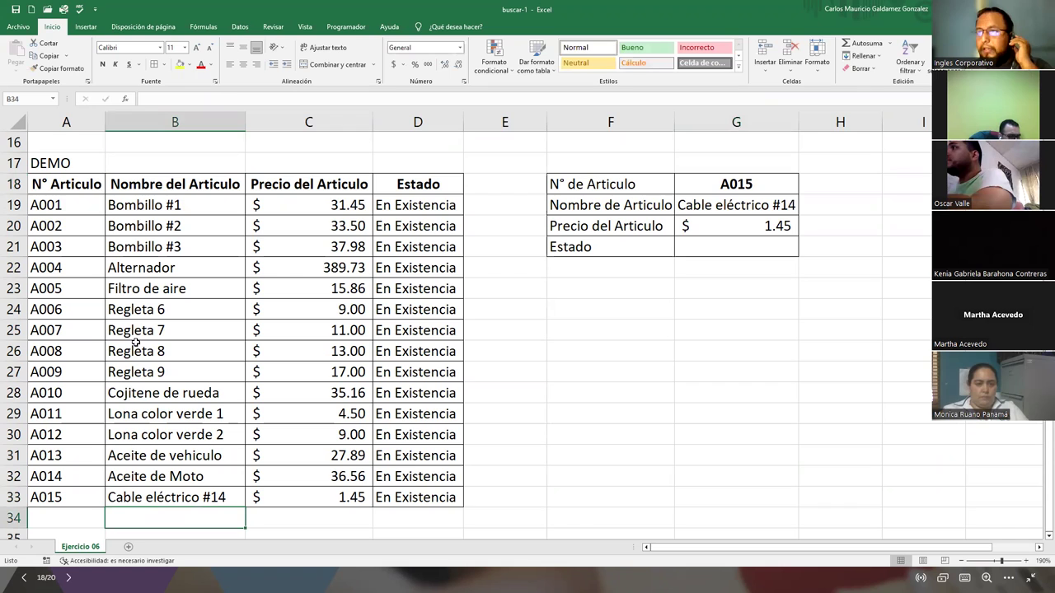
# - Enter =BUSCAR(G18;A19:A33;D19:D33) in G21 to return the status of the chosen article
pyautogui.click(702, 243)
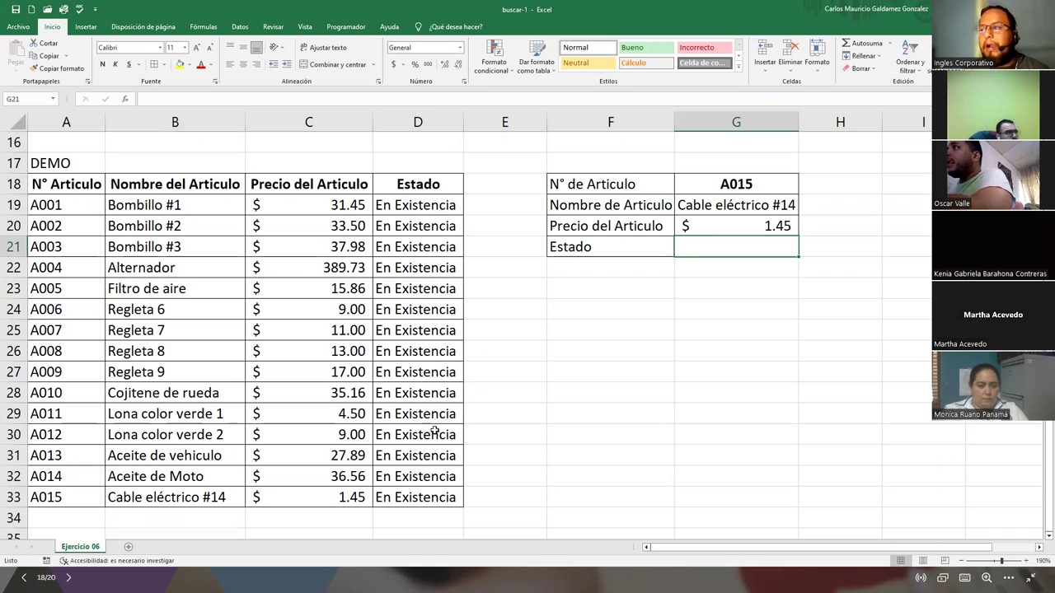
pyautogui.write('=')
pyautogui.press('Up')
pyautogui.press('Up')
pyautogui.press('Down')
pyautogui.press('Down')
pyautogui.press('BackSpace')
pyautogui.press('BackSpace')
pyautogui.press('BackSpace')
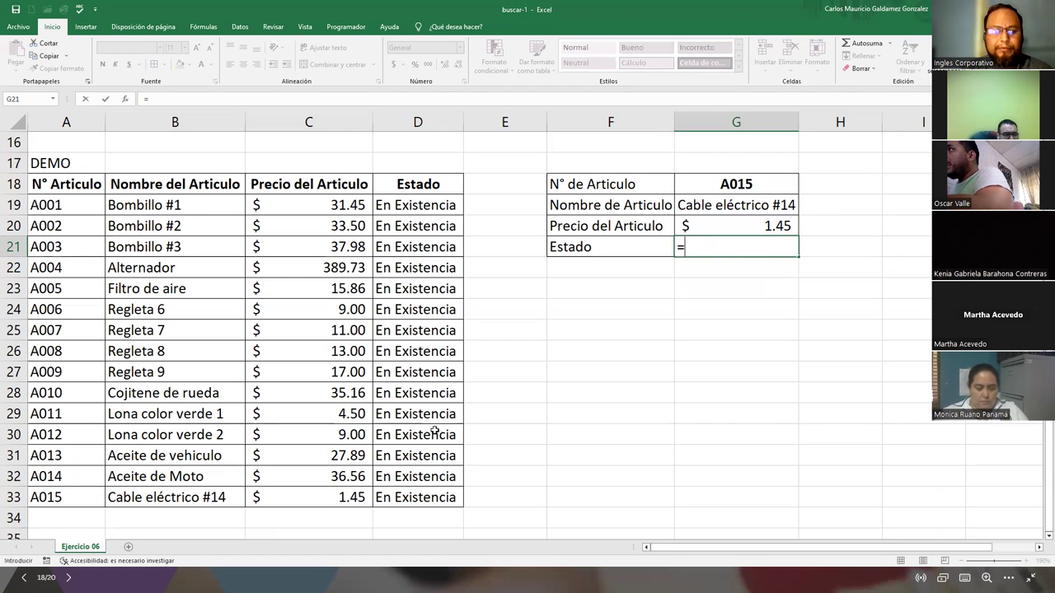
pyautogui.write('busca')
pyautogui.press('Tab')
pyautogui.press('Up')
pyautogui.press('Up')
pyautogui.press('Up')
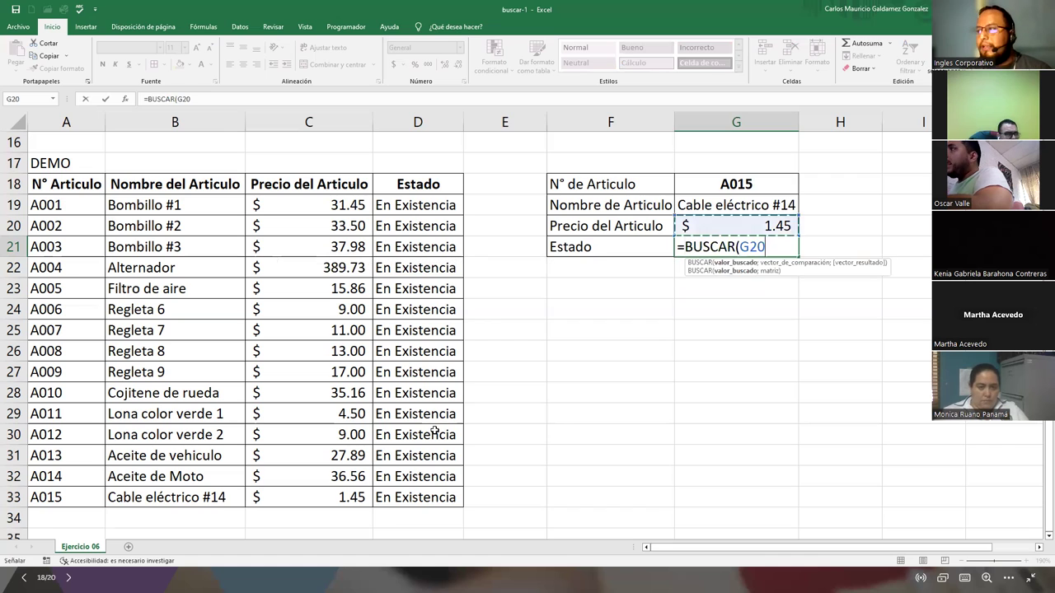
pyautogui.write(';')
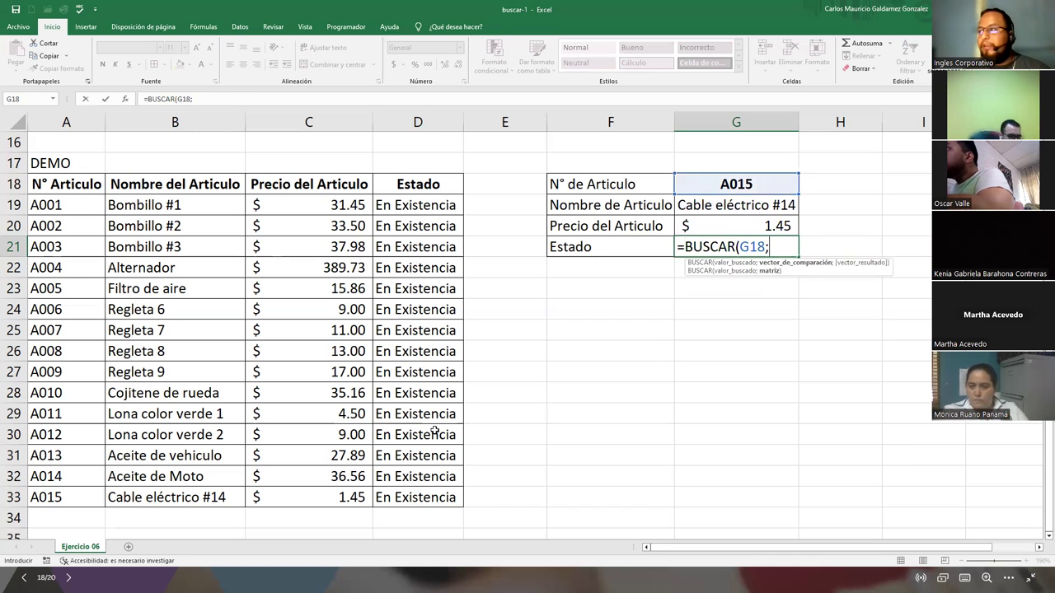
pyautogui.moveTo(64, 207); pyautogui.dragTo(70, 488)
pyautogui.write(';')
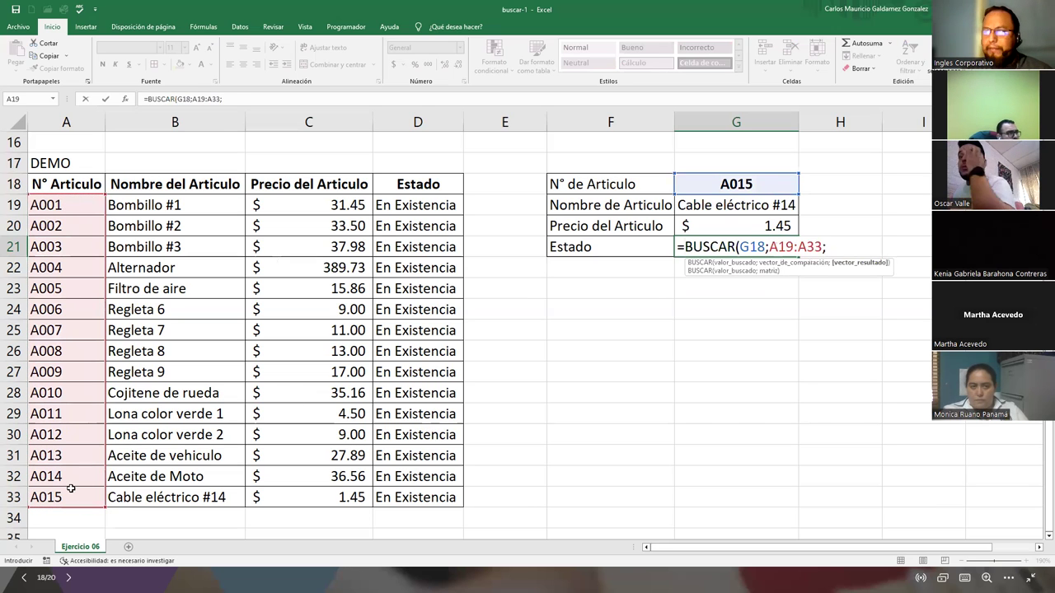
pyautogui.moveTo(405, 206); pyautogui.dragTo(401, 498)
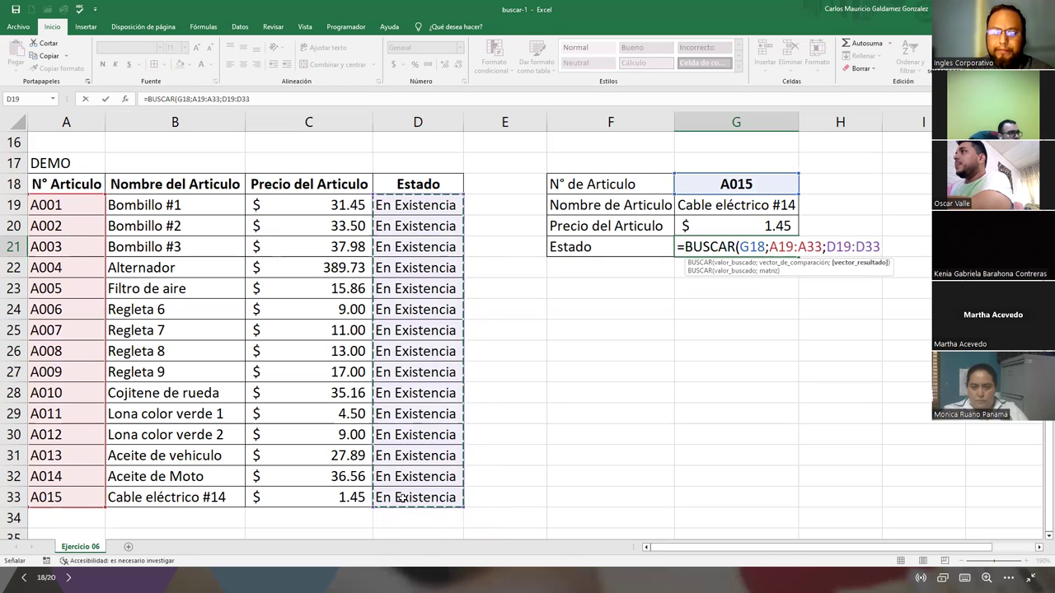
pyautogui.write(')')
pyautogui.press('Return')
pyautogui.press('Return')
# - Center the article status result in G21 horizontally
pyautogui.press('Up')
pyautogui.press('Up')
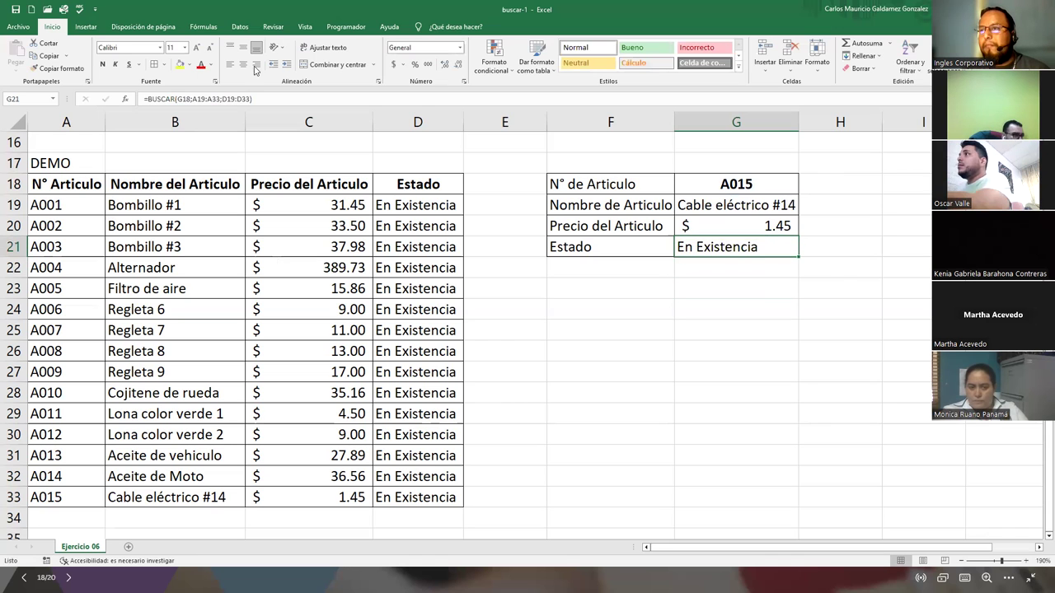
pyautogui.click(243, 64)
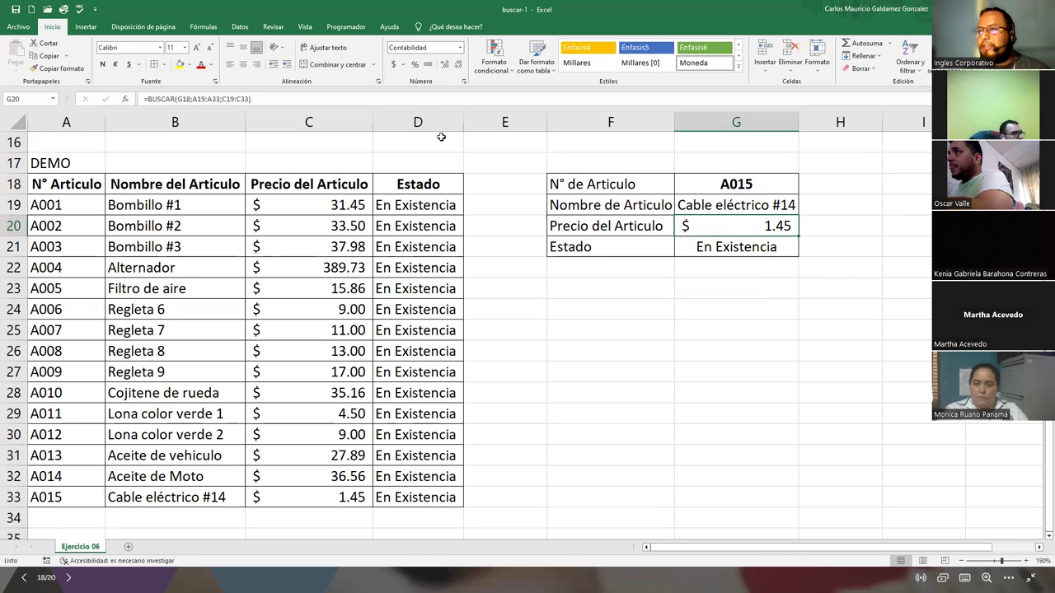
# - Make the name, price and status results in G19:G21 bold
pyautogui.moveTo(714, 206); pyautogui.dragTo(725, 247)
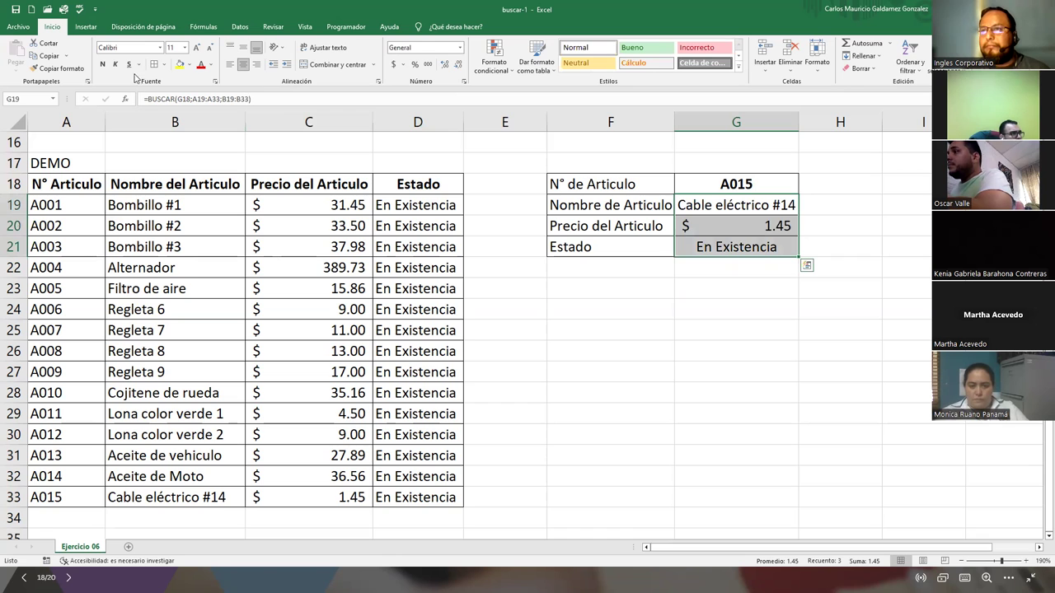
pyautogui.click(102, 64)
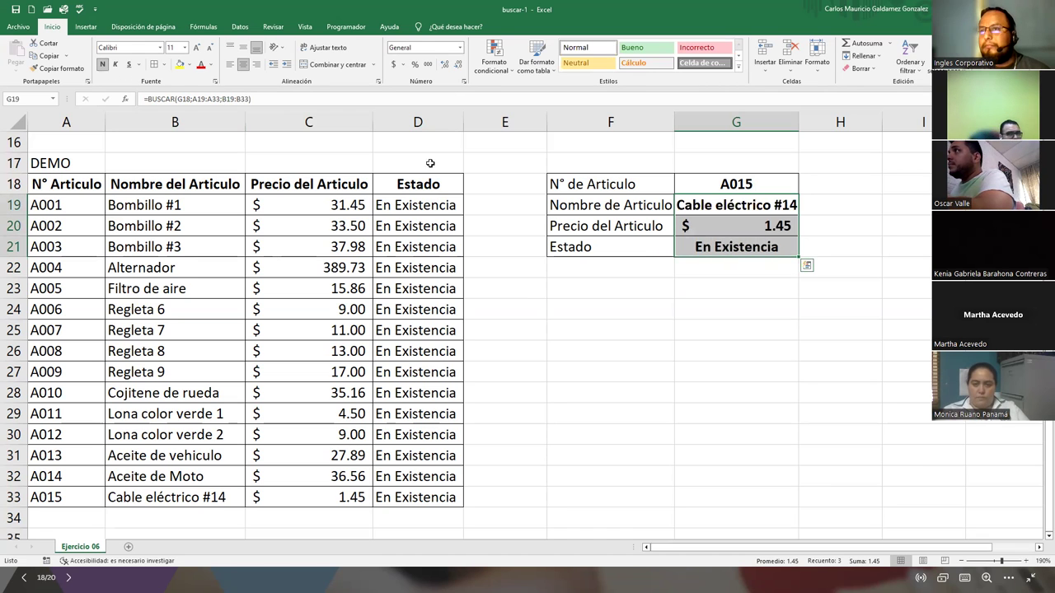
pyautogui.click(702, 240)
# - Test the three lookups by choosing article code A010 and then A008 in G18
pyautogui.click(792, 185)
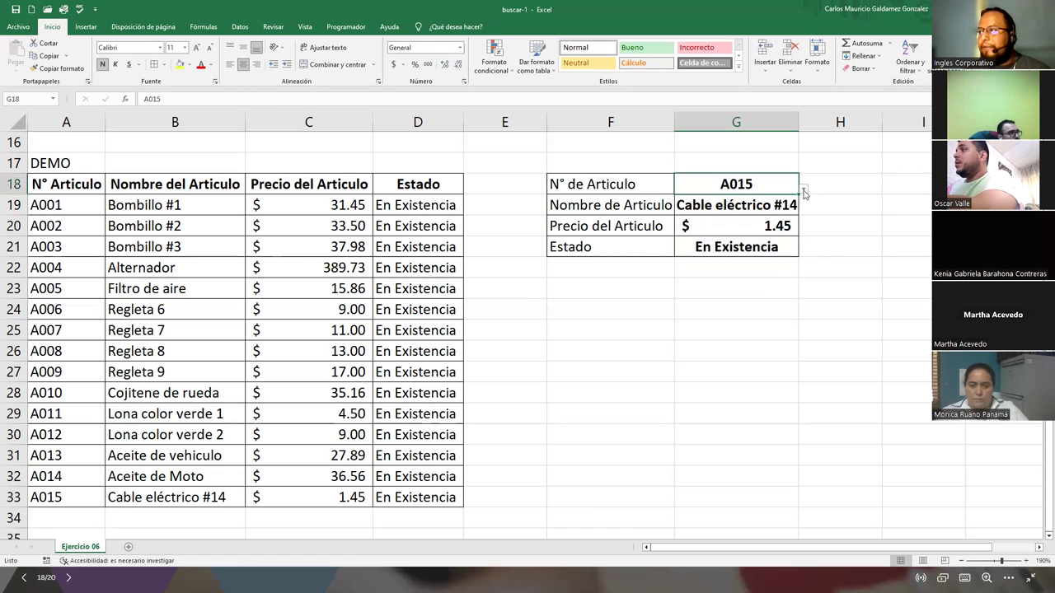
pyautogui.click(803, 188)
pyautogui.click(690, 226)
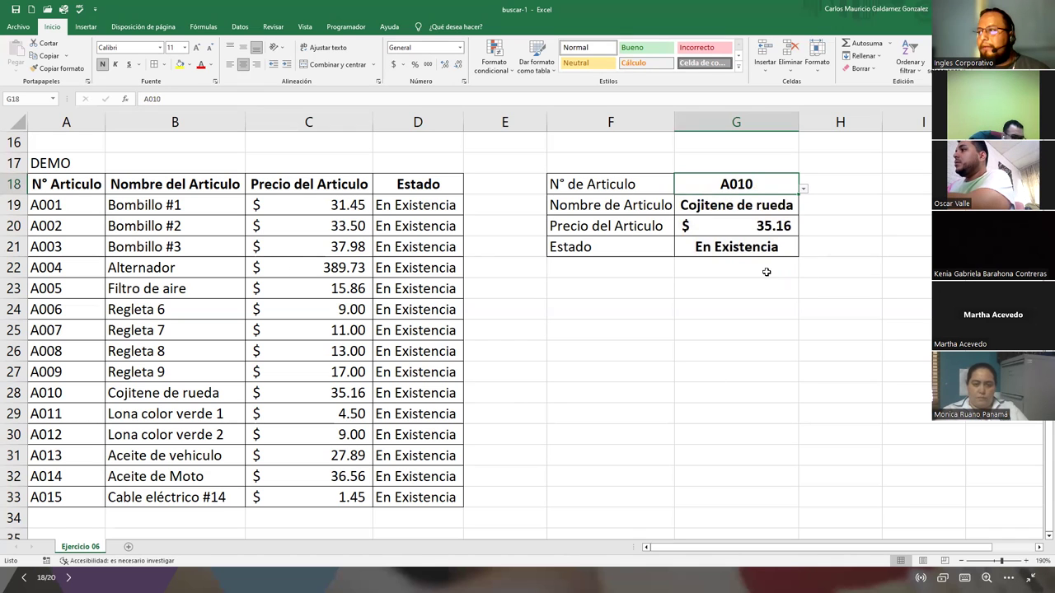
pyautogui.click(803, 189)
pyautogui.click(708, 205)
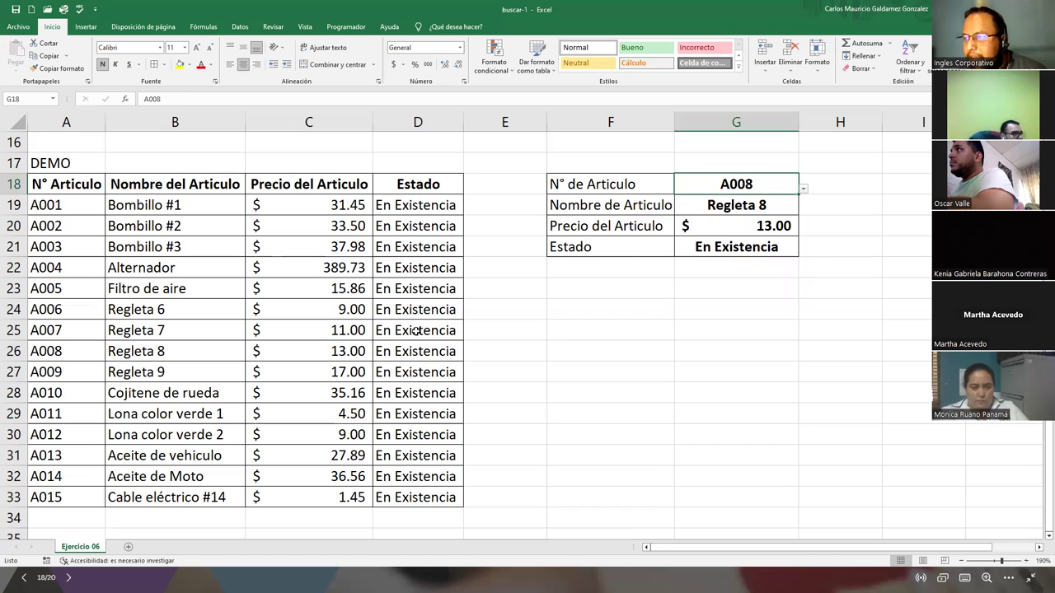
# - Change the status of article A007 in D25 to Agotado
pyautogui.click(418, 330)
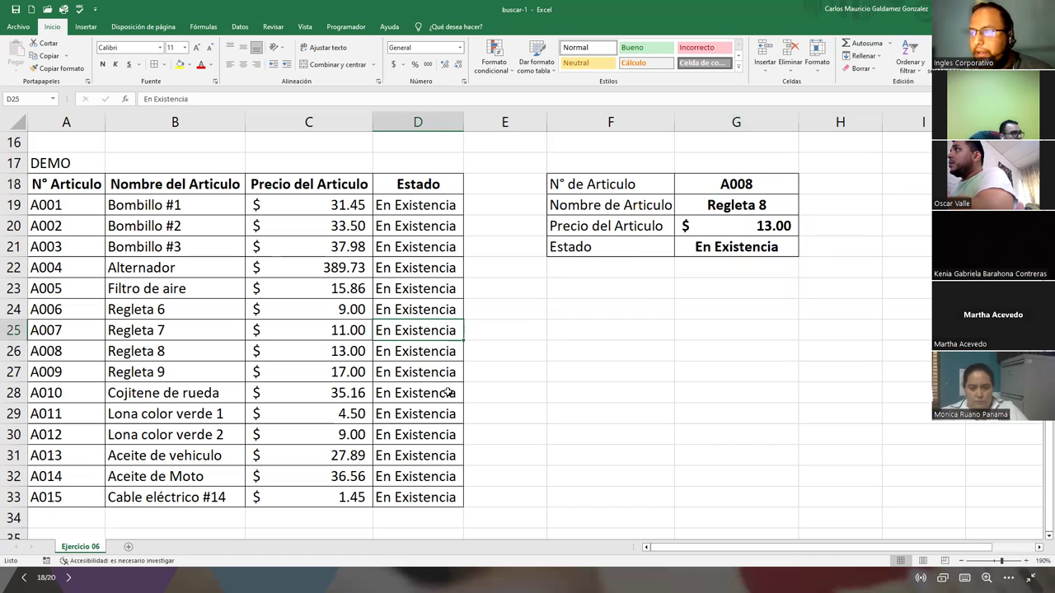
pyautogui.write('Inexi')
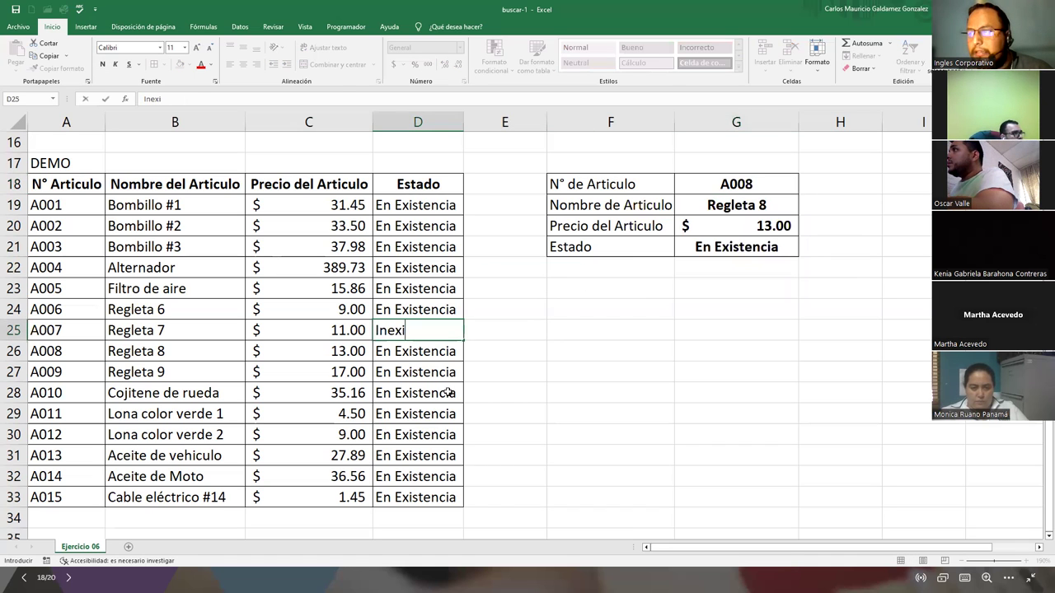
pyautogui.press('BackSpace')
pyautogui.press('BackSpace')
pyautogui.press('BackSpace')
pyautogui.press('BackSpace')
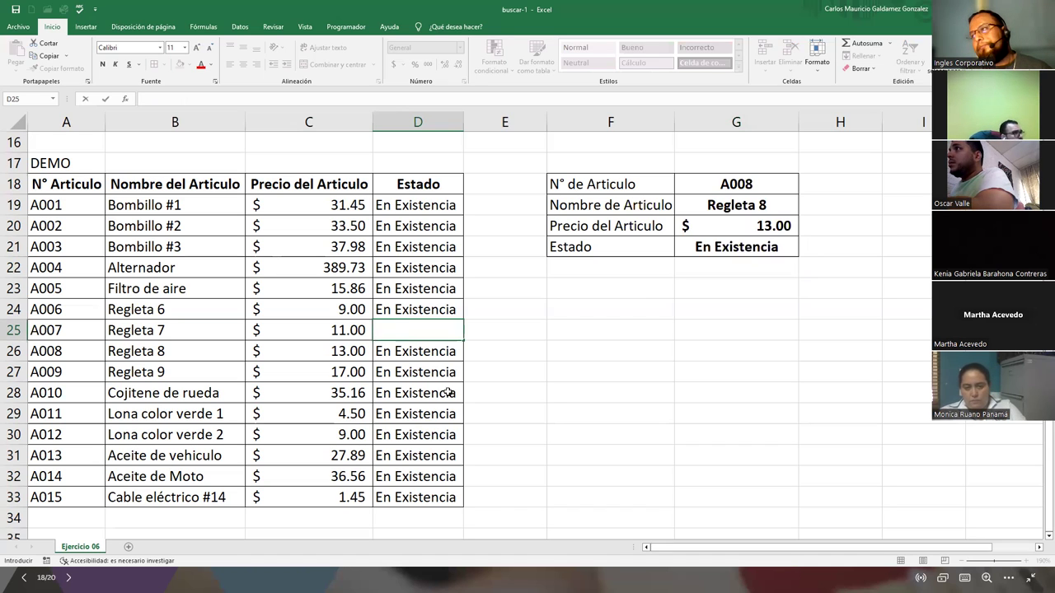
pyautogui.write('Agotado')
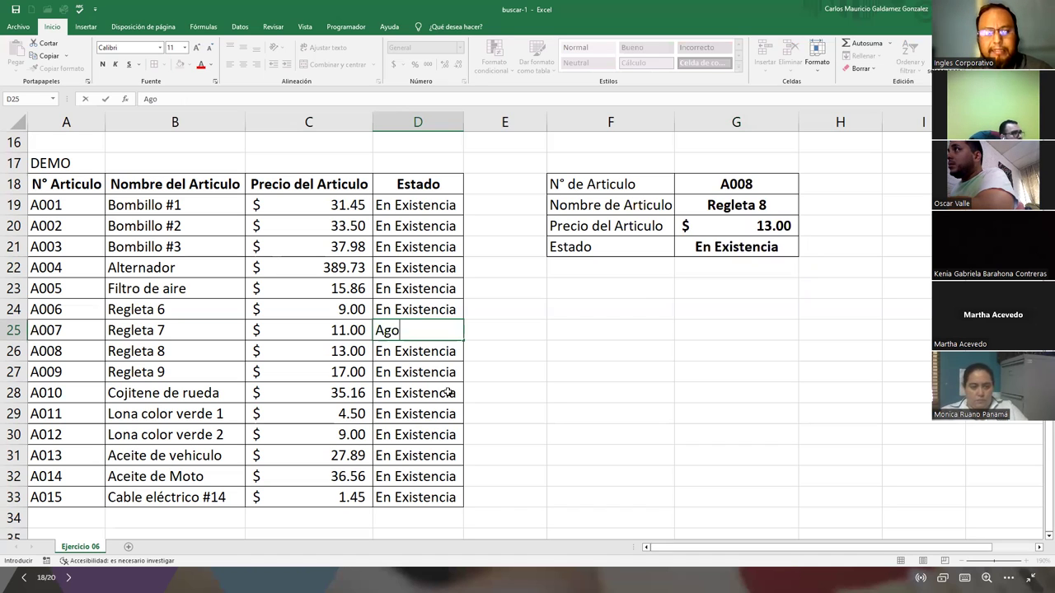
pyautogui.press('Return')
# - Change the status of article A012 in D30 to Agotado
pyautogui.press('Down')
pyautogui.press('Down')
pyautogui.press('Down')
pyautogui.press('Down')
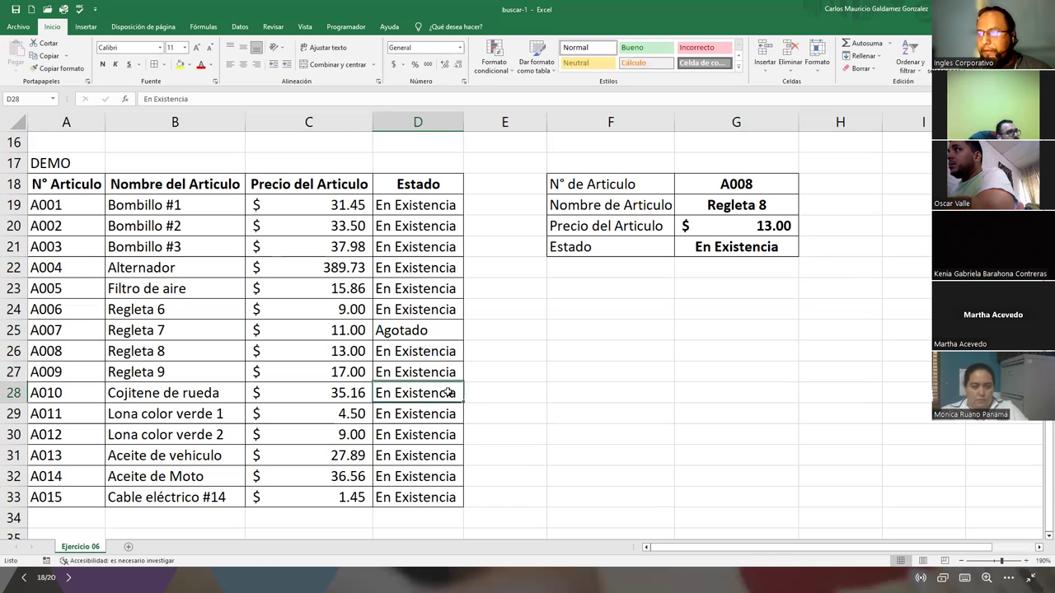
pyautogui.write('Agotado')
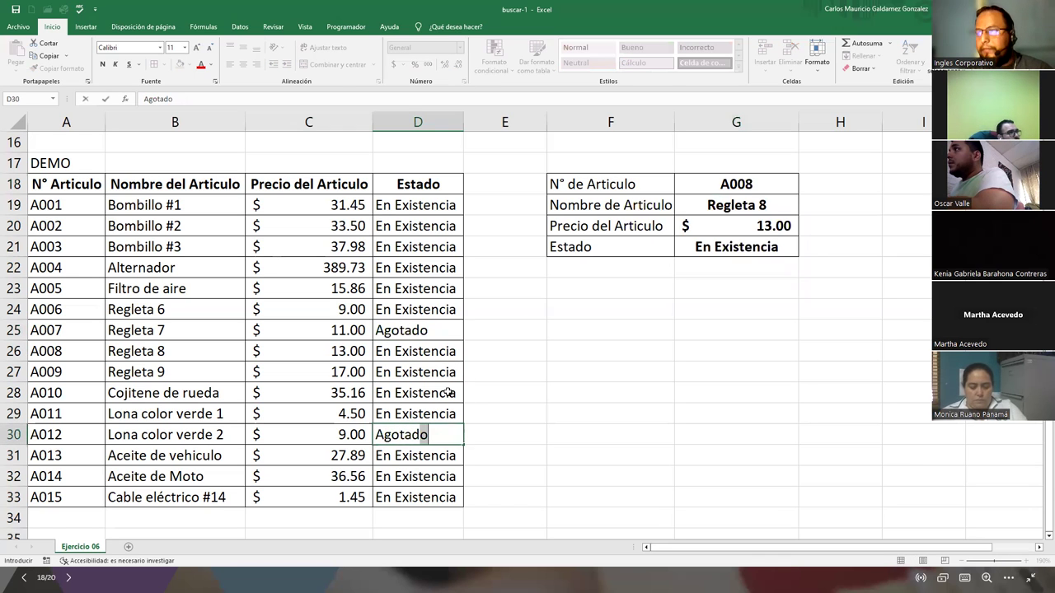
pyautogui.press('Return')
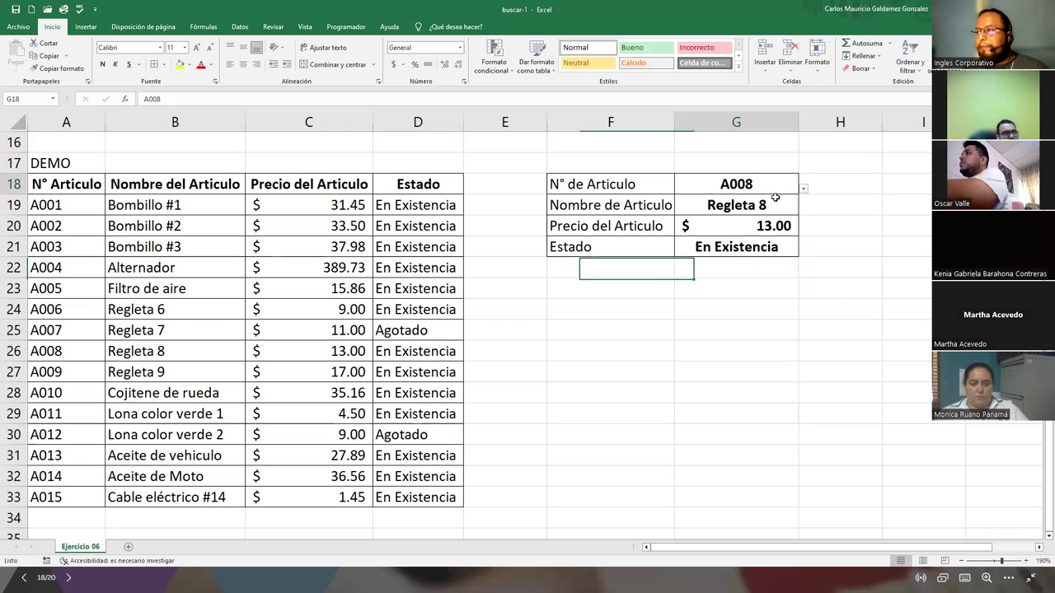
# - Choose article code A007 in G18 to test the status lookup with an out-of-stock article
pyautogui.click(793, 191)
pyautogui.click(804, 190)
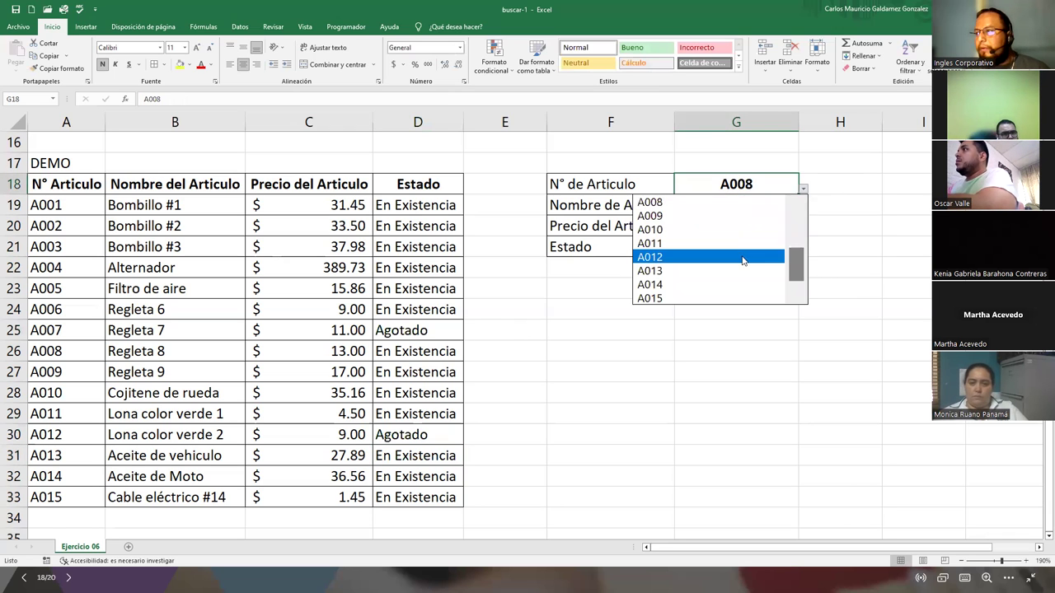
pyautogui.scroll(2, 717, 271)
pyautogui.click(675, 215)
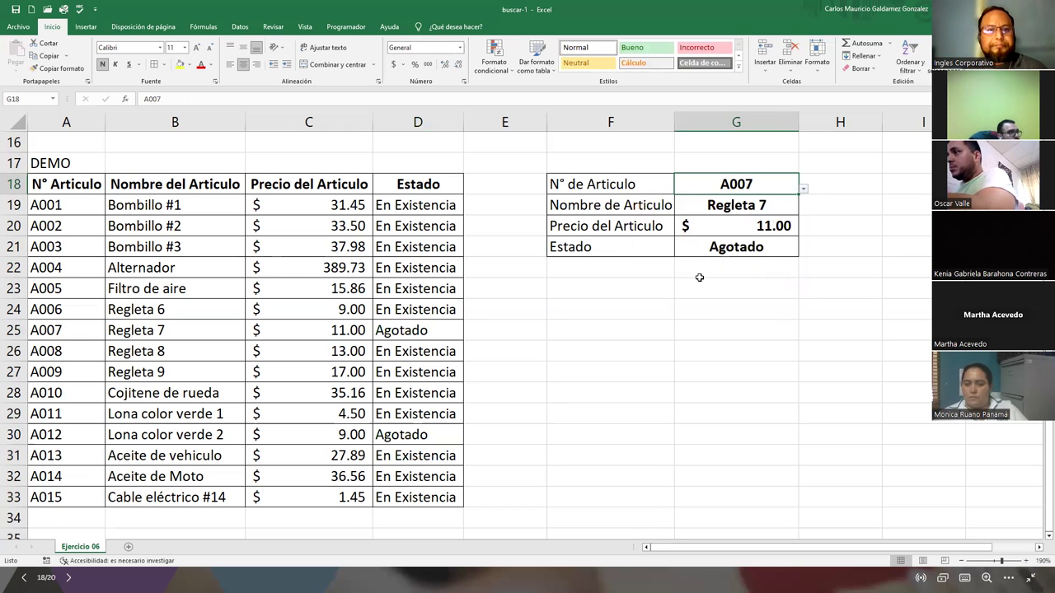
pyautogui.scroll(5, 355, 383)
pyautogui.scroll(-5, 354, 384)
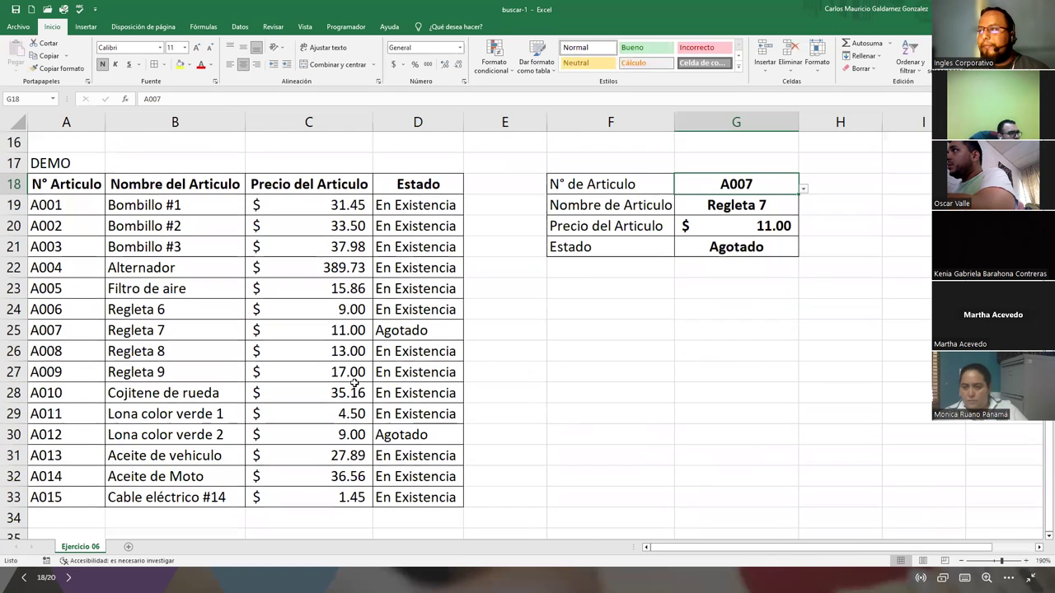
# - Capture a screenshot of the region covering the DEMO table and the lookup block
pyautogui.click(1047, 537)
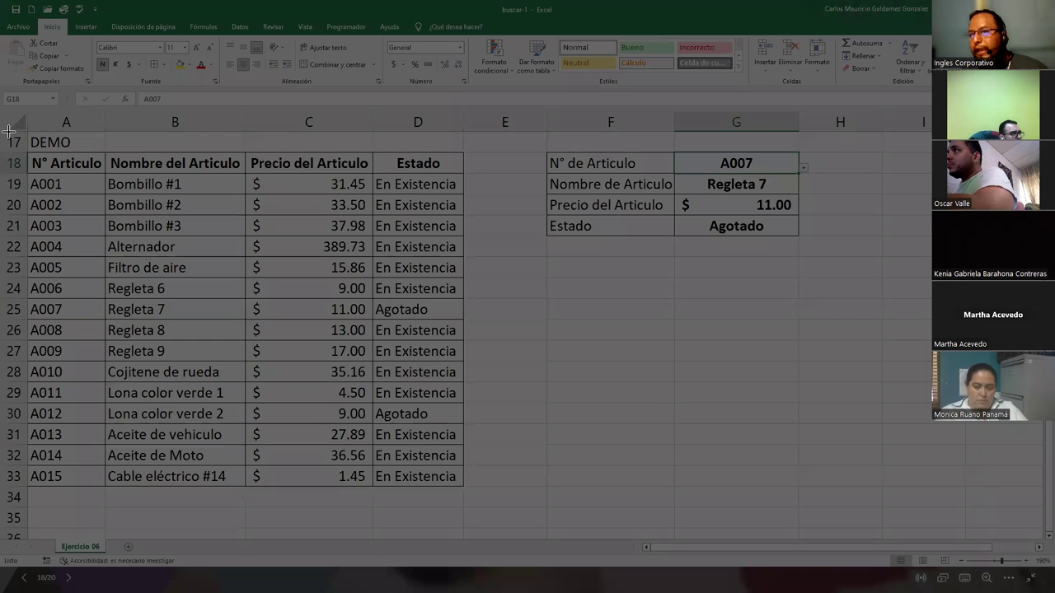
pyautogui.moveTo(7, 132); pyautogui.dragTo(823, 491)
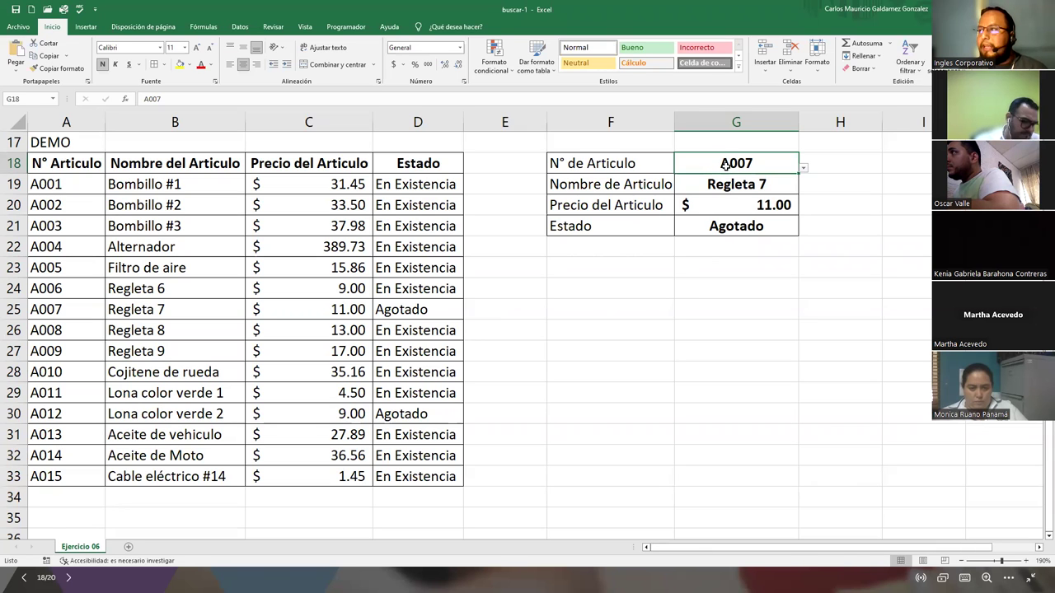
# - Merge and center cells F17:G17 above the lookup block
pyautogui.moveTo(725, 162); pyautogui.dragTo(733, 225)
pyautogui.moveTo(615, 149); pyautogui.dragTo(725, 145)
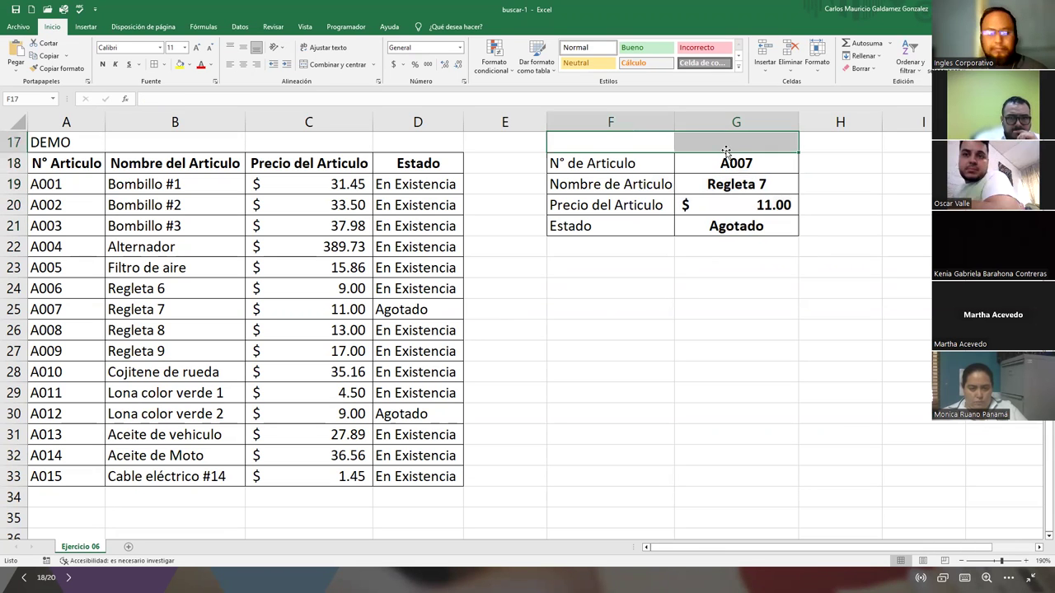
pyautogui.click(346, 65)
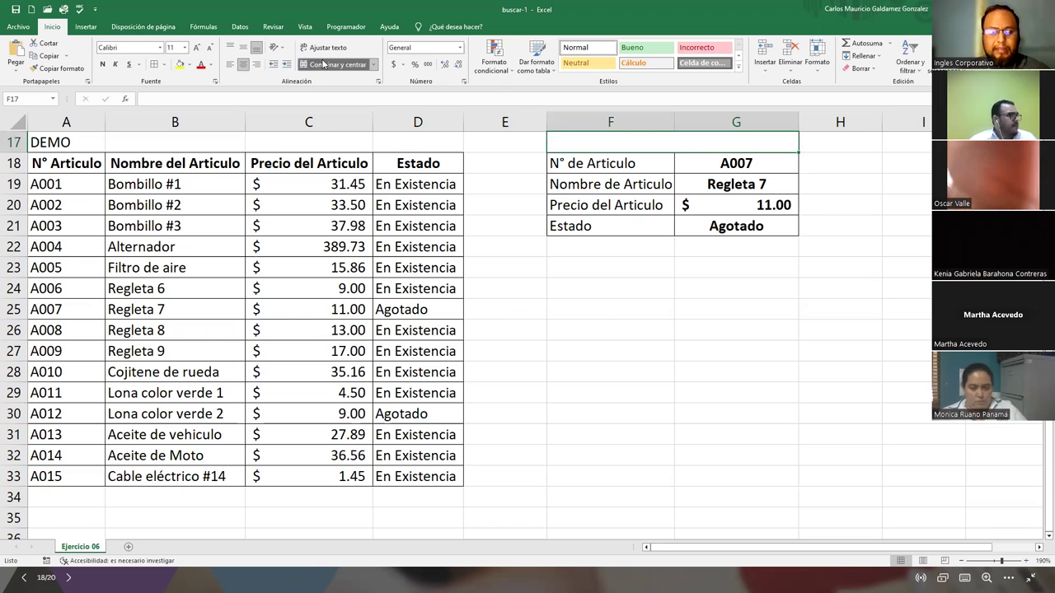
# - Enter the title BÚSQUEDA, with its accent, in the merged cell above the lookup block
pyautogui.write('BUSQUEDA')
pyautogui.press('BackSpace')
pyautogui.press('BackSpace')
pyautogui.press('BackSpace')
pyautogui.press('BackSpace')
pyautogui.press('BackSpace')
pyautogui.press('BackSpace')
pyautogui.press('BackSpace')
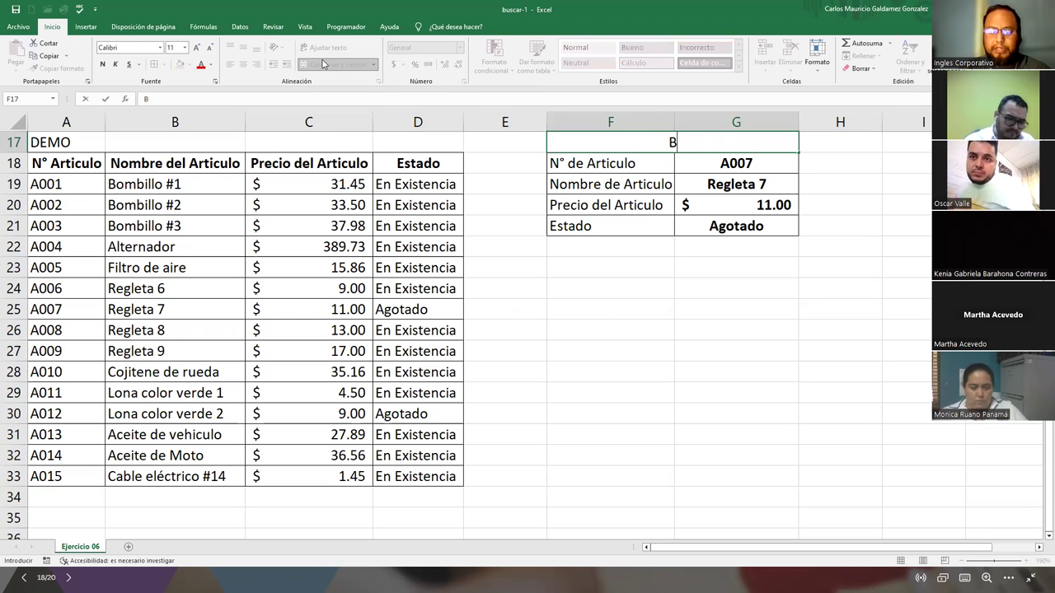
pyautogui.write('ÚSQUEDA')
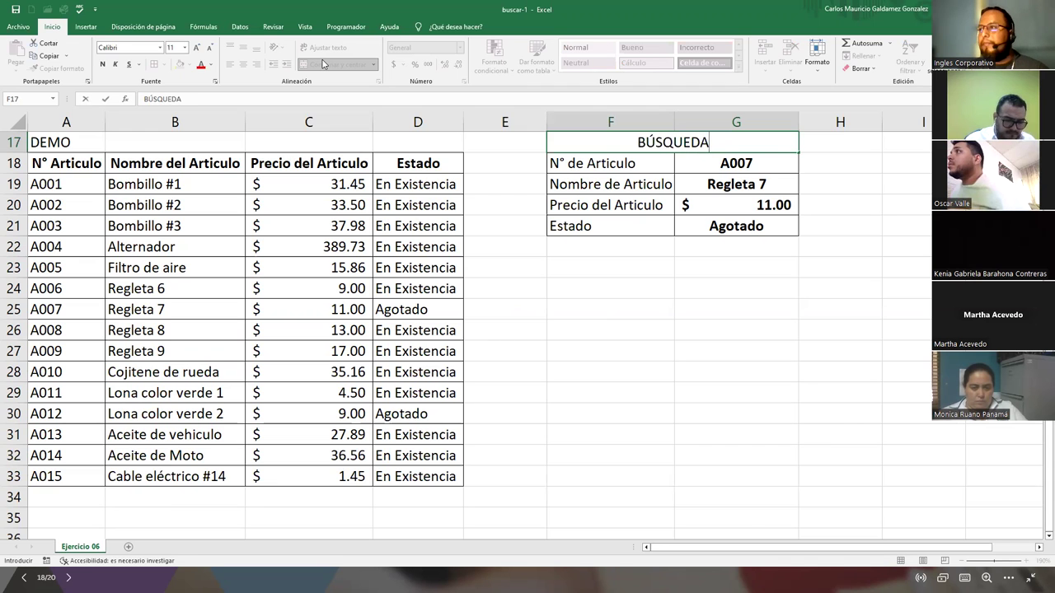
pyautogui.hotkey('ctrl', 'Return')
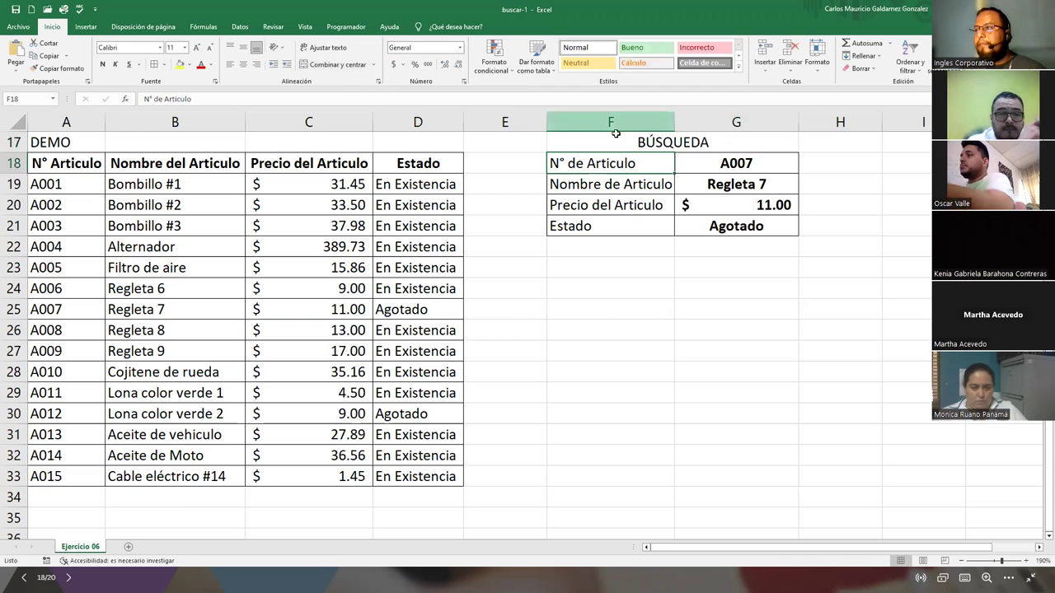
# - Apply the Énfasis1 cell style to the BÚSQUEDA title
pyautogui.click(738, 66)
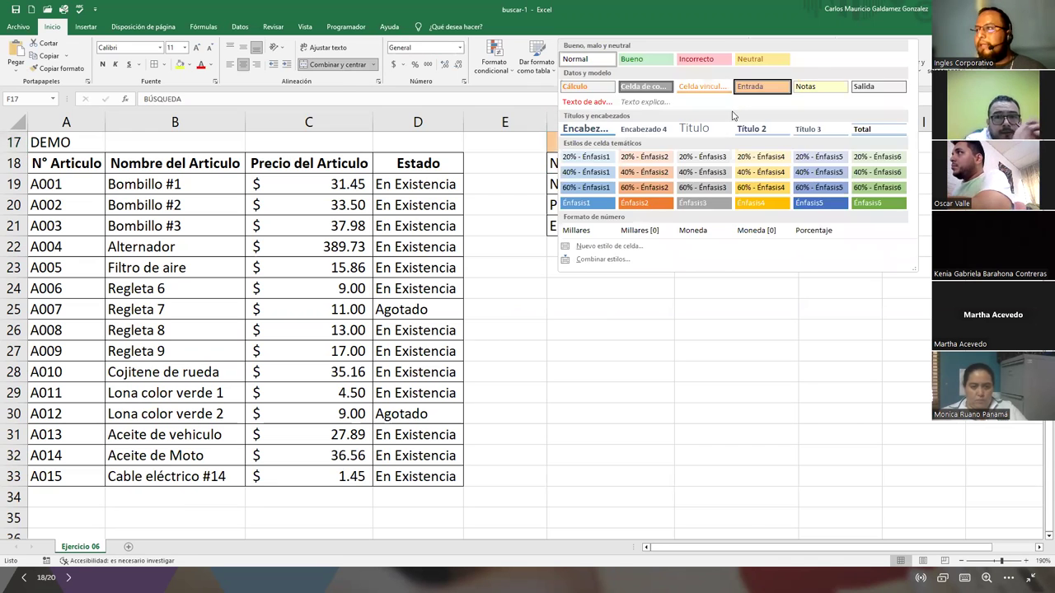
pyautogui.click(602, 206)
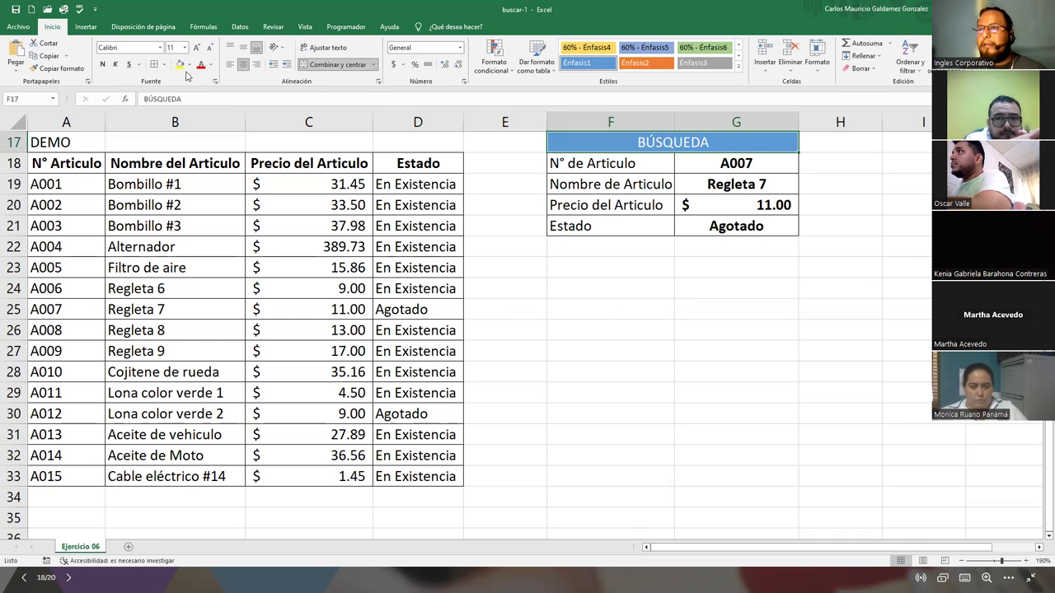
pyautogui.click(610, 268)
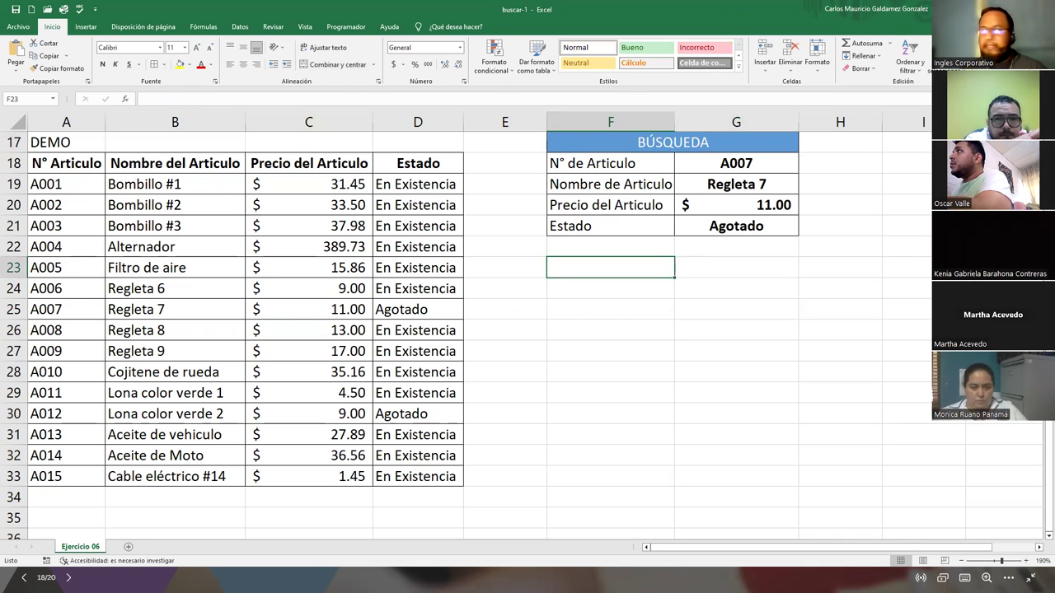
pyautogui.scroll(1, 309, 299)
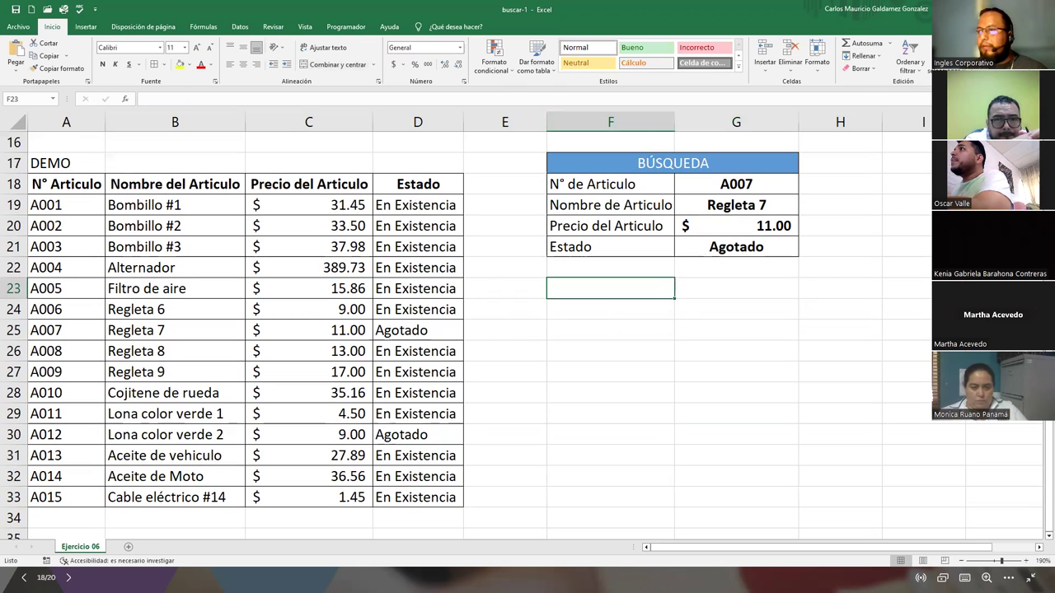
pyautogui.click(298, 291)
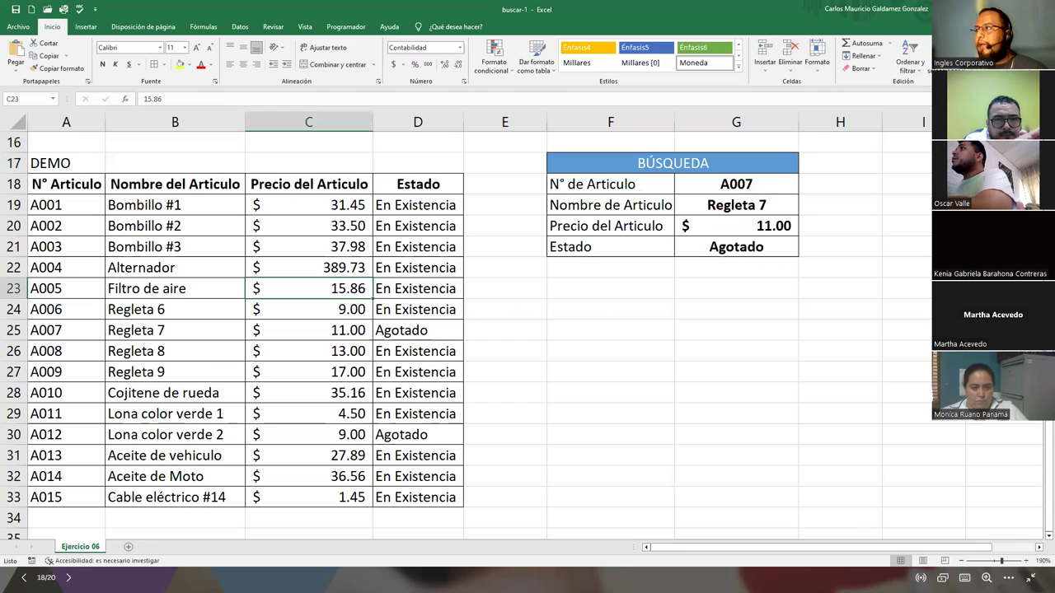
# - Switch to the slide presentation and advance to the questions slide
pyautogui.hotkey('alt', 'Tab')
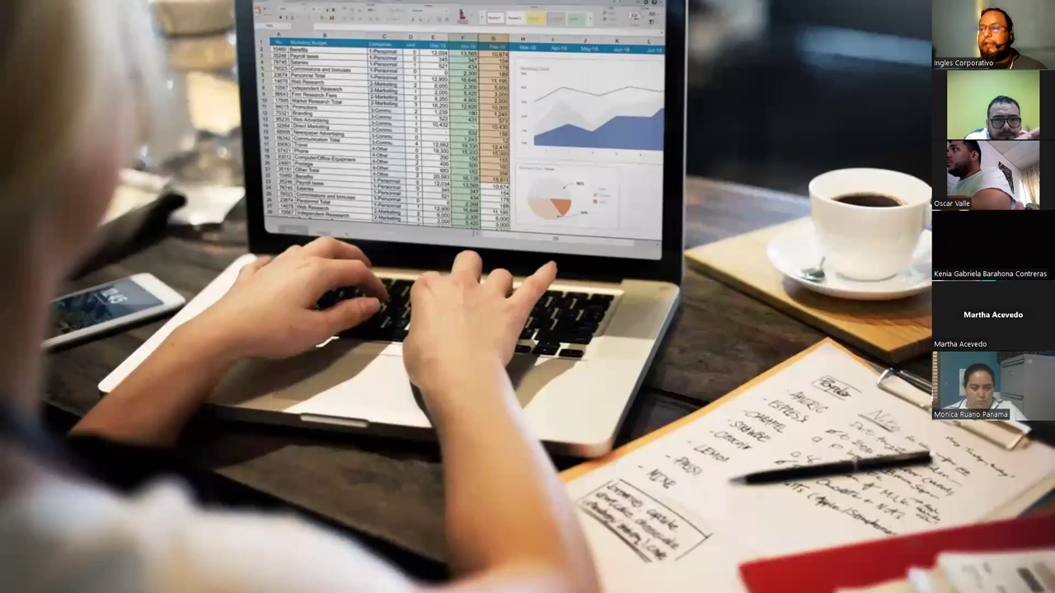
pyautogui.press('Right')
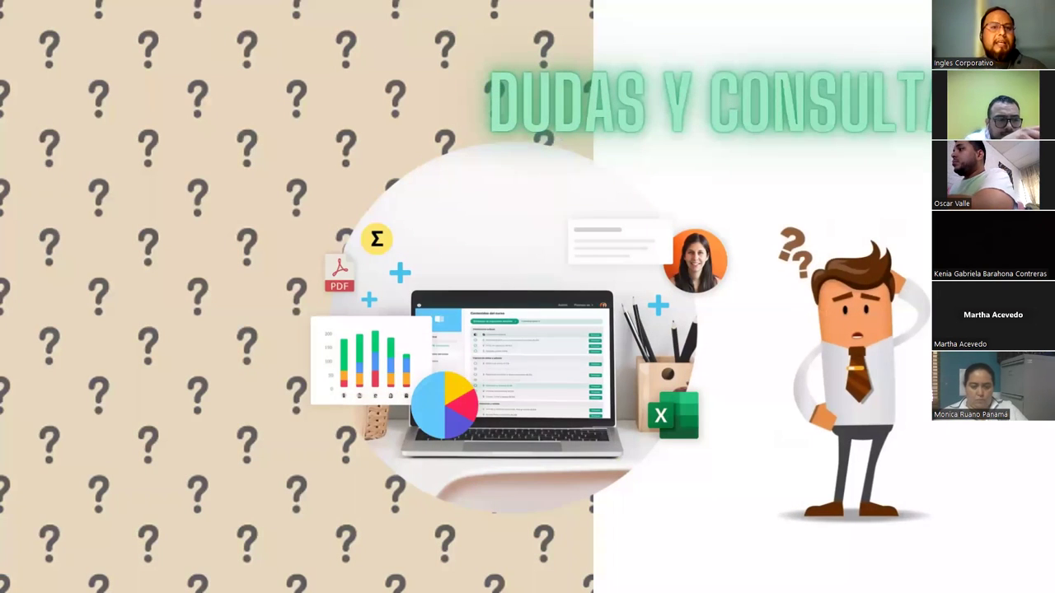